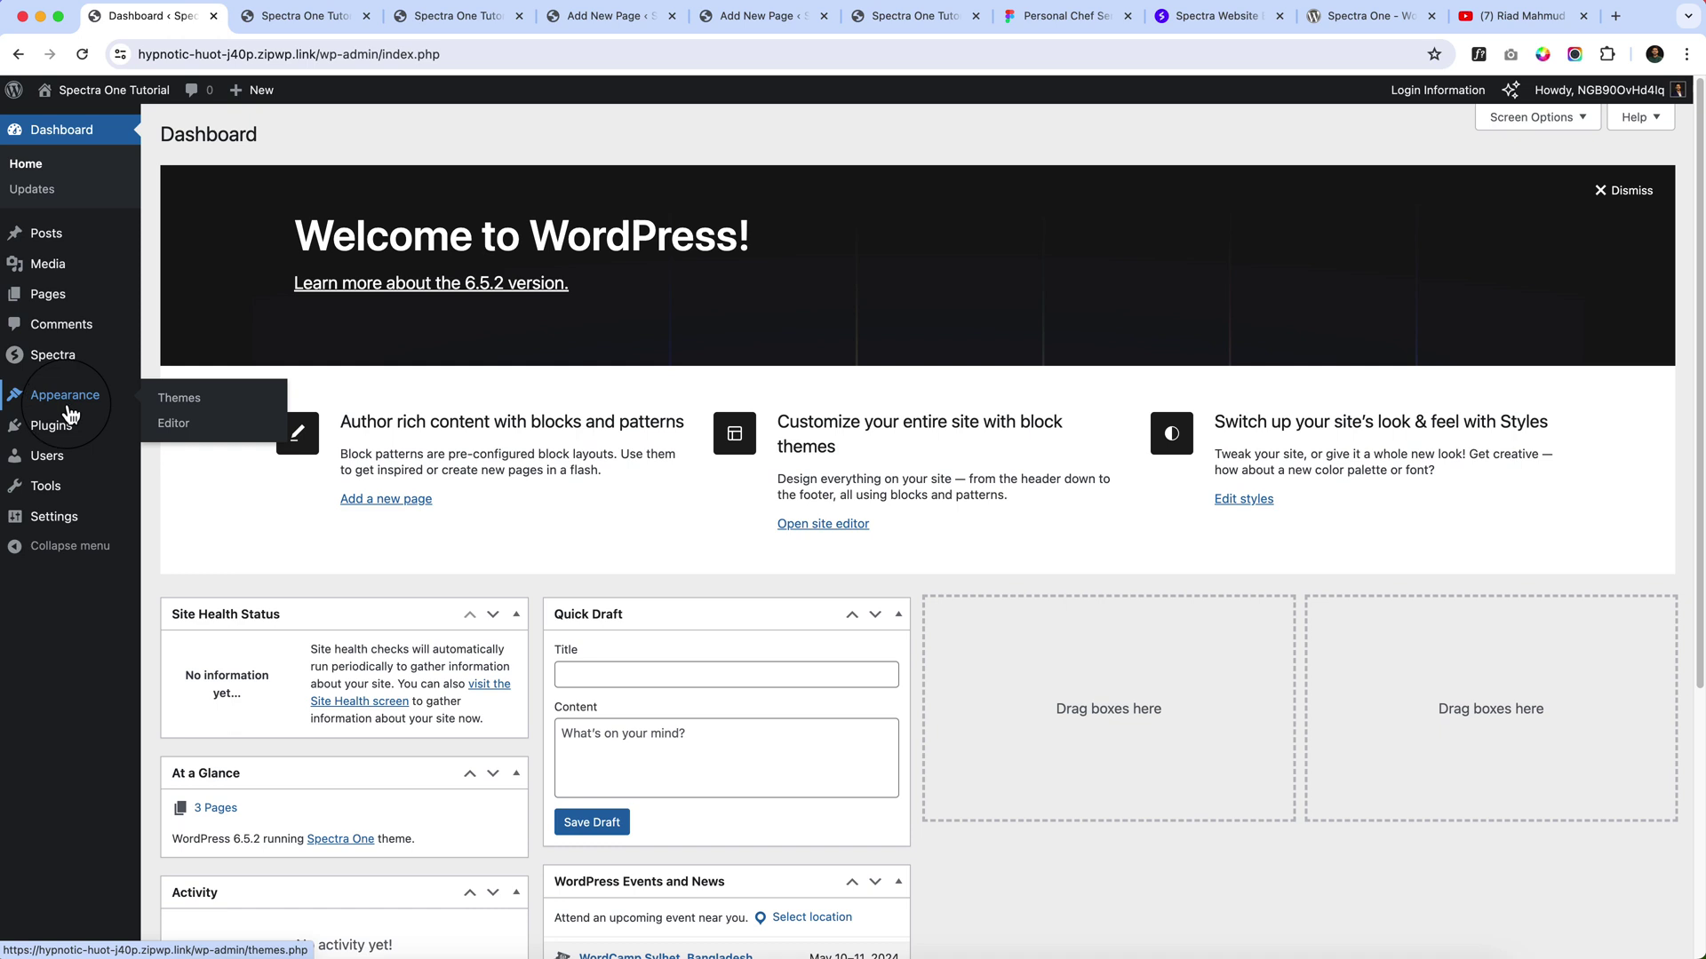
Open Appearance > Editor in a new tab, close the five leftover tabs, and switch to it.
right_click(171, 430)
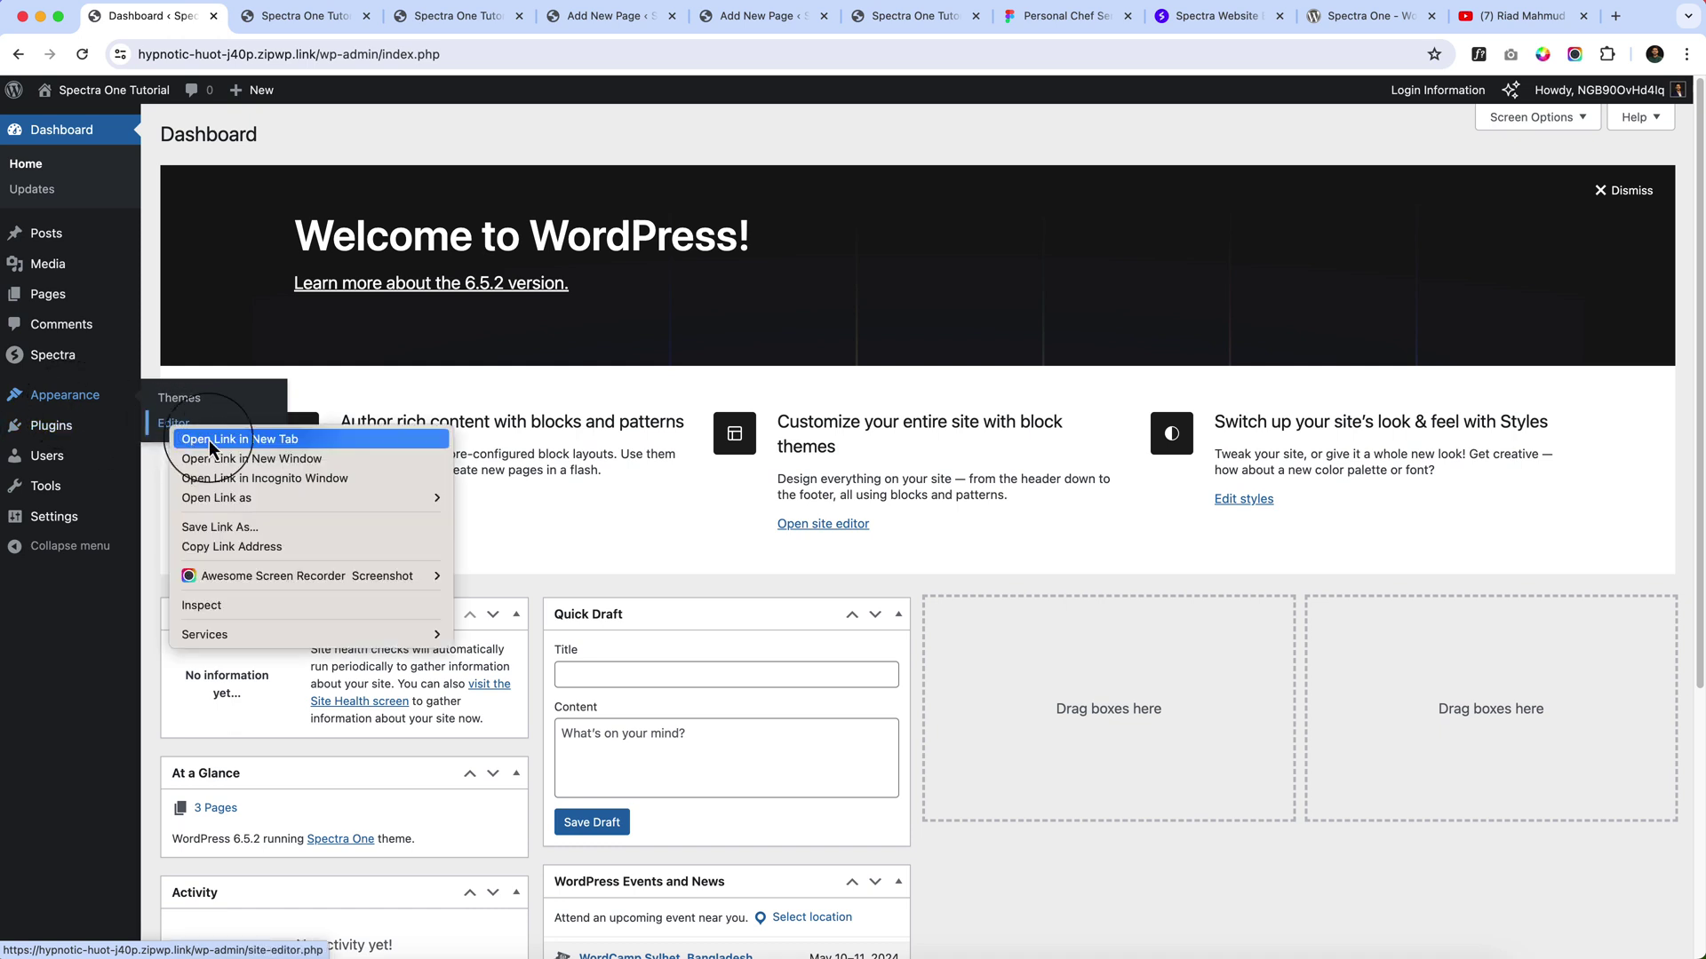
click(231, 445)
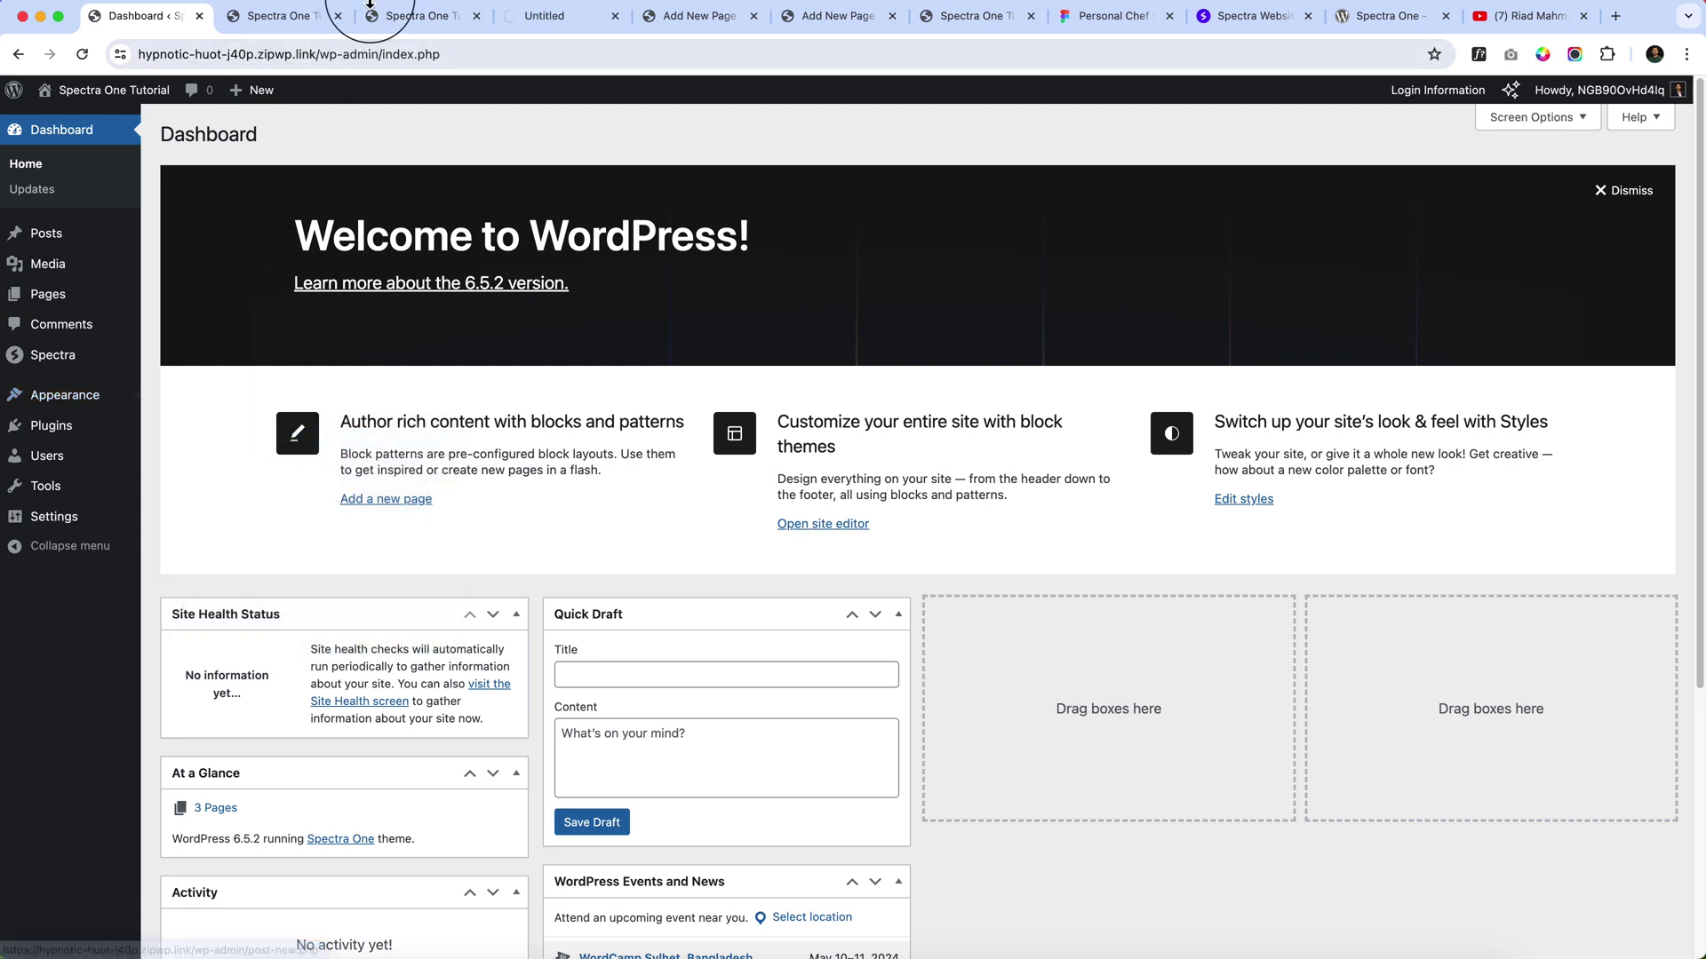
click(338, 16)
click(338, 16)
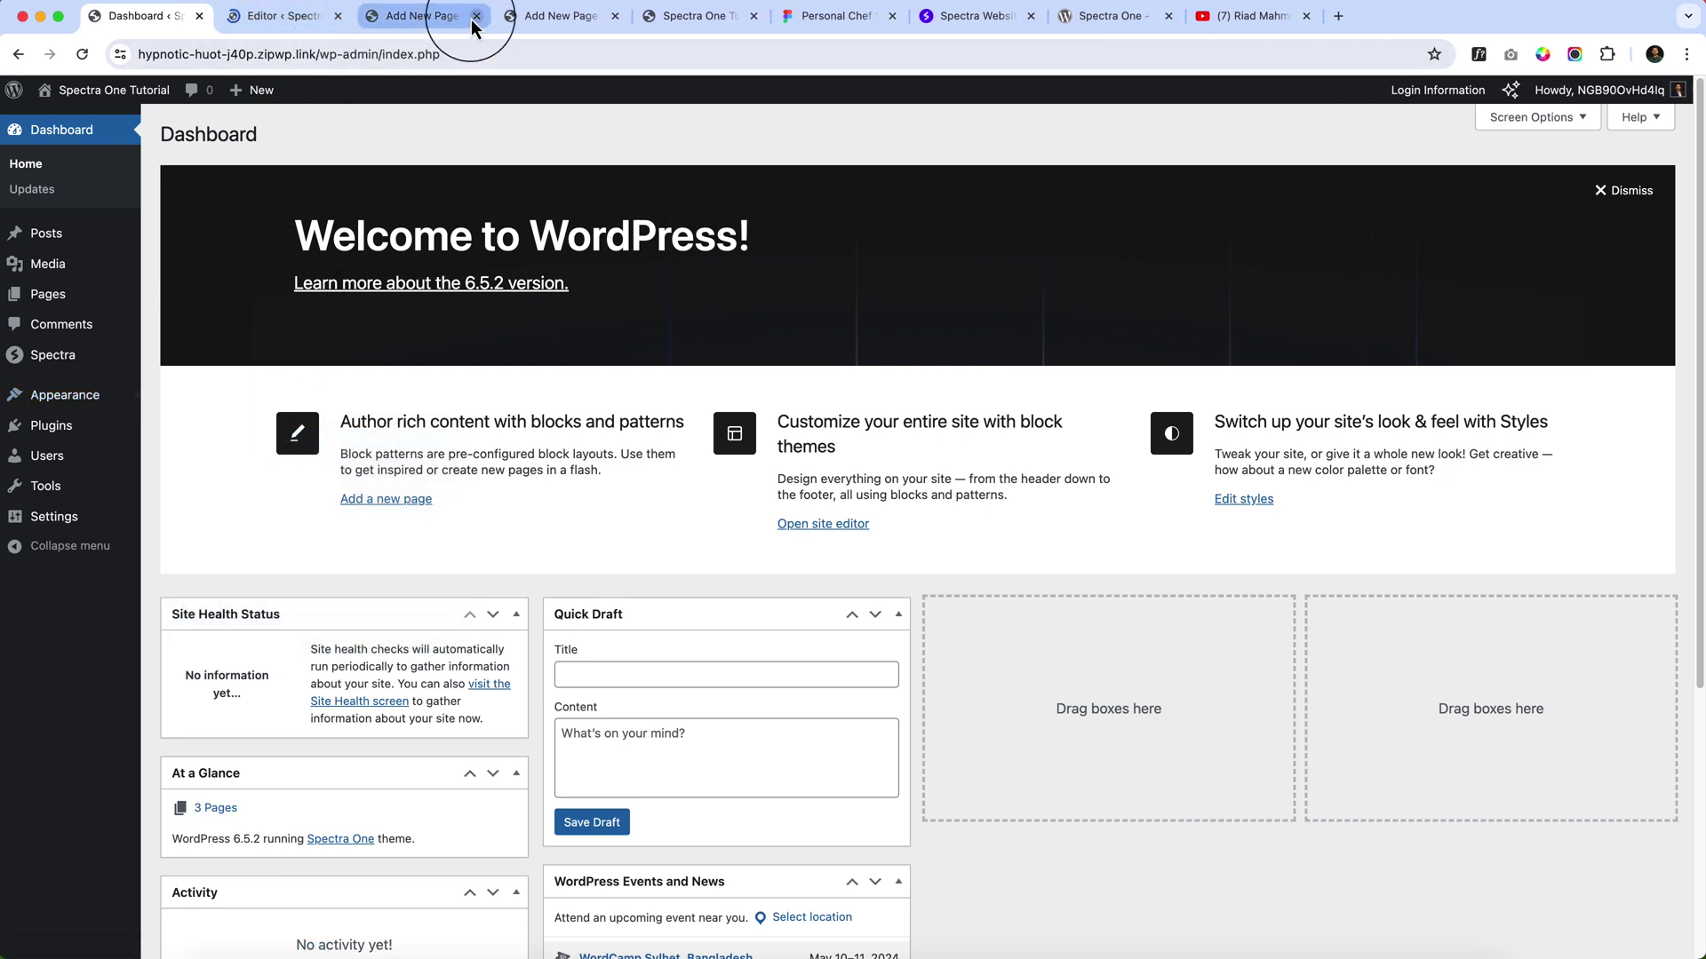
click(476, 16)
click(477, 19)
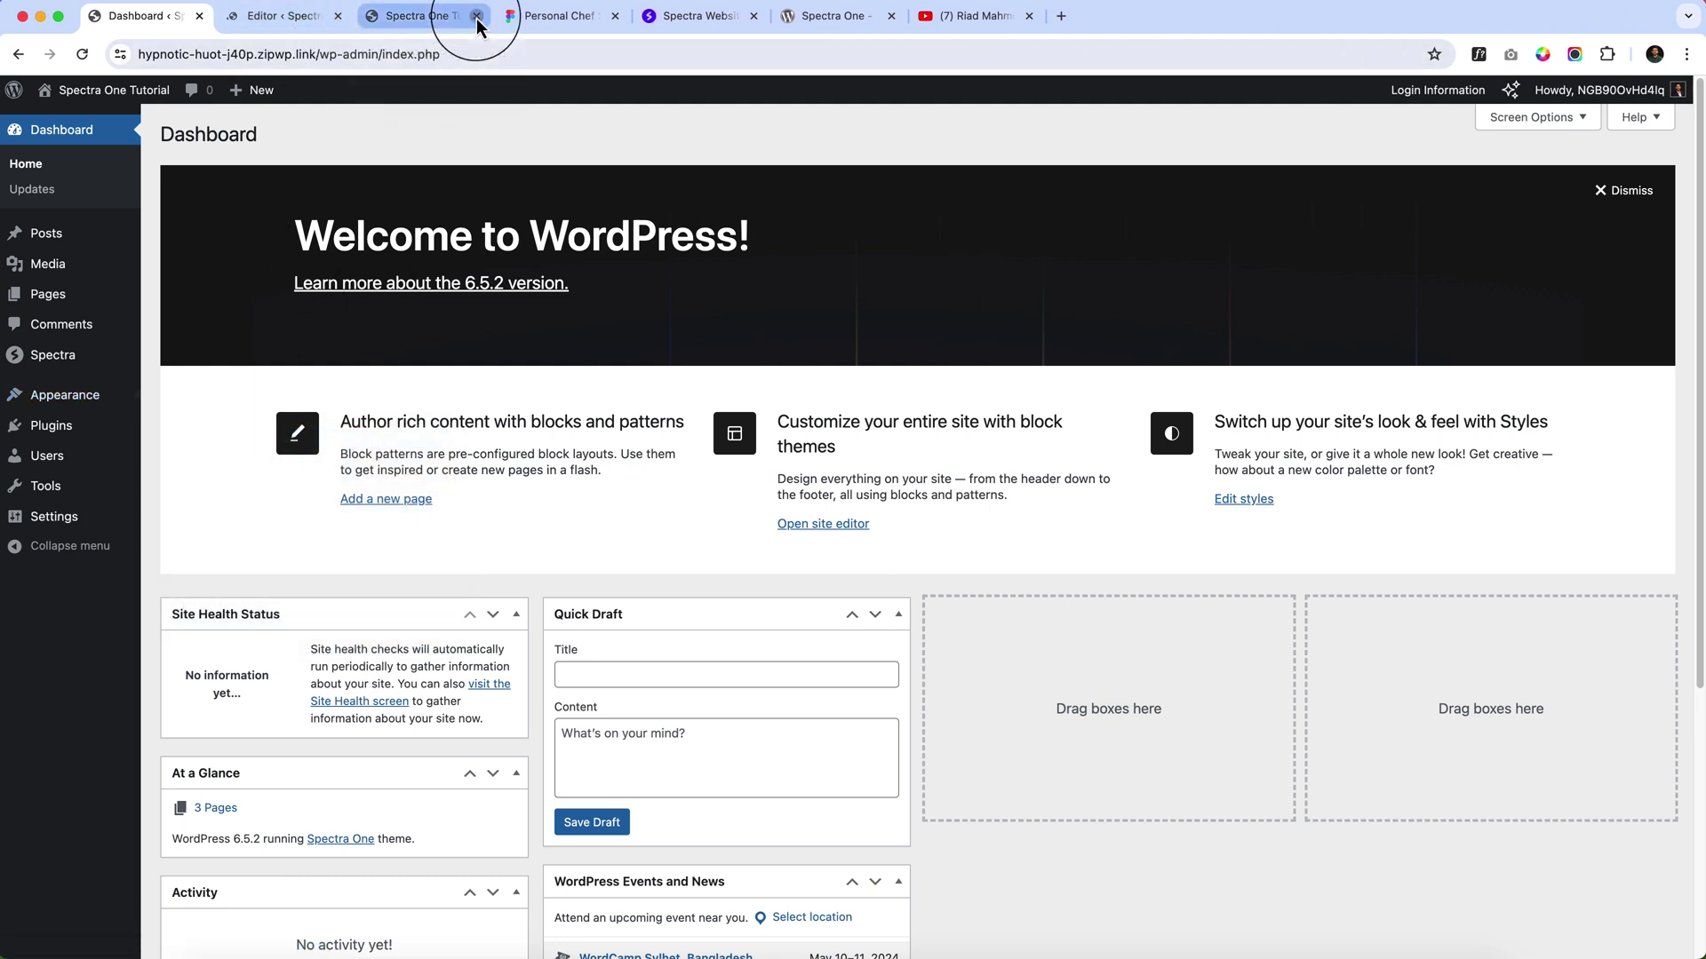
click(477, 16)
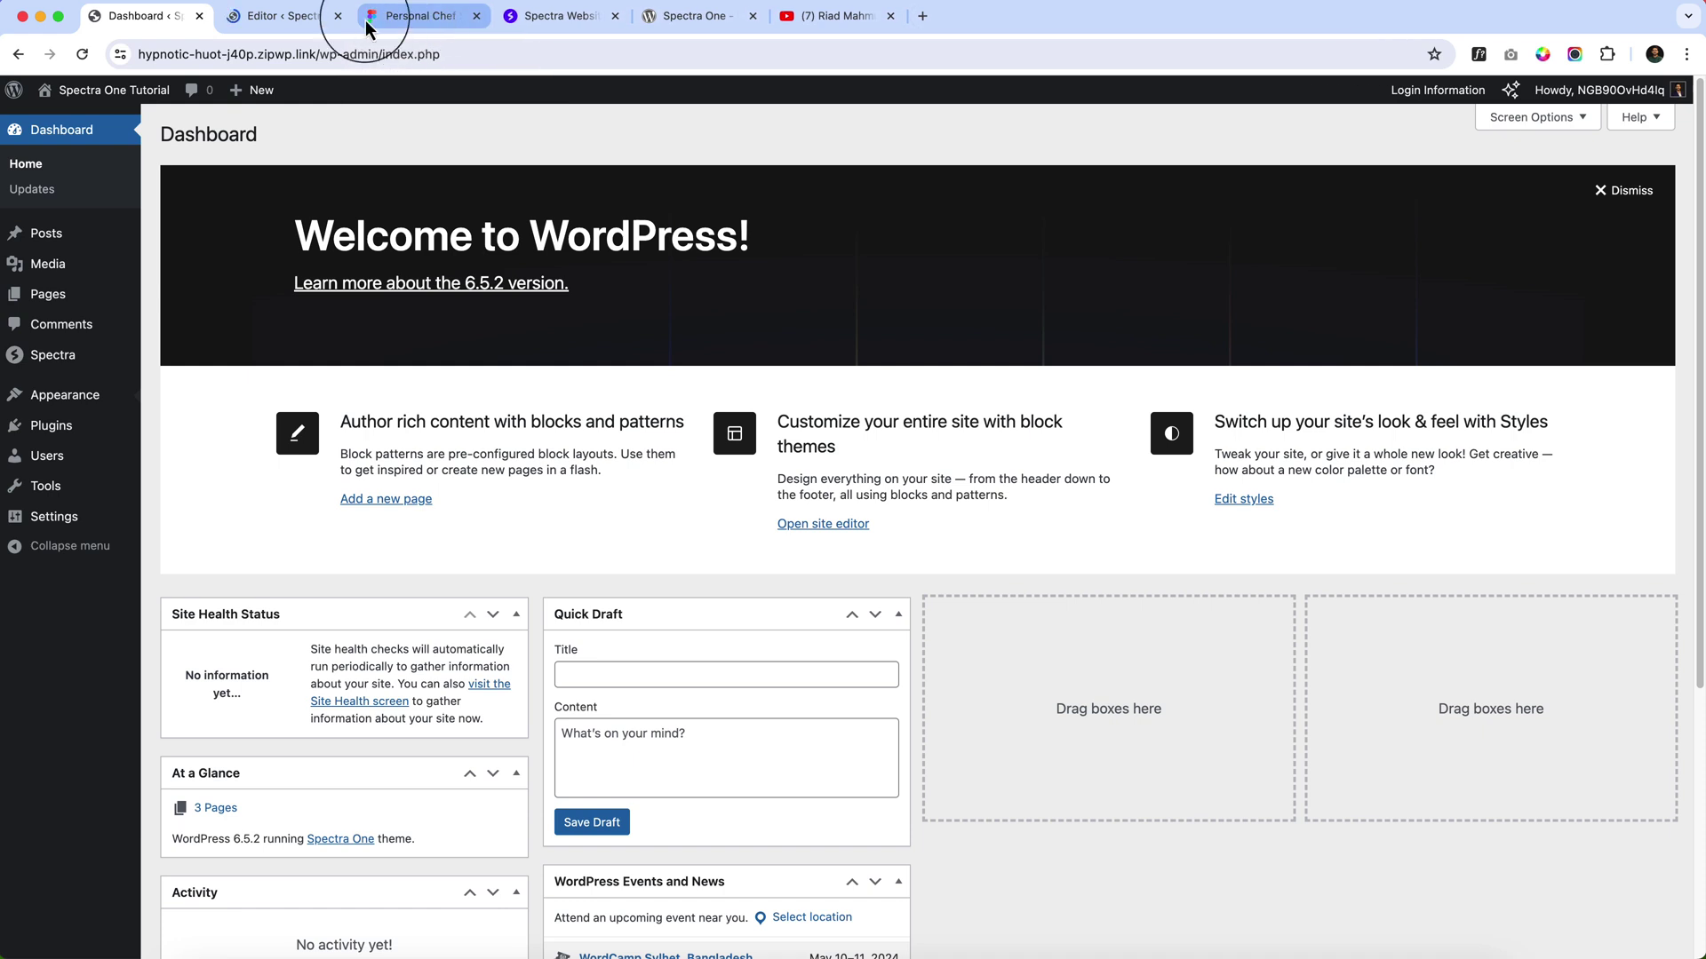
click(295, 23)
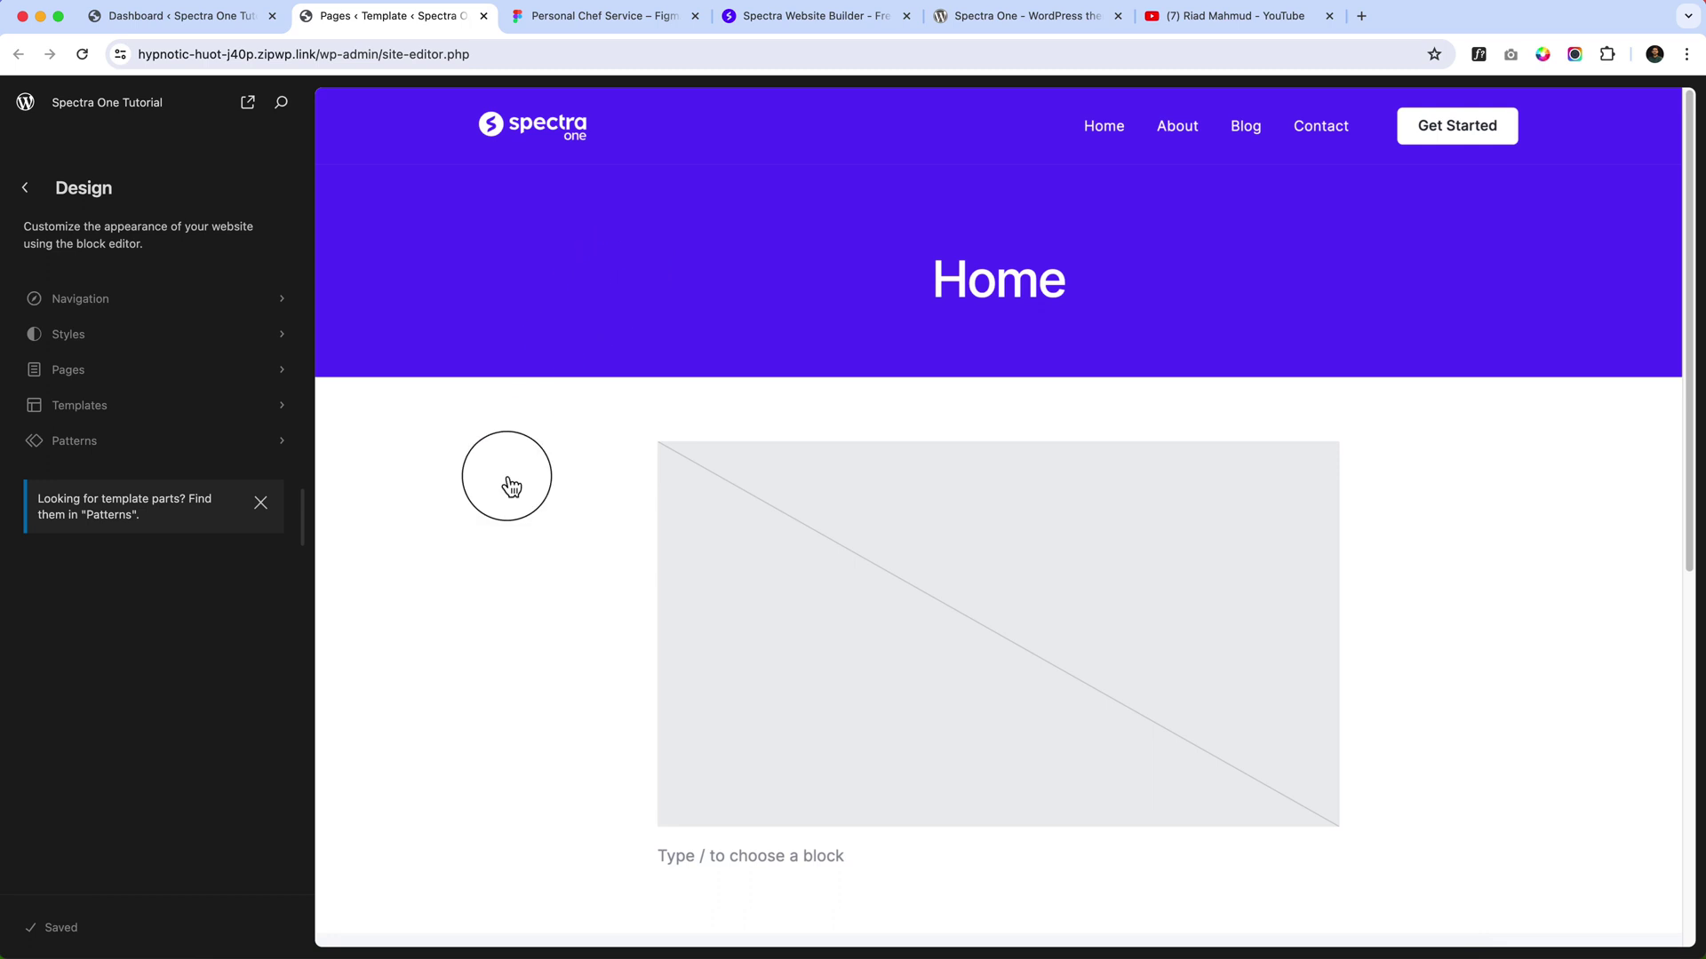
Enter editing on the Home template, dismiss both guides, then switch to the Personal Chef Figma tab.
click(511, 486)
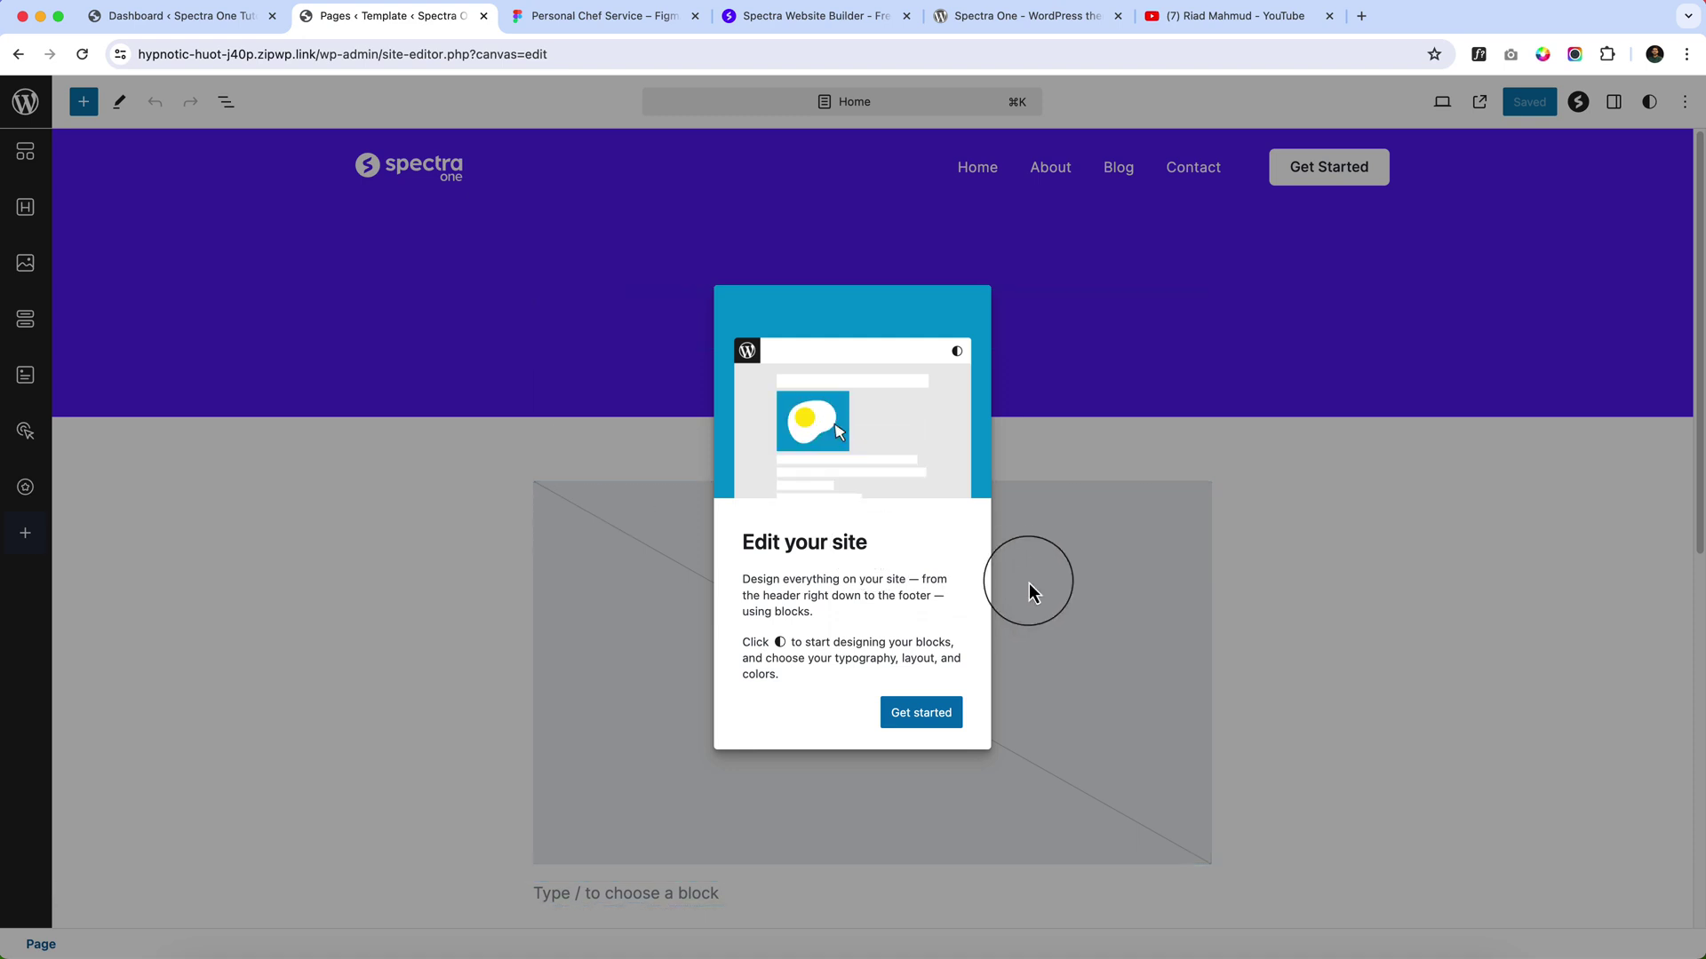
click(1266, 457)
click(924, 690)
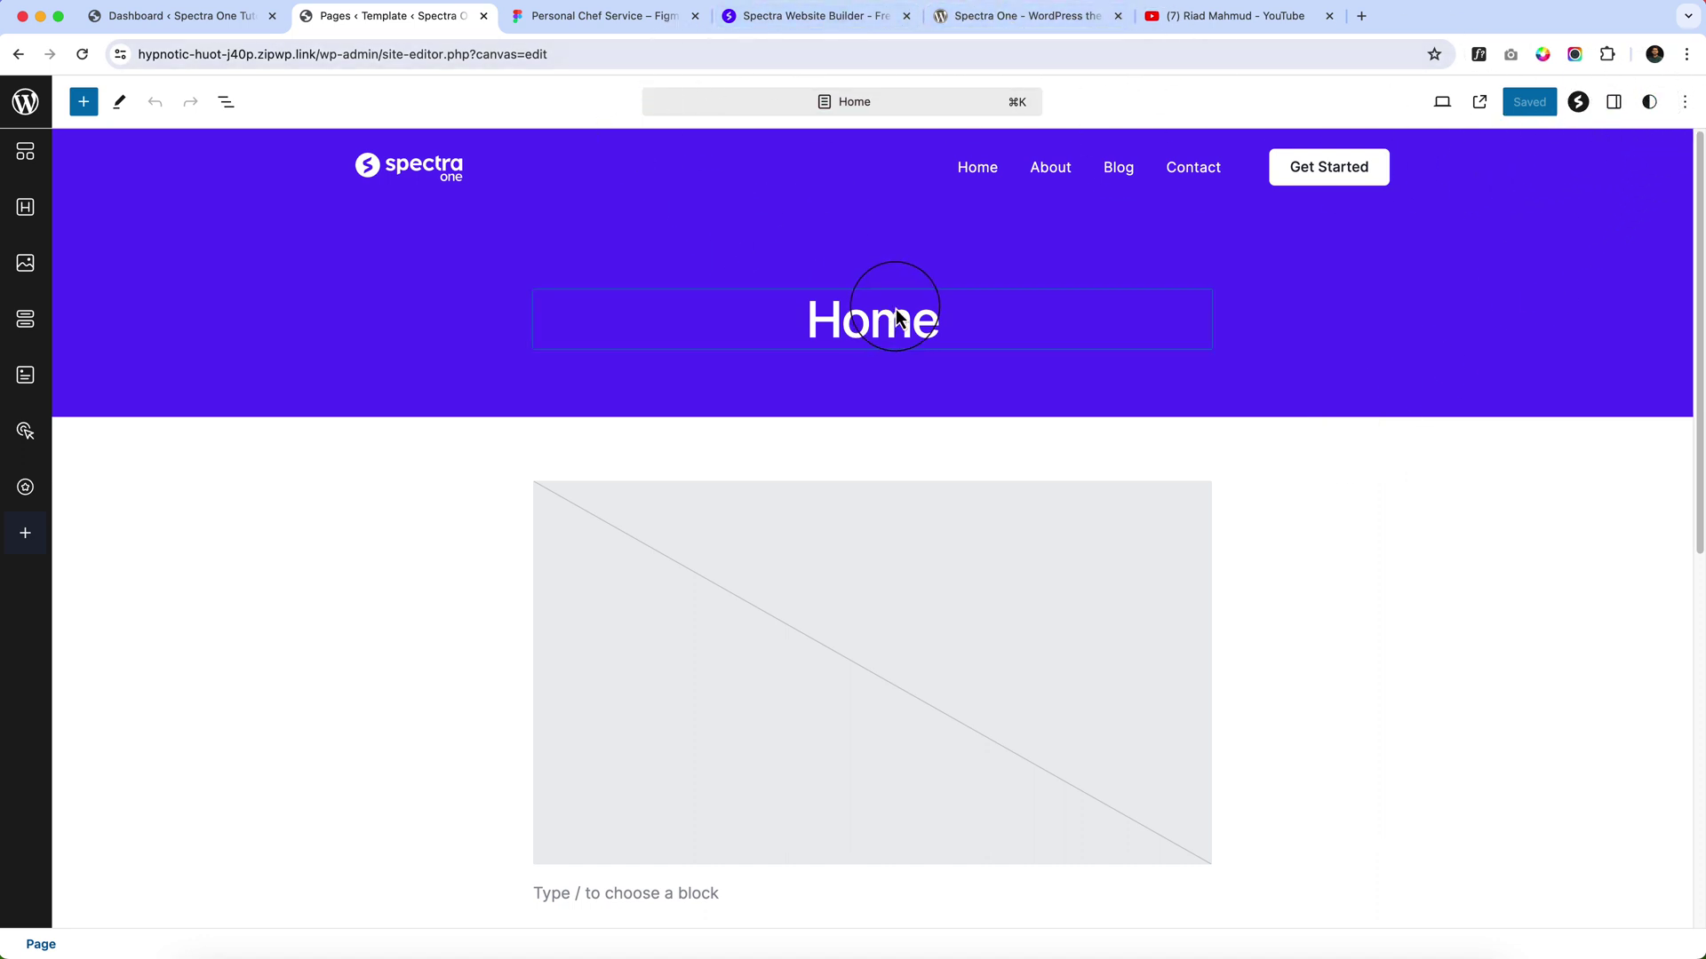
click(627, 16)
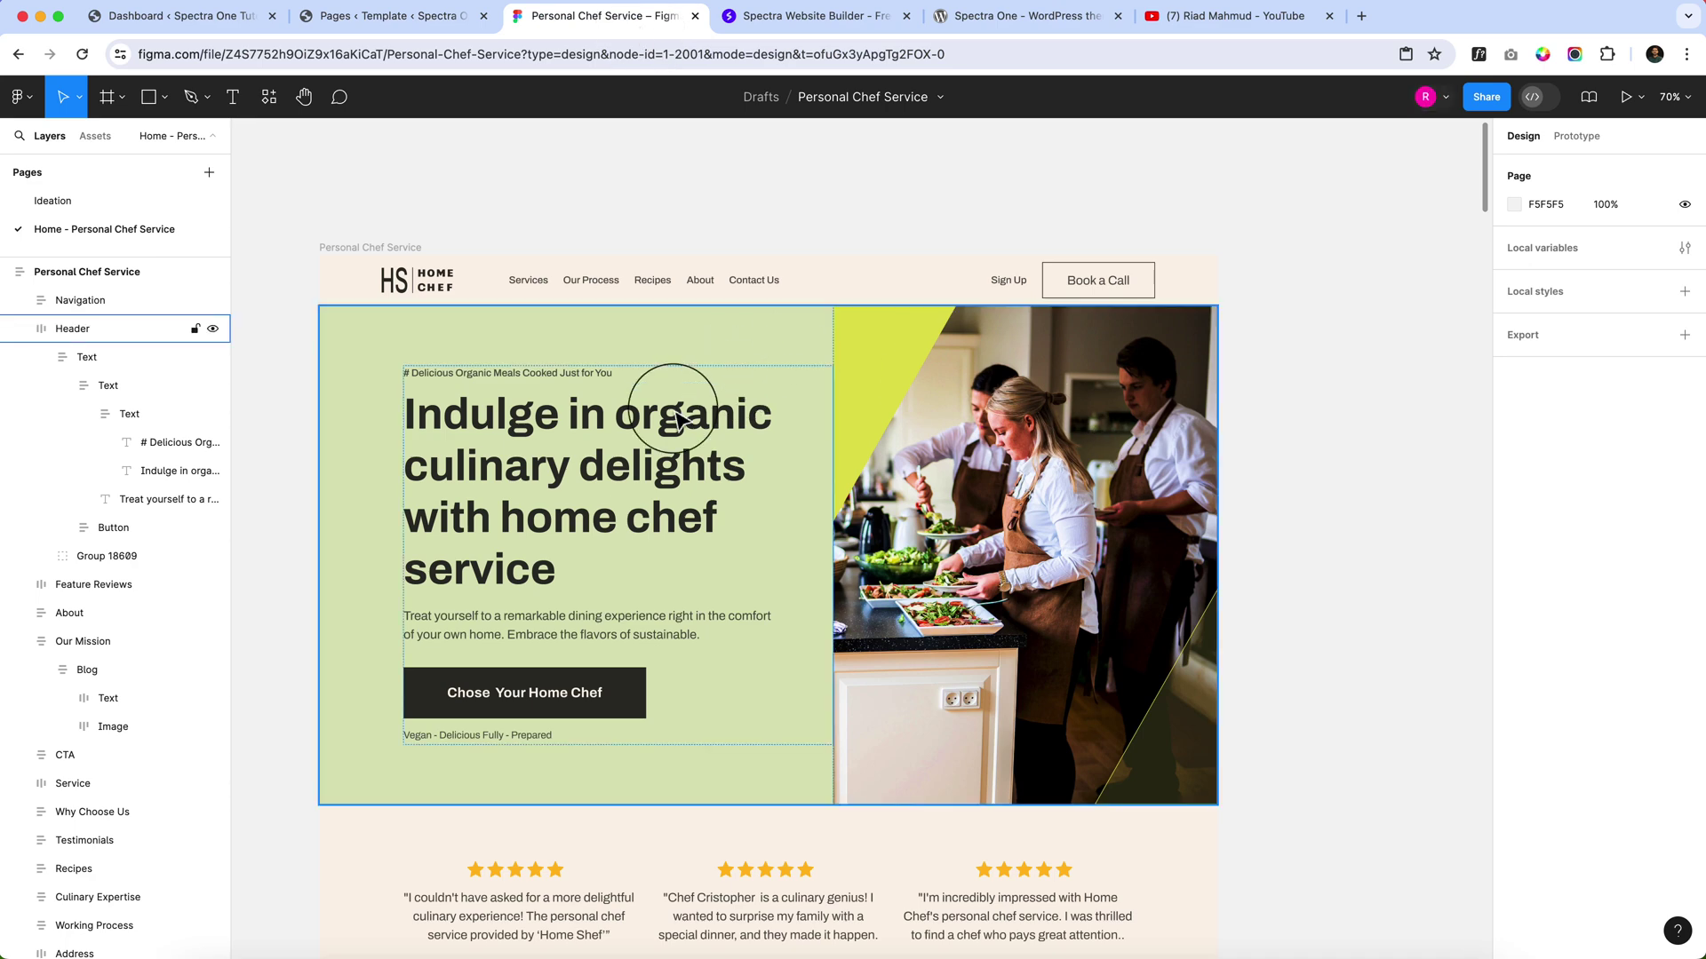
Frame the Figma hero section and inspect the hero text group and its small tagline.
scroll(764, 337, down, 2)
scroll(764, 338, left, 2)
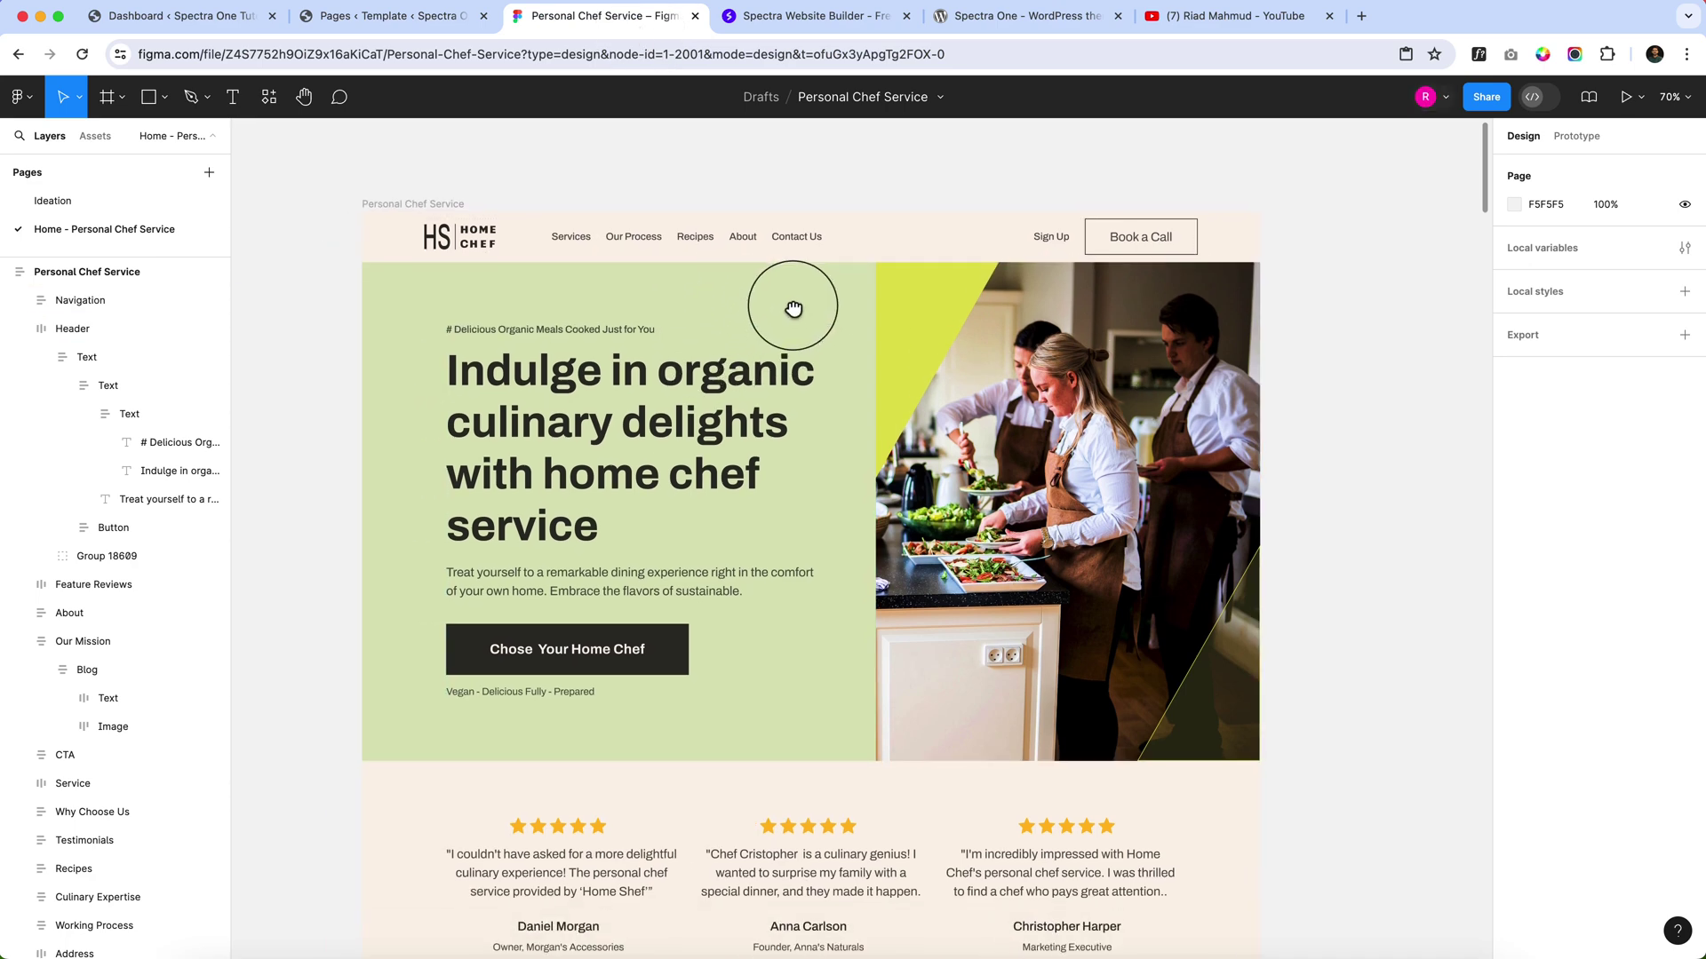
scroll(604, 232, up, 3)
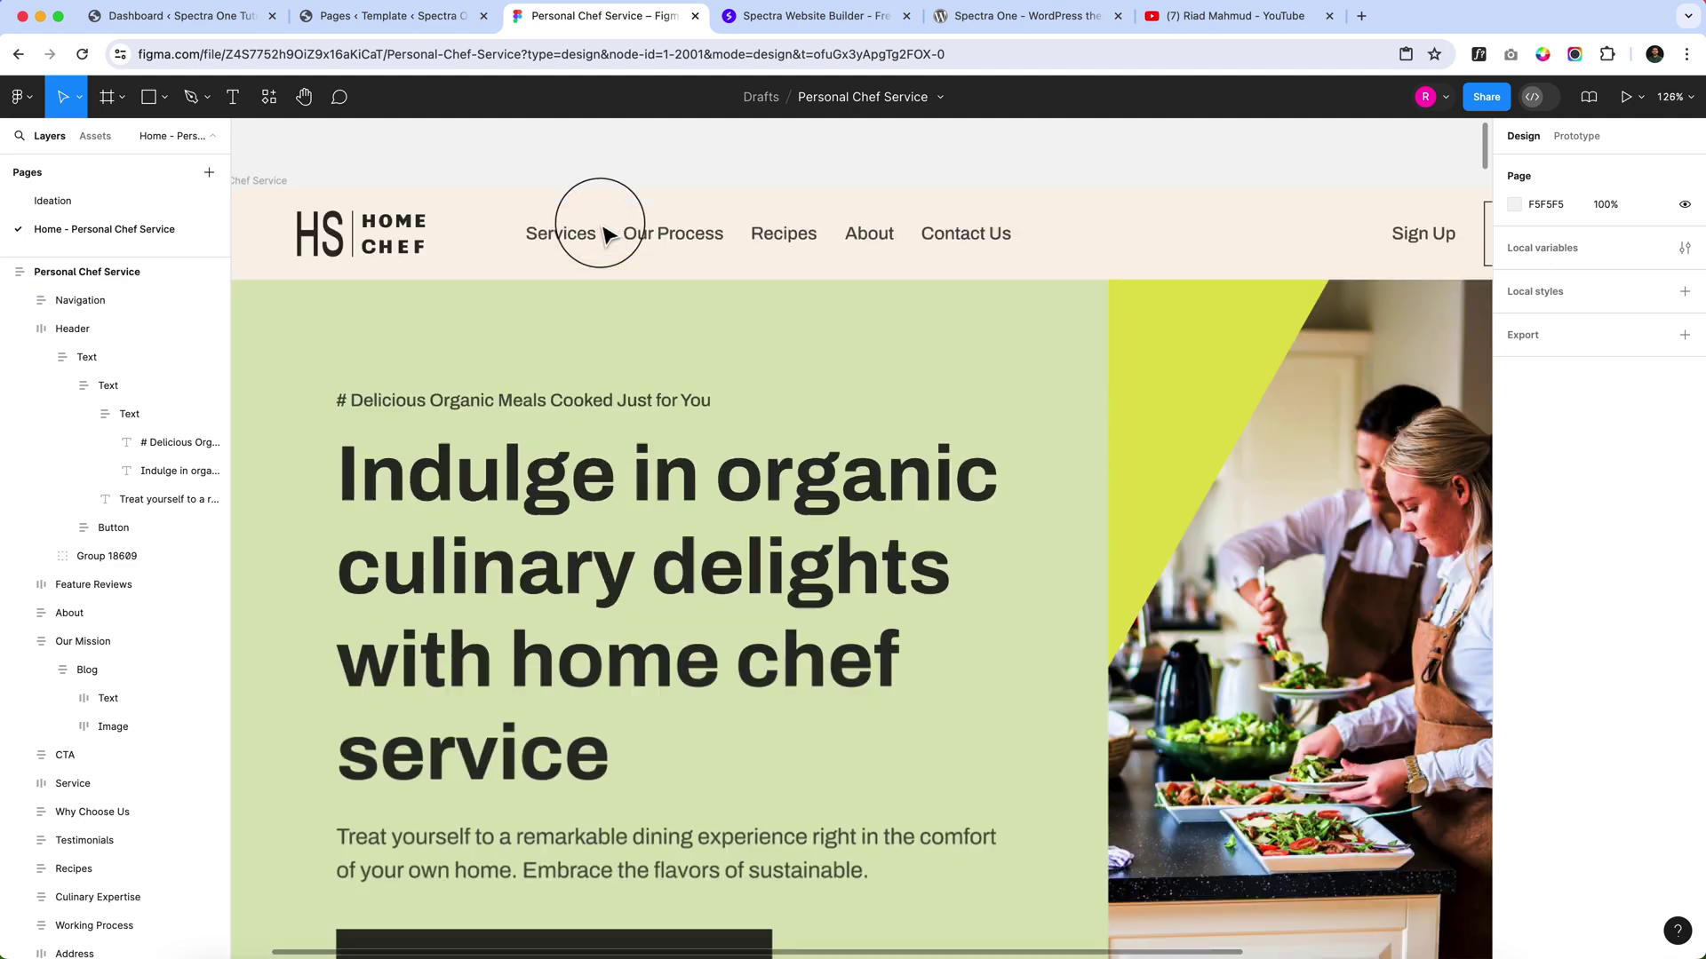
scroll(889, 373, up, 3)
drag(1047, 400, 920, 330)
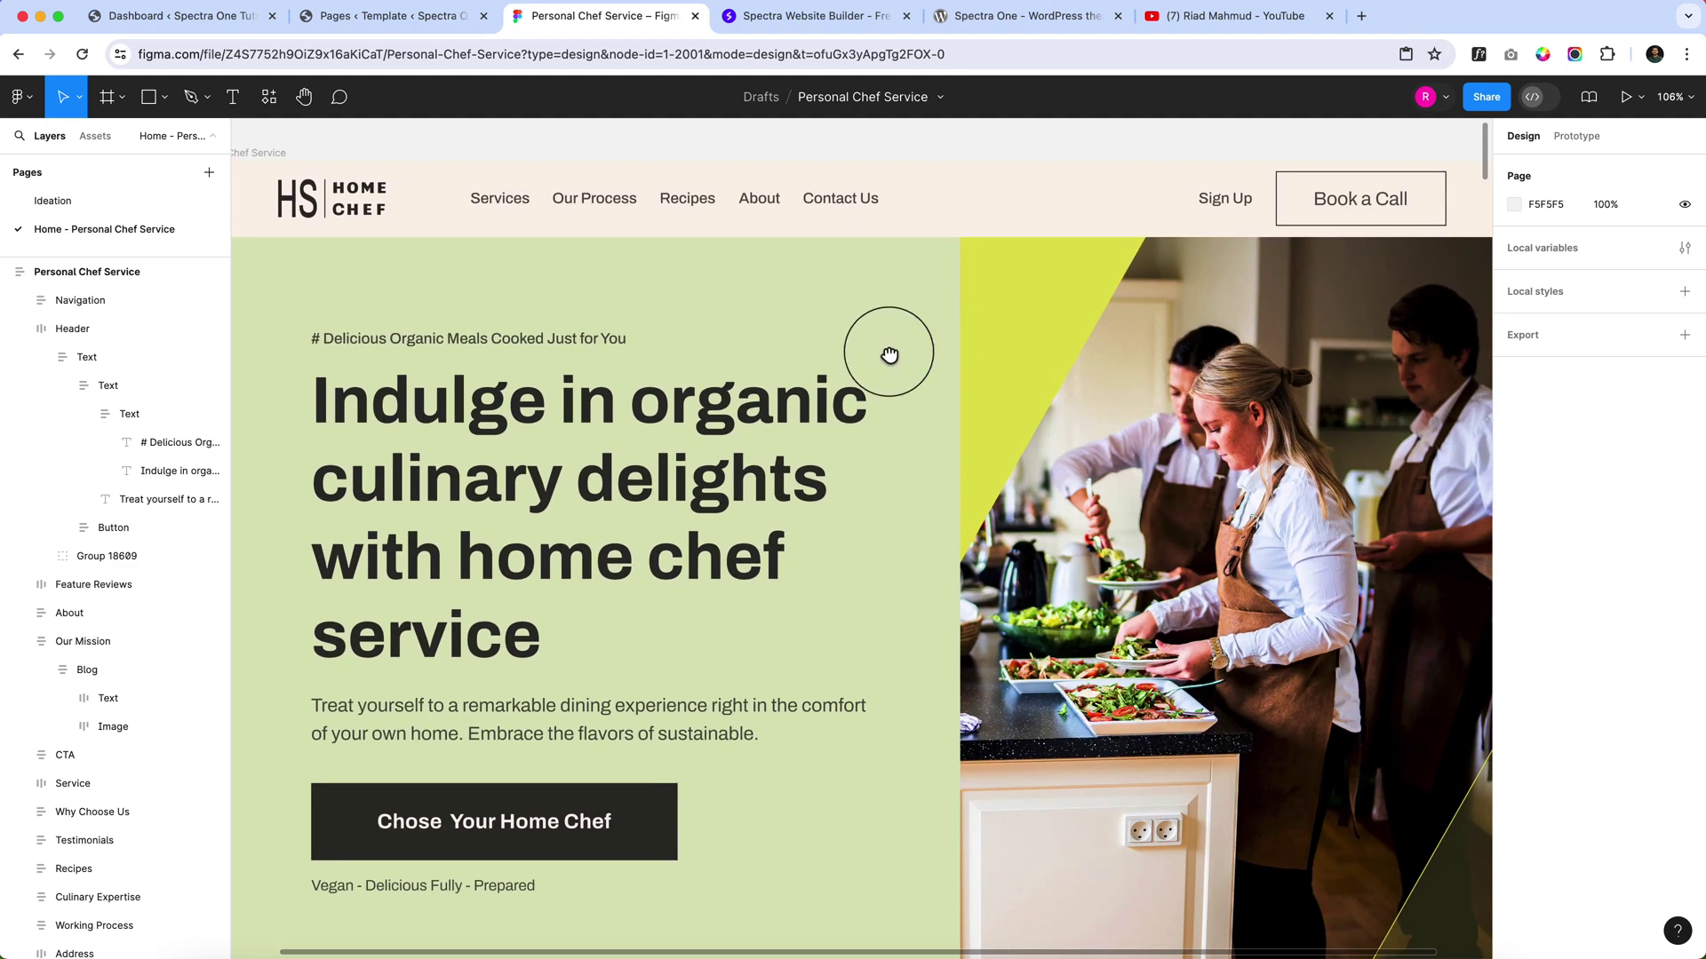
scroll(888, 355, right, 1)
scroll(887, 355, down, 1)
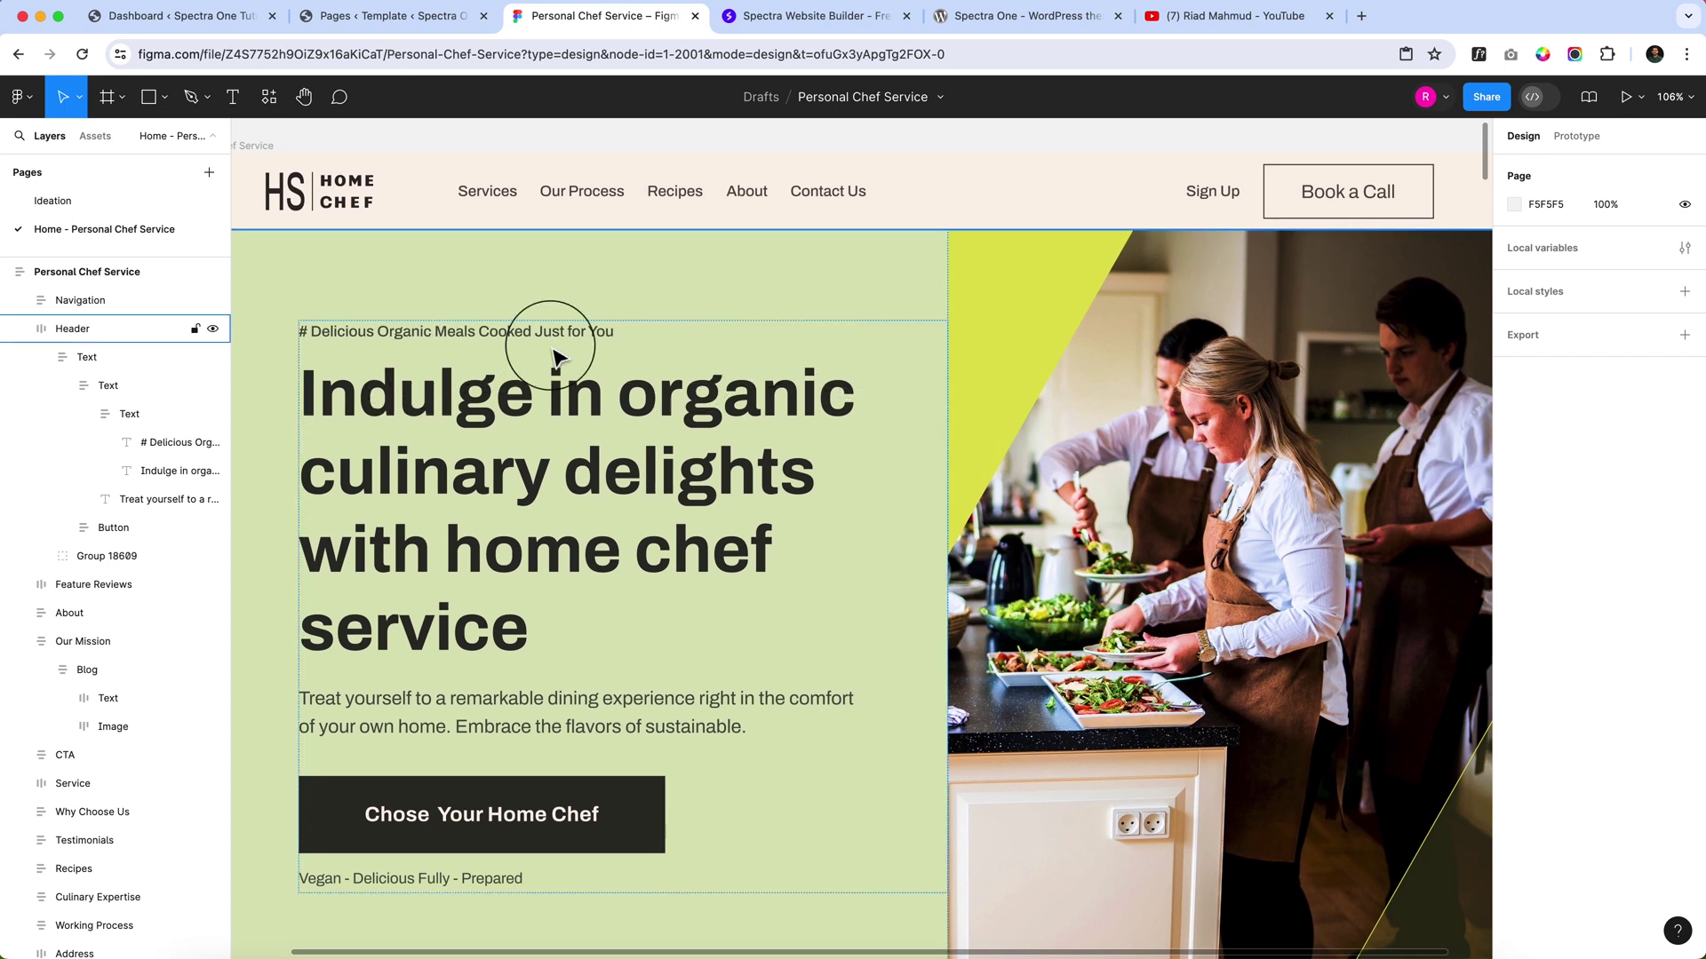
click(472, 322)
double_click(397, 331)
double_click(413, 338)
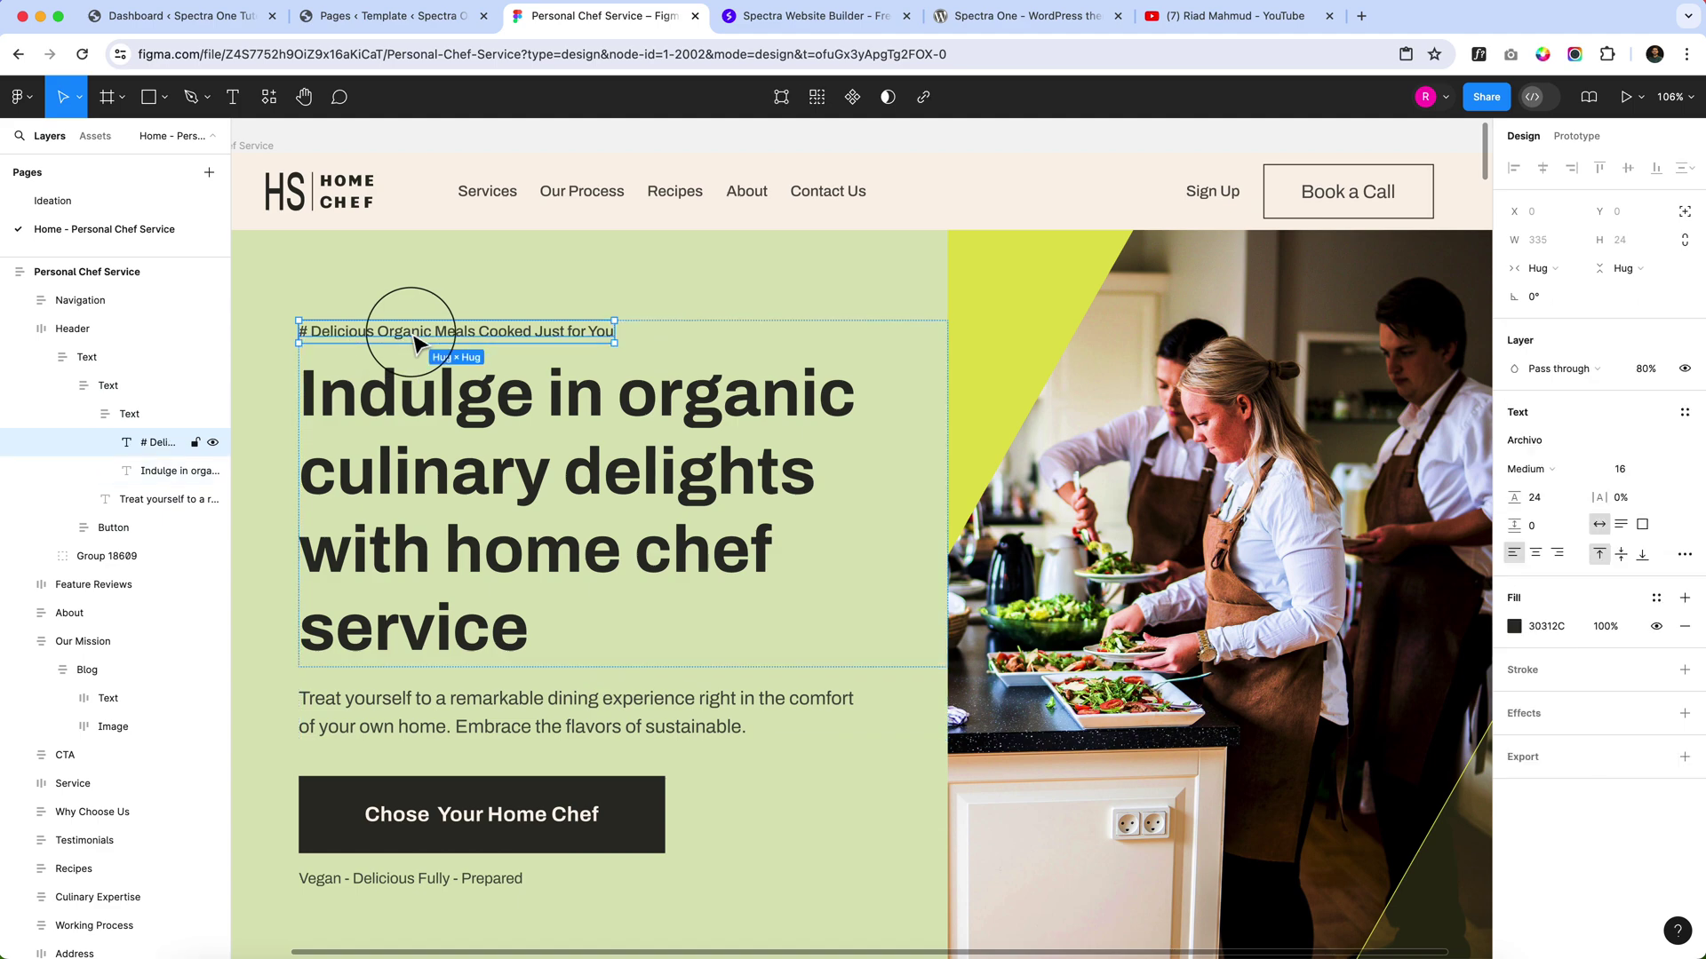
Check the Treat yourself, testimonial, About and Our mission paragraphs: Archivo Regular 20/30.
scroll(620, 497, down, 4)
click(593, 513)
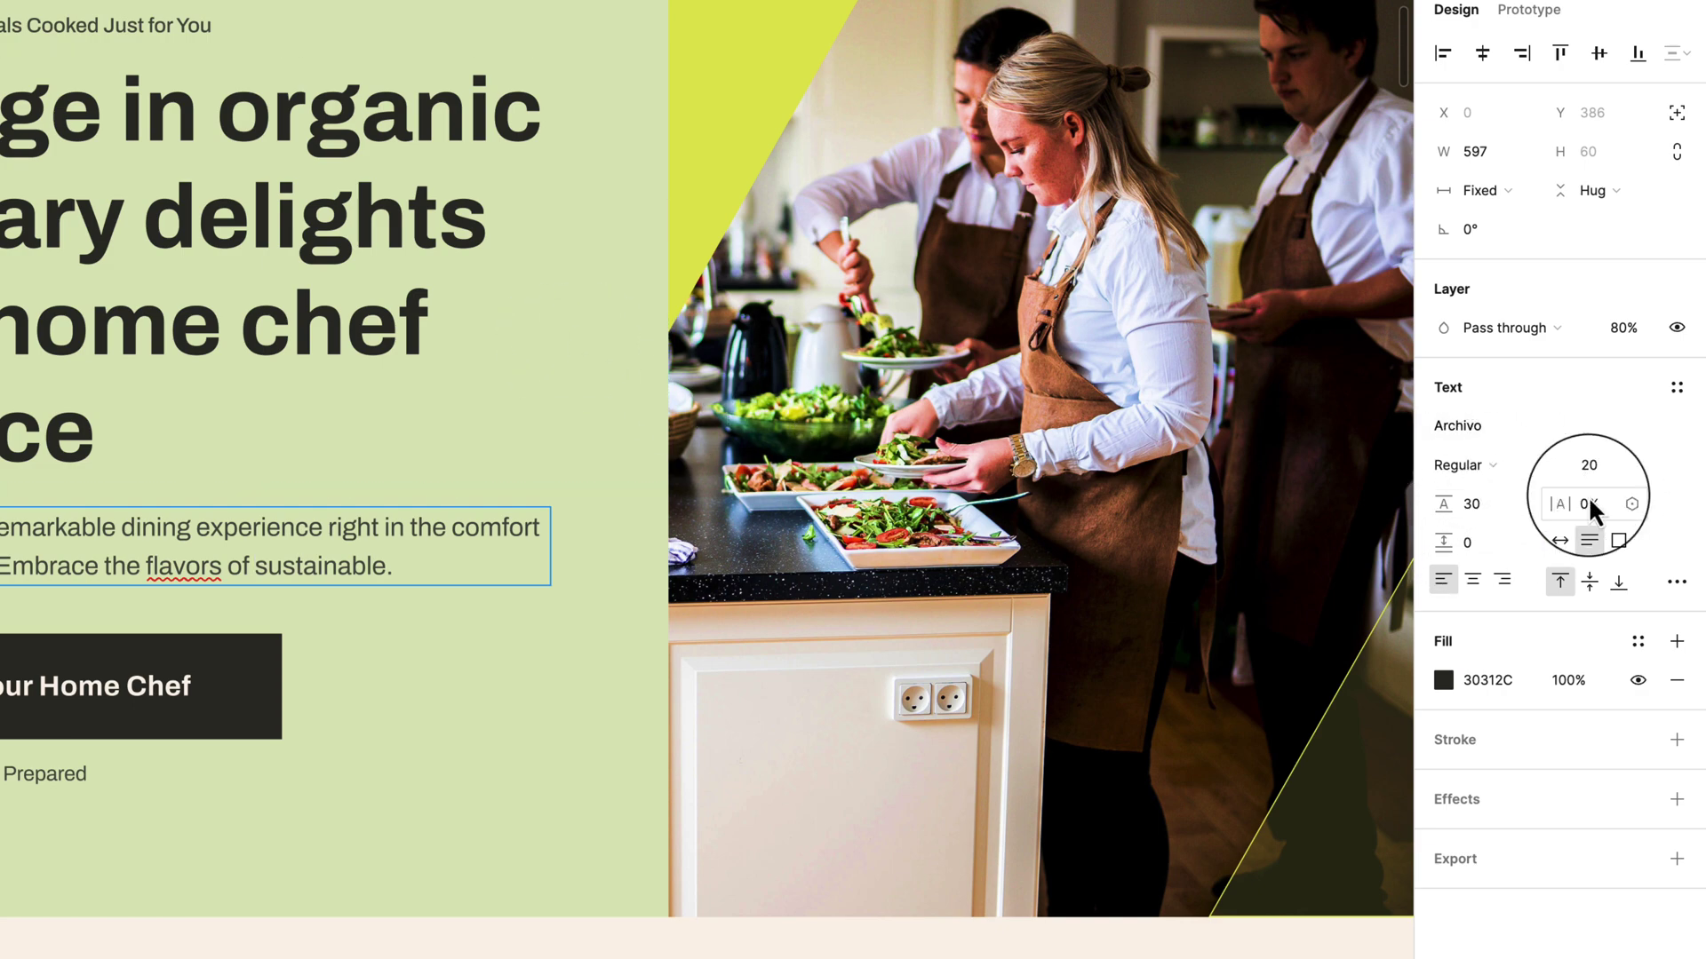
scroll(190, 818, down, 8)
click(51, 480)
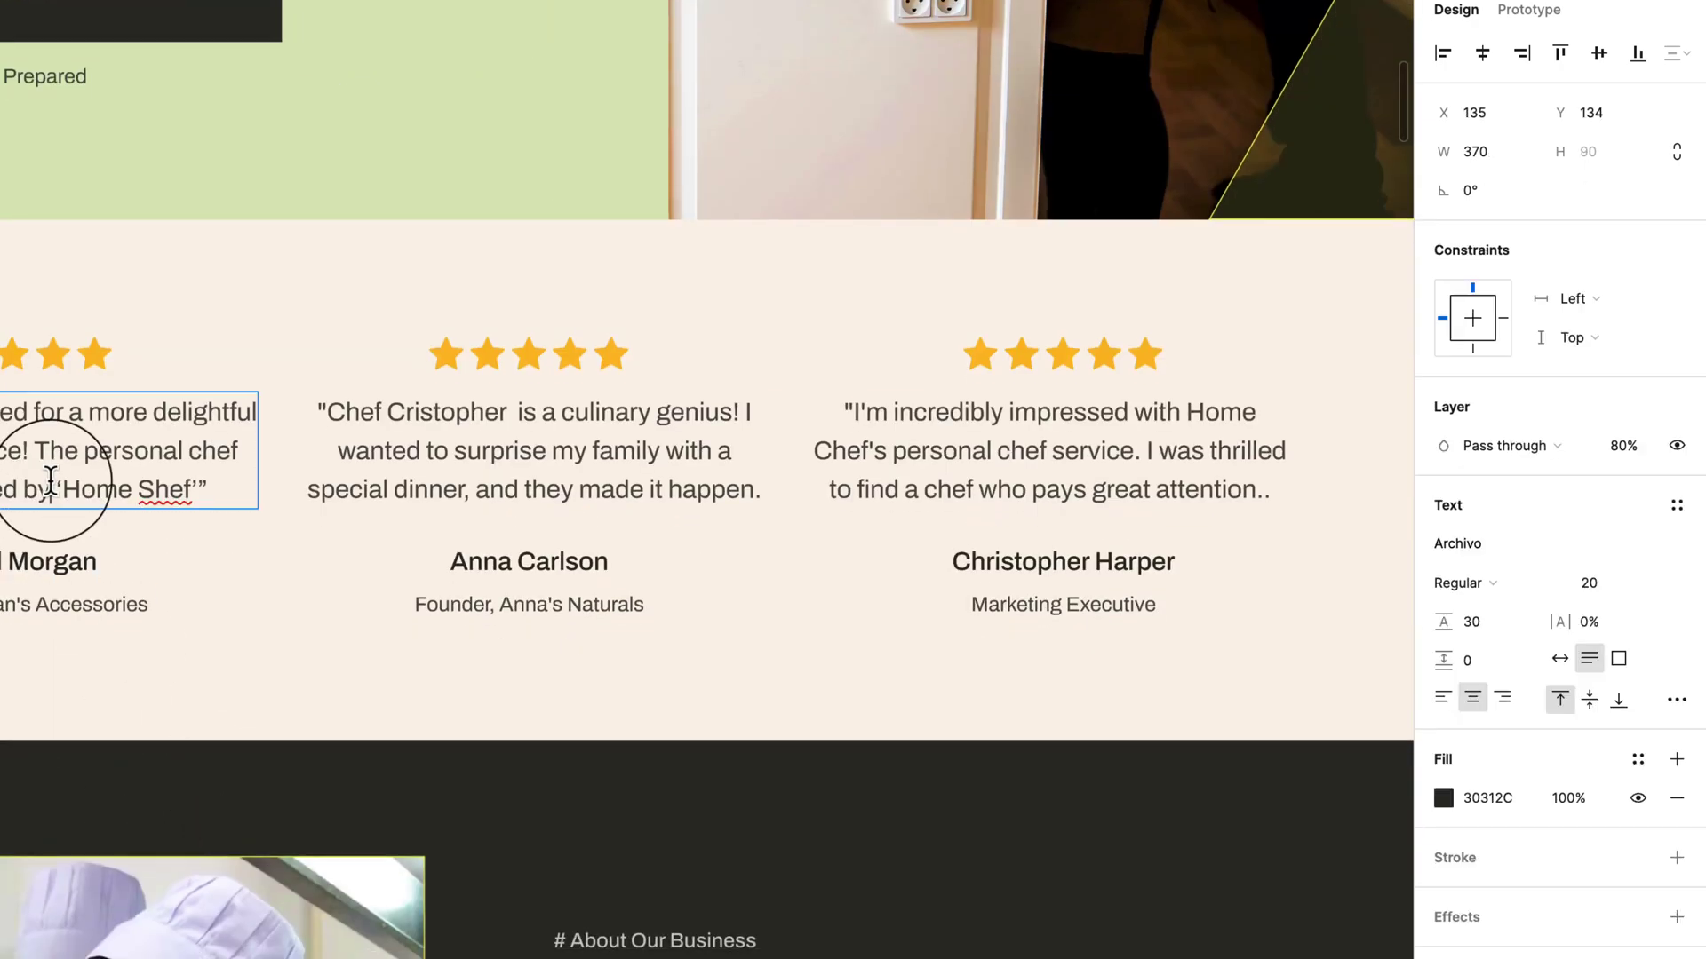
scroll(777, 639, down, 11)
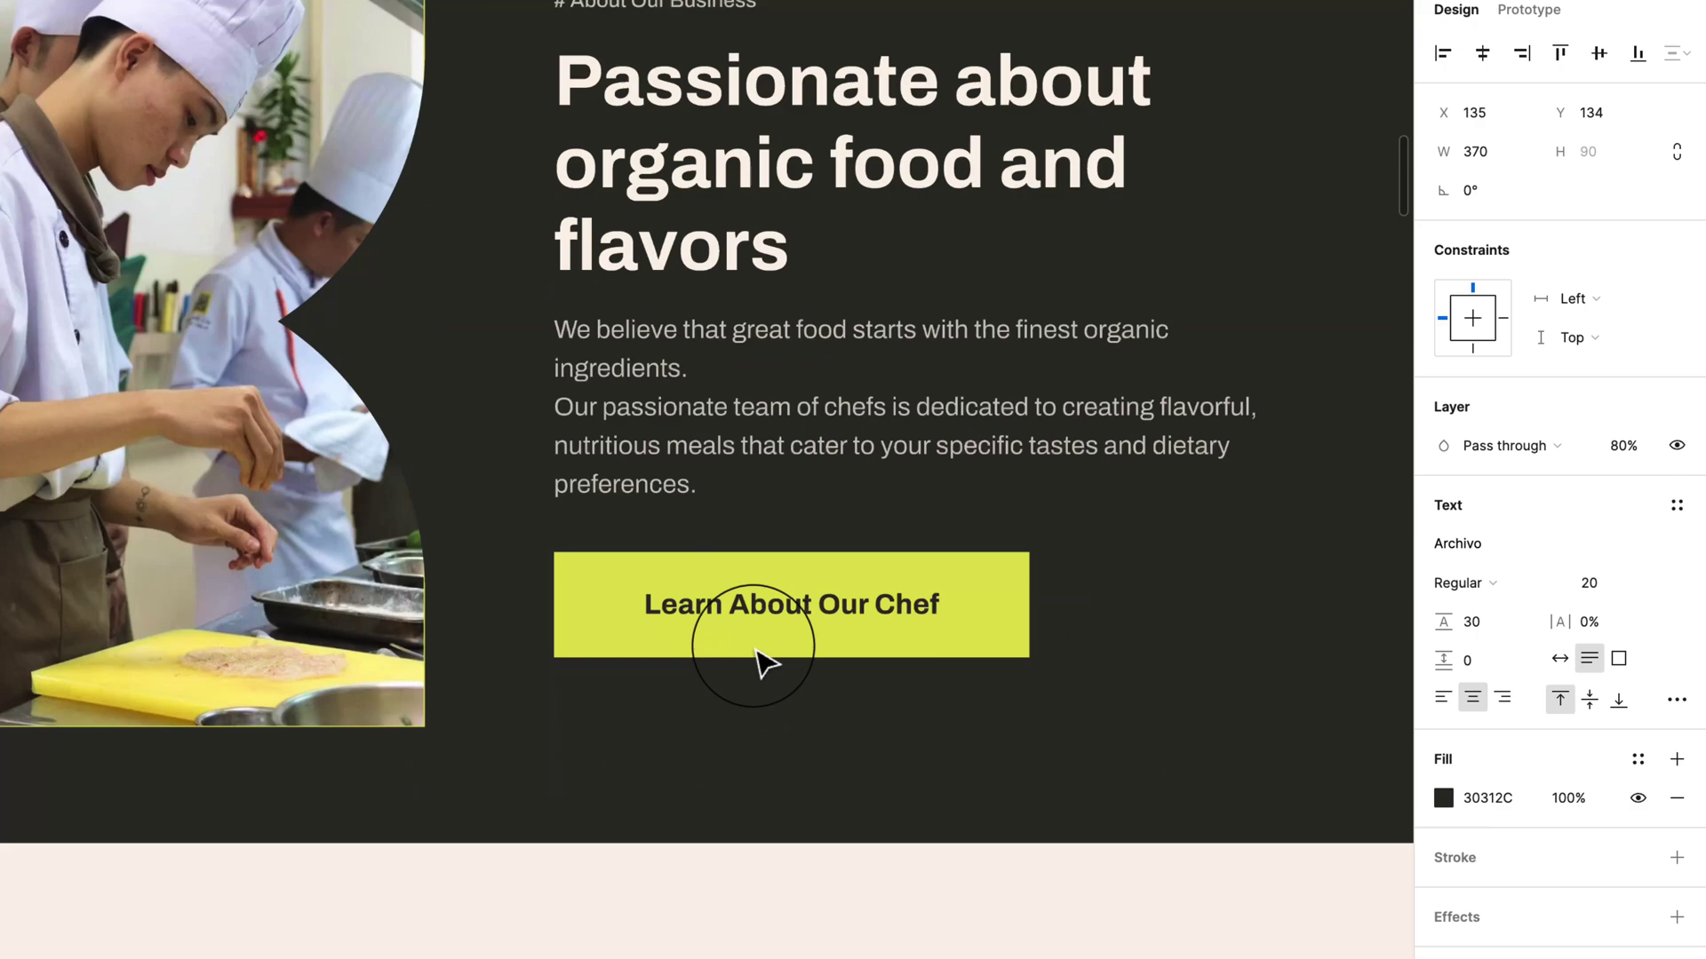
click(697, 422)
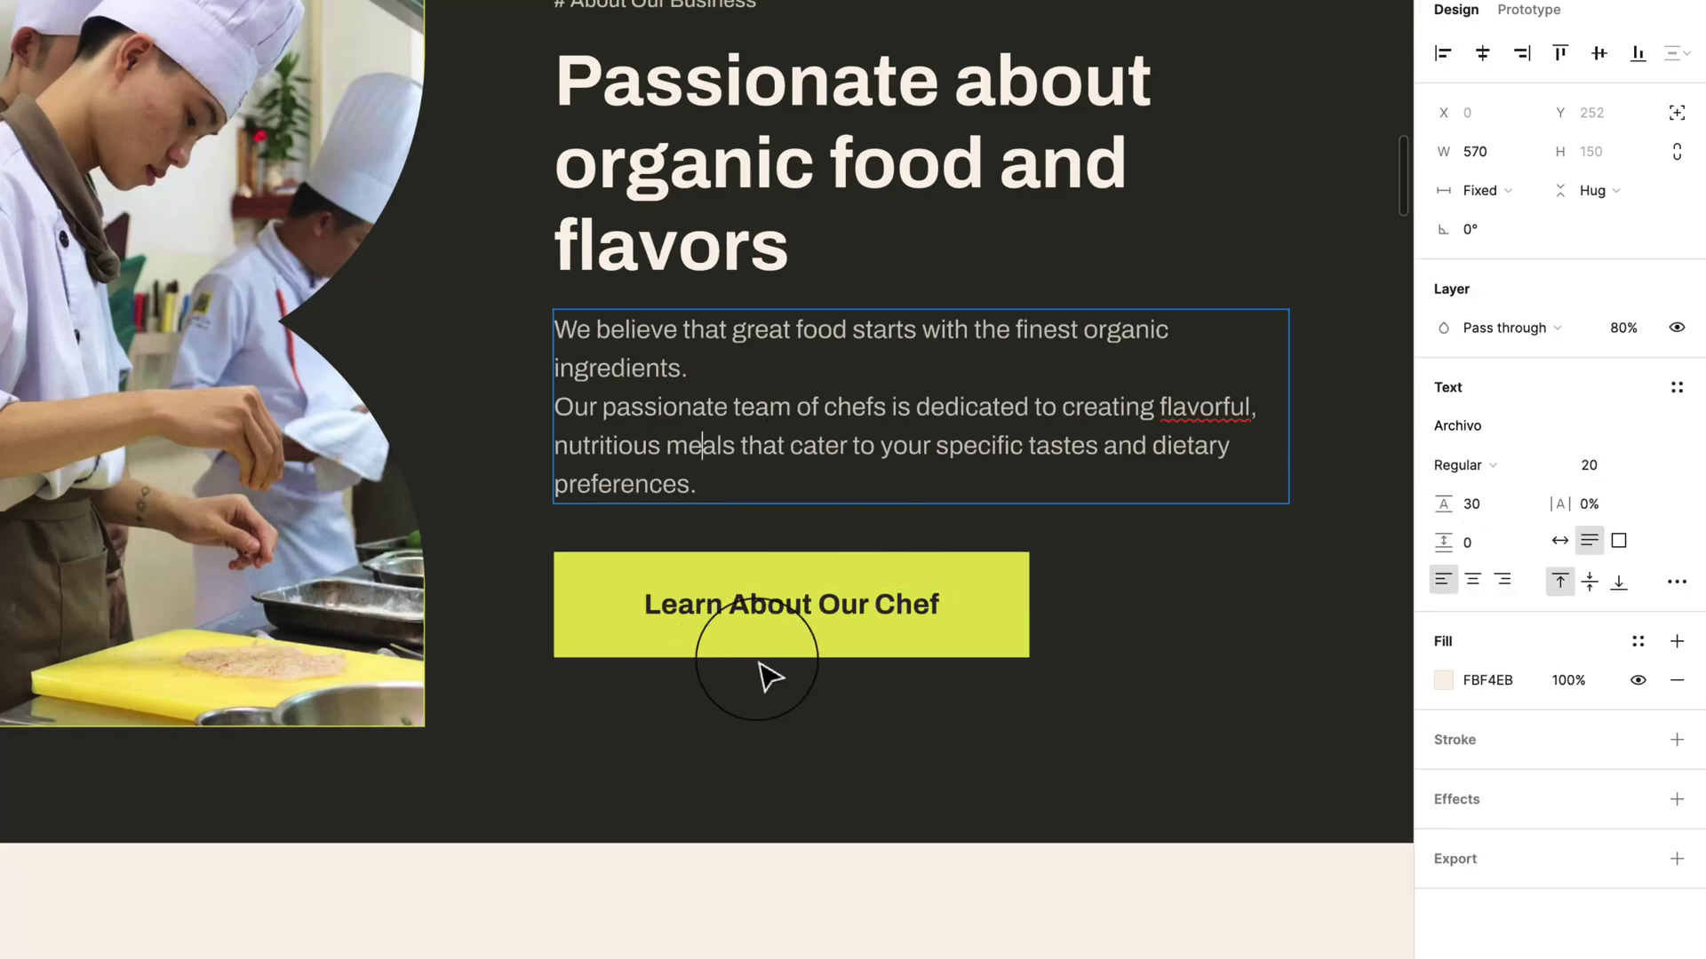
scroll(761, 675, down, 2)
scroll(427, 551, down, 6)
click(602, 388)
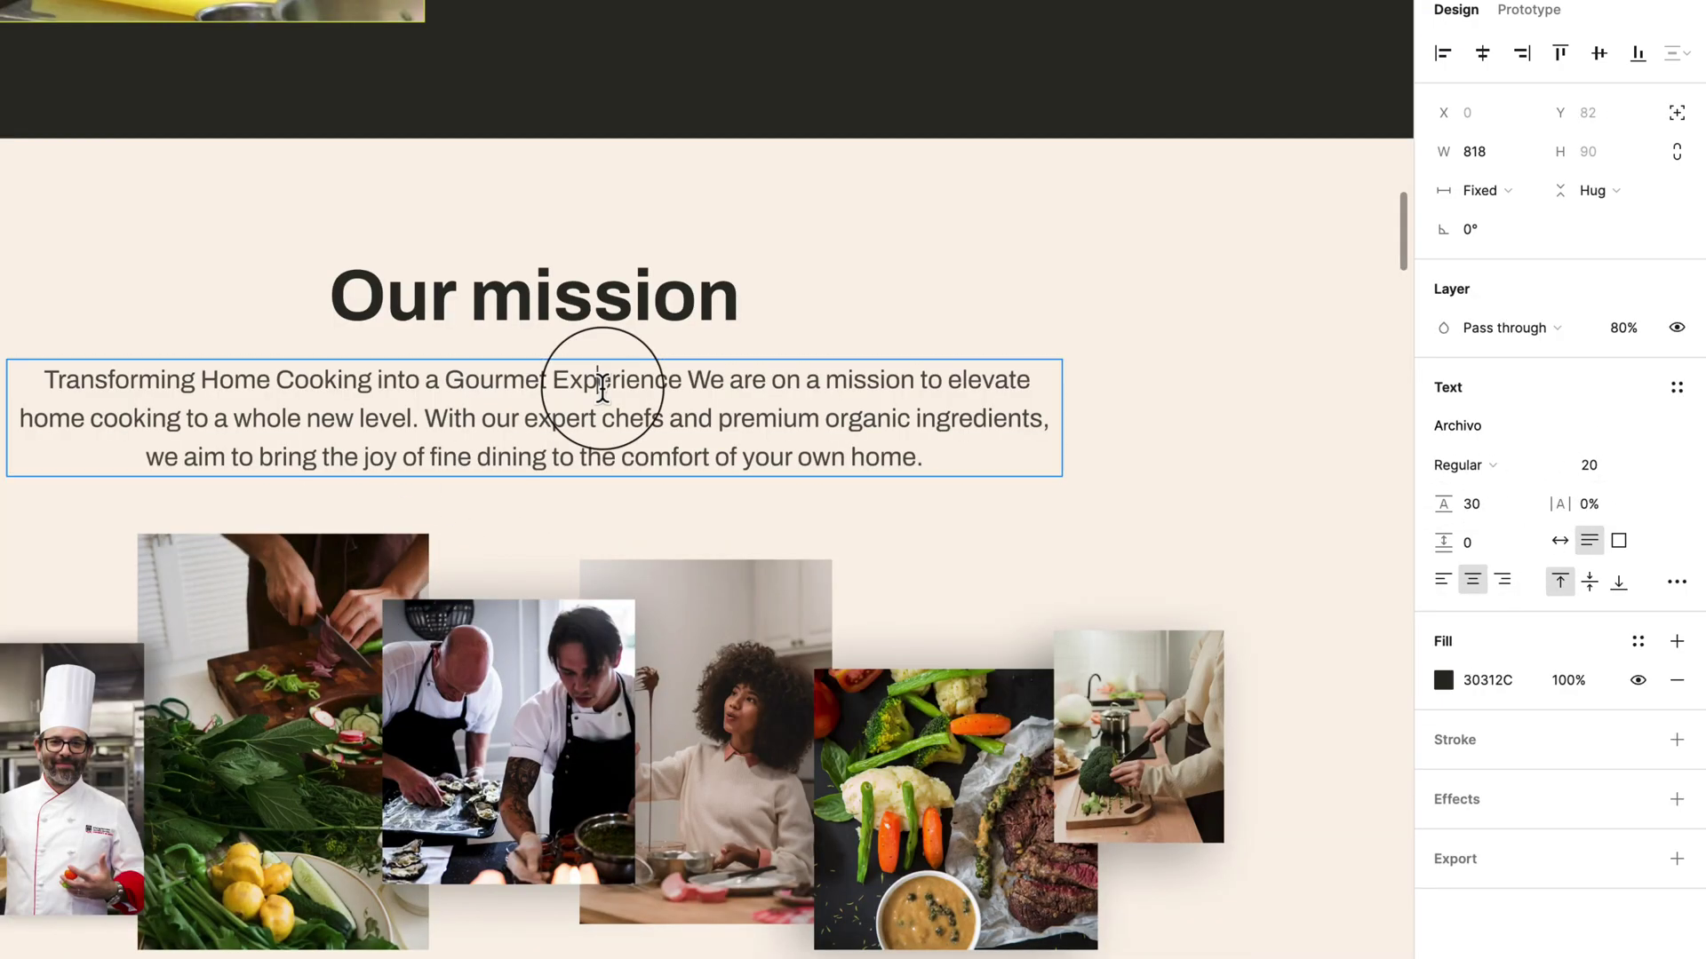
Select the hero heading and read its style: Archivo Bold, size 70, line height 83.
scroll(598, 533, up, 8)
scroll(624, 553, up, 20)
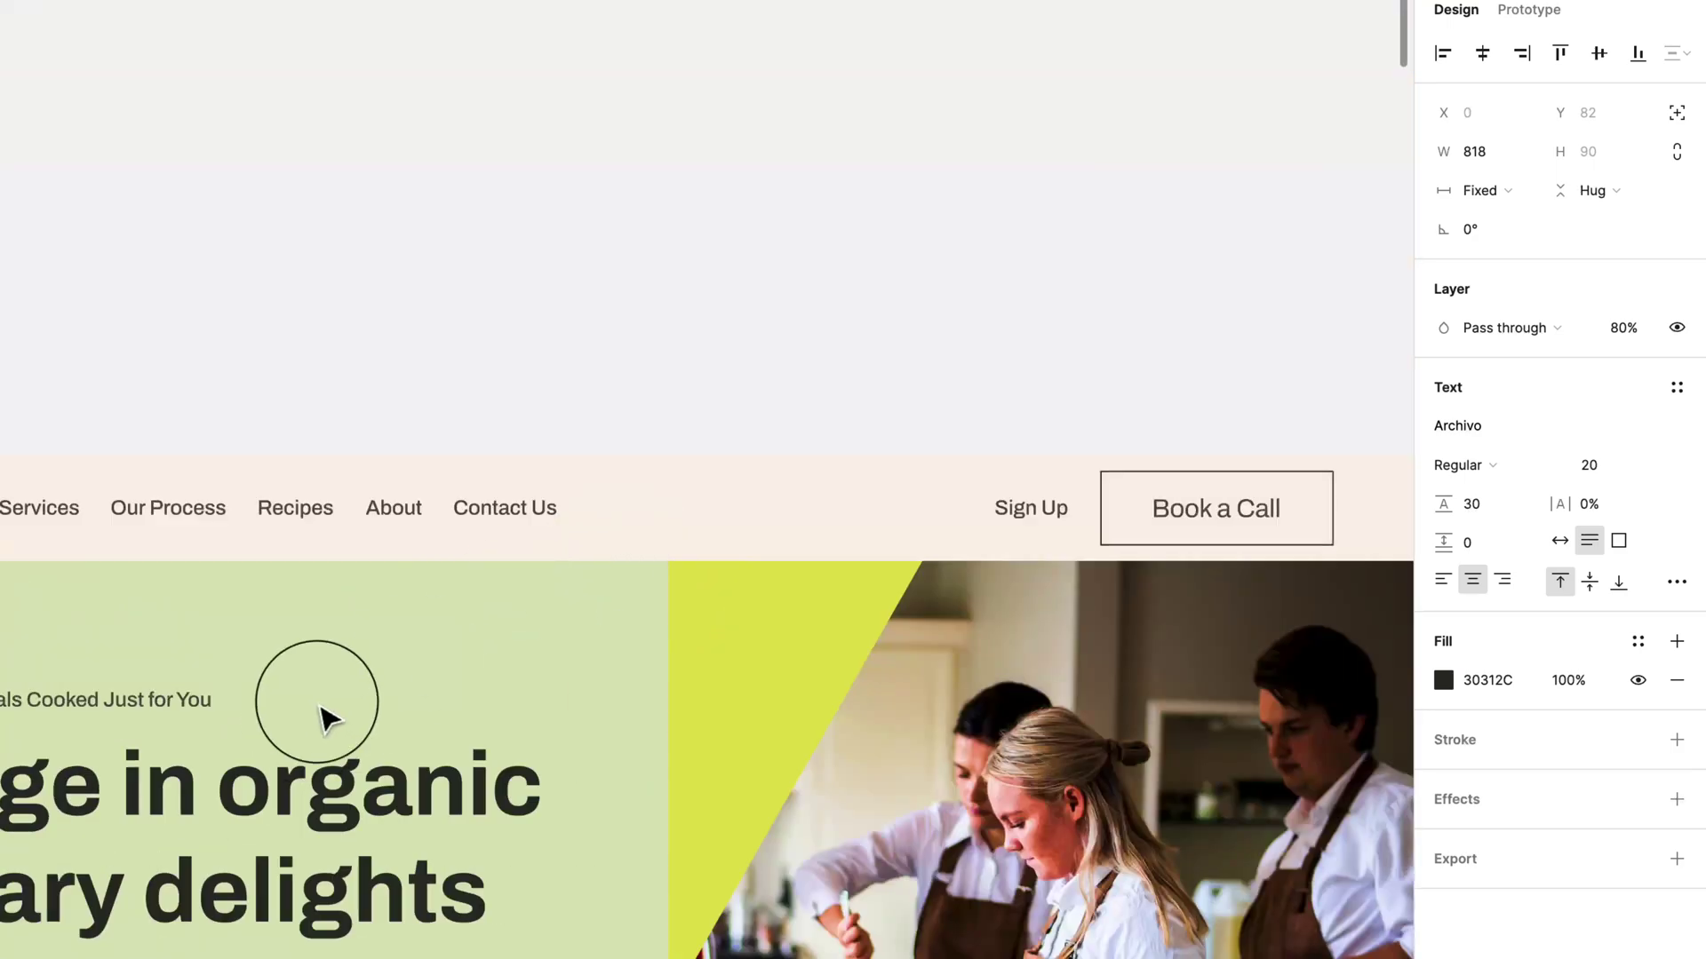
scroll(348, 382, down, 5)
click(349, 382)
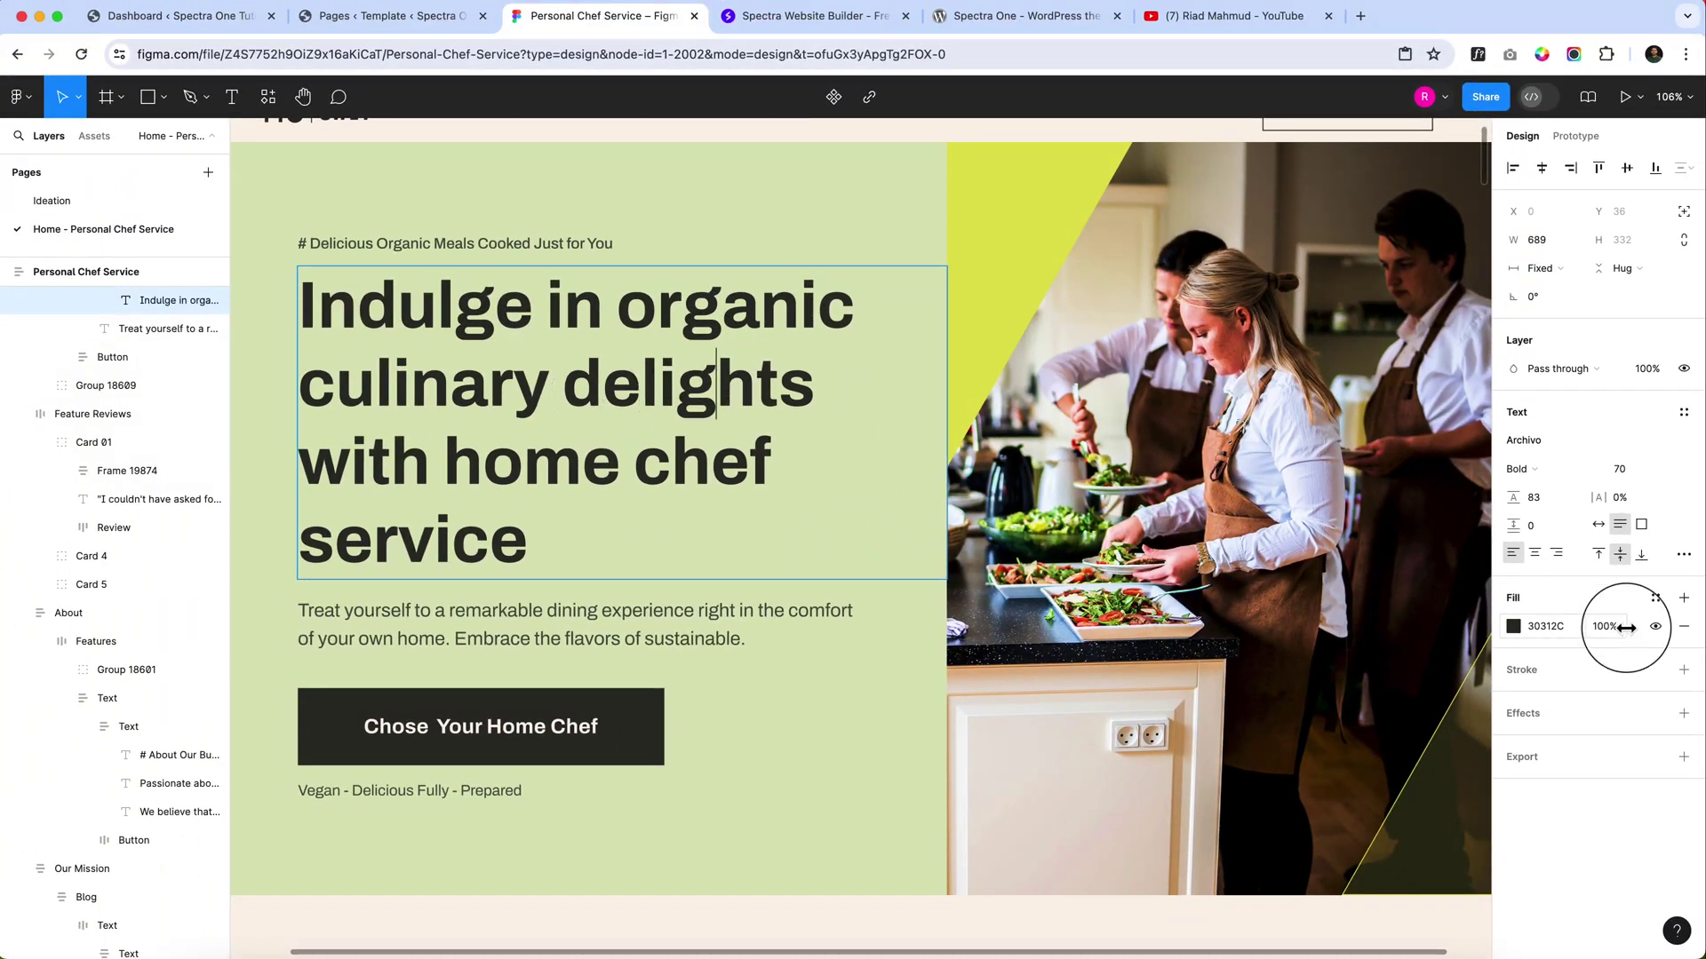
Recheck the hero texts: Vegan tagline, heading weight, Treat yourself paragraph, testimonials and Chose Your Home Chef label.
scroll(750, 470, down, 5)
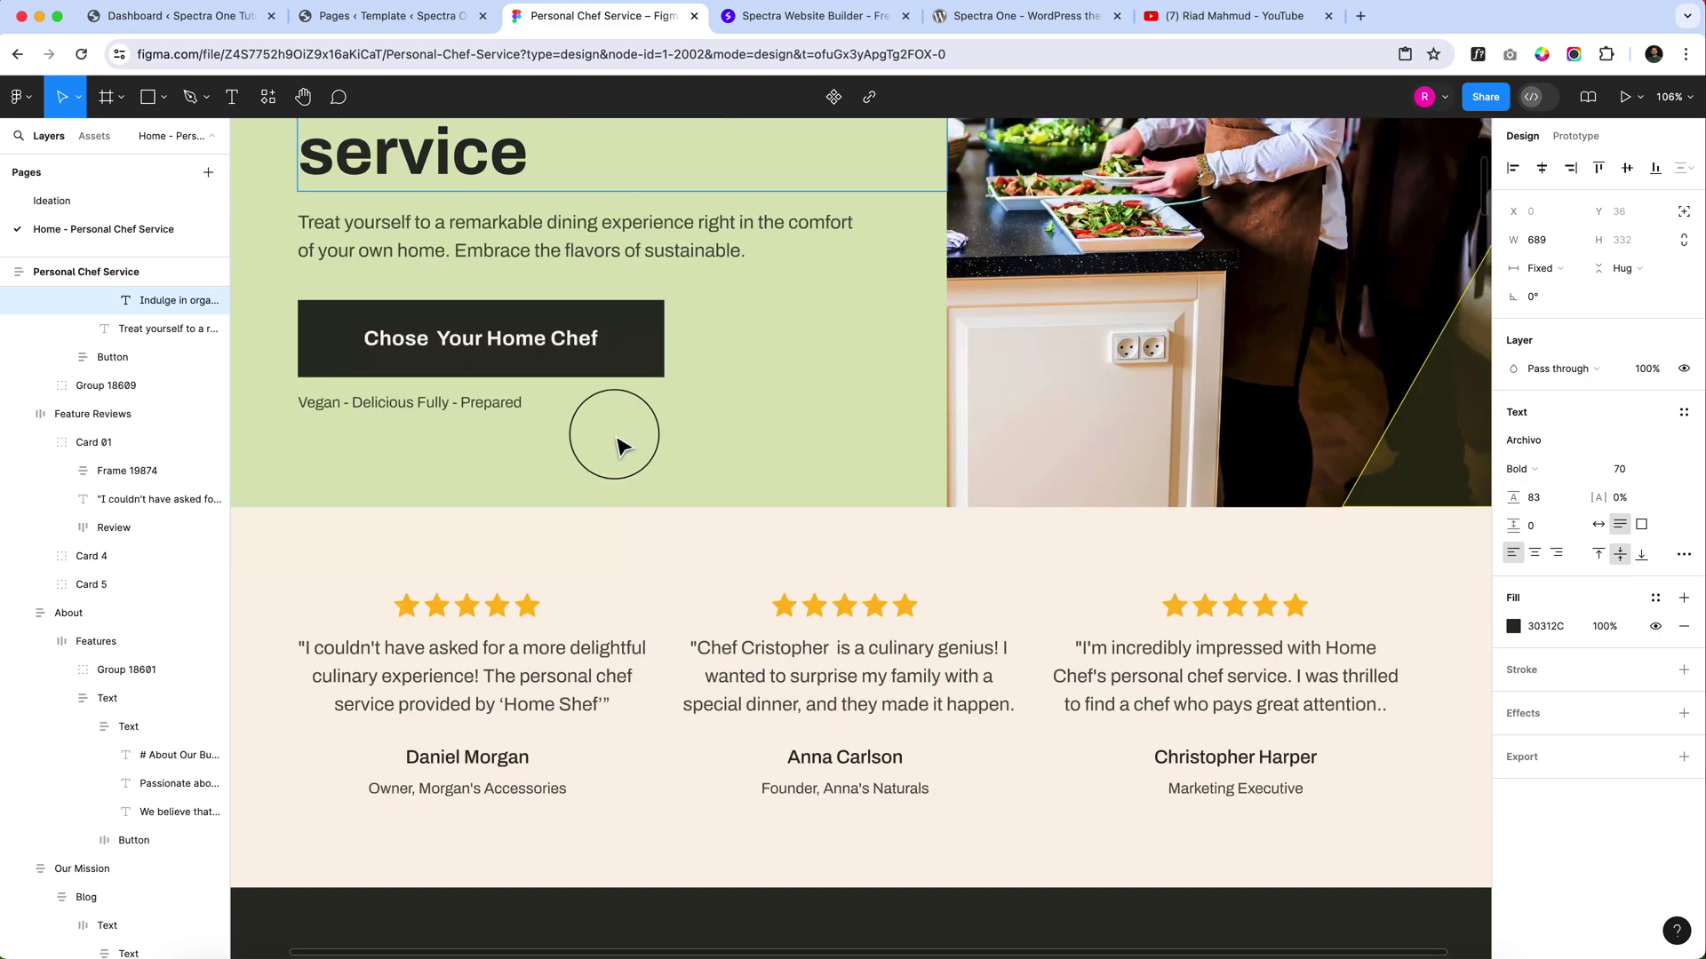
click(473, 405)
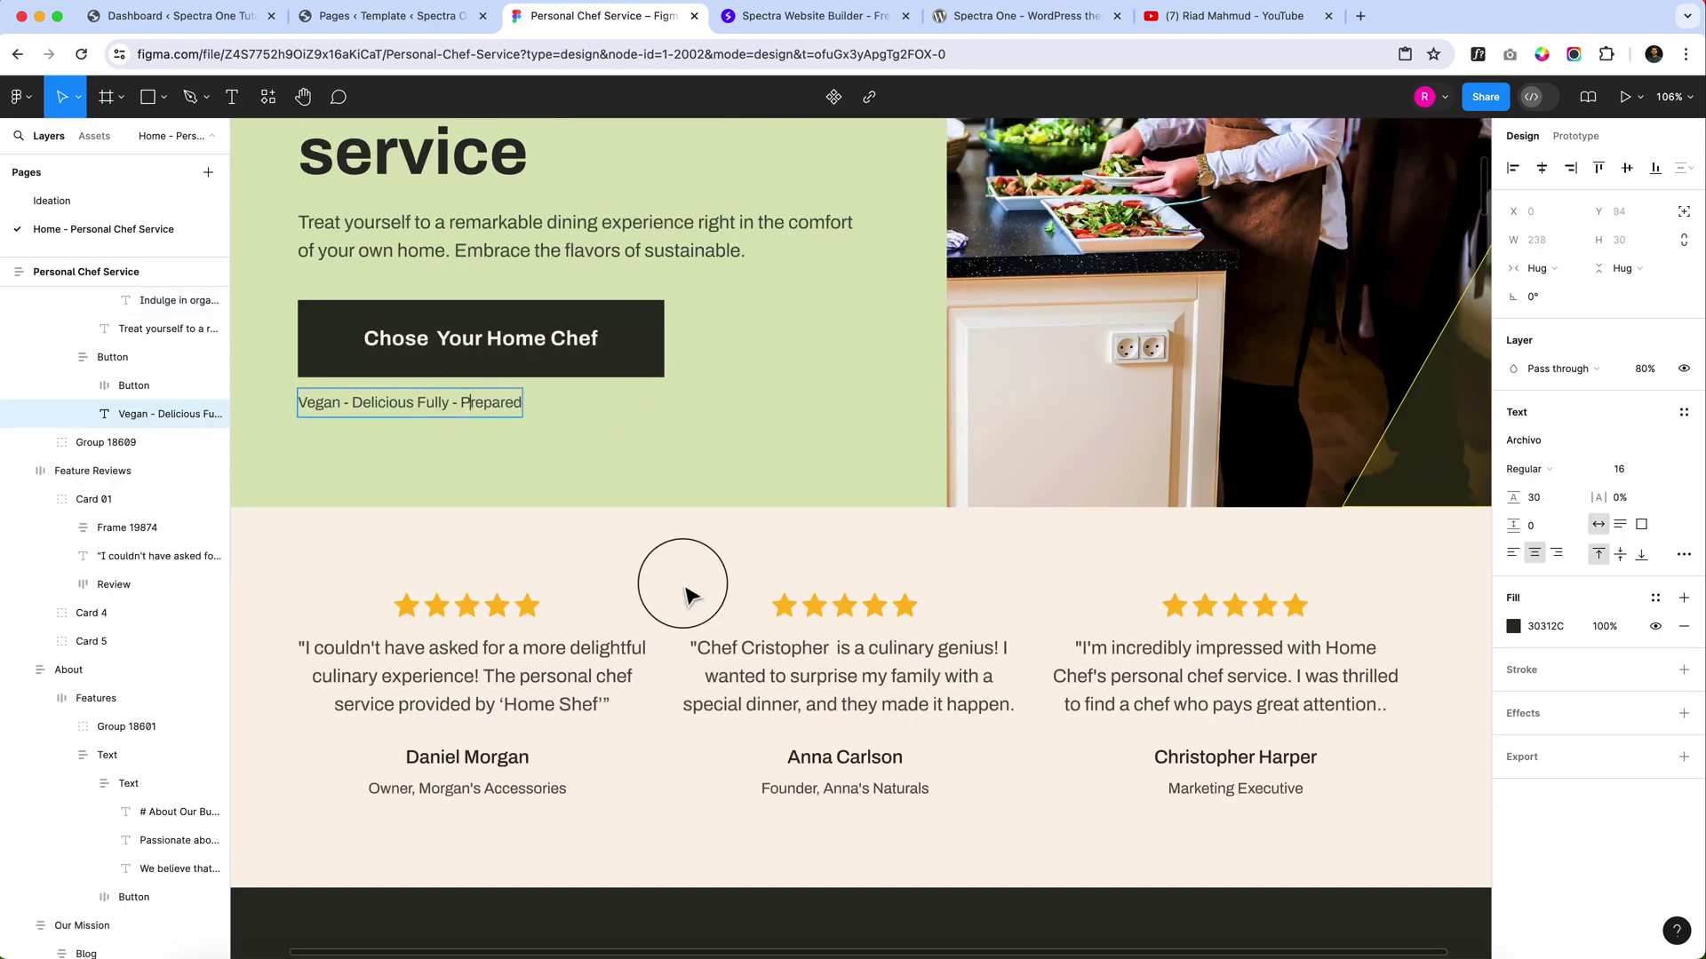
click(846, 762)
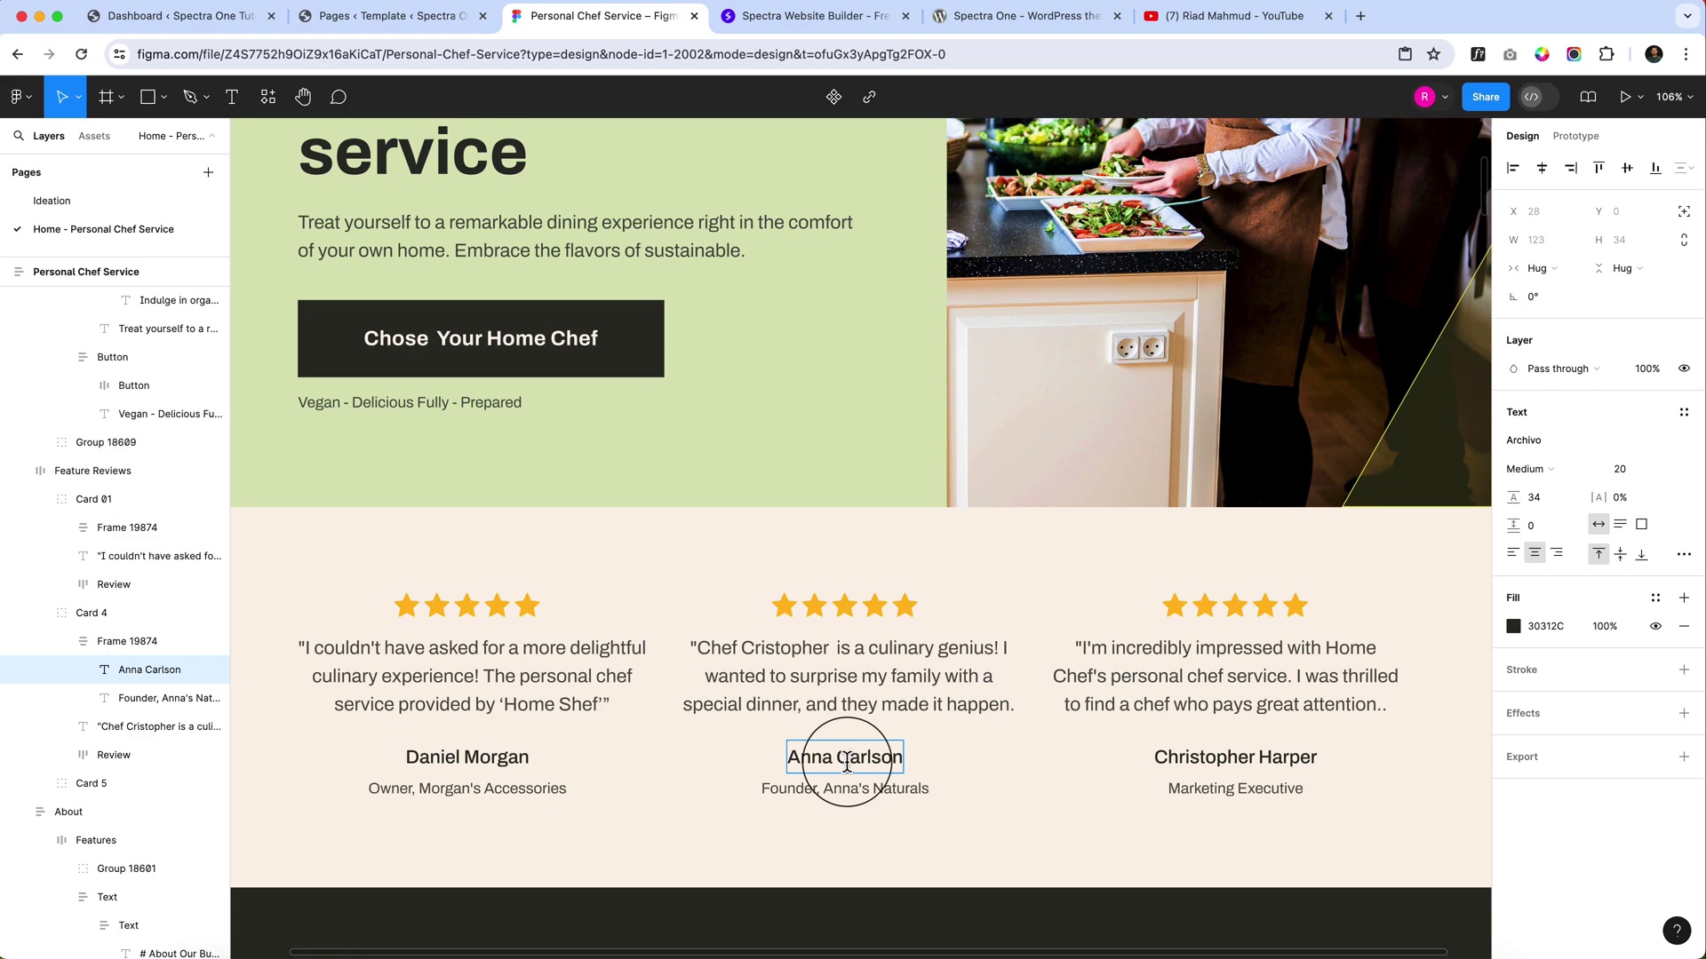
click(442, 406)
double_click(434, 153)
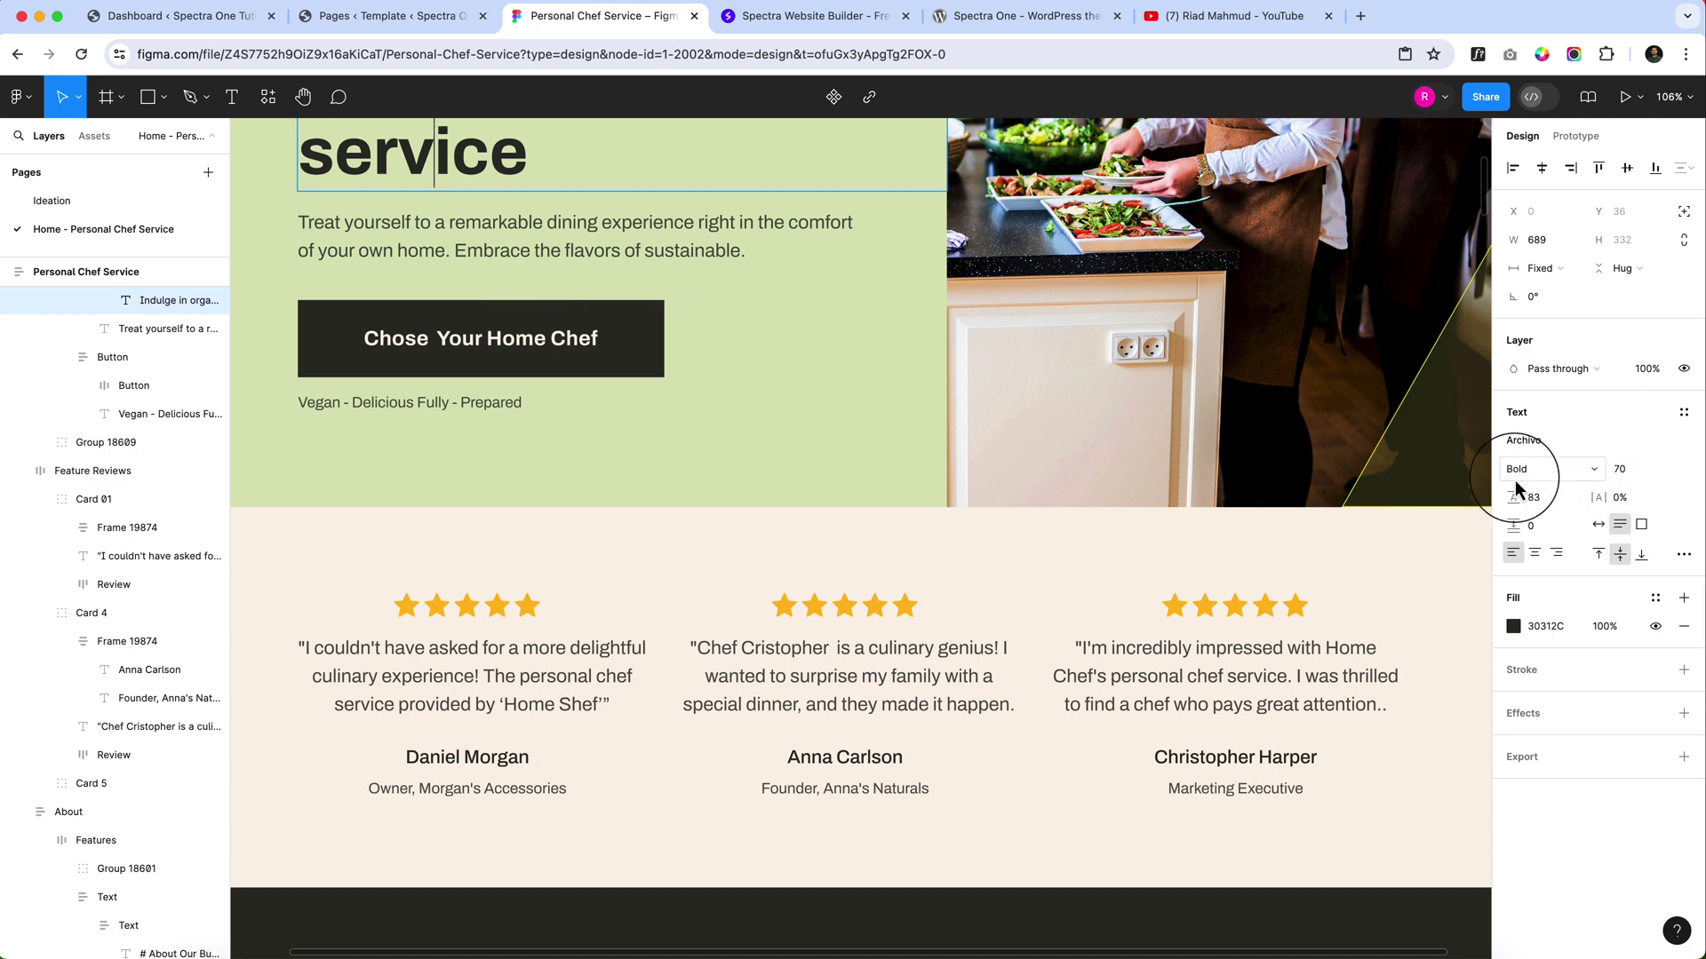
click(564, 257)
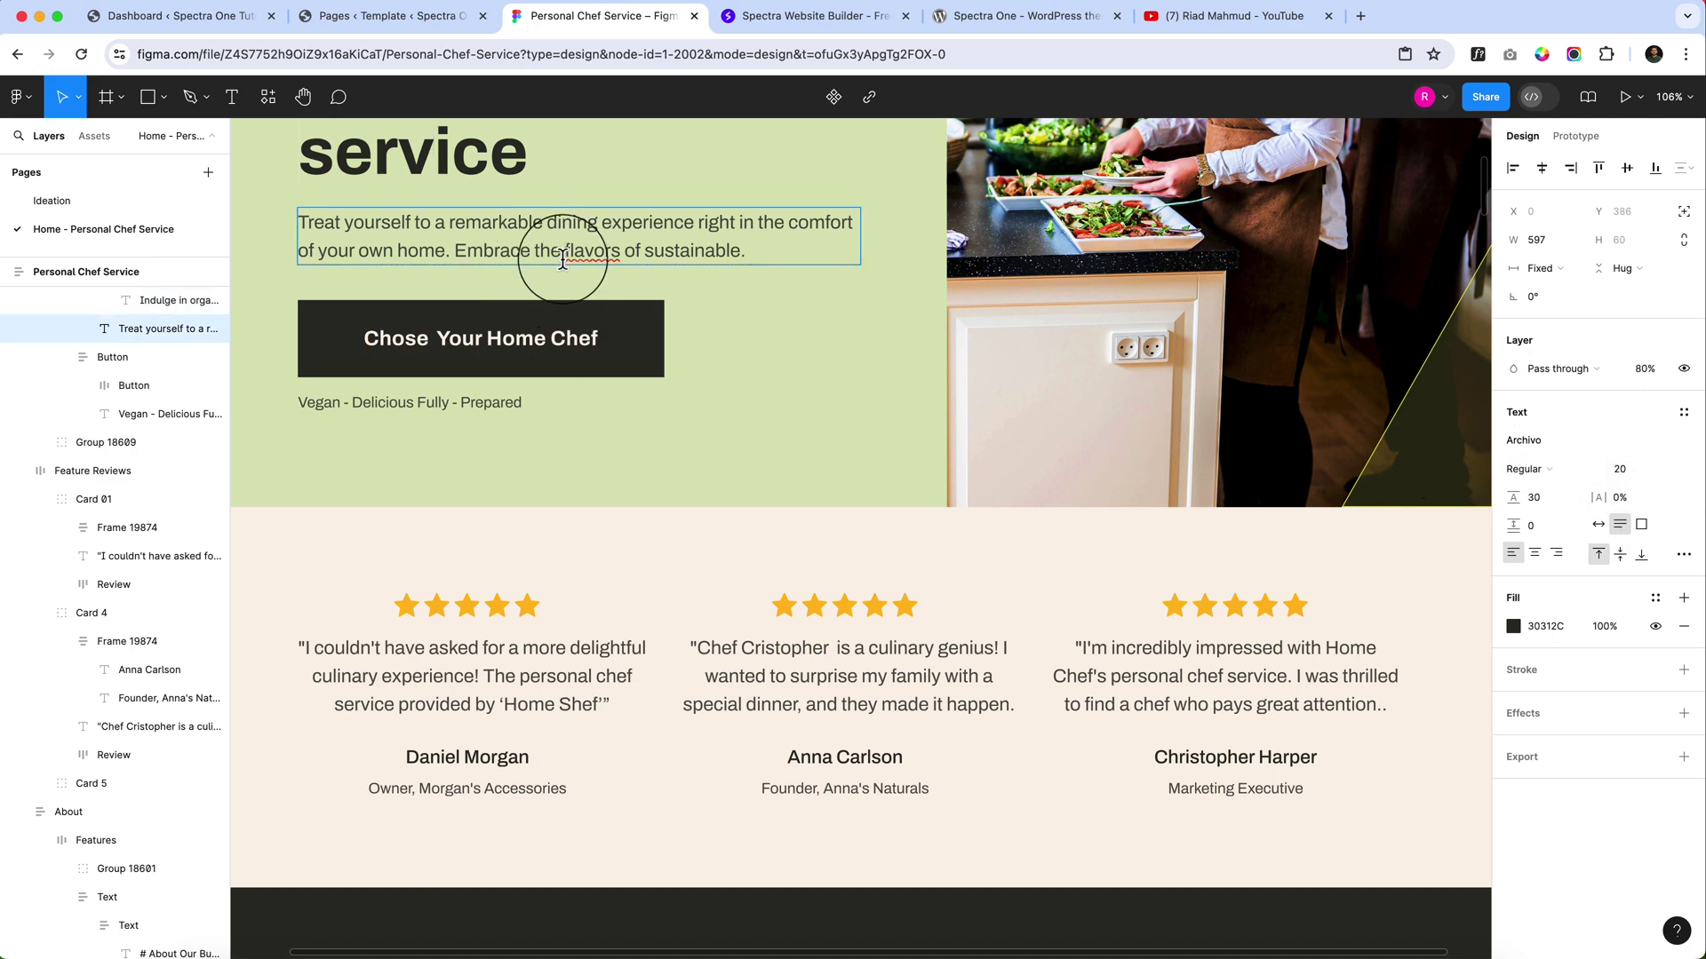
click(872, 697)
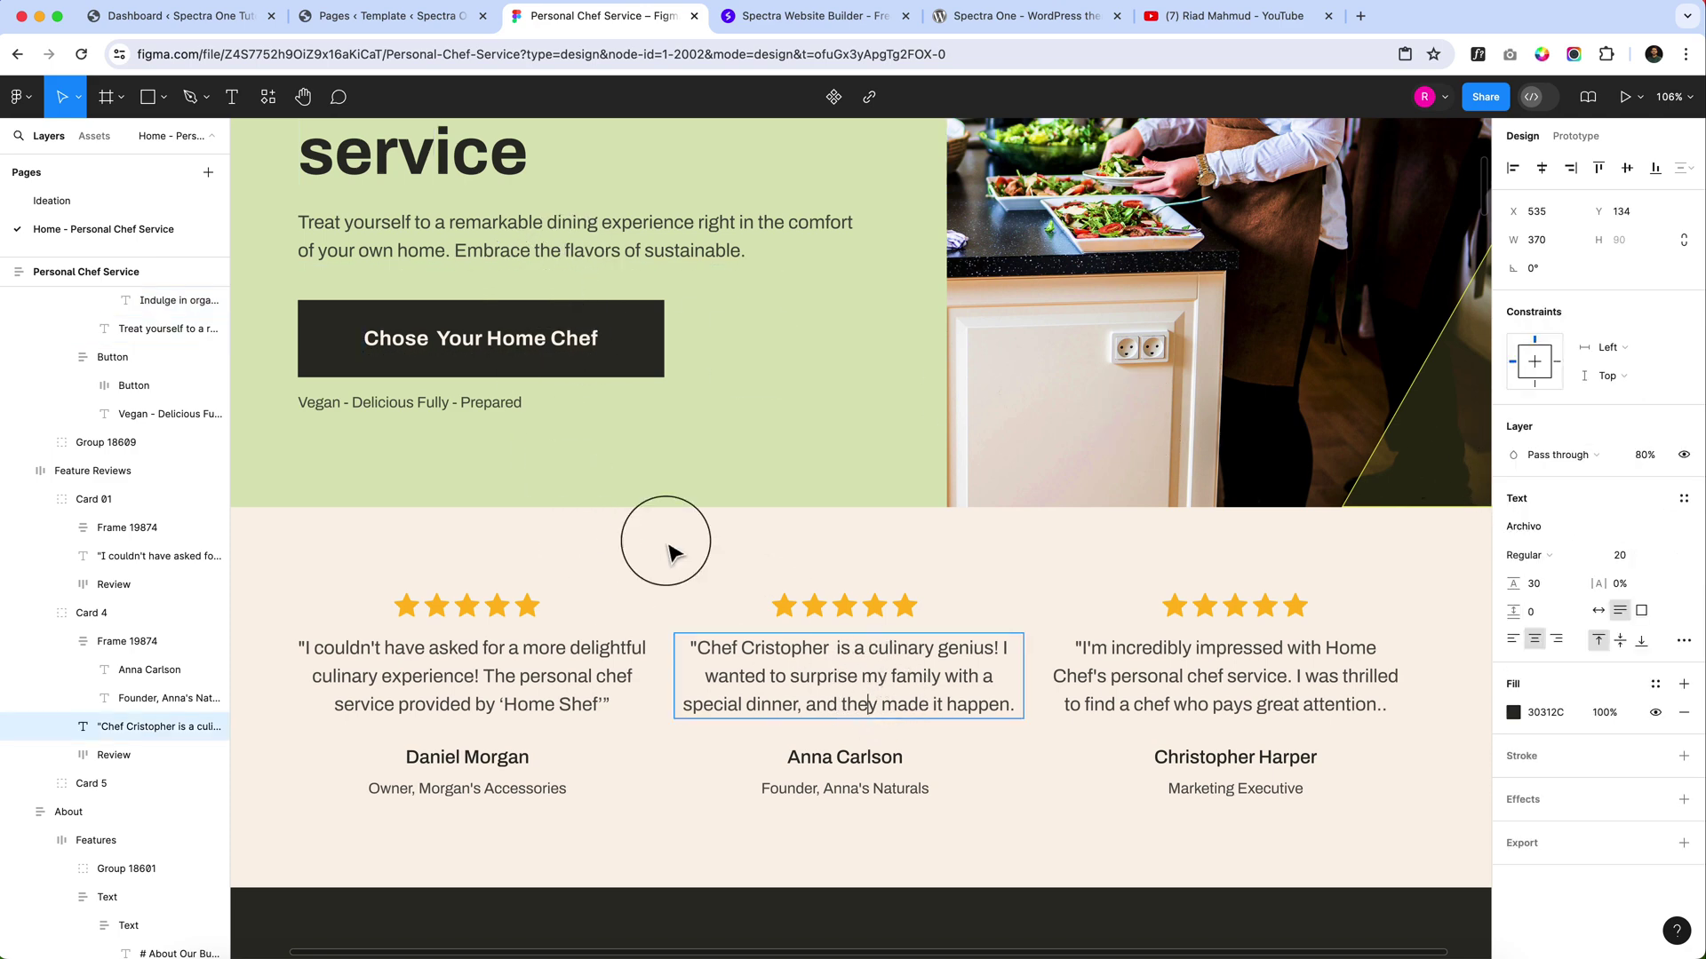
click(513, 413)
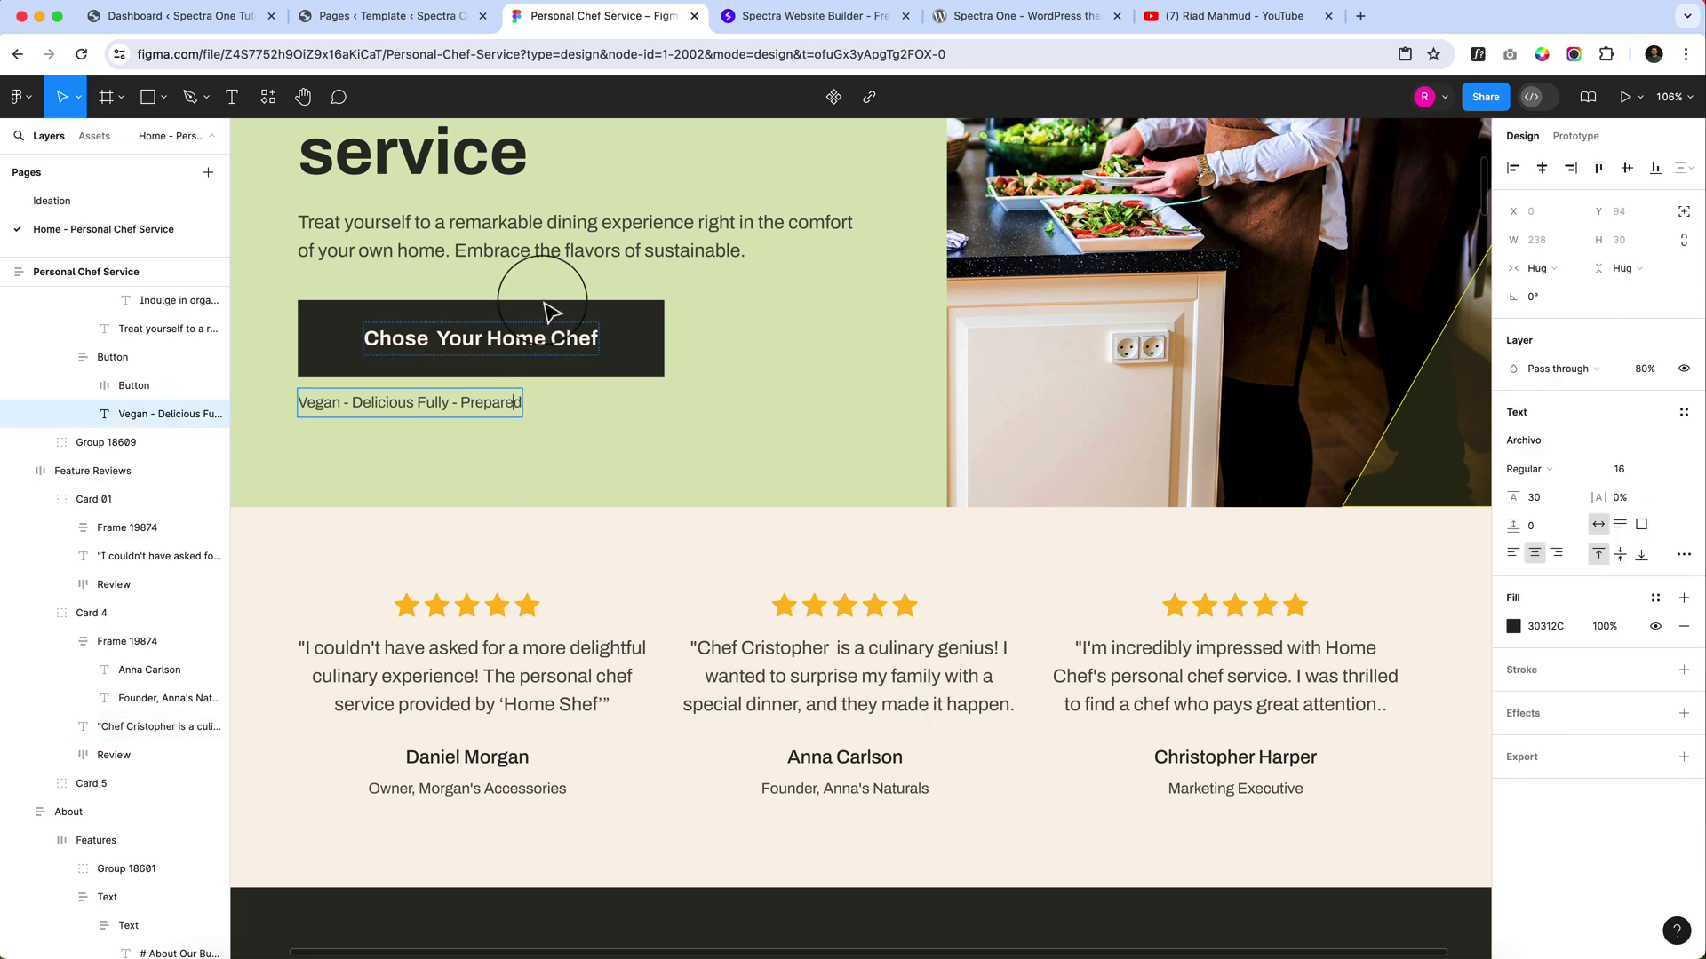
click(487, 158)
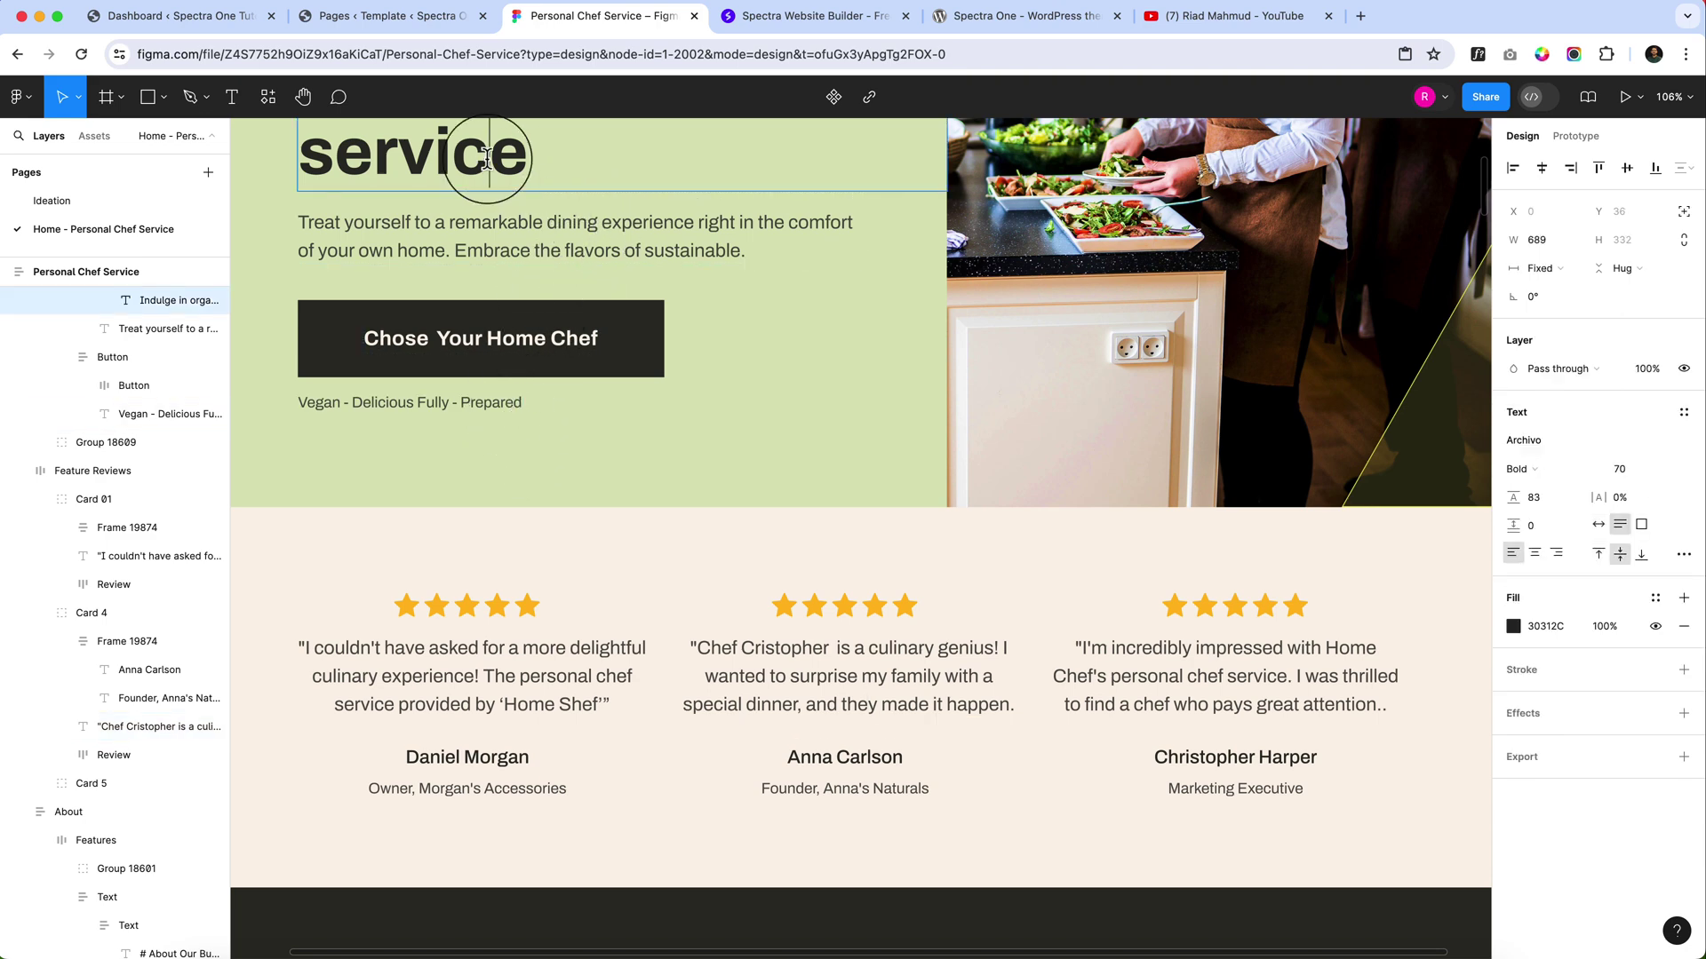
click(490, 335)
Confirm the CTA heading is Archivo Bold 56/64 and its paragraph Archivo Regular 20.
scroll(835, 636, down, 15)
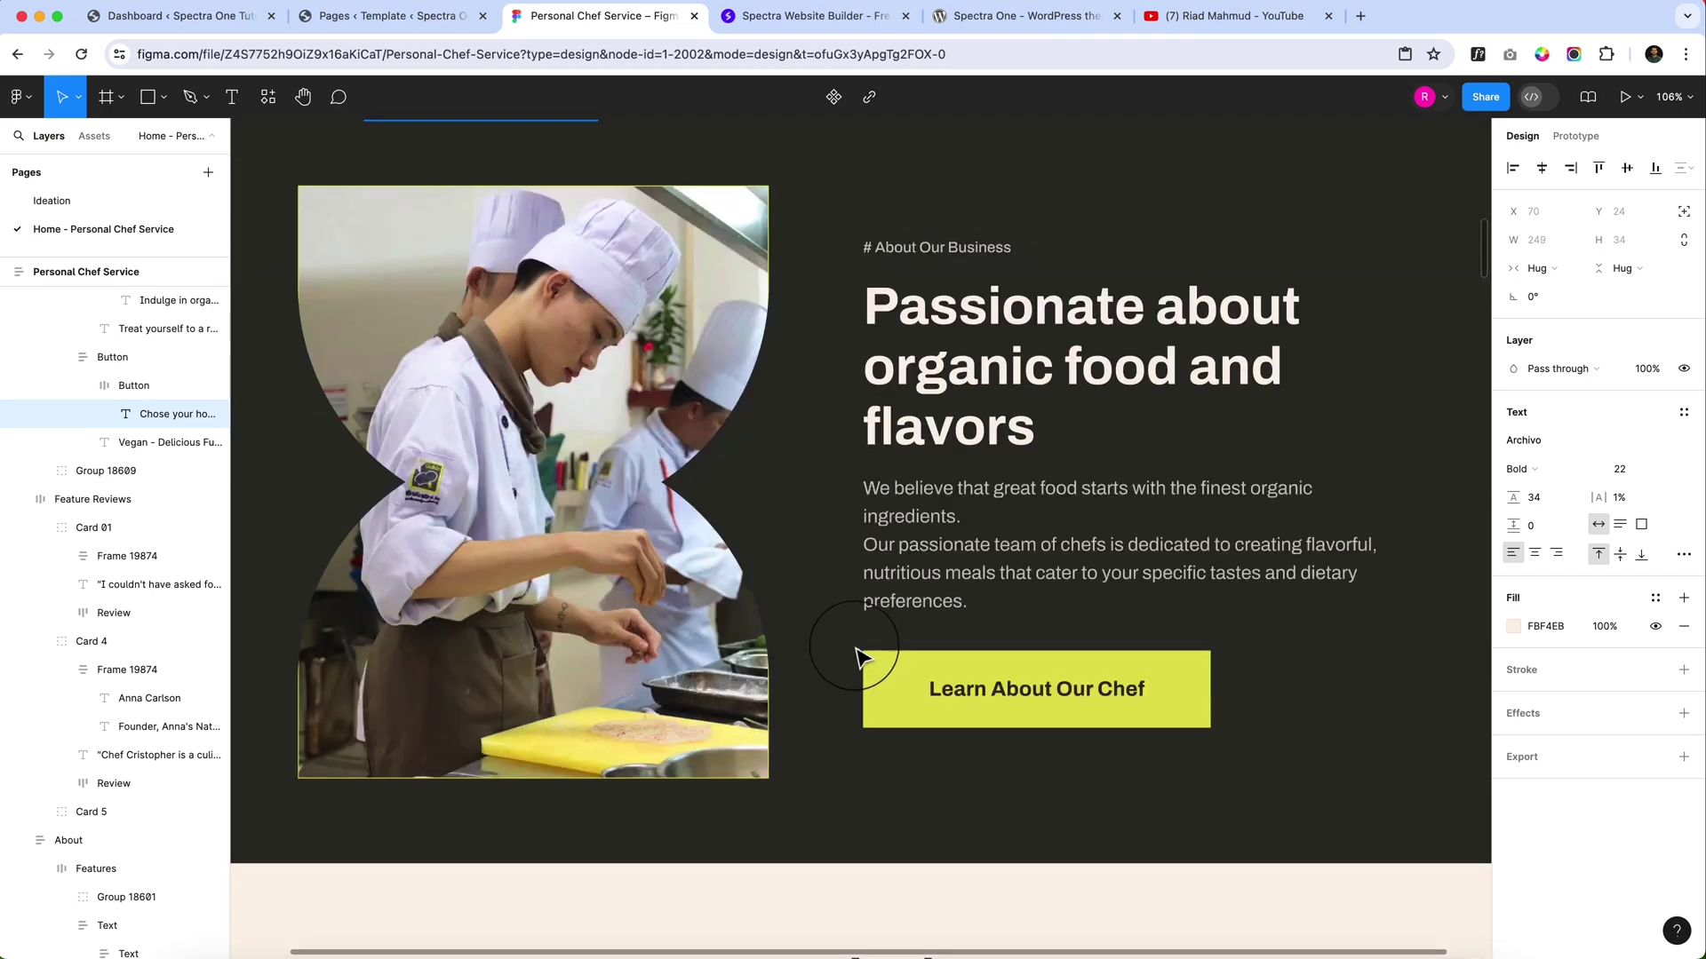
scroll(888, 633, down, 4)
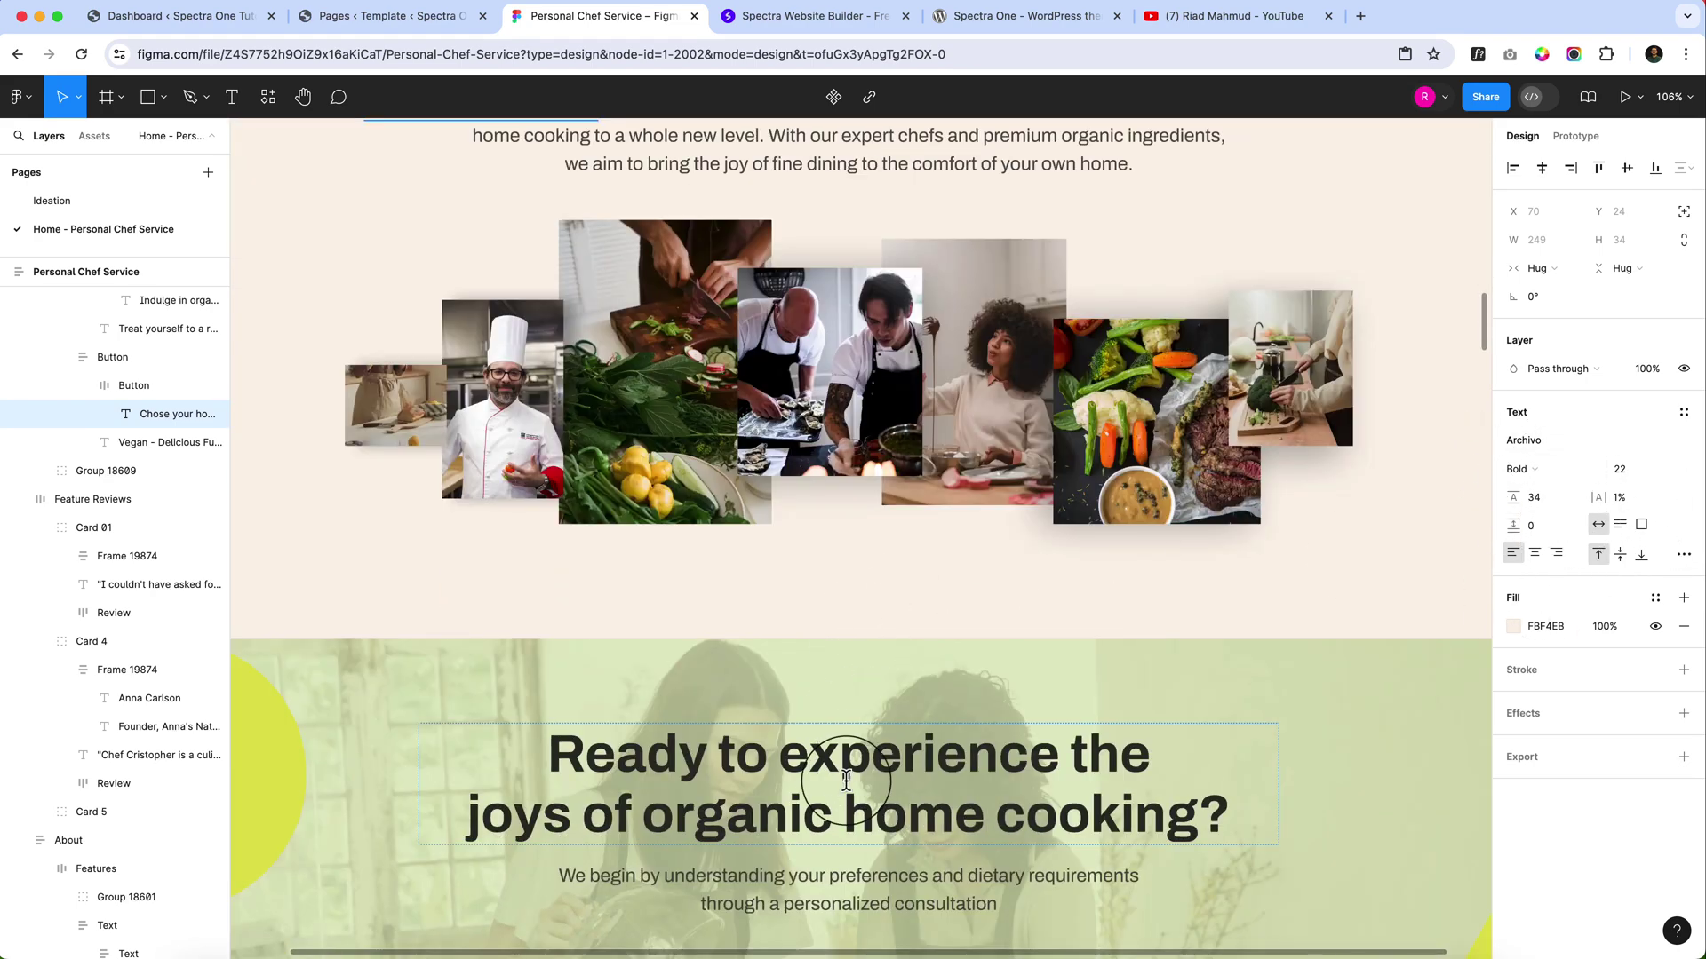
click(925, 756)
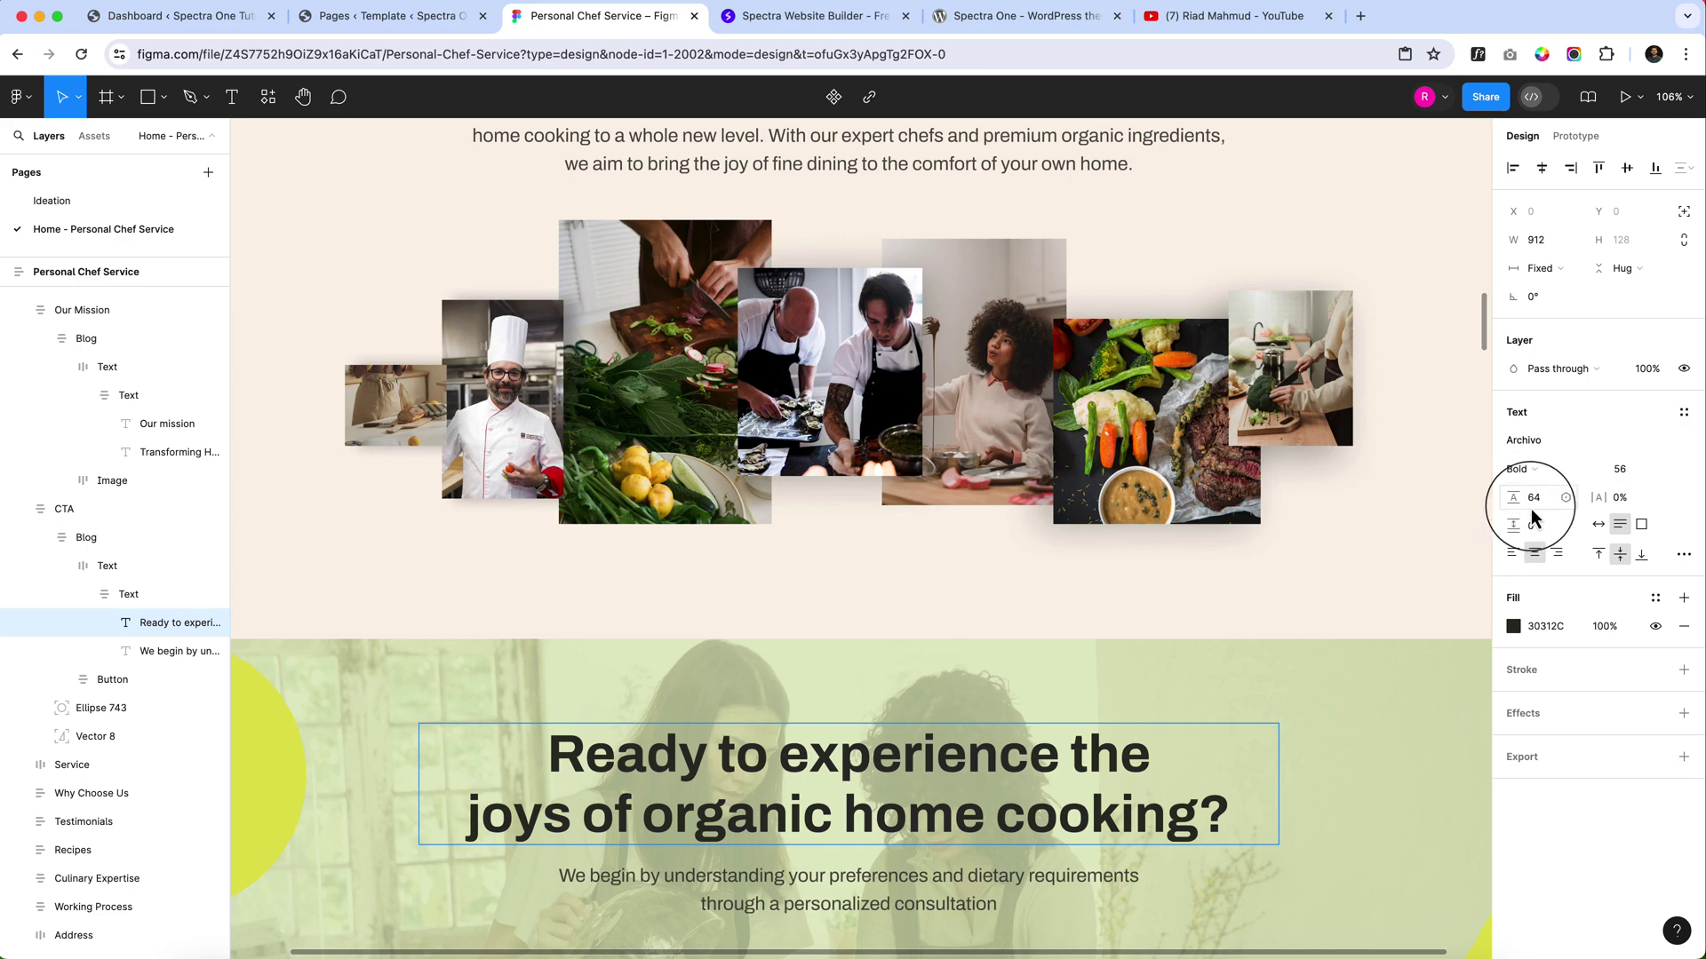
scroll(1049, 737, down, 1)
scroll(1048, 737, down, 3)
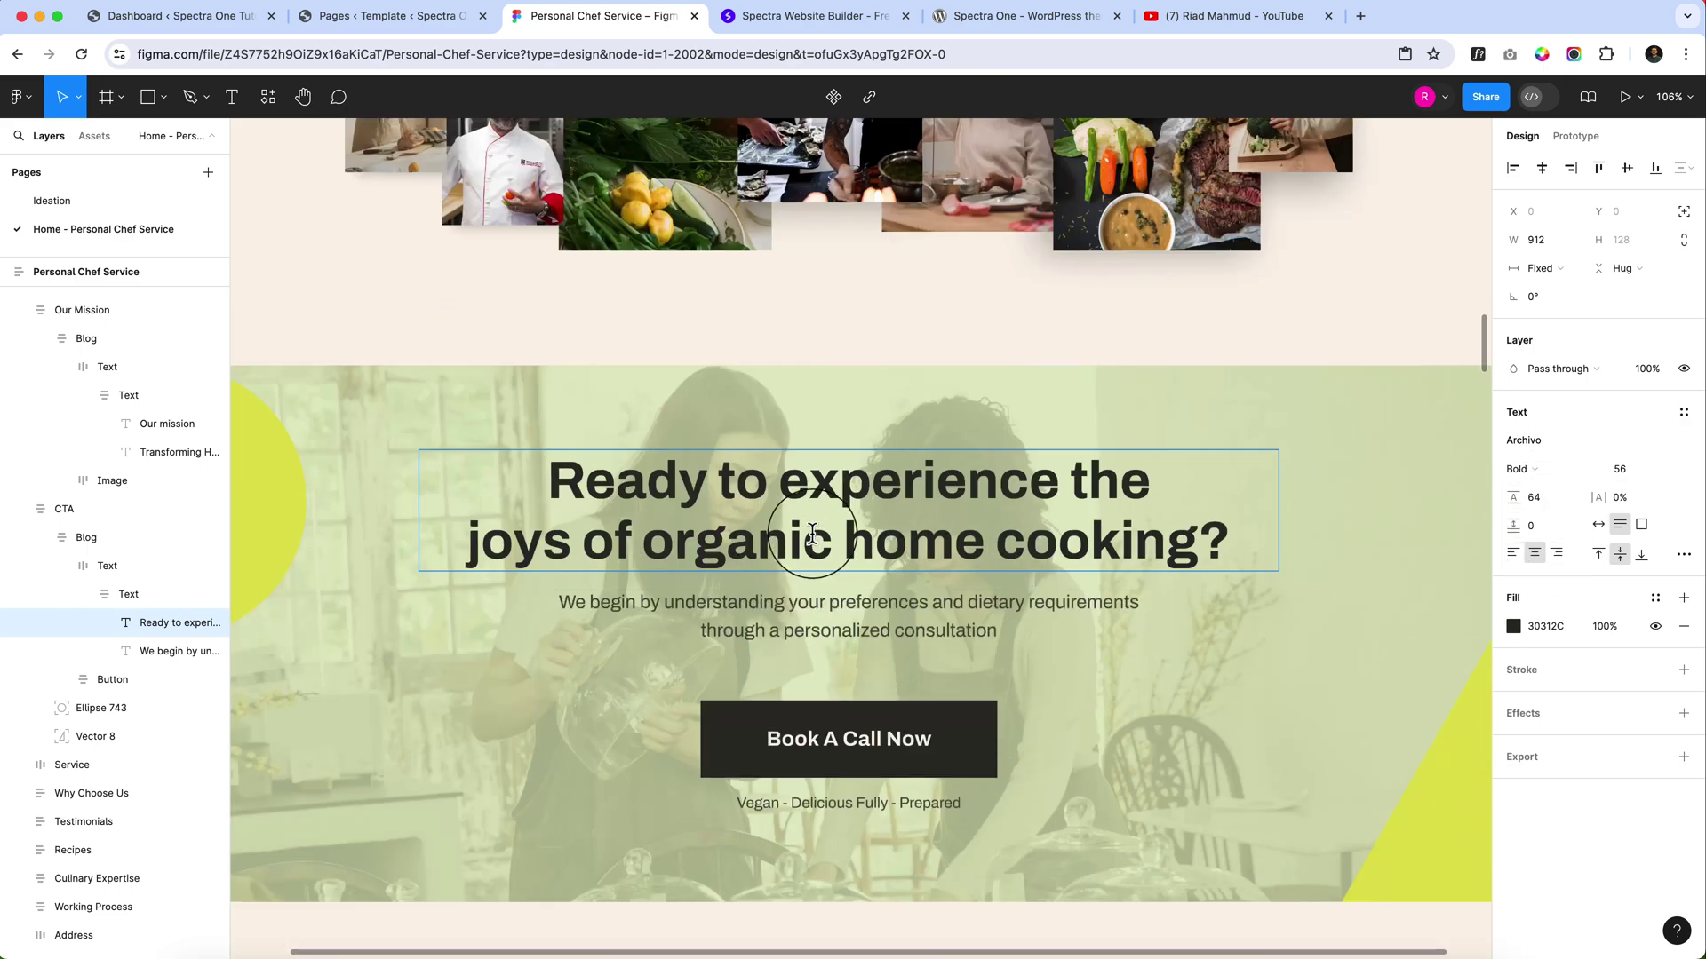
scroll(853, 531, down, 2)
double_click(929, 440)
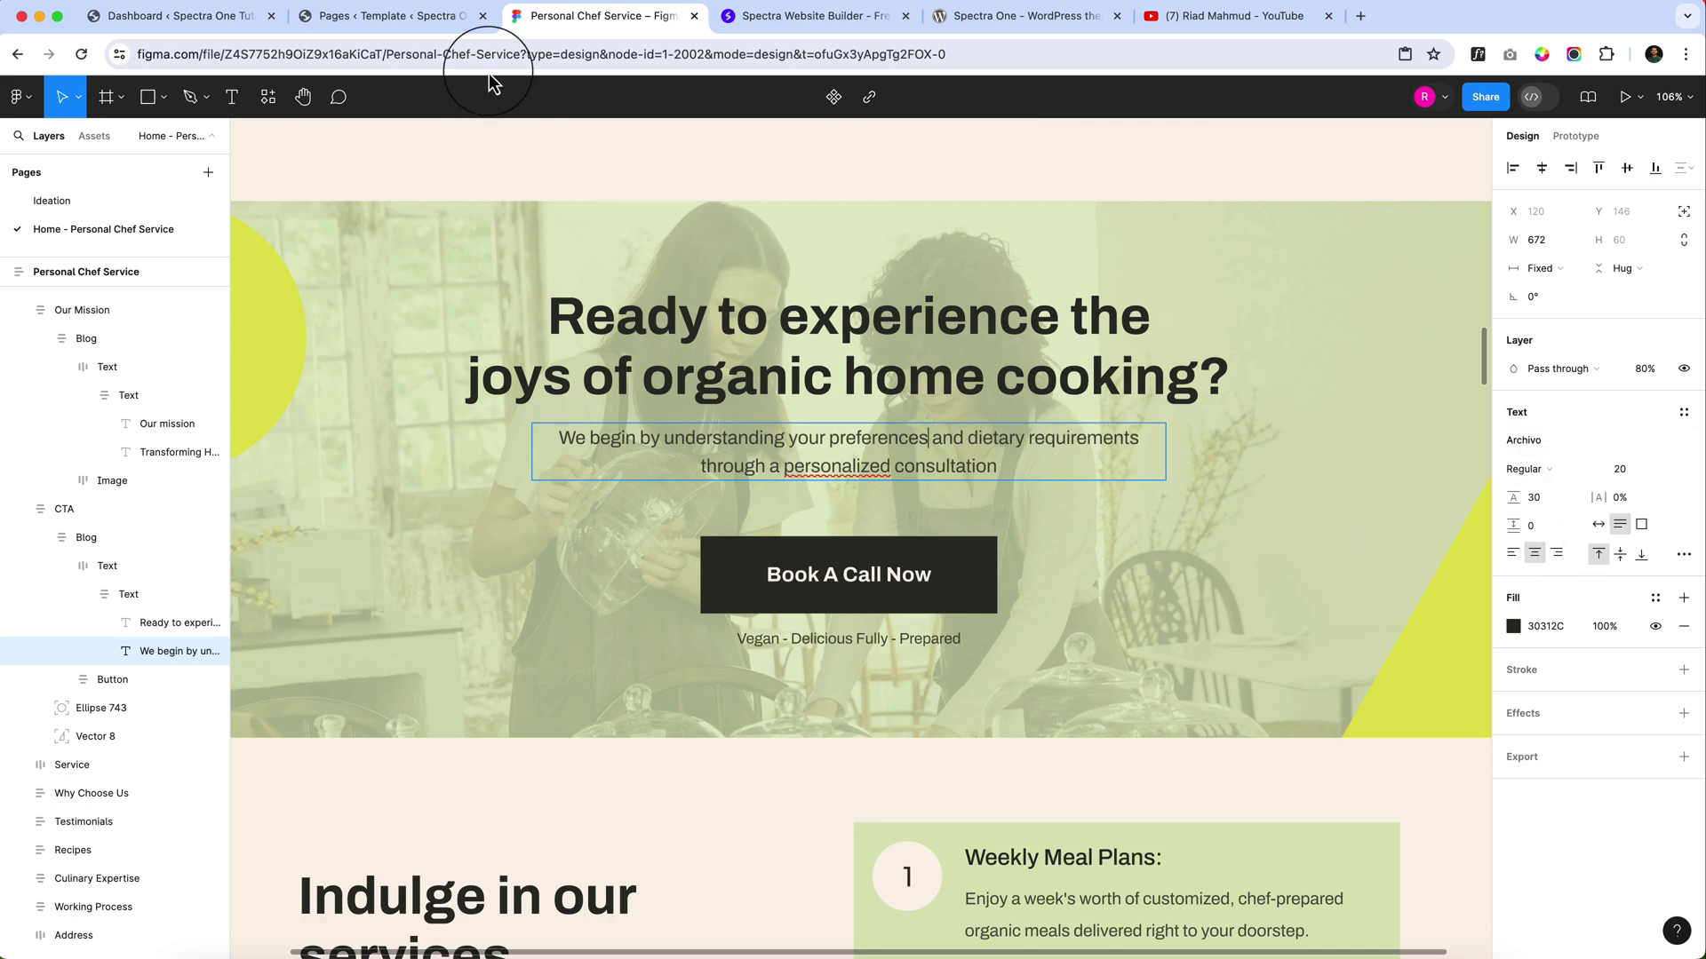
click(433, 27)
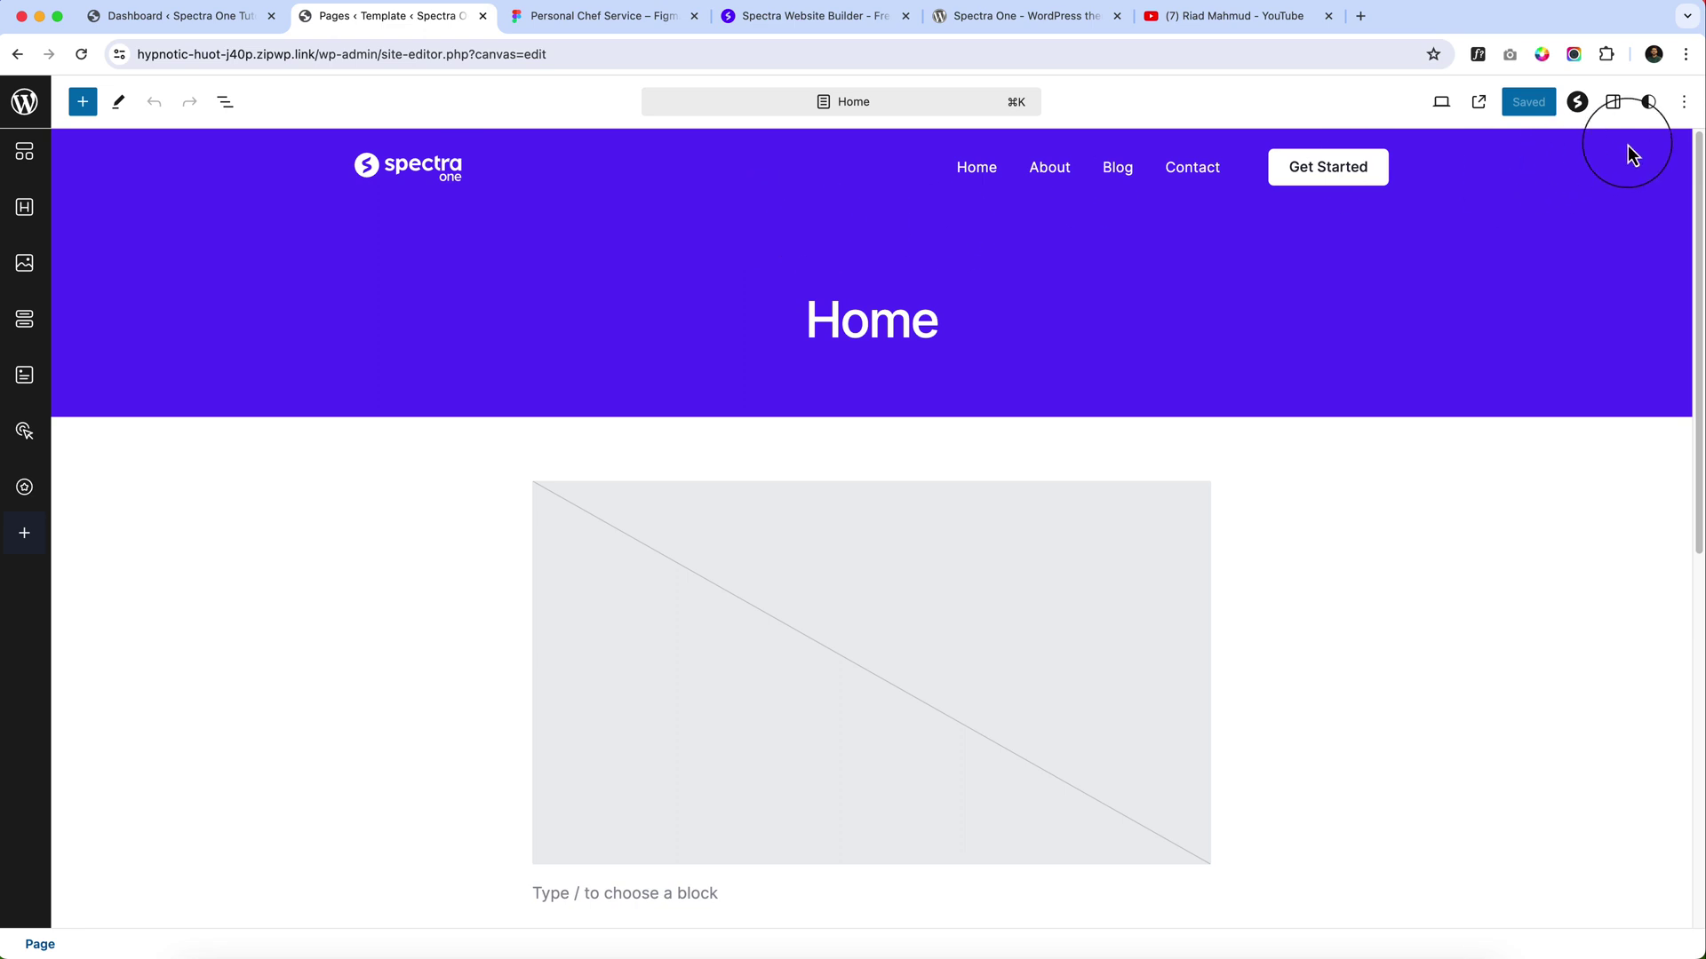
Open the Fonts library from Styles › Typography after dismissing the styles welcome guide.
click(1651, 102)
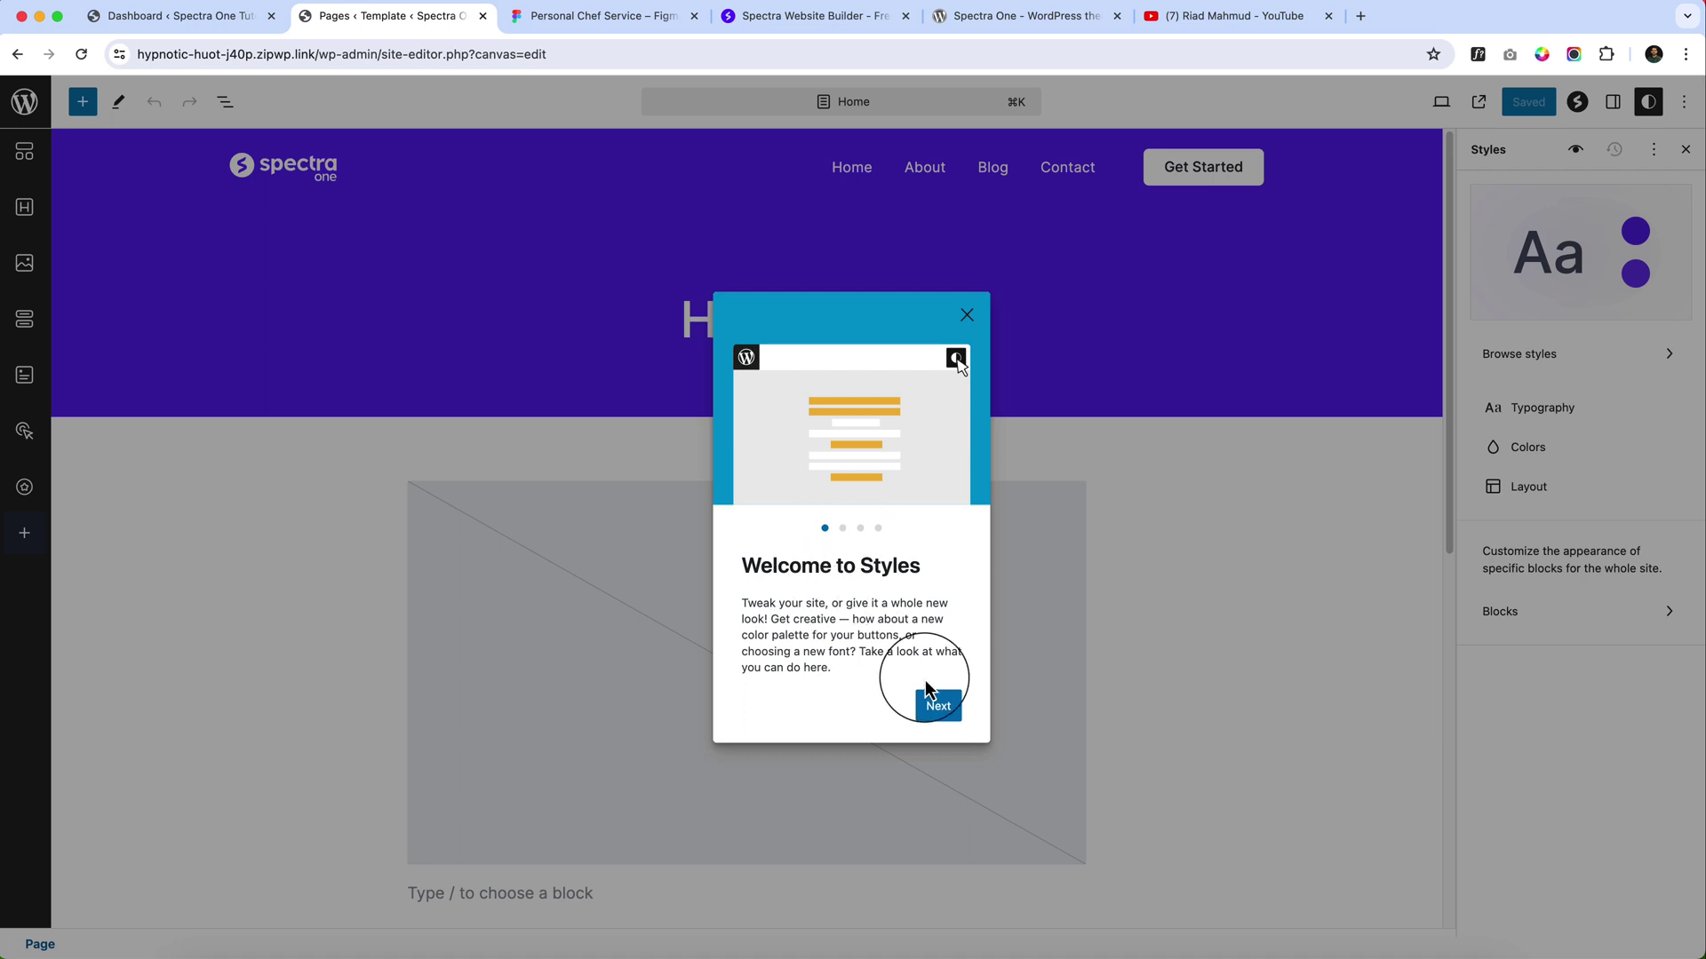
click(966, 316)
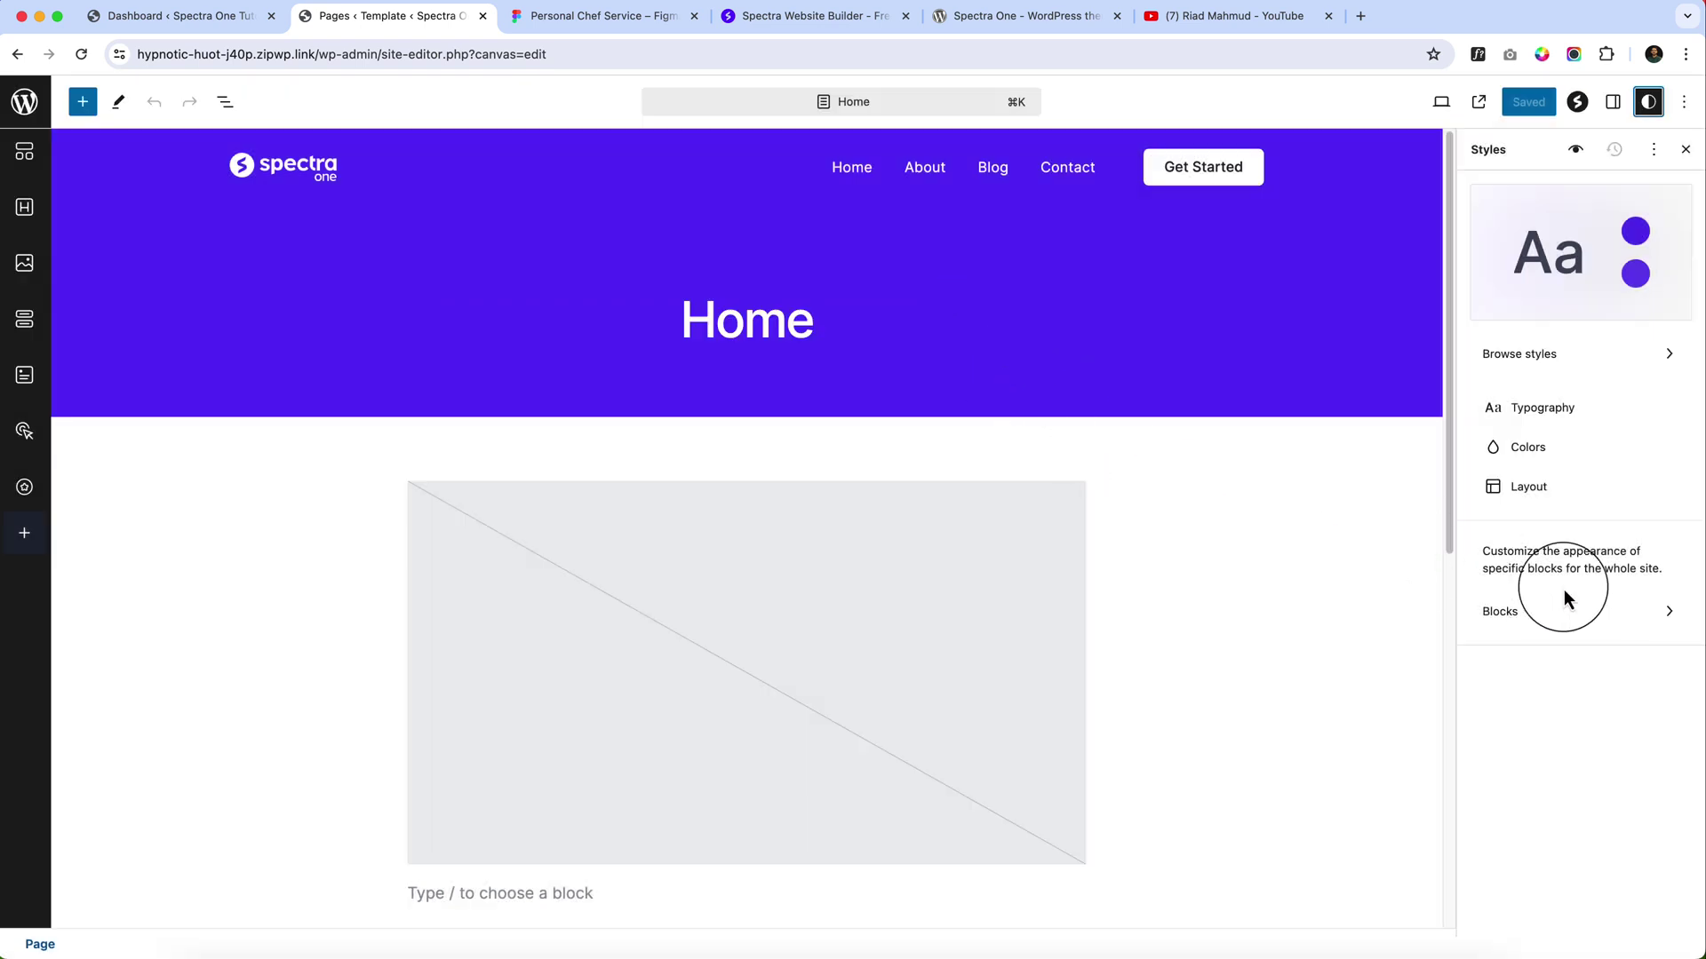
click(1553, 408)
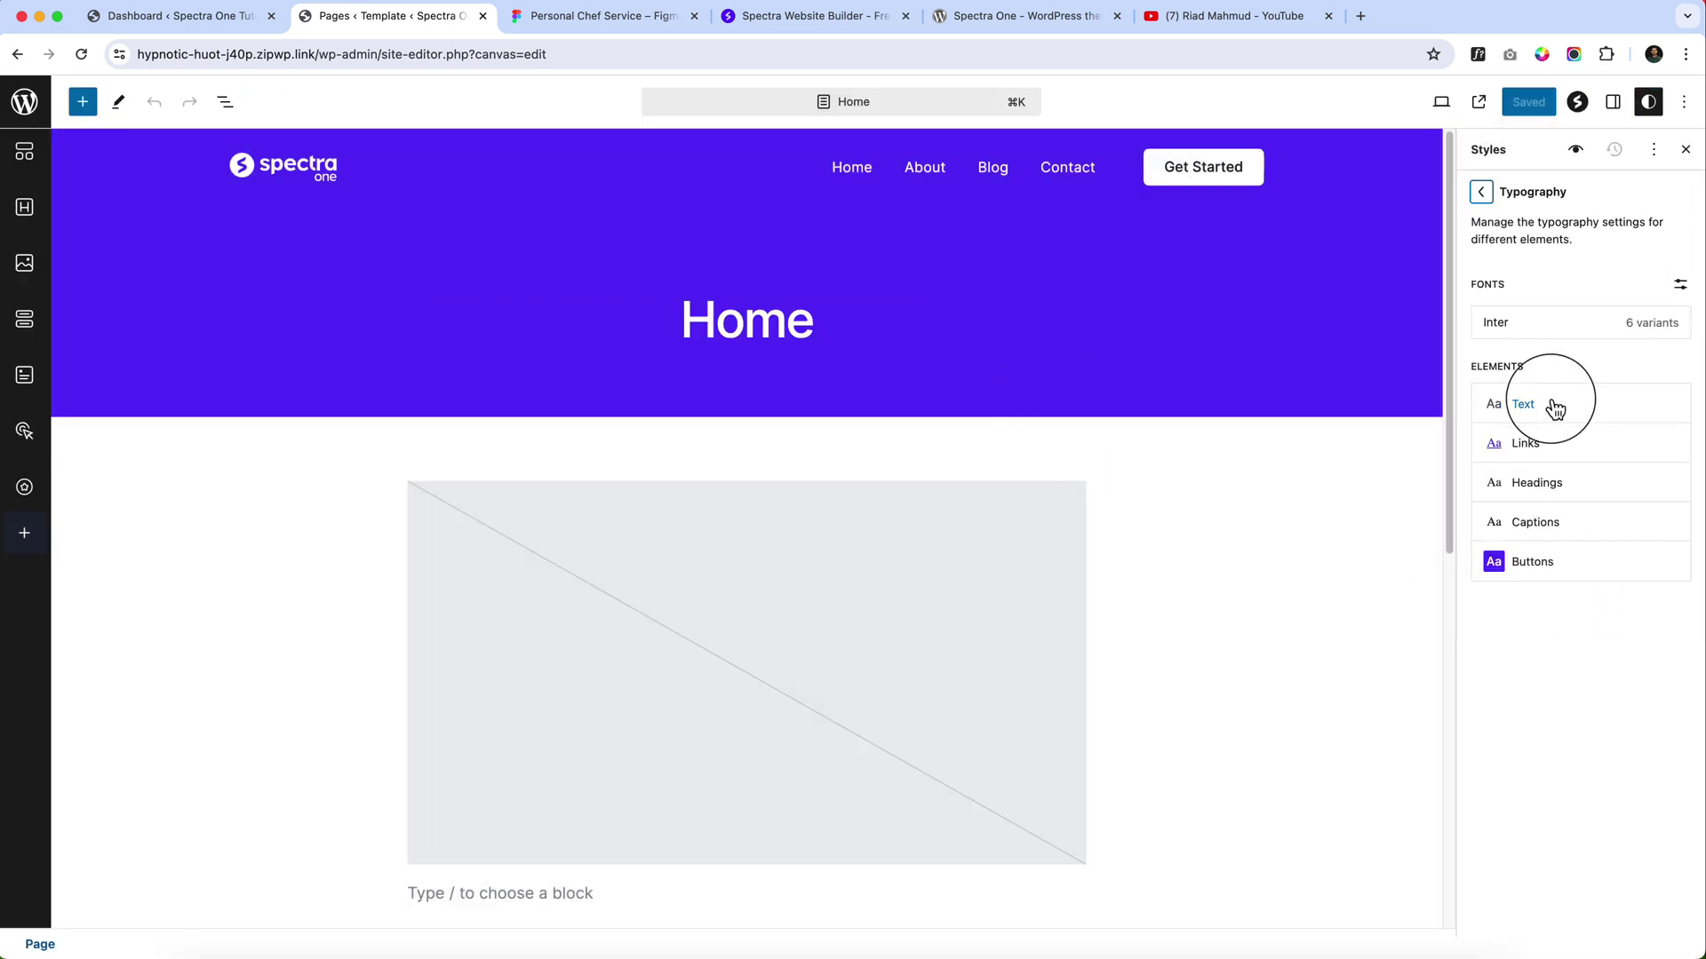
click(1681, 286)
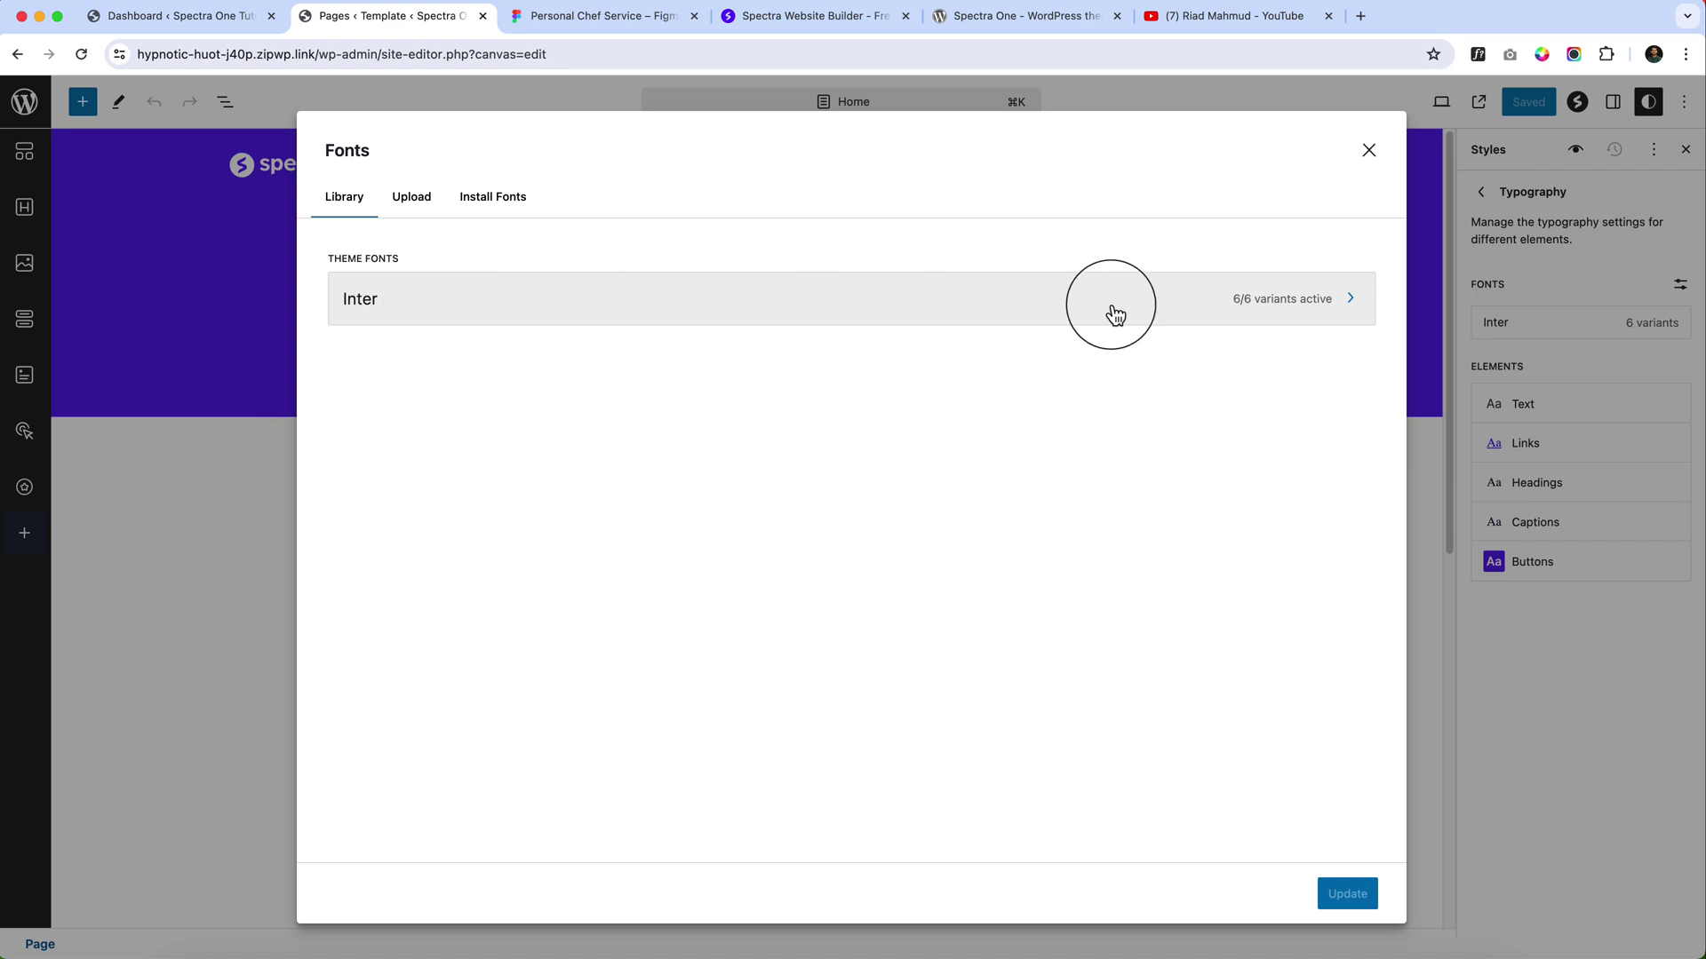
Review Inter's 6 installed variants, then the Upload and Install Fonts tabs, before returning to Figma.
click(1351, 311)
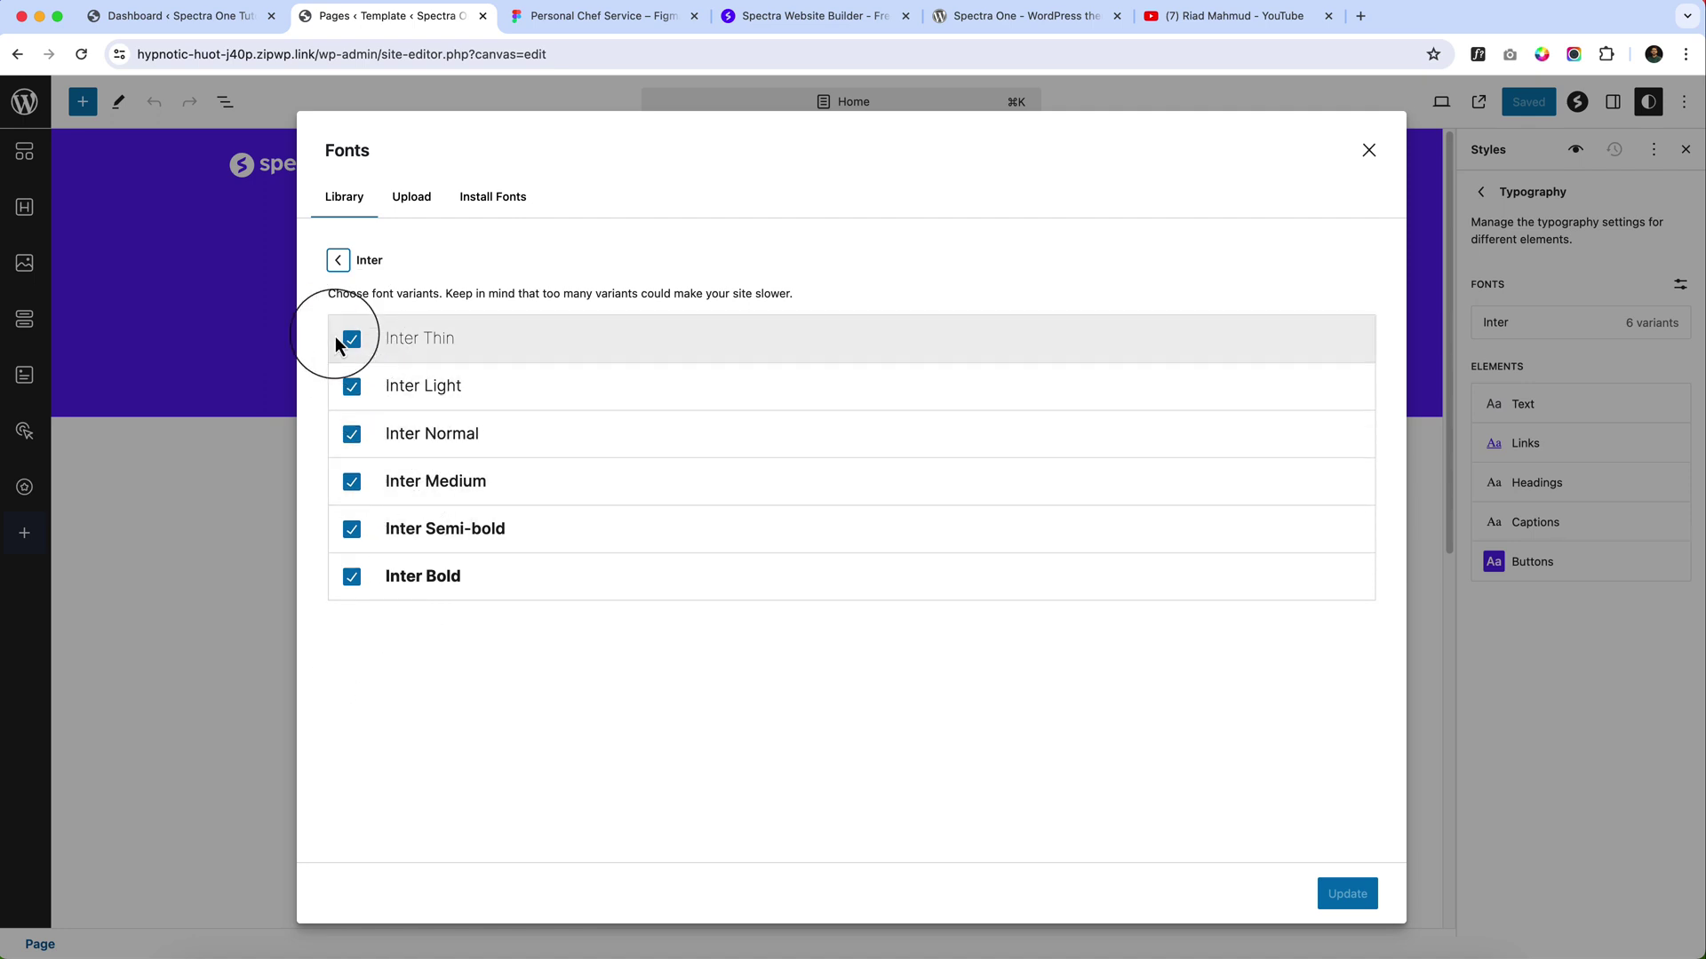
click(335, 261)
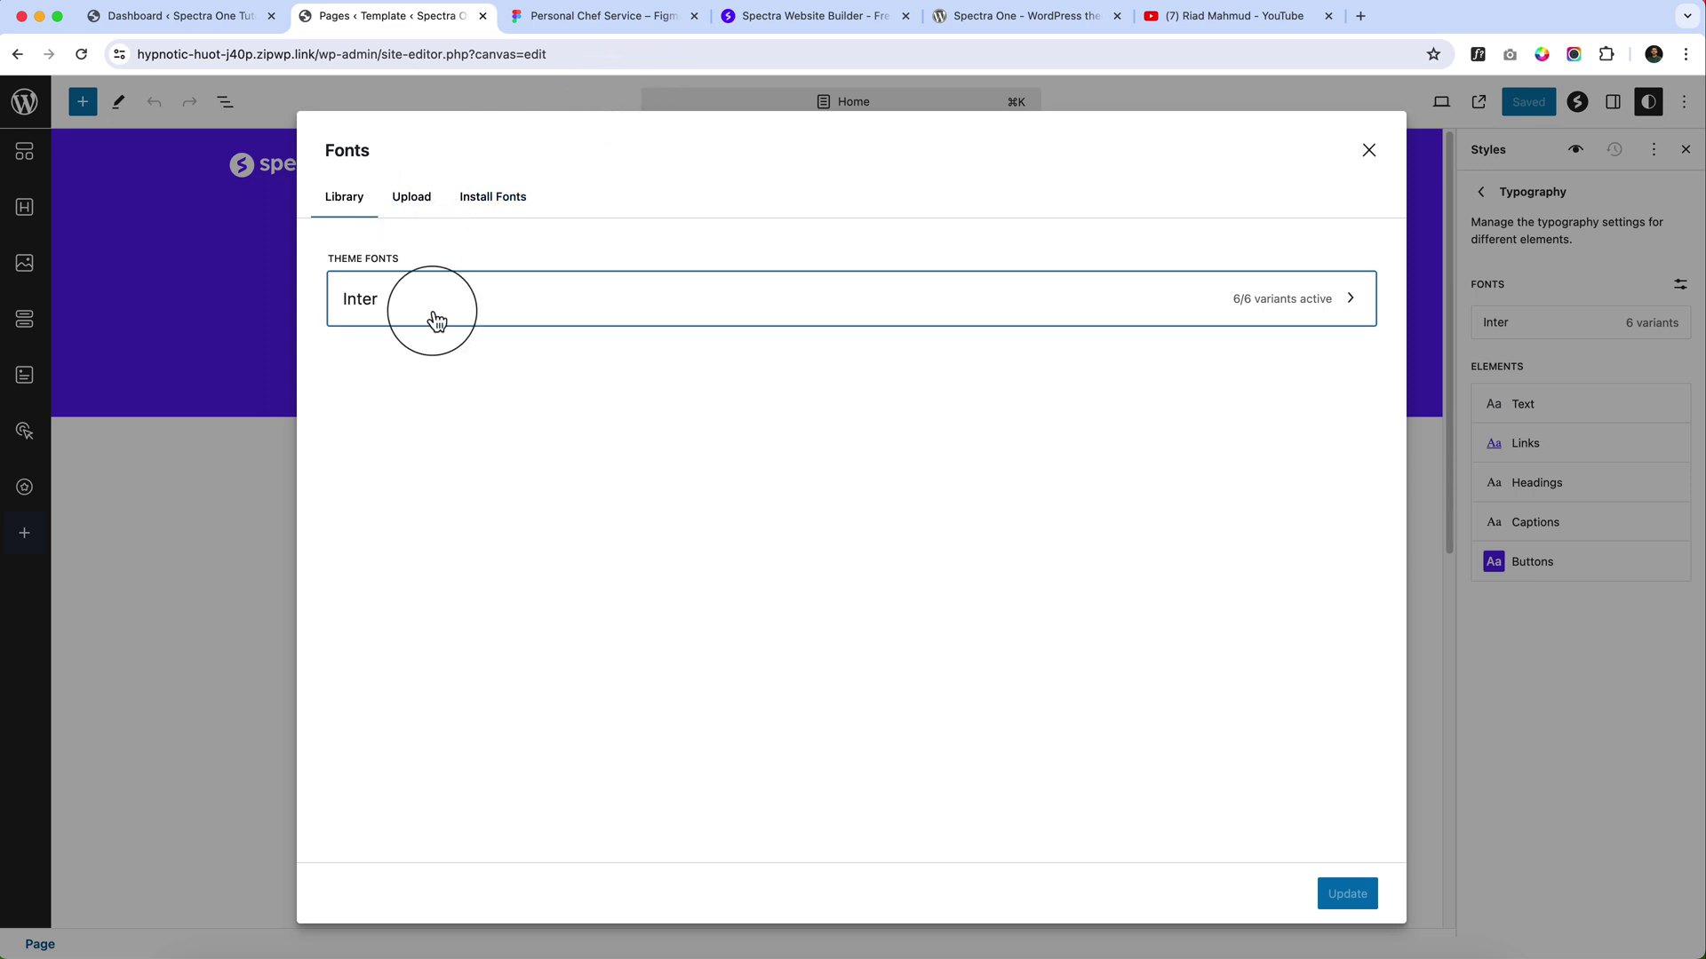
click(420, 213)
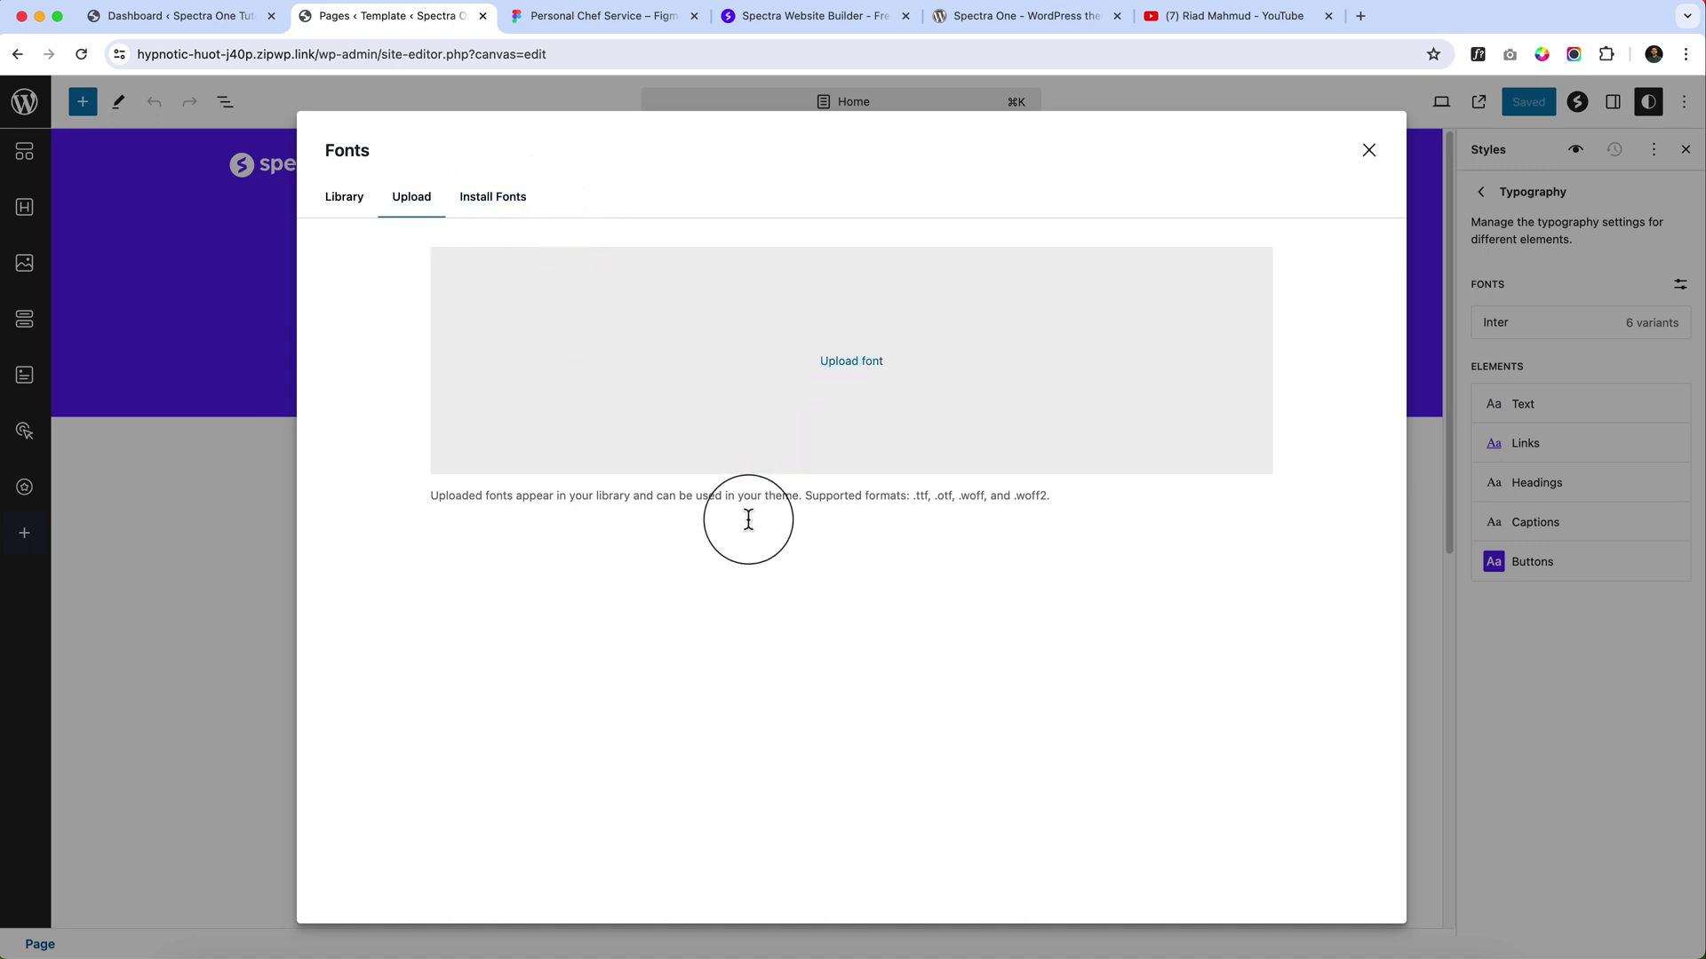
click(503, 206)
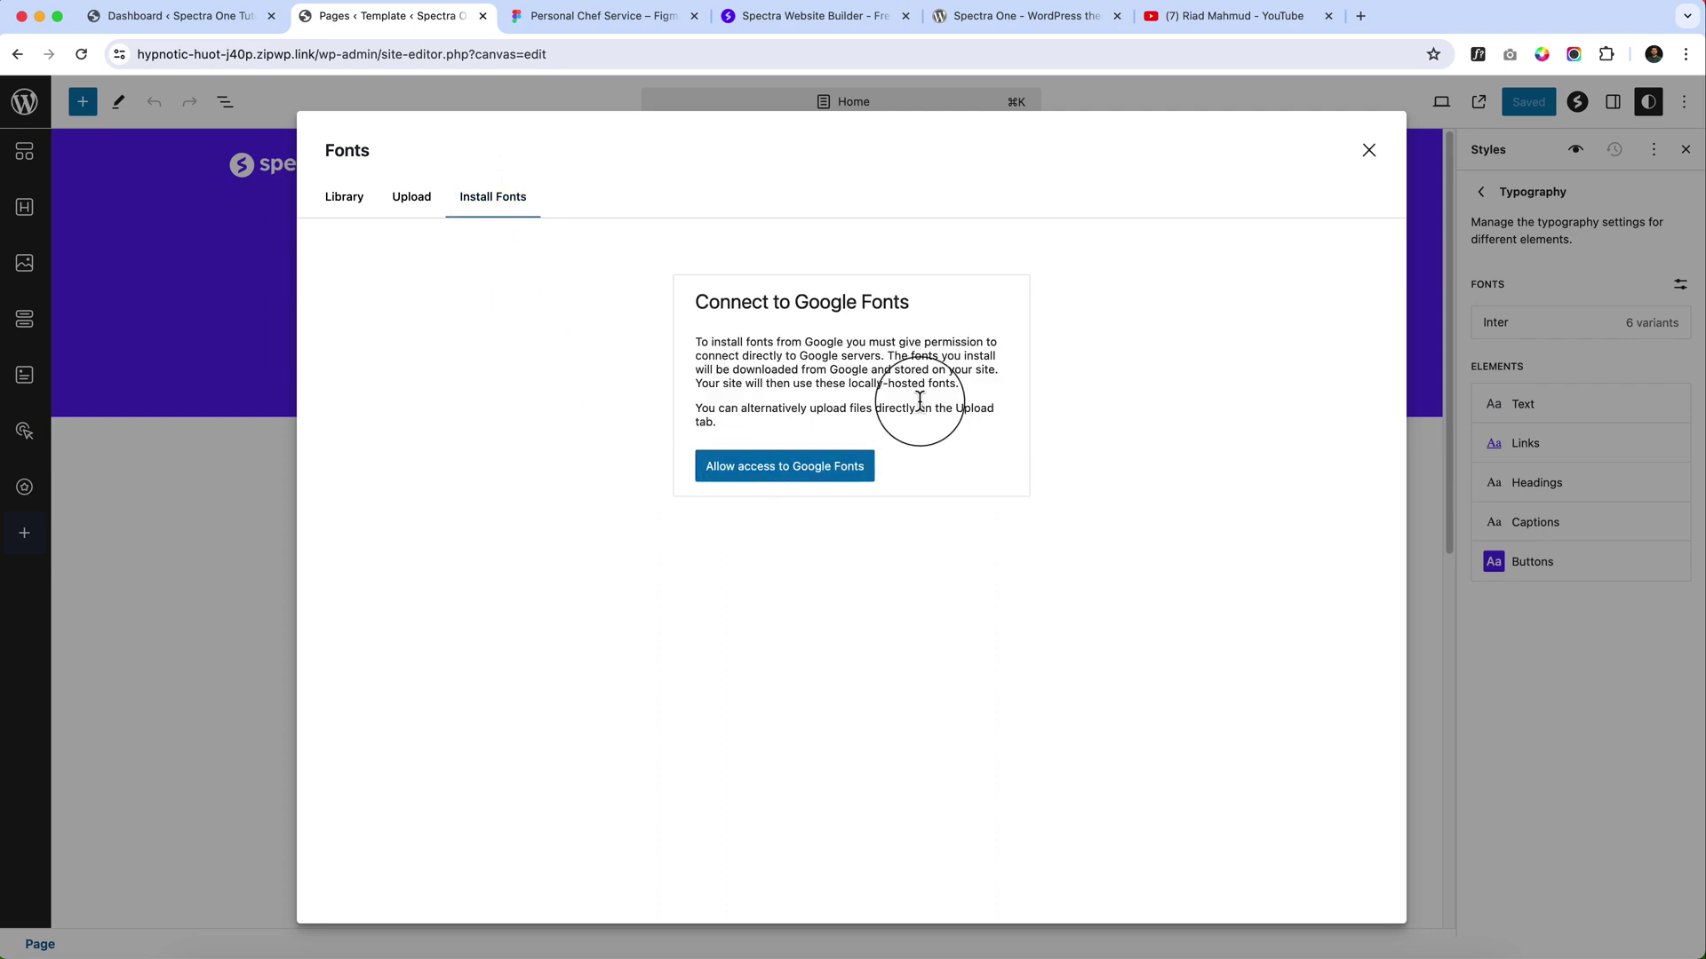
click(622, 17)
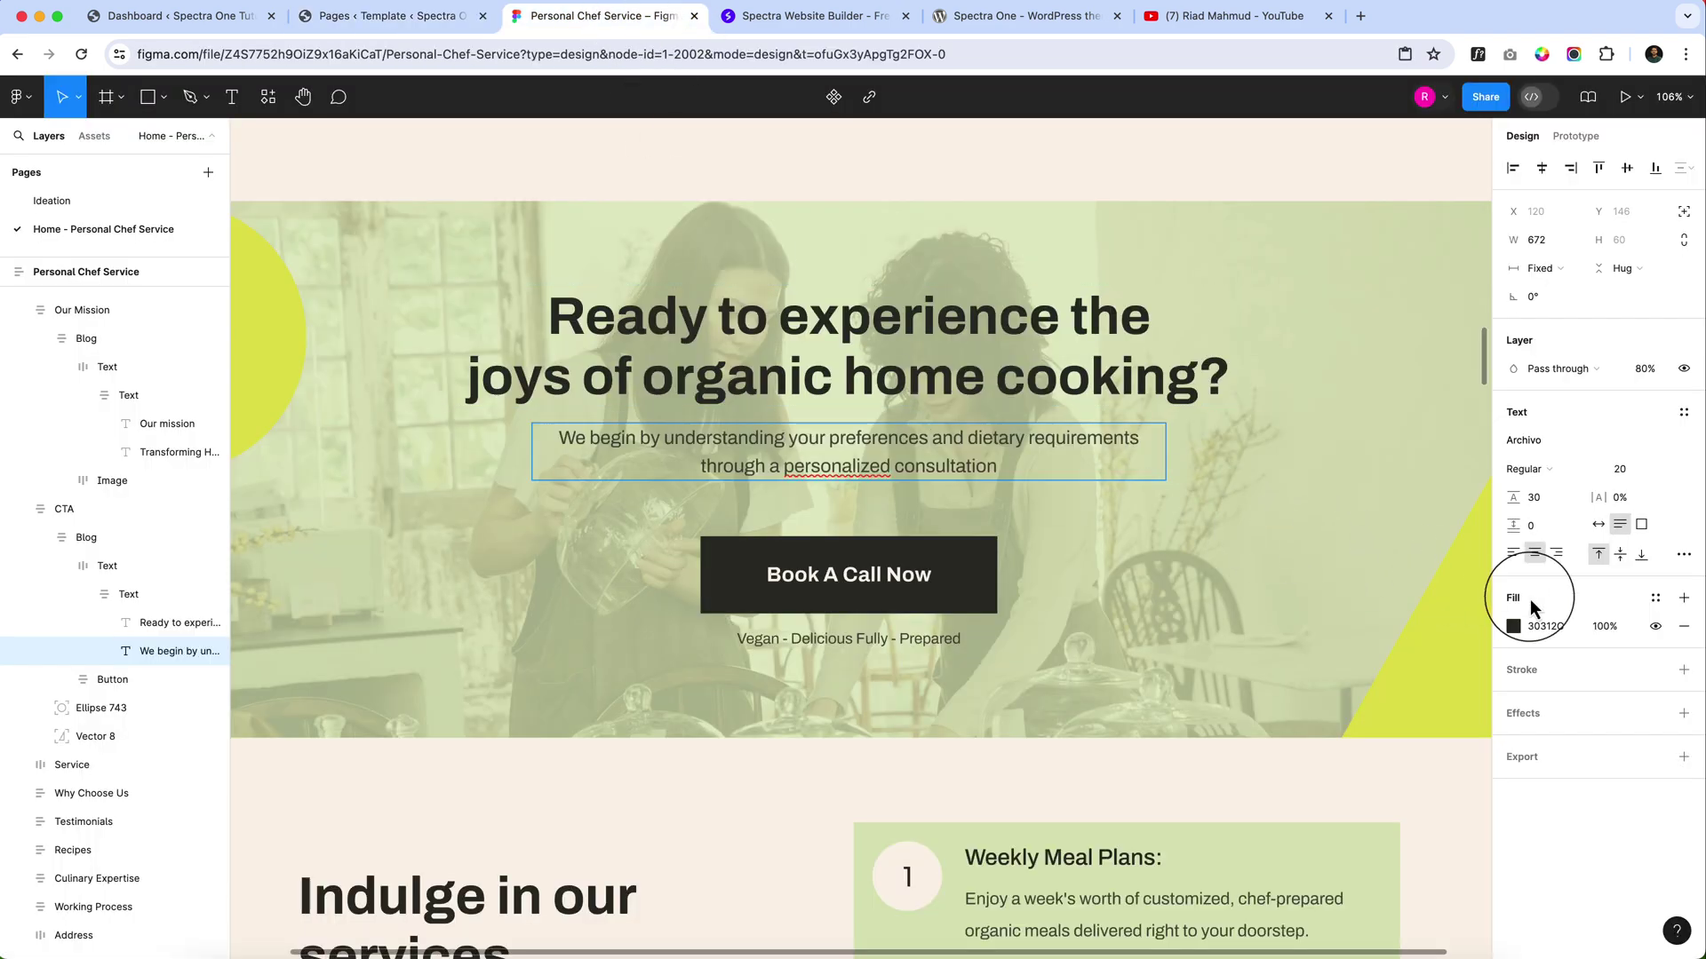
Search Google for 'archivo google font' and open Archivo's Google Fonts page, then return to WordPress.
click(1364, 18)
text(ar)
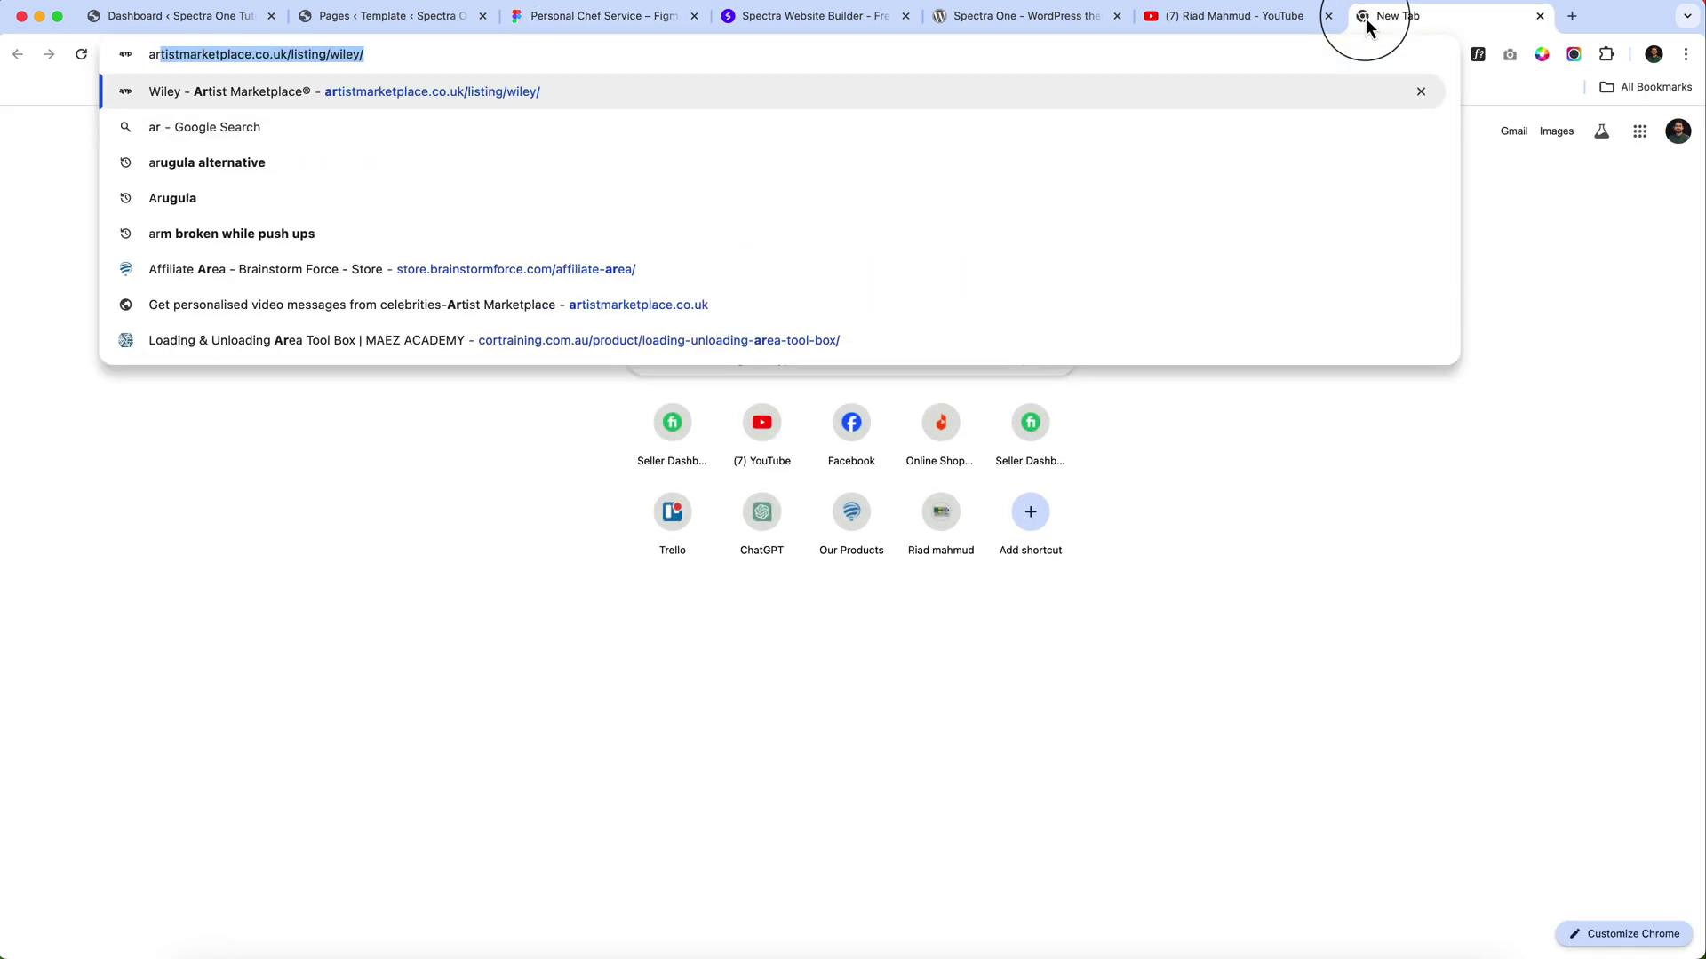
text(chivo goog)
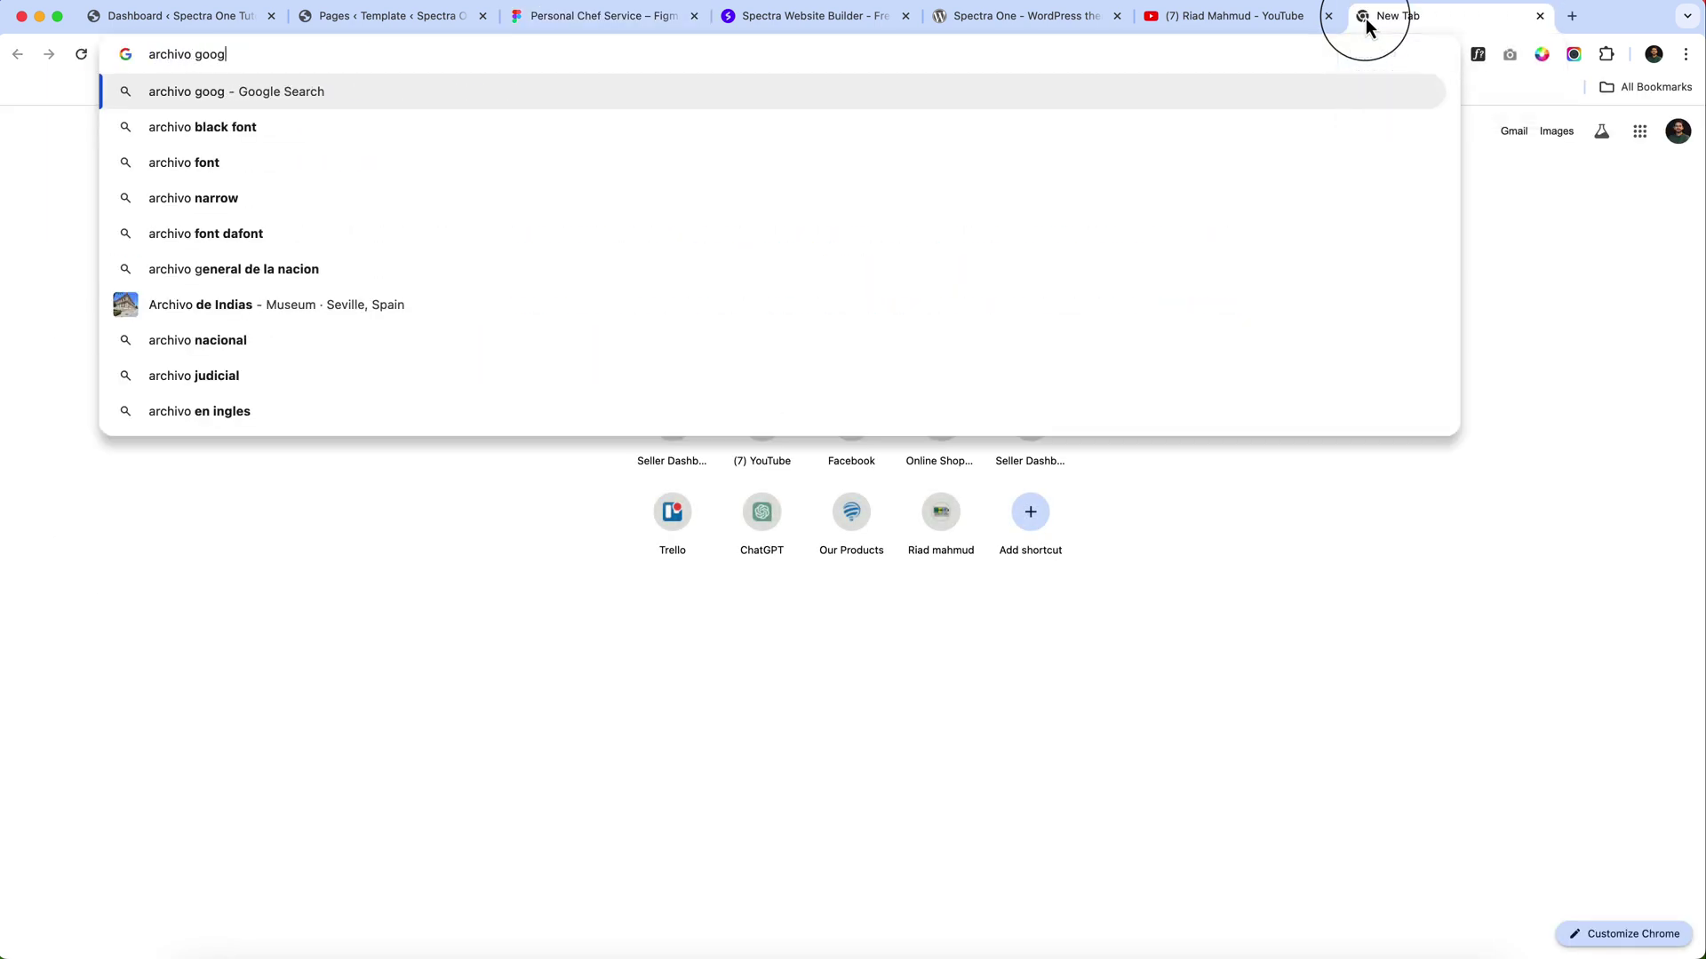
text(le)
key(Down)
key(Return)
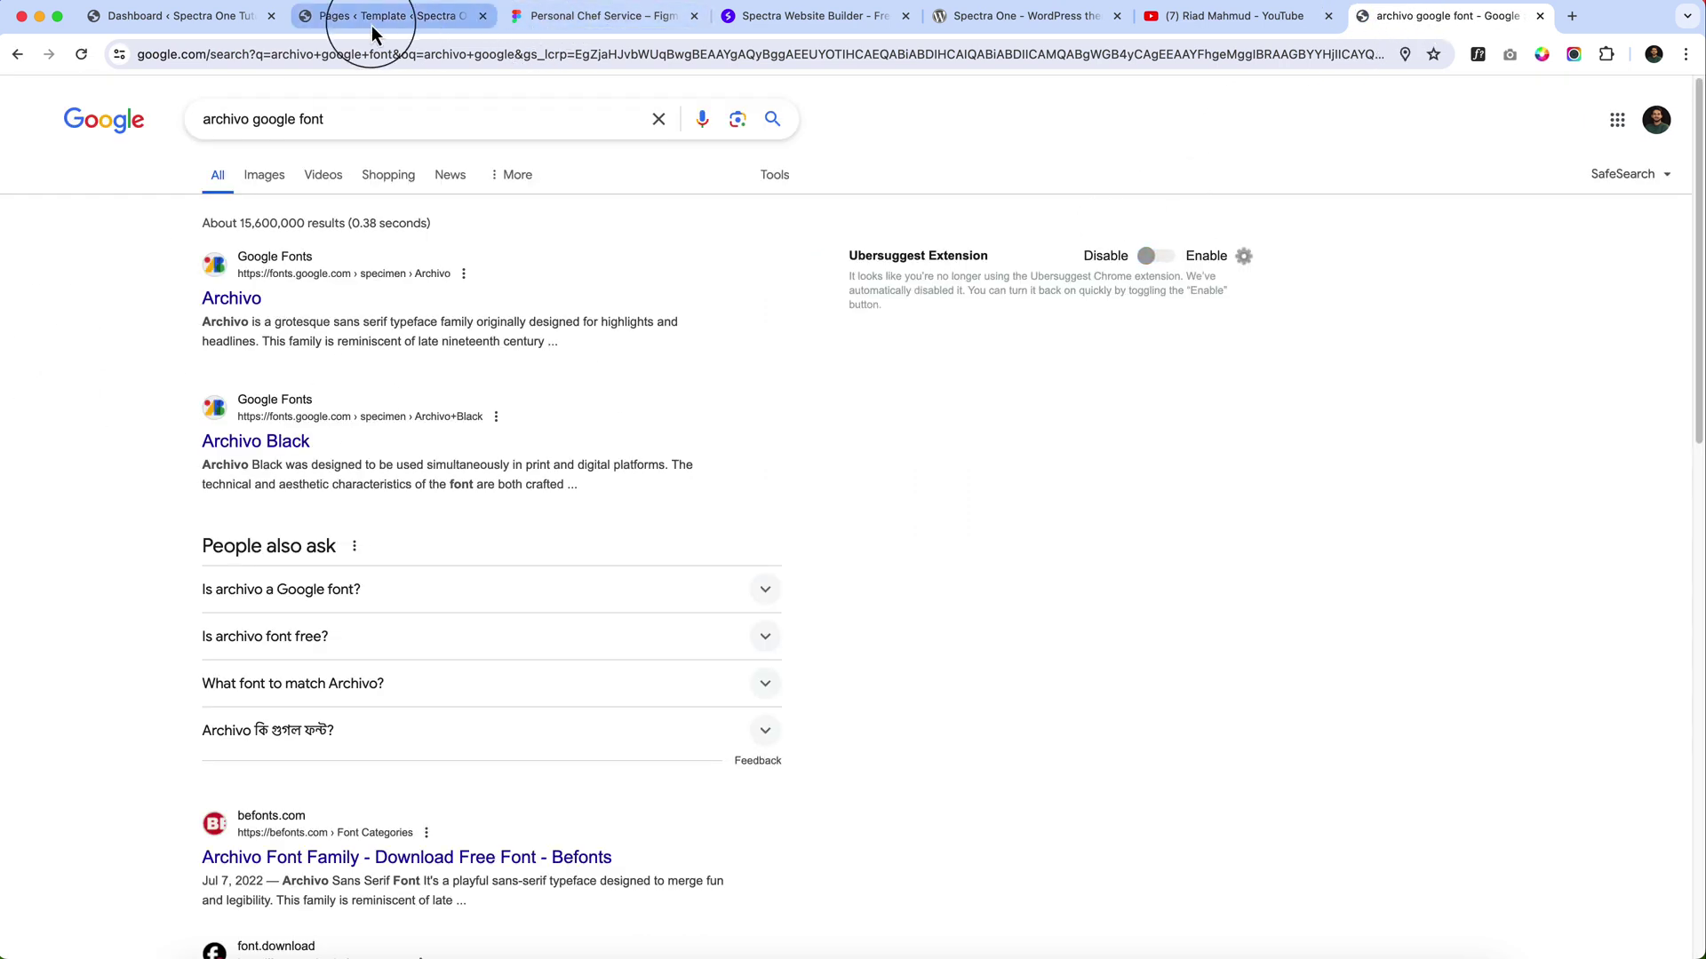
click(230, 298)
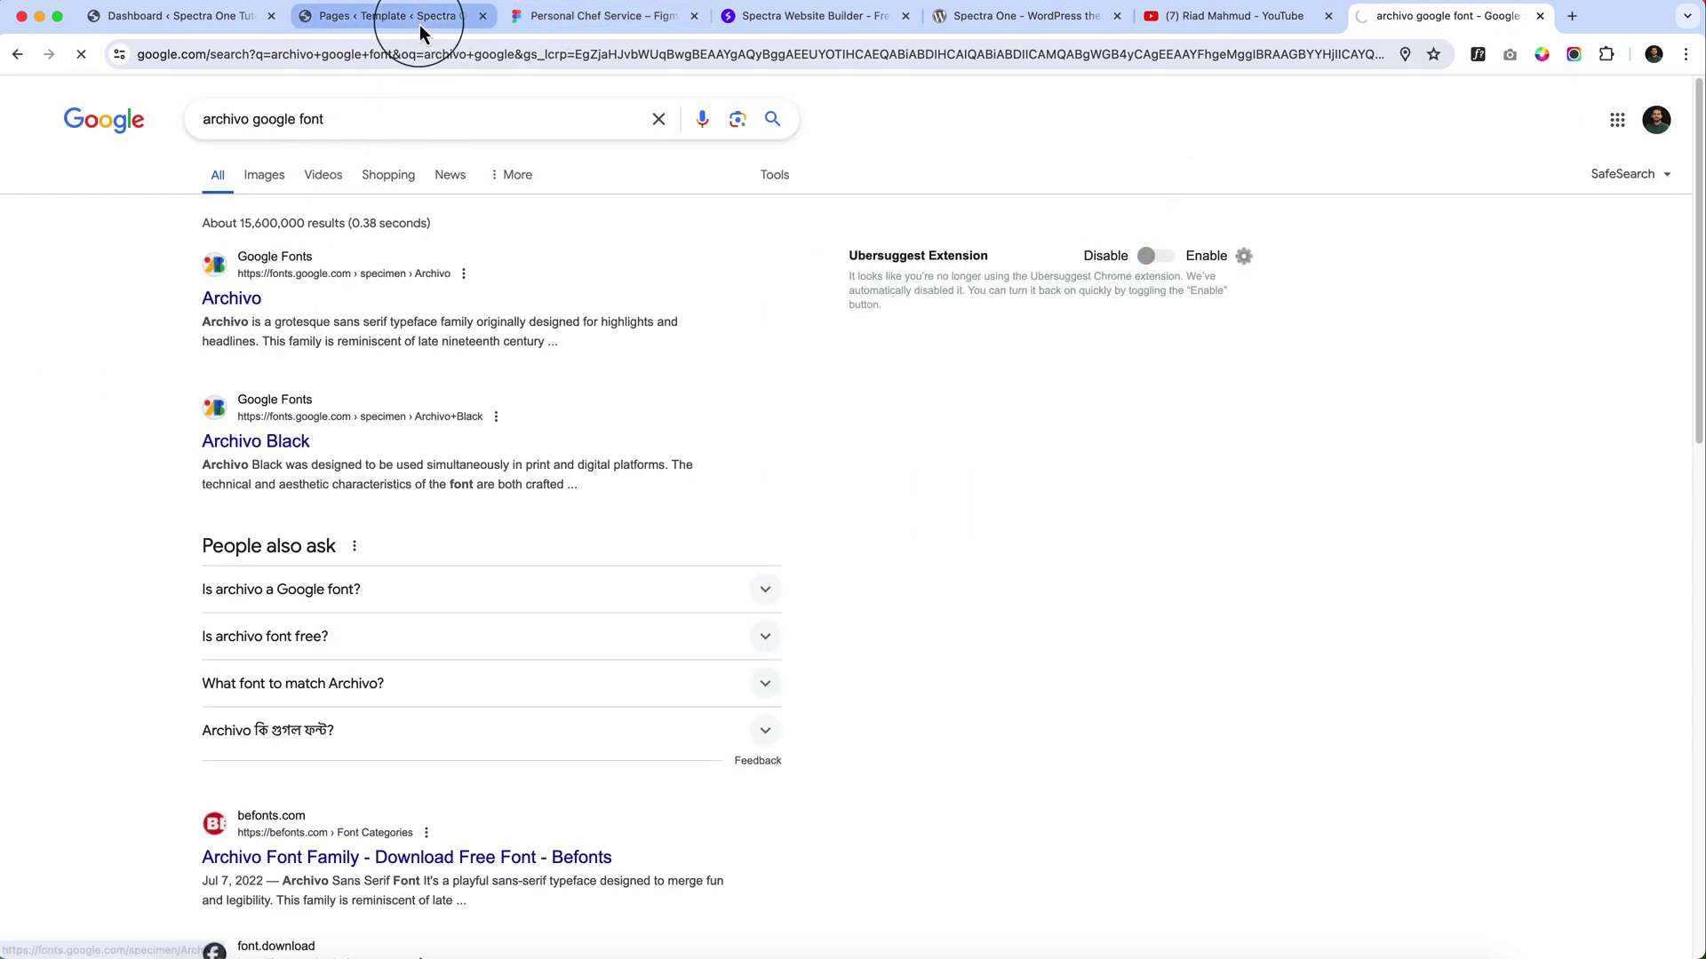
click(419, 24)
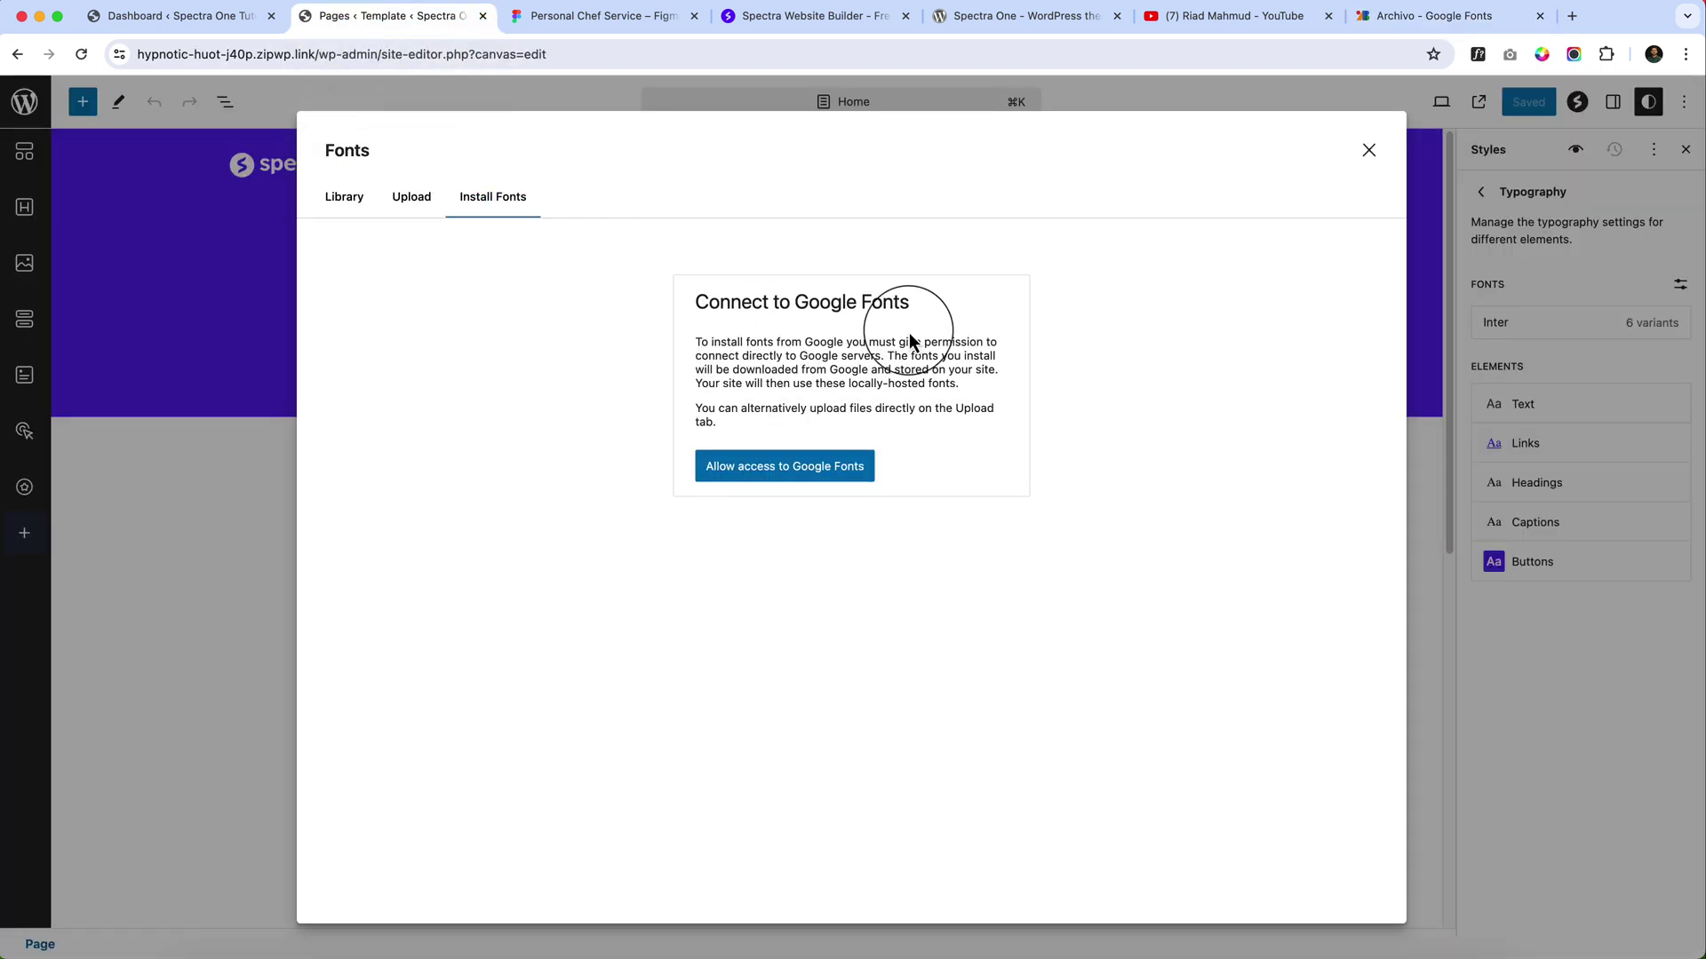
Allow Google Fonts access, search 'archi', open Archivo, and tick its 700 normal weight.
click(765, 479)
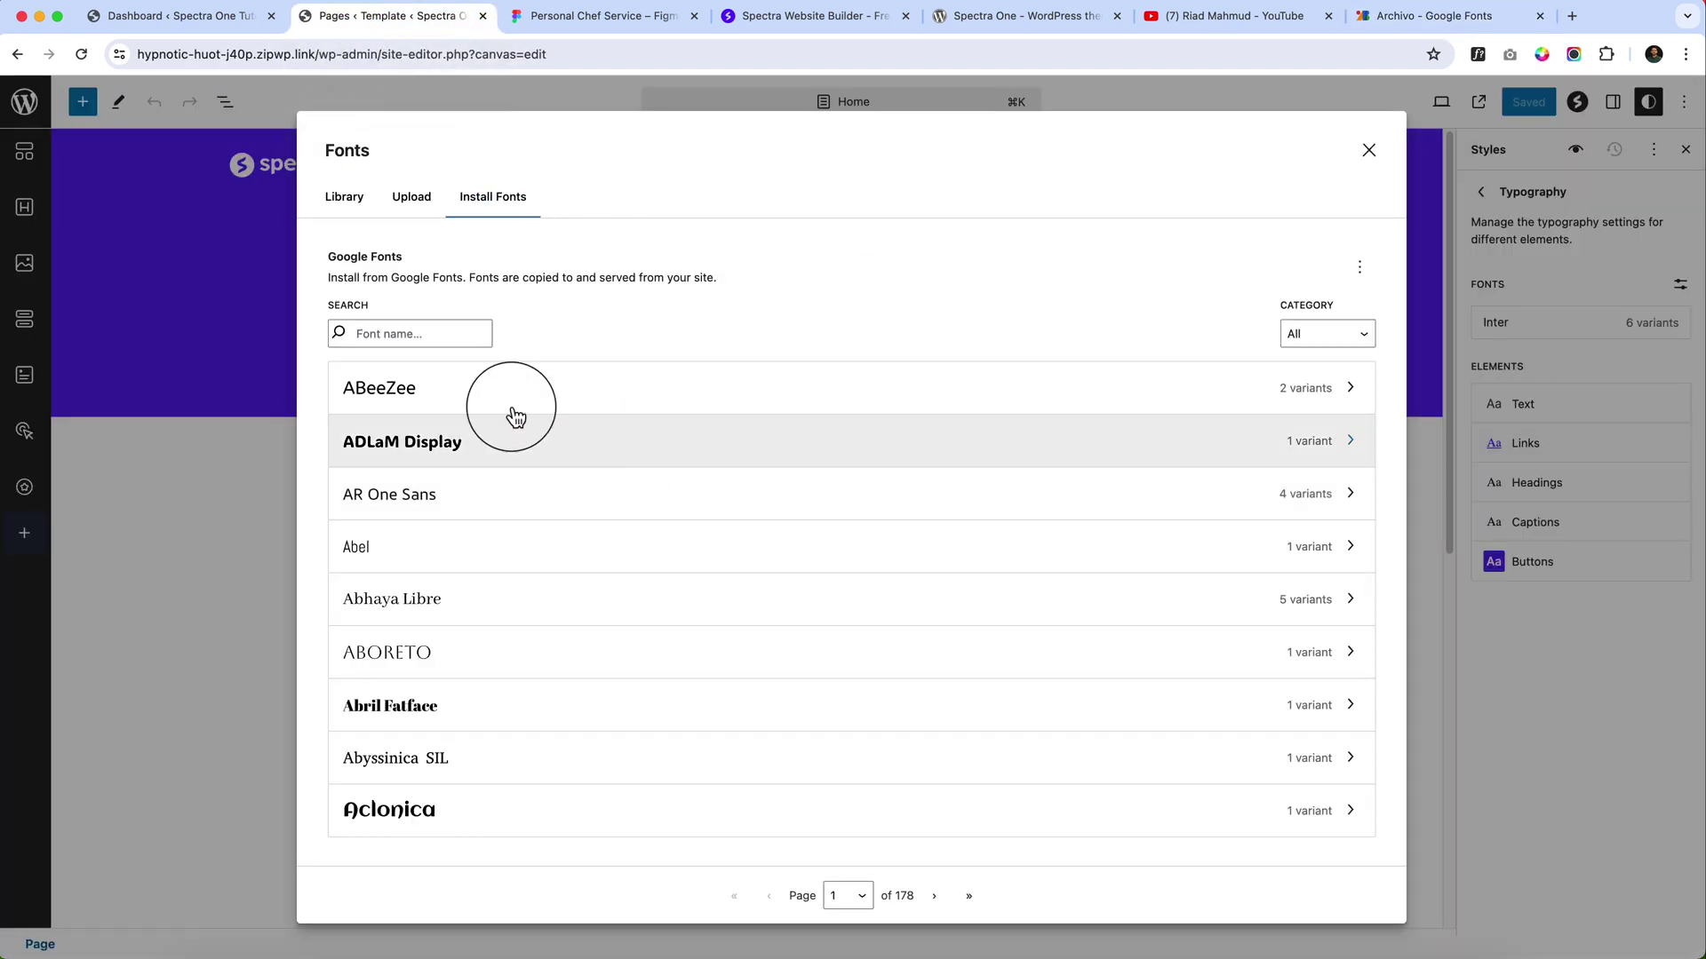
click(423, 333)
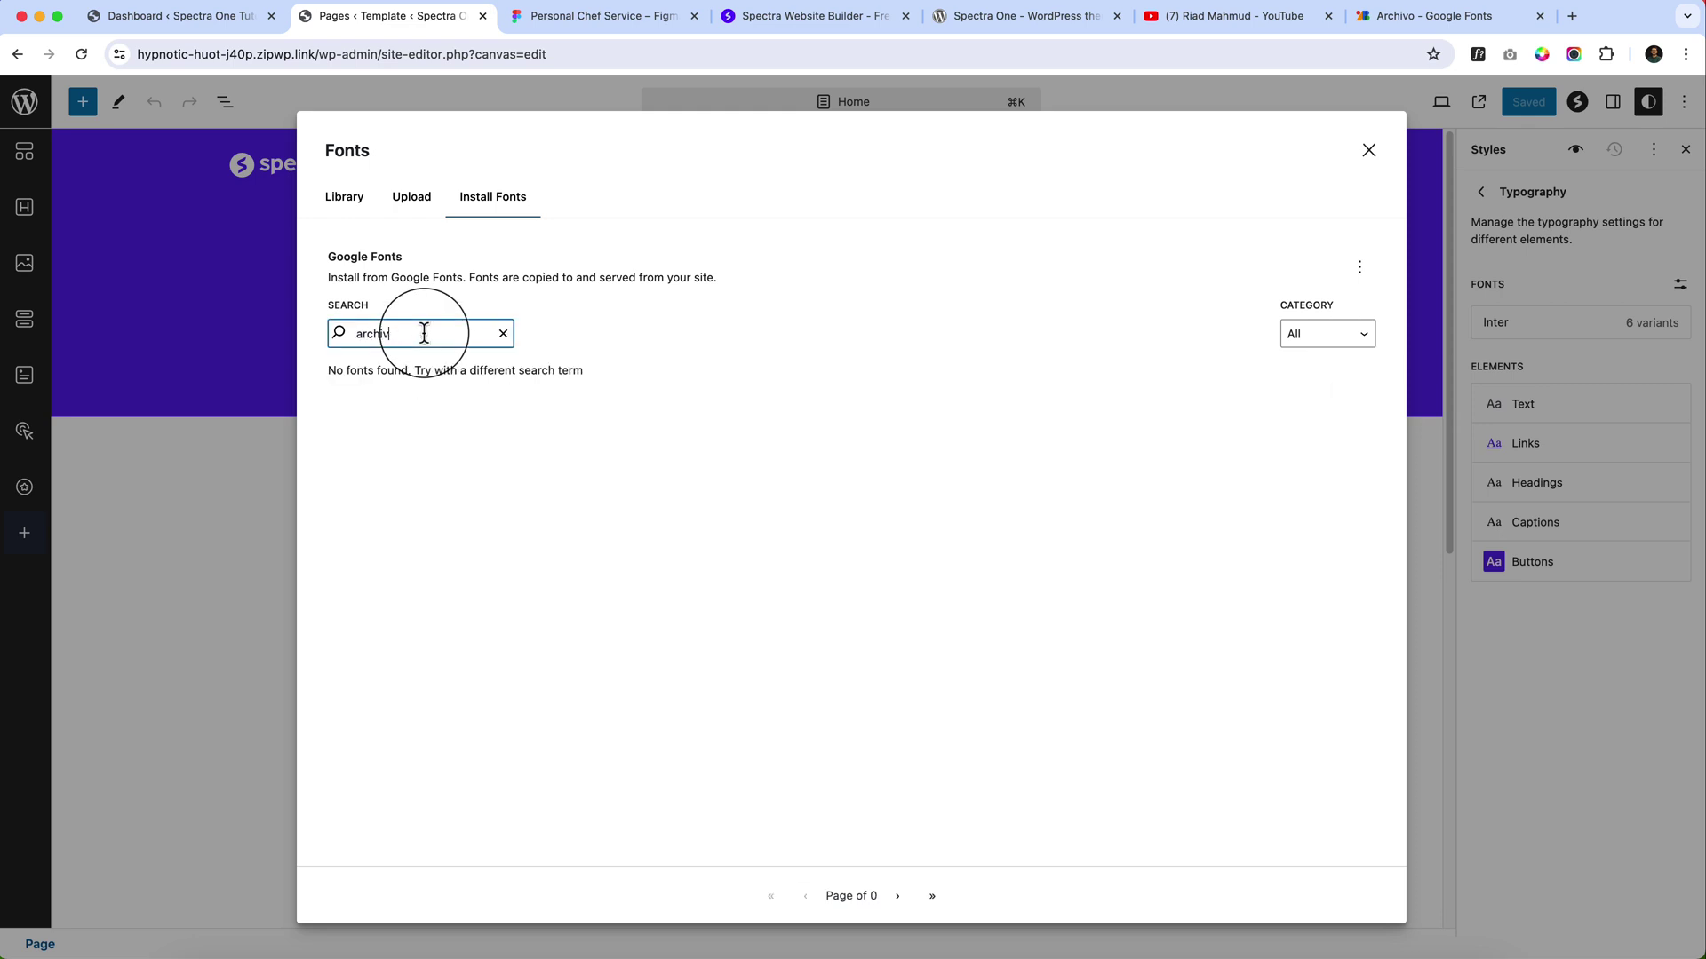
key(BackSpace)
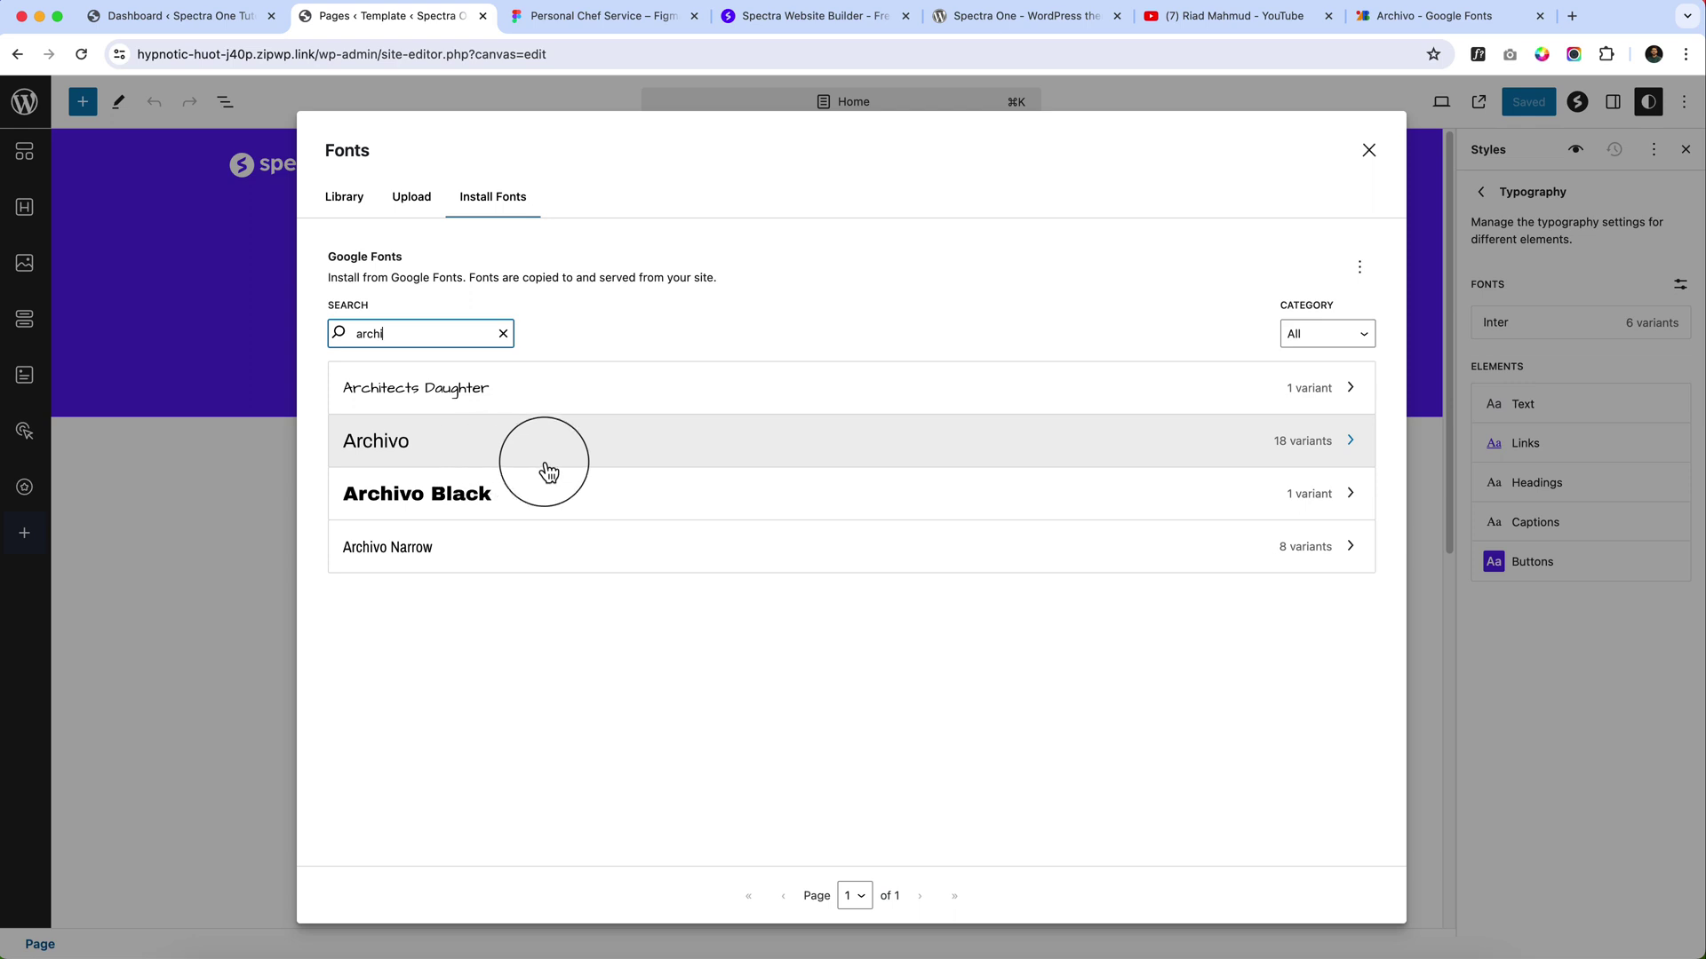
click(996, 463)
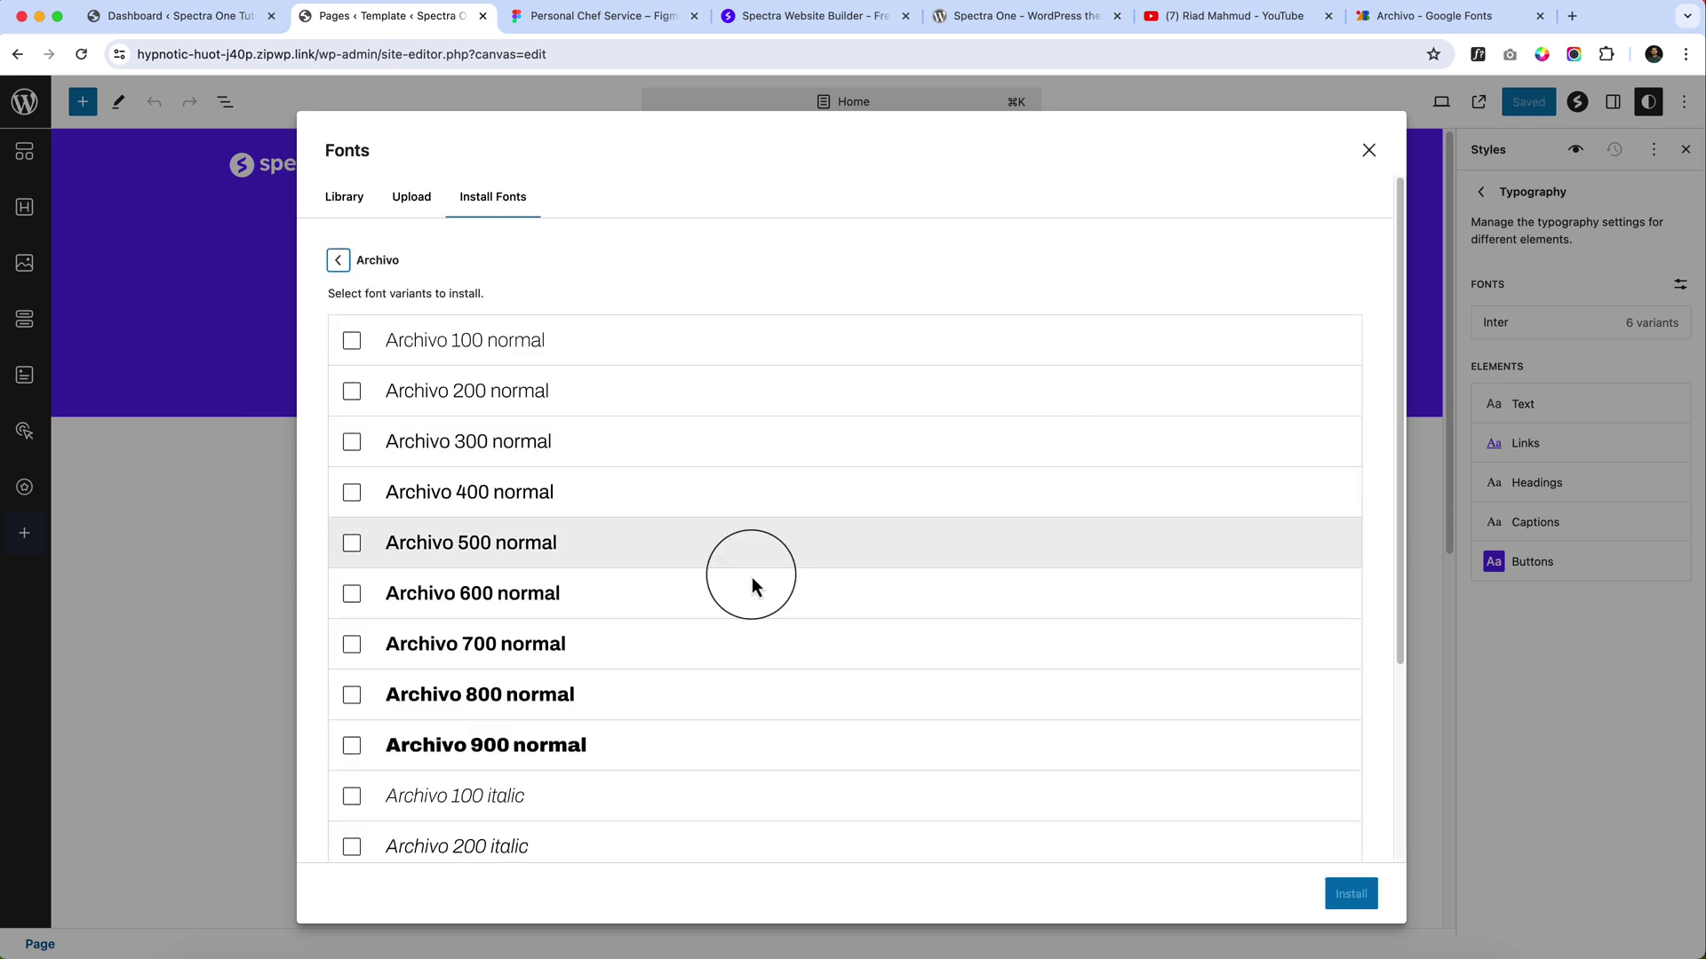
scroll(732, 397, down, 2)
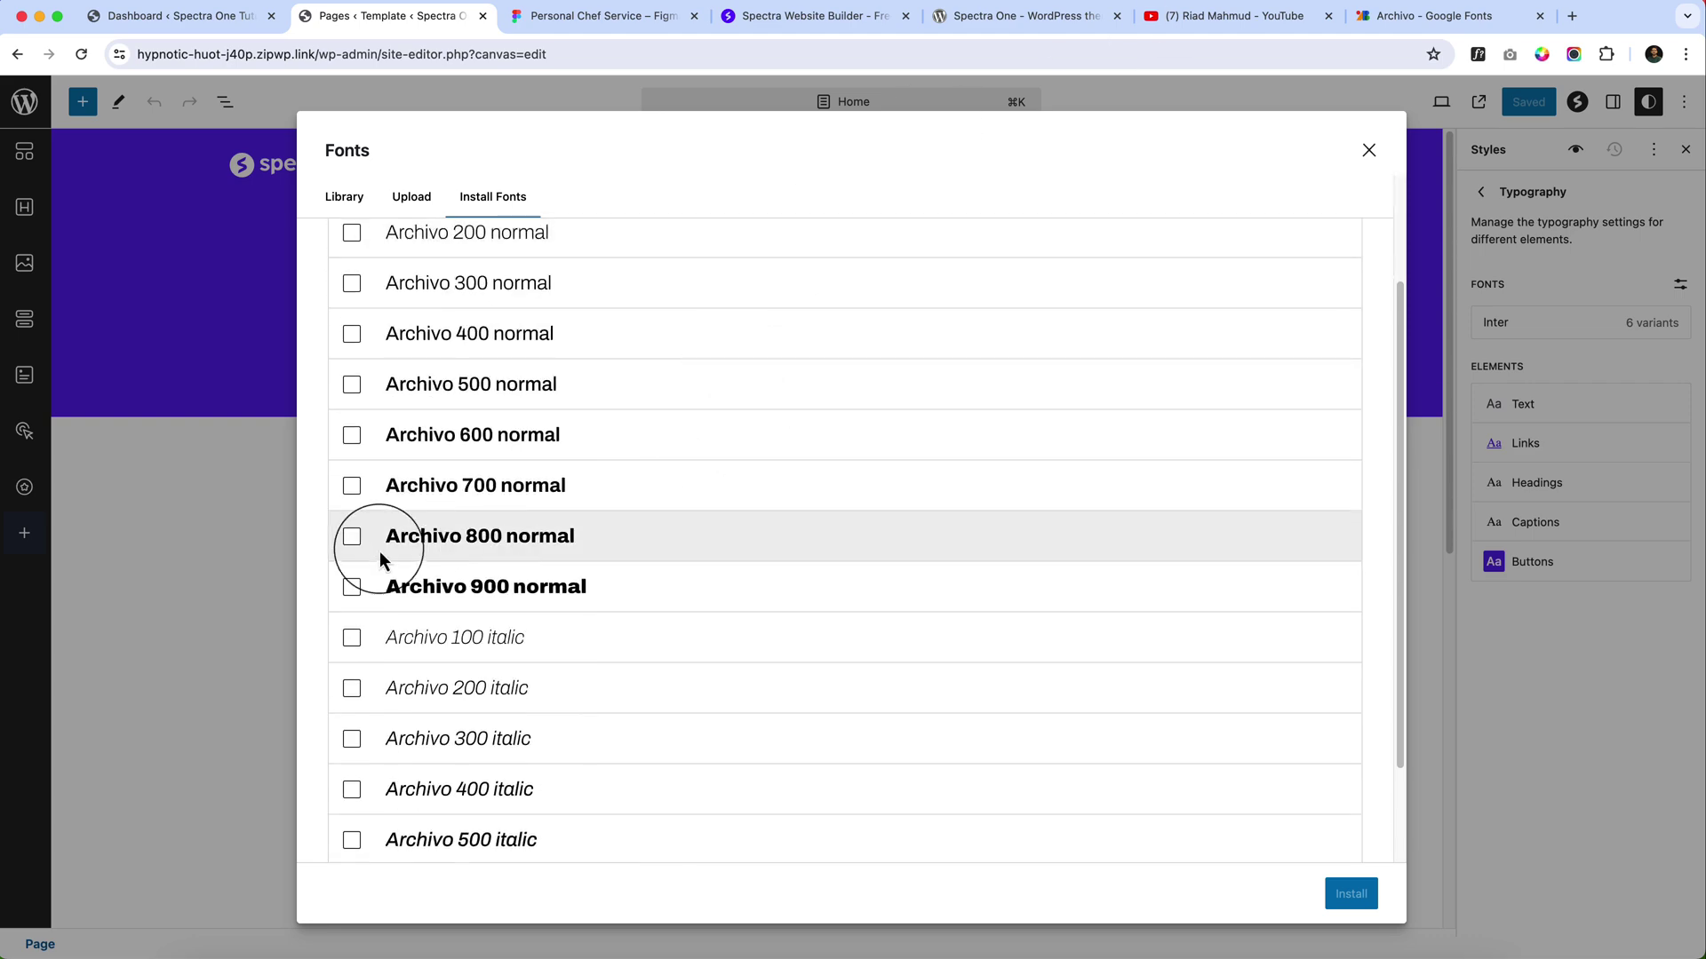
click(352, 486)
click(626, 24)
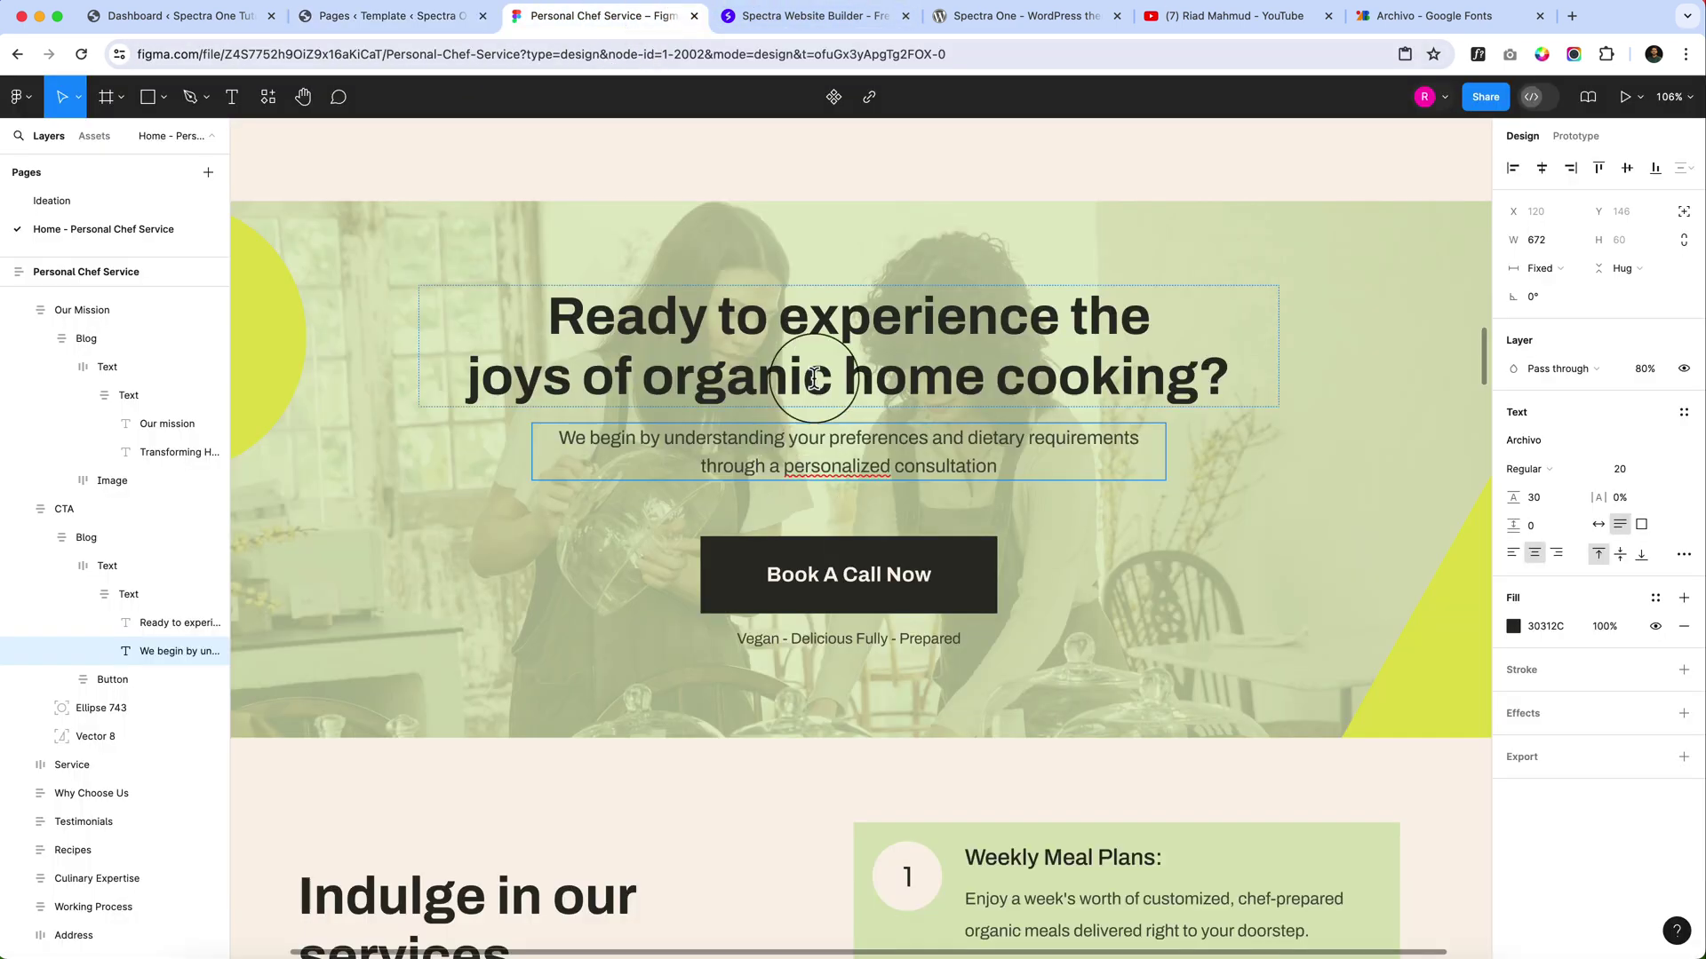
Confirm Figma weights: heading Bold, paragraph Regular, Weekly Meal Plans Medium 24.
double_click(839, 317)
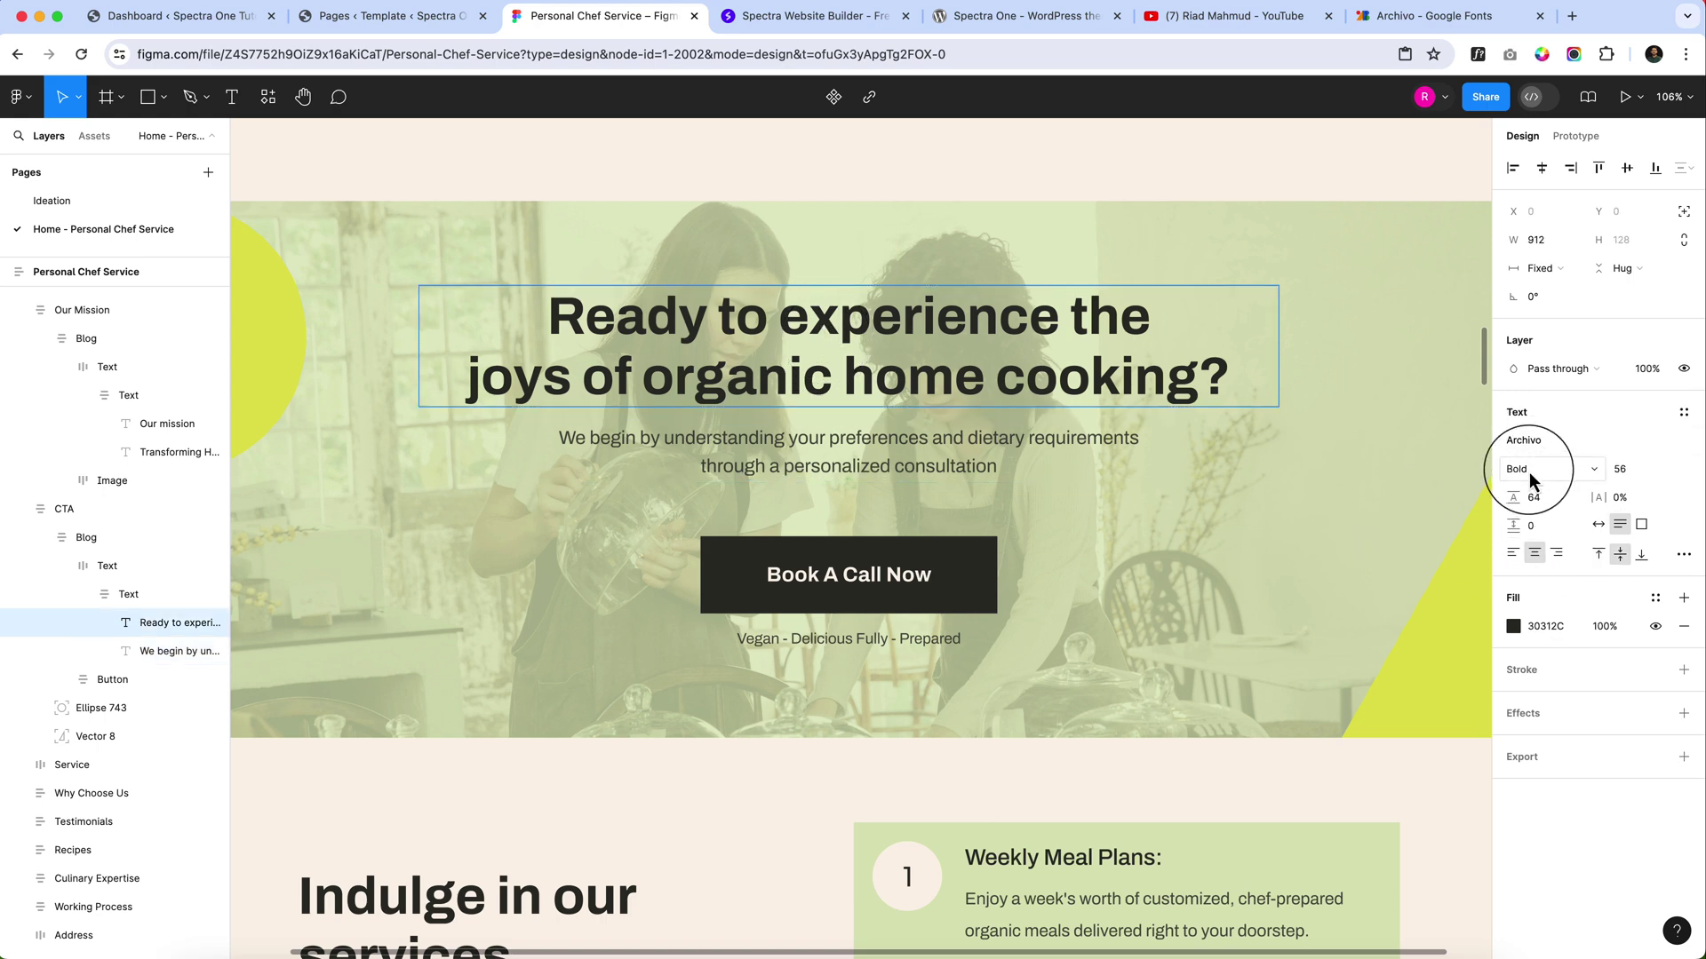
click(894, 441)
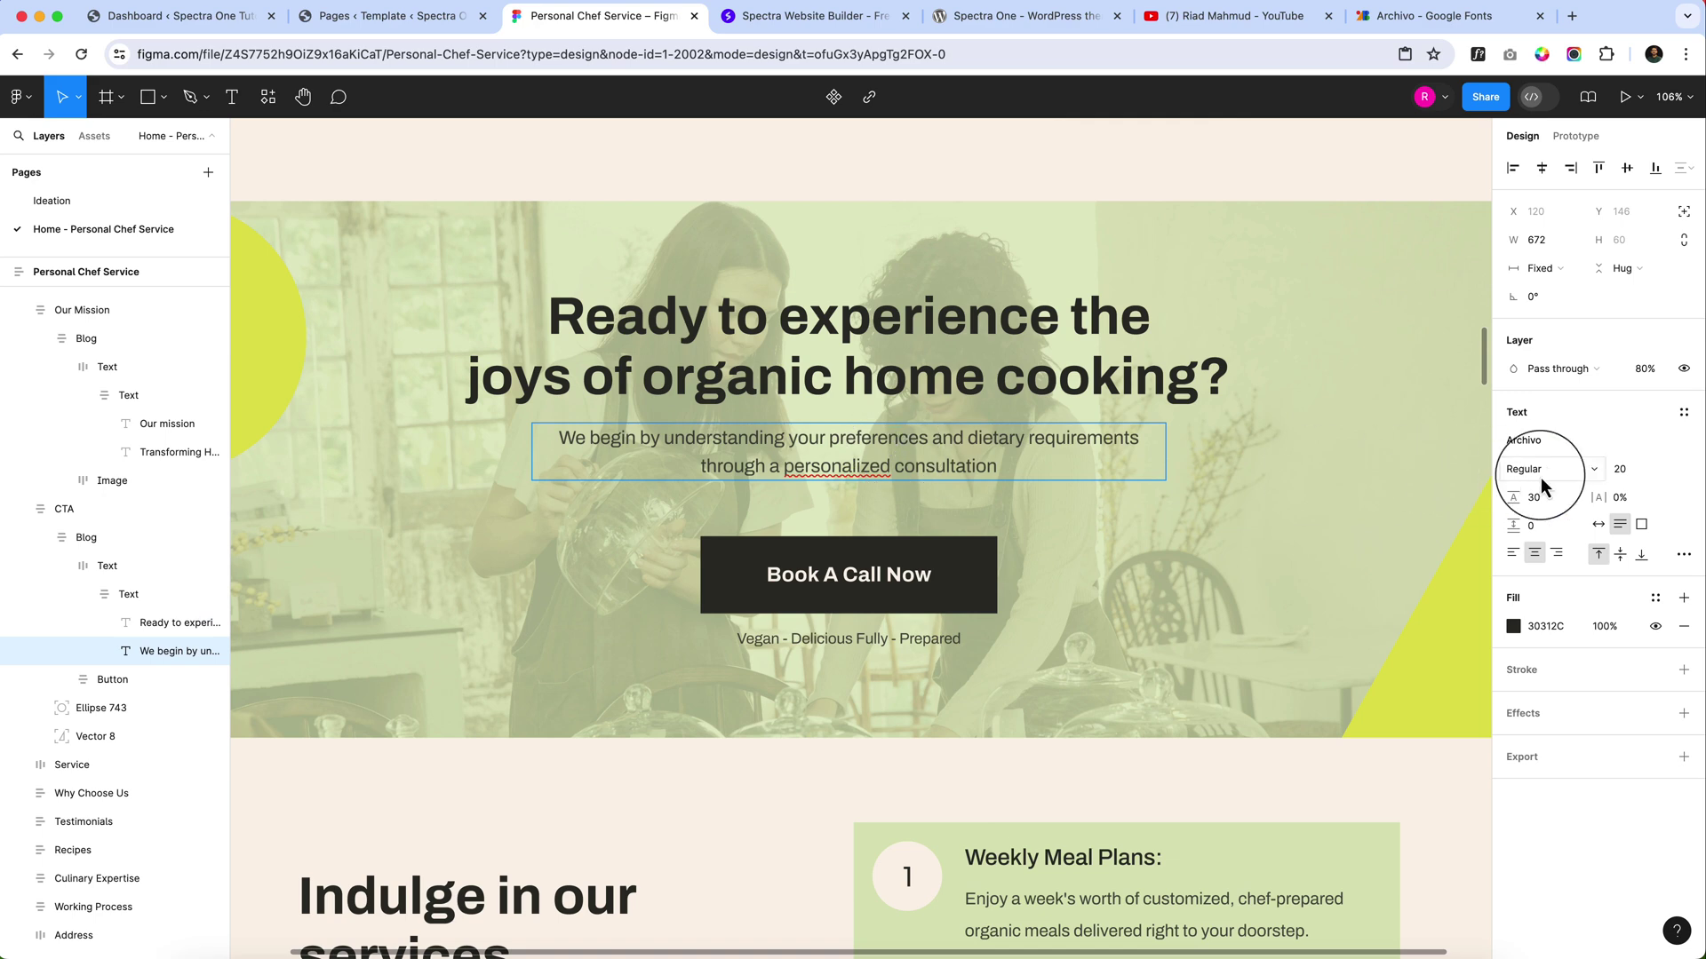
scroll(1155, 553, down, 3)
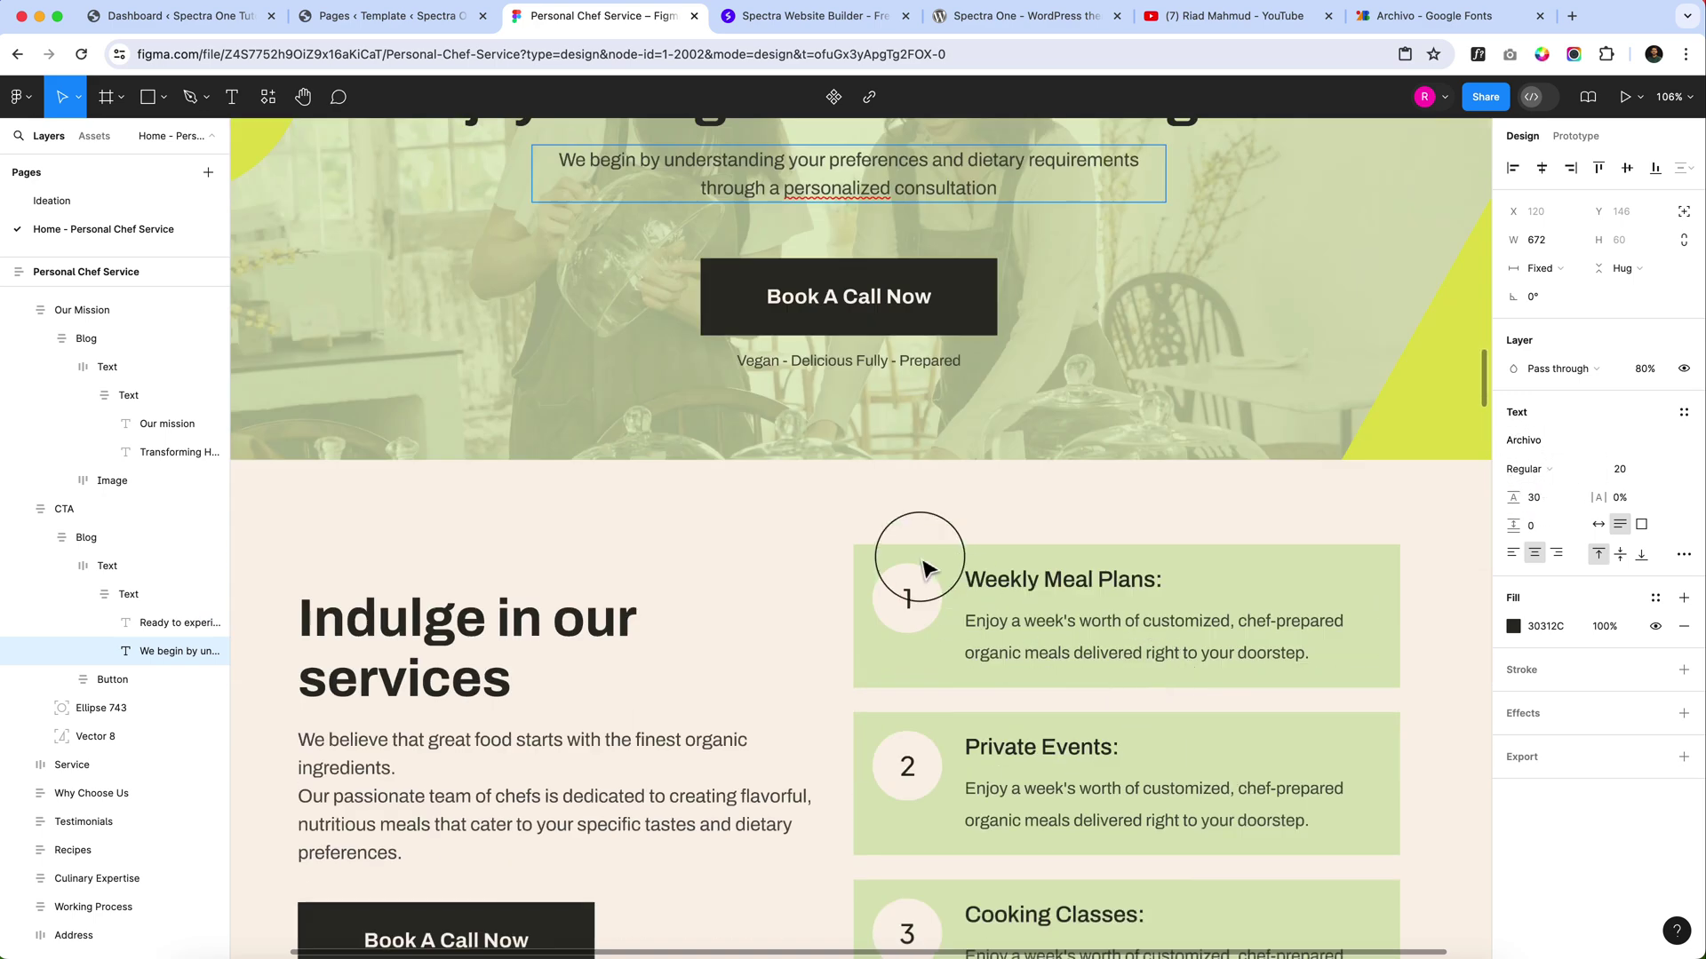
click(1043, 579)
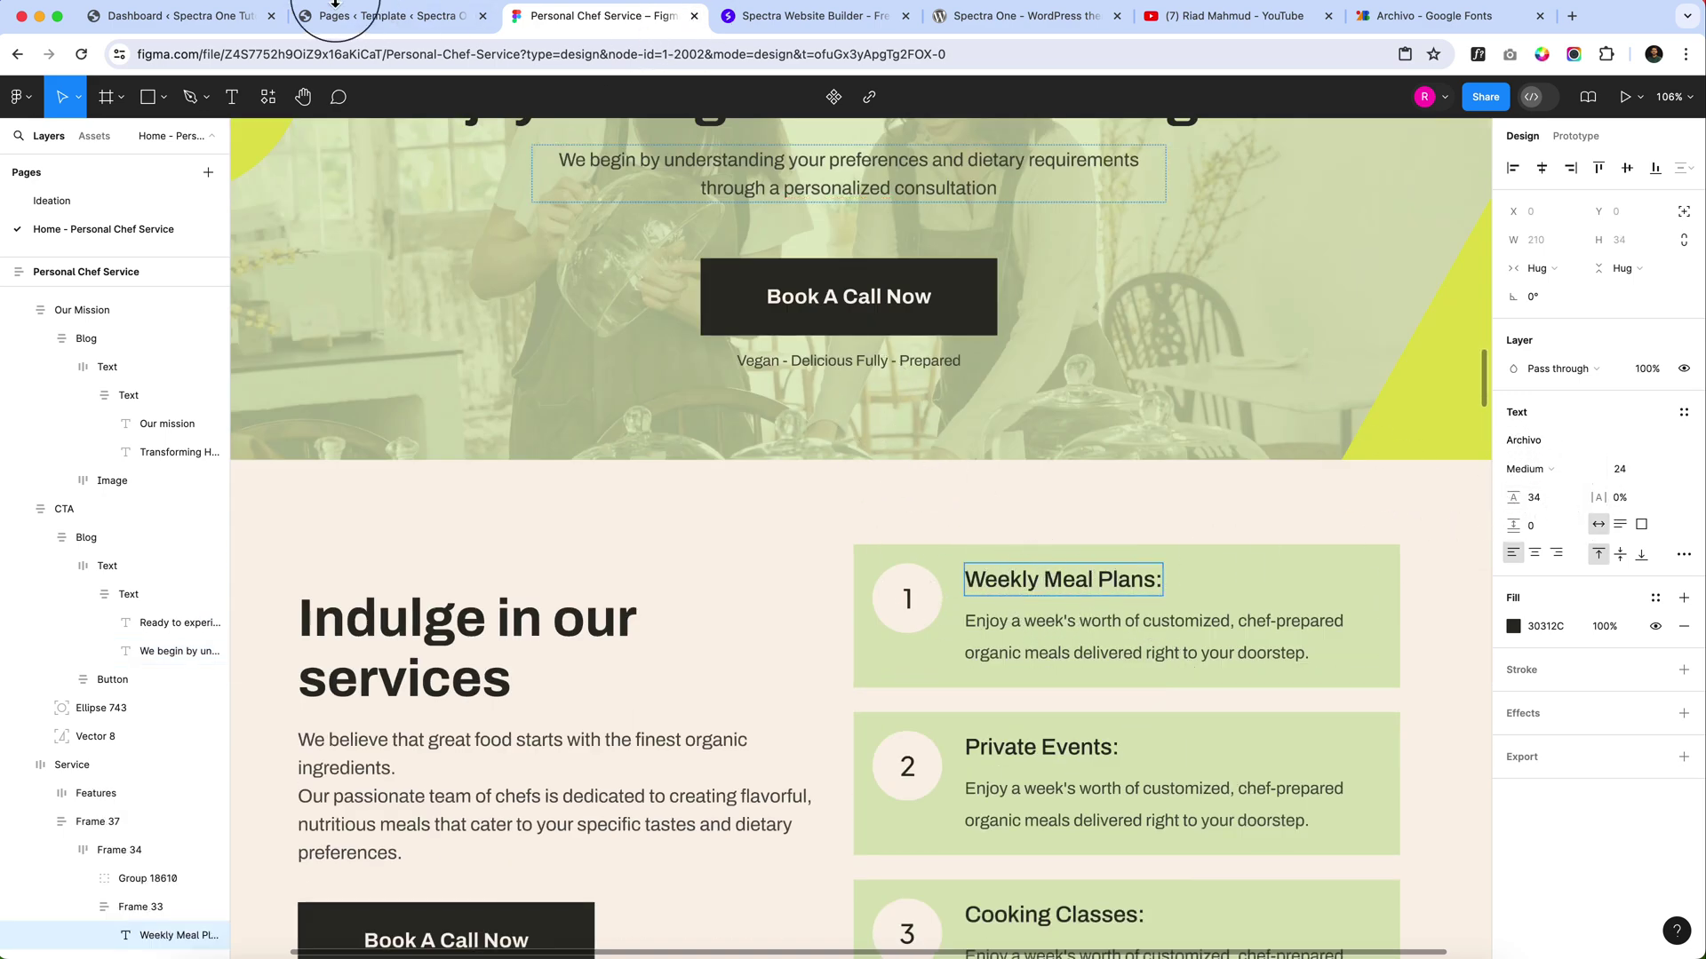
click(382, 15)
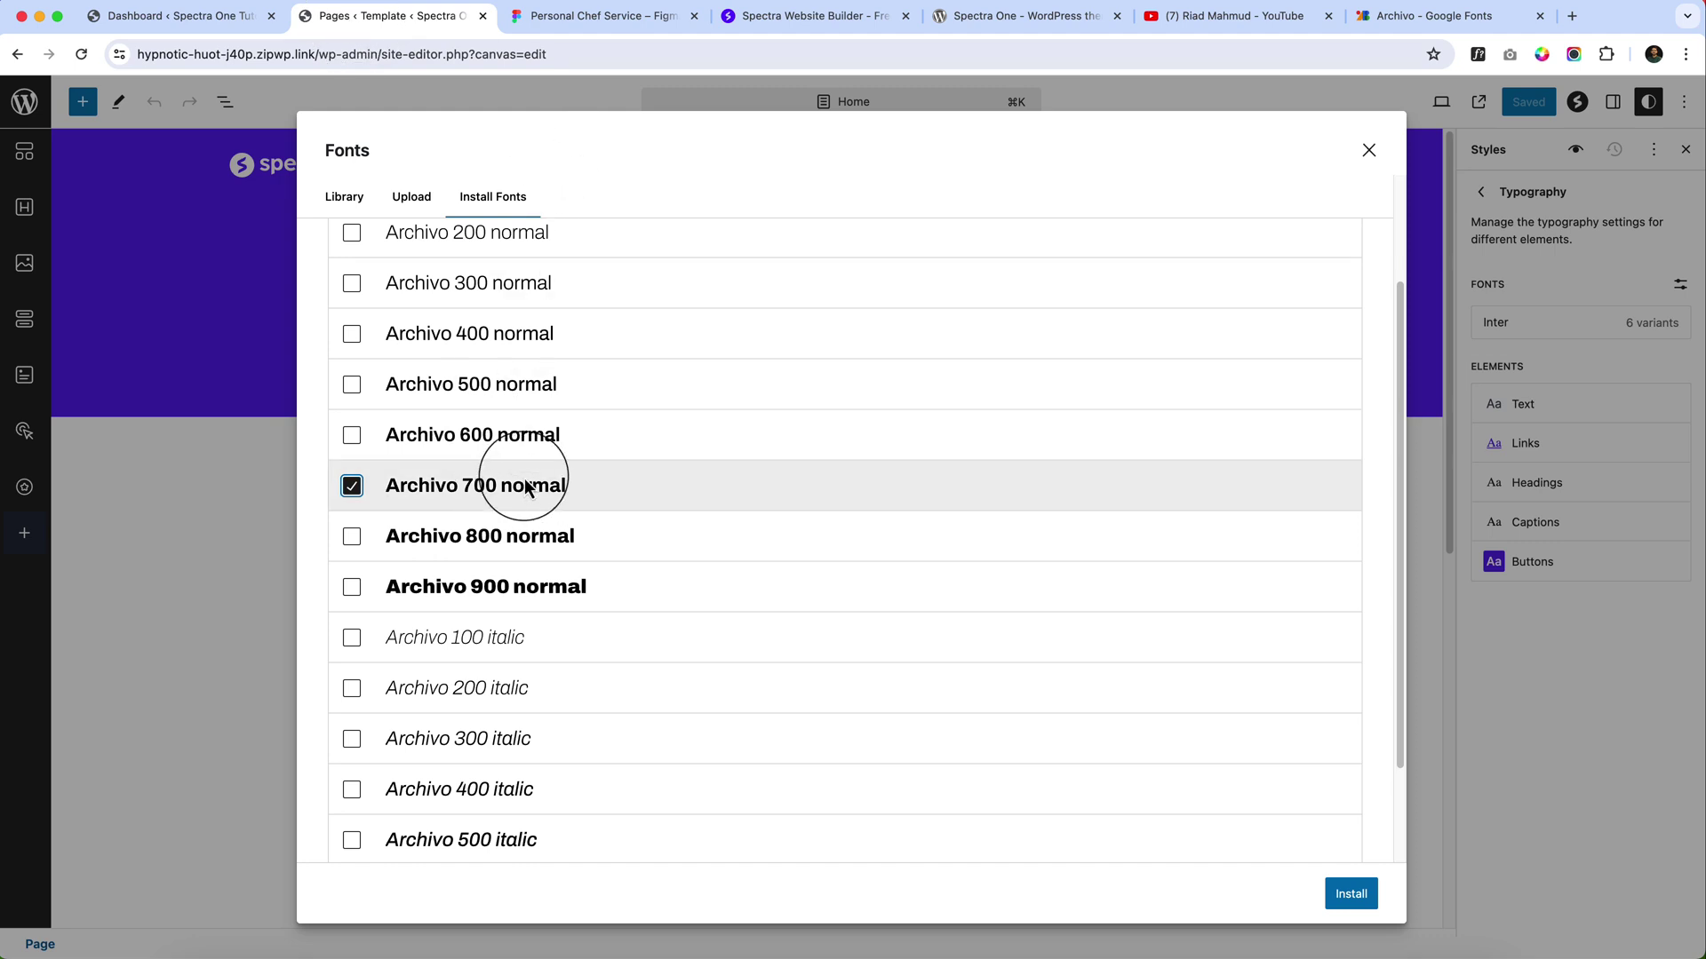
Tick Archivo 400 and 500 normal alongside 700 in the Install Fonts list.
scroll(377, 536, up, 1)
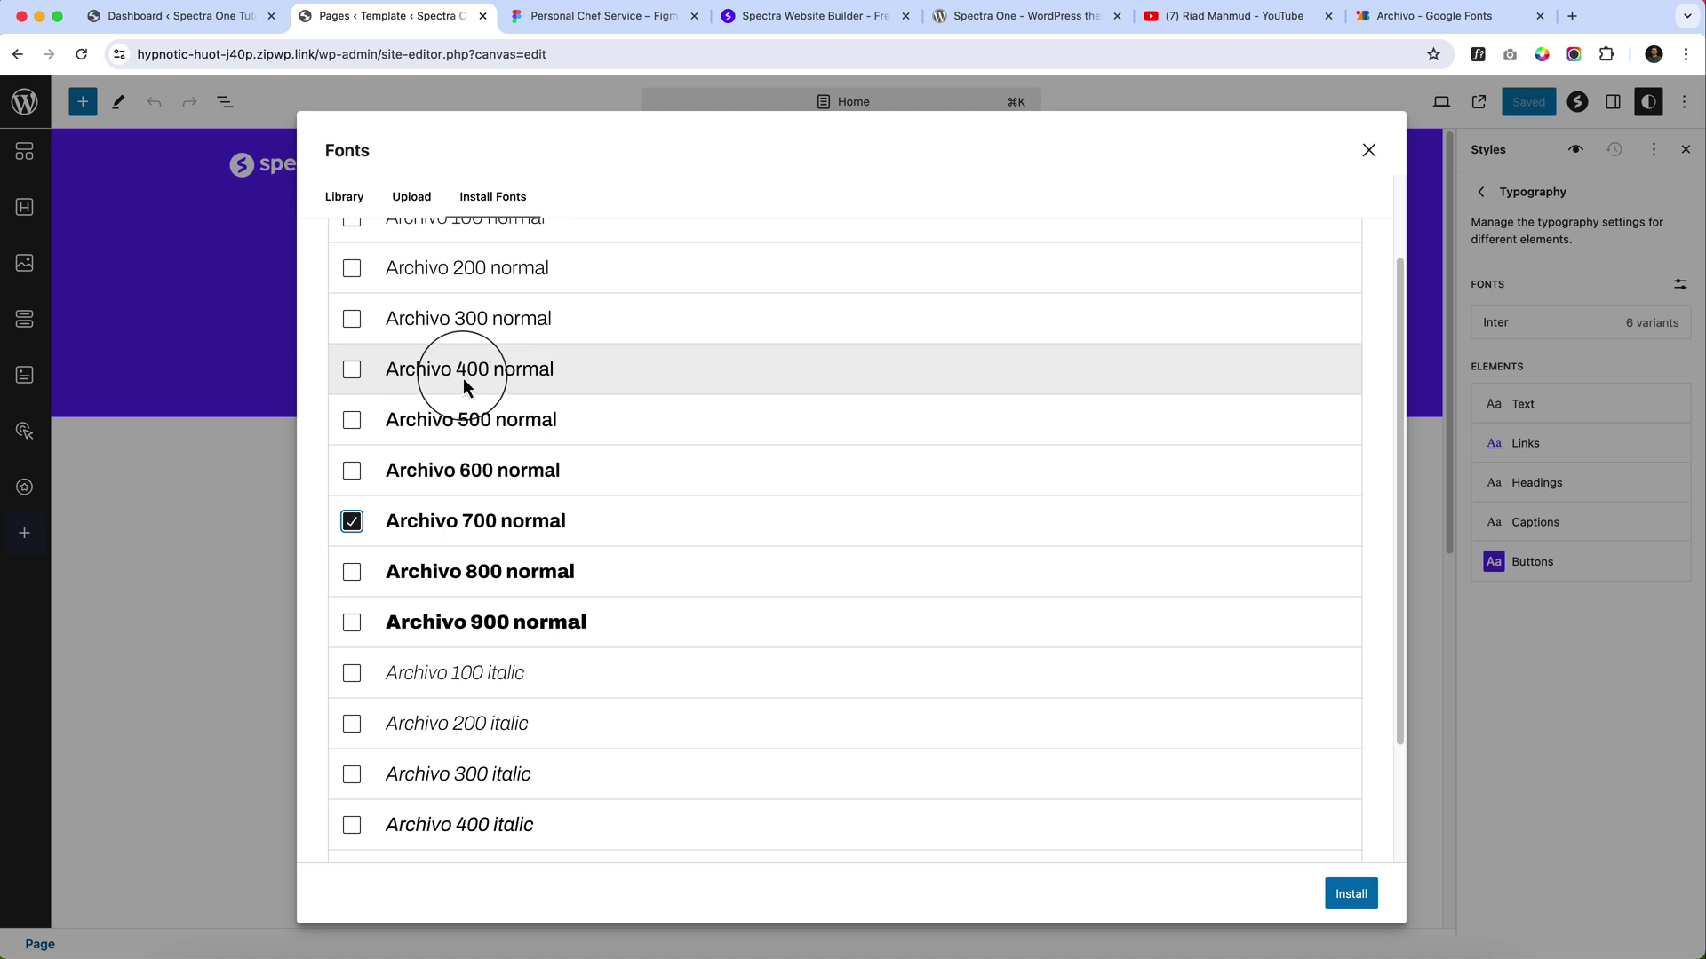
click(353, 373)
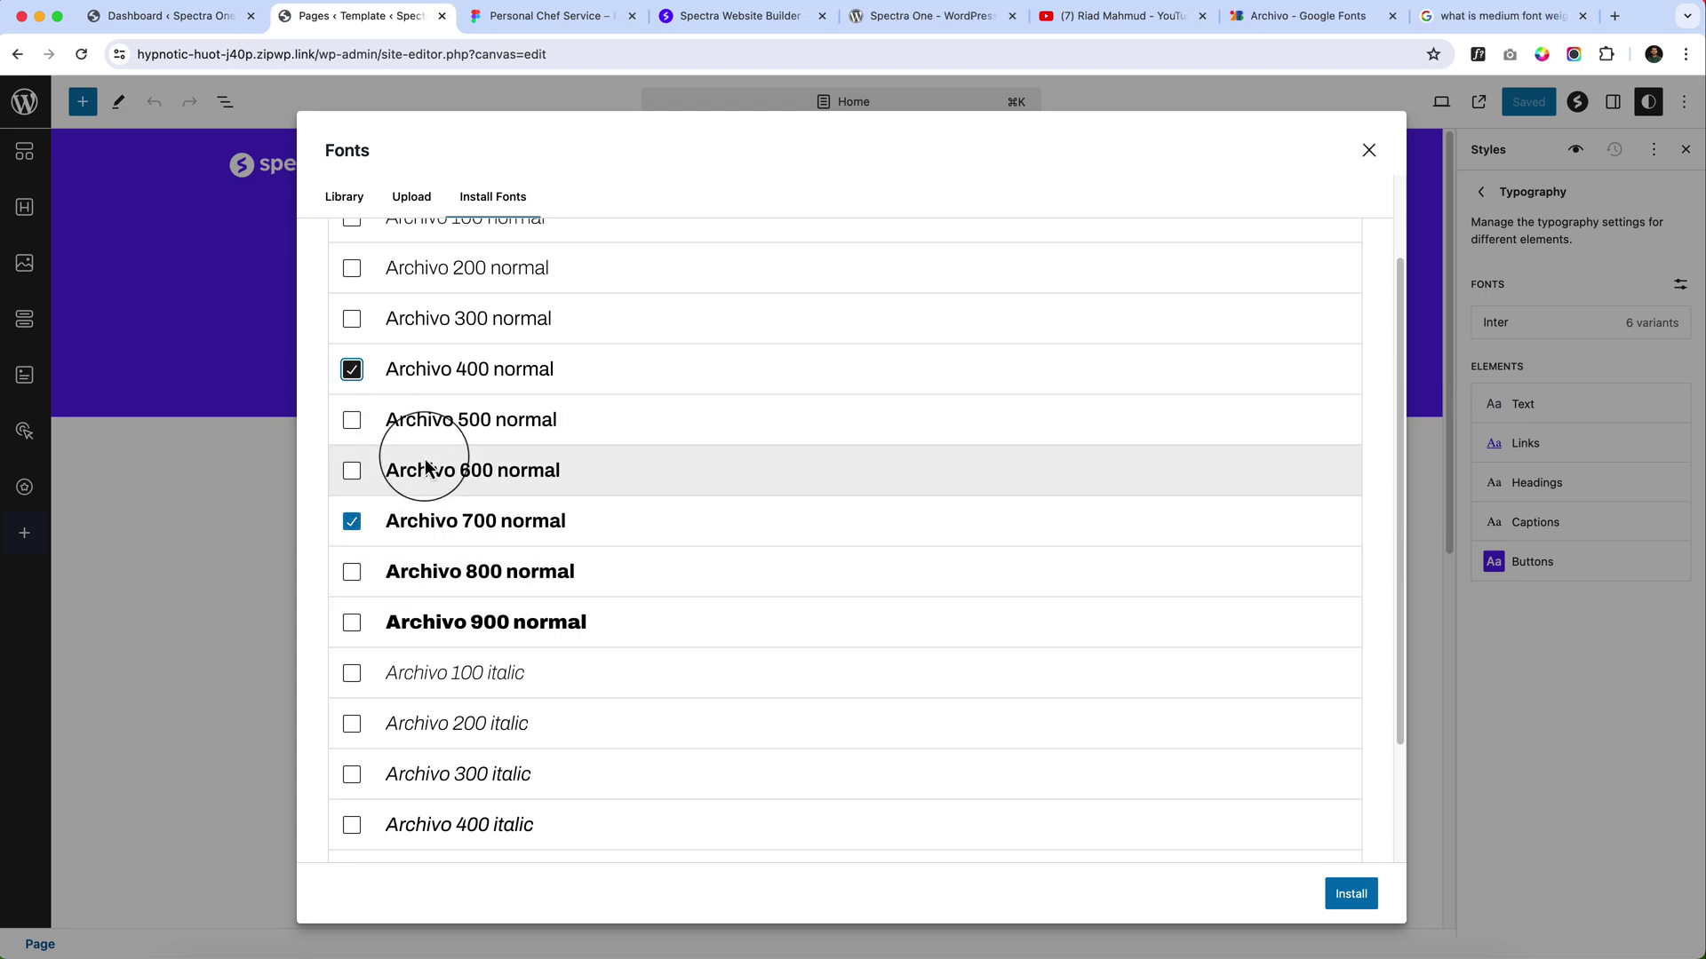
click(350, 515)
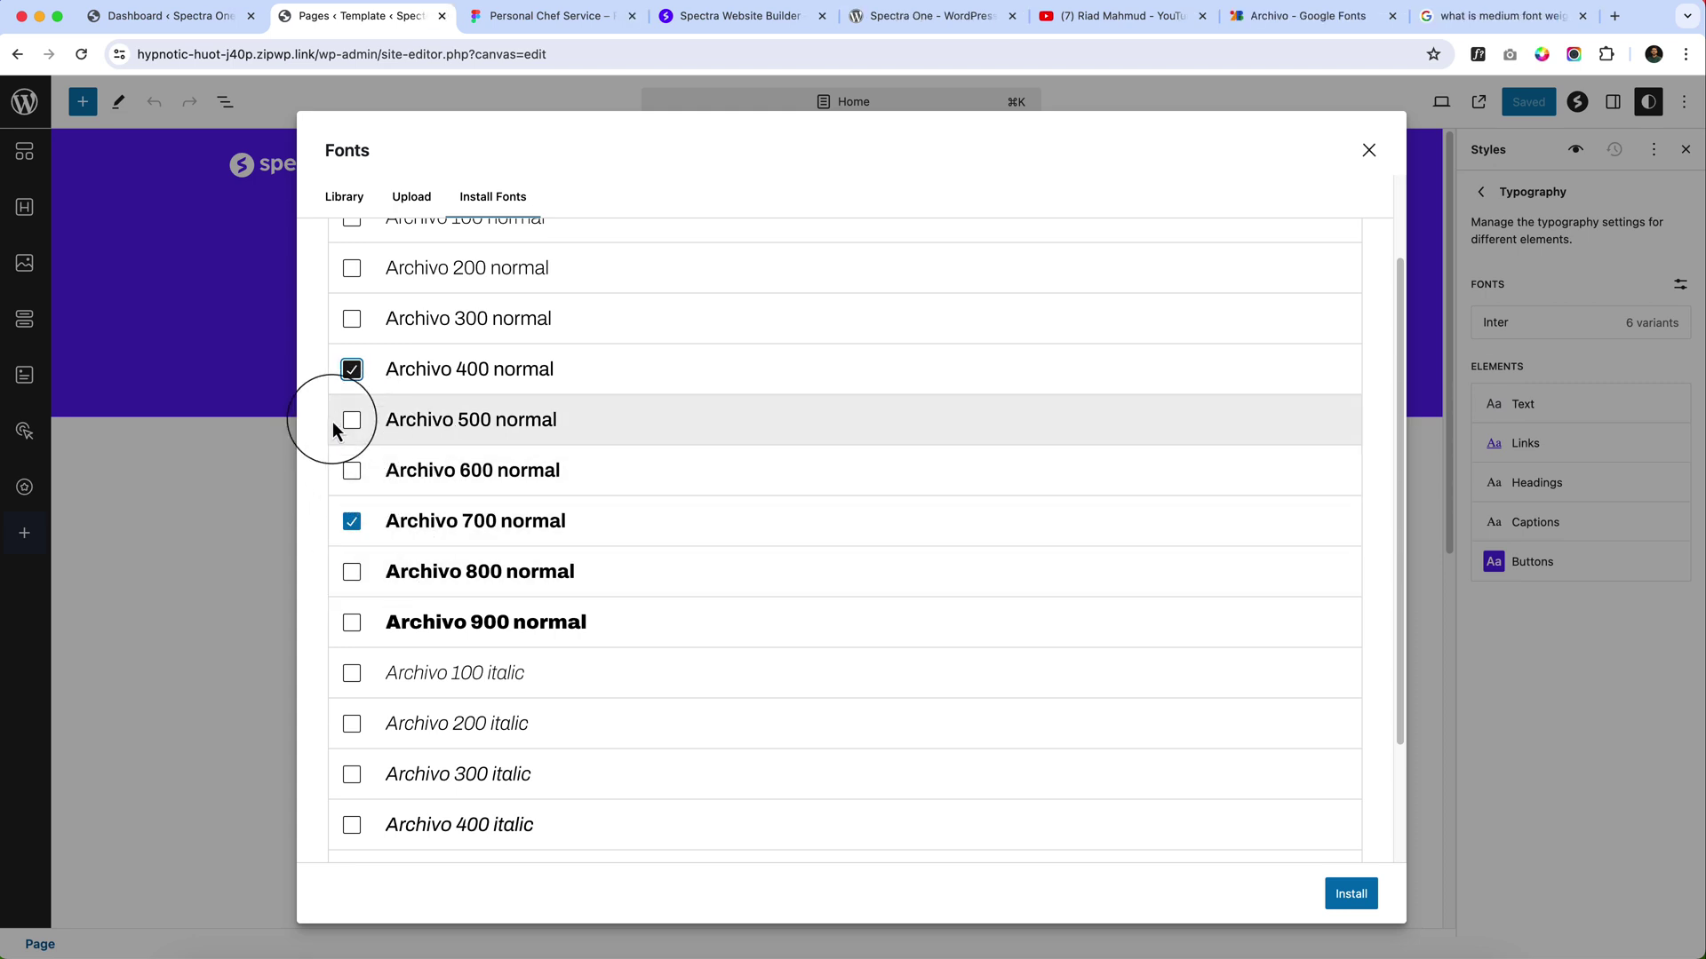
click(352, 421)
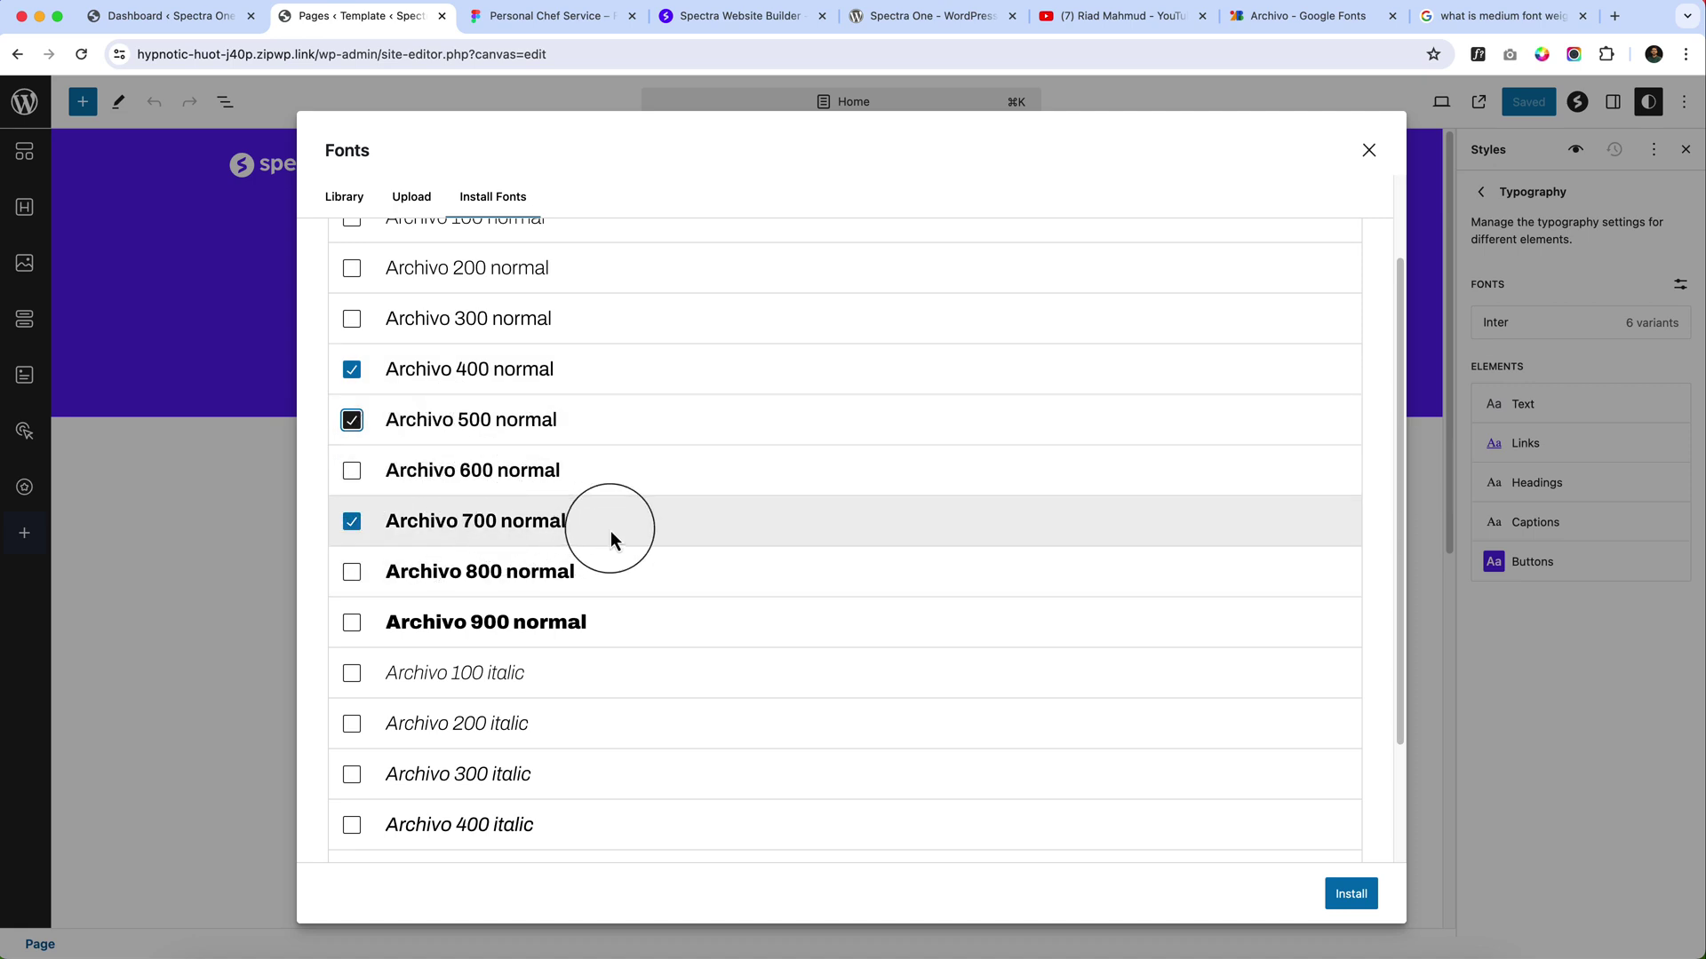
Check the card body text's font settings in Figma, then return to the WordPress font installer.
click(572, 19)
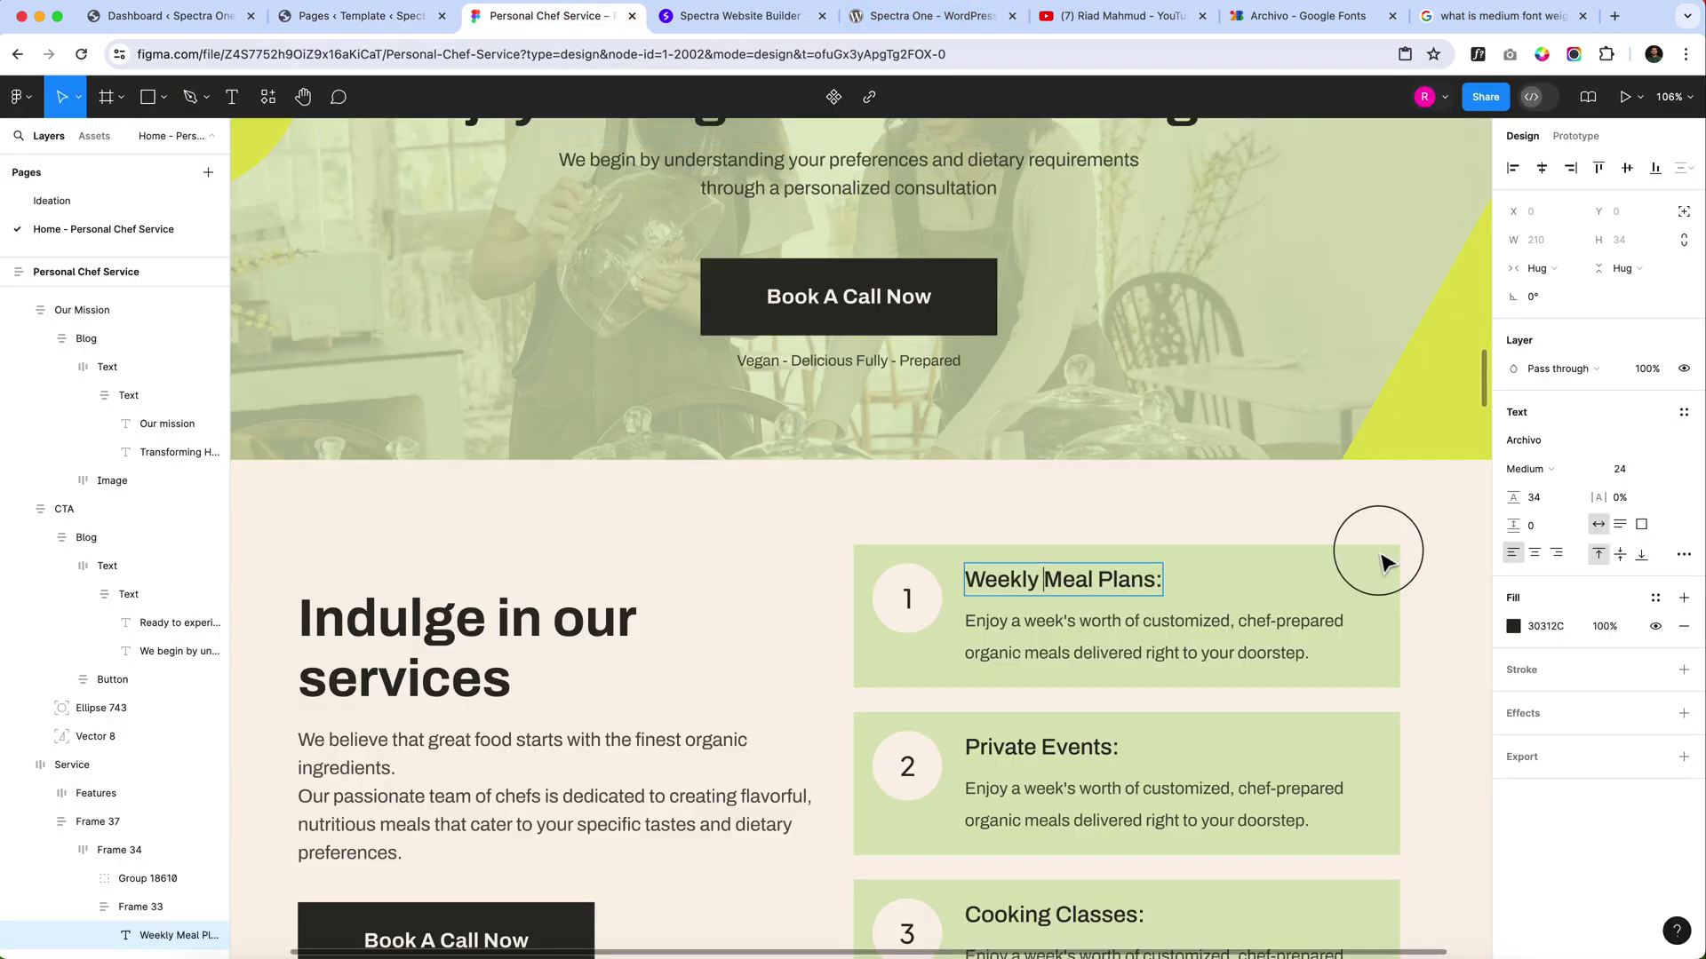
click(1023, 620)
scroll(1201, 121, down, 2)
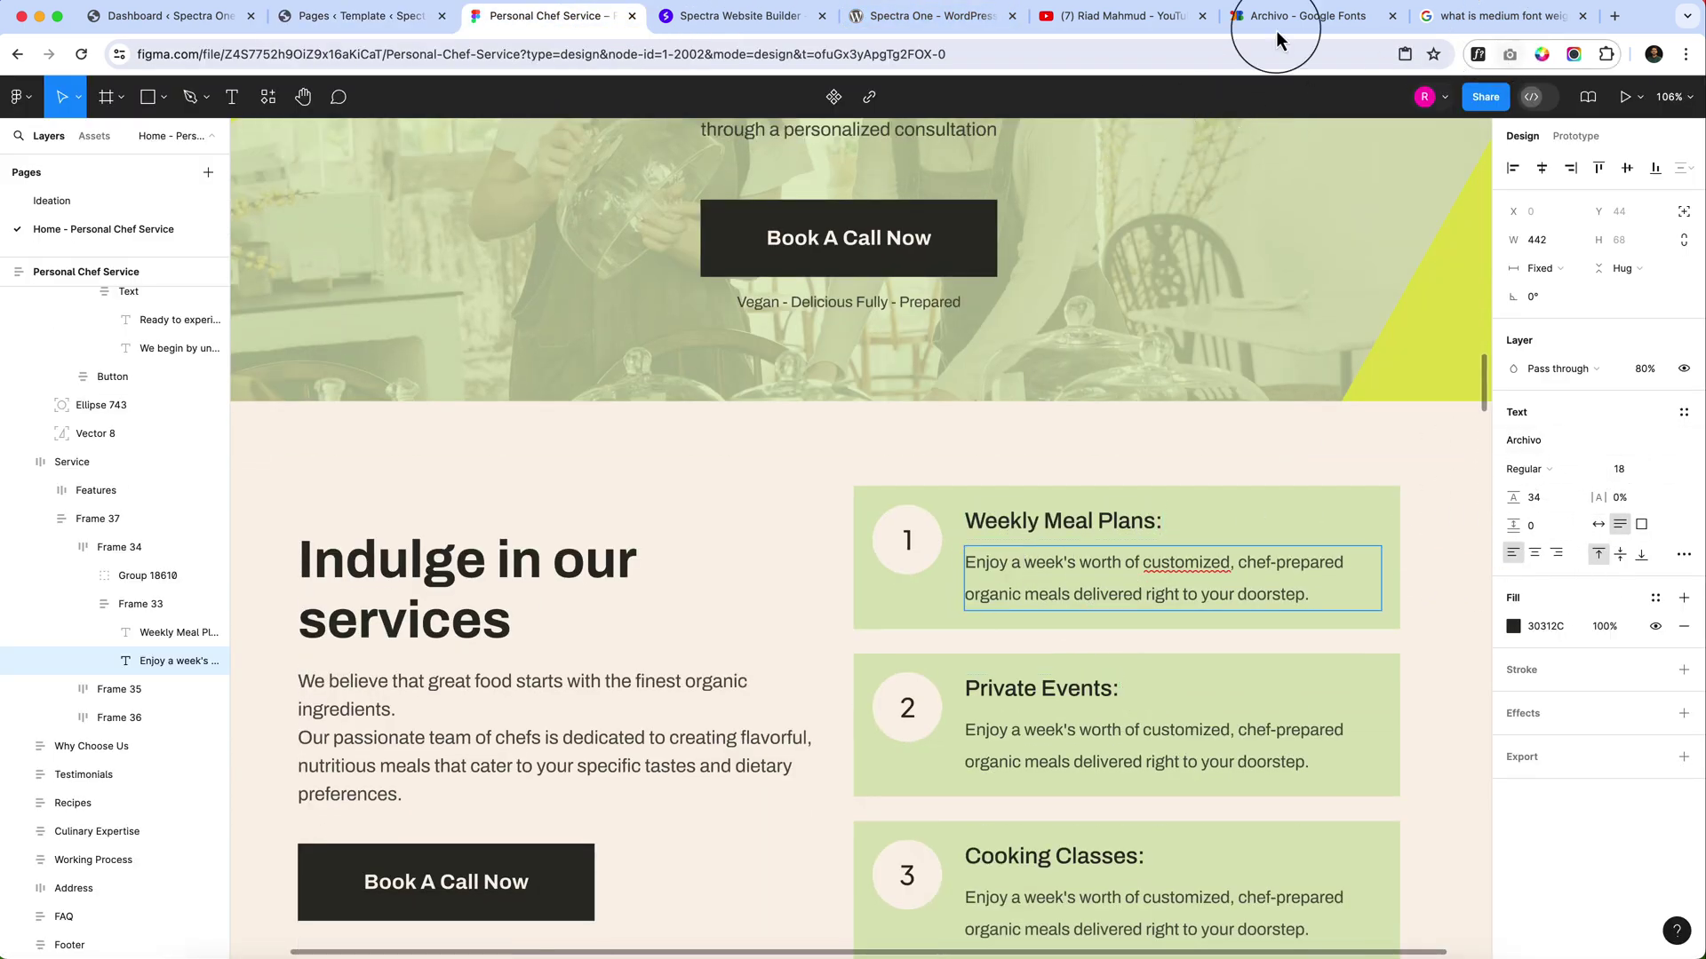
key(ctrl+shift+Tab)
scroll(829, 536, down, 3)
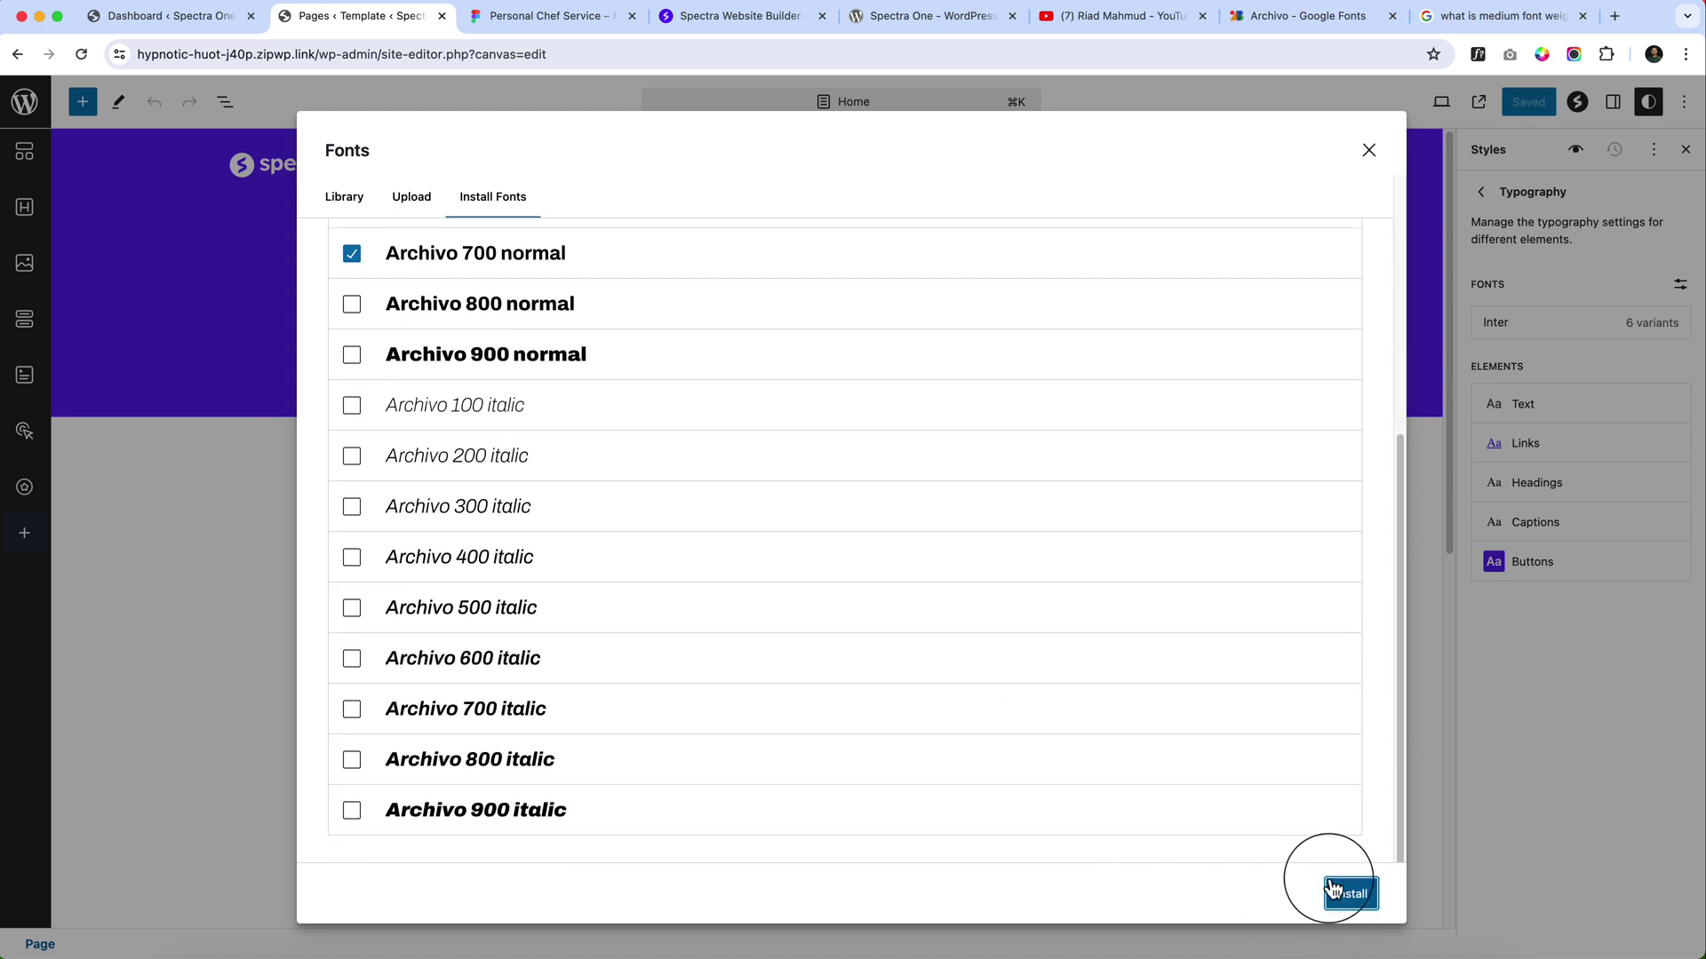
Install Archivo and confirm its three variants (400, 500, 700 normal) appear alongside Inter.
click(1328, 892)
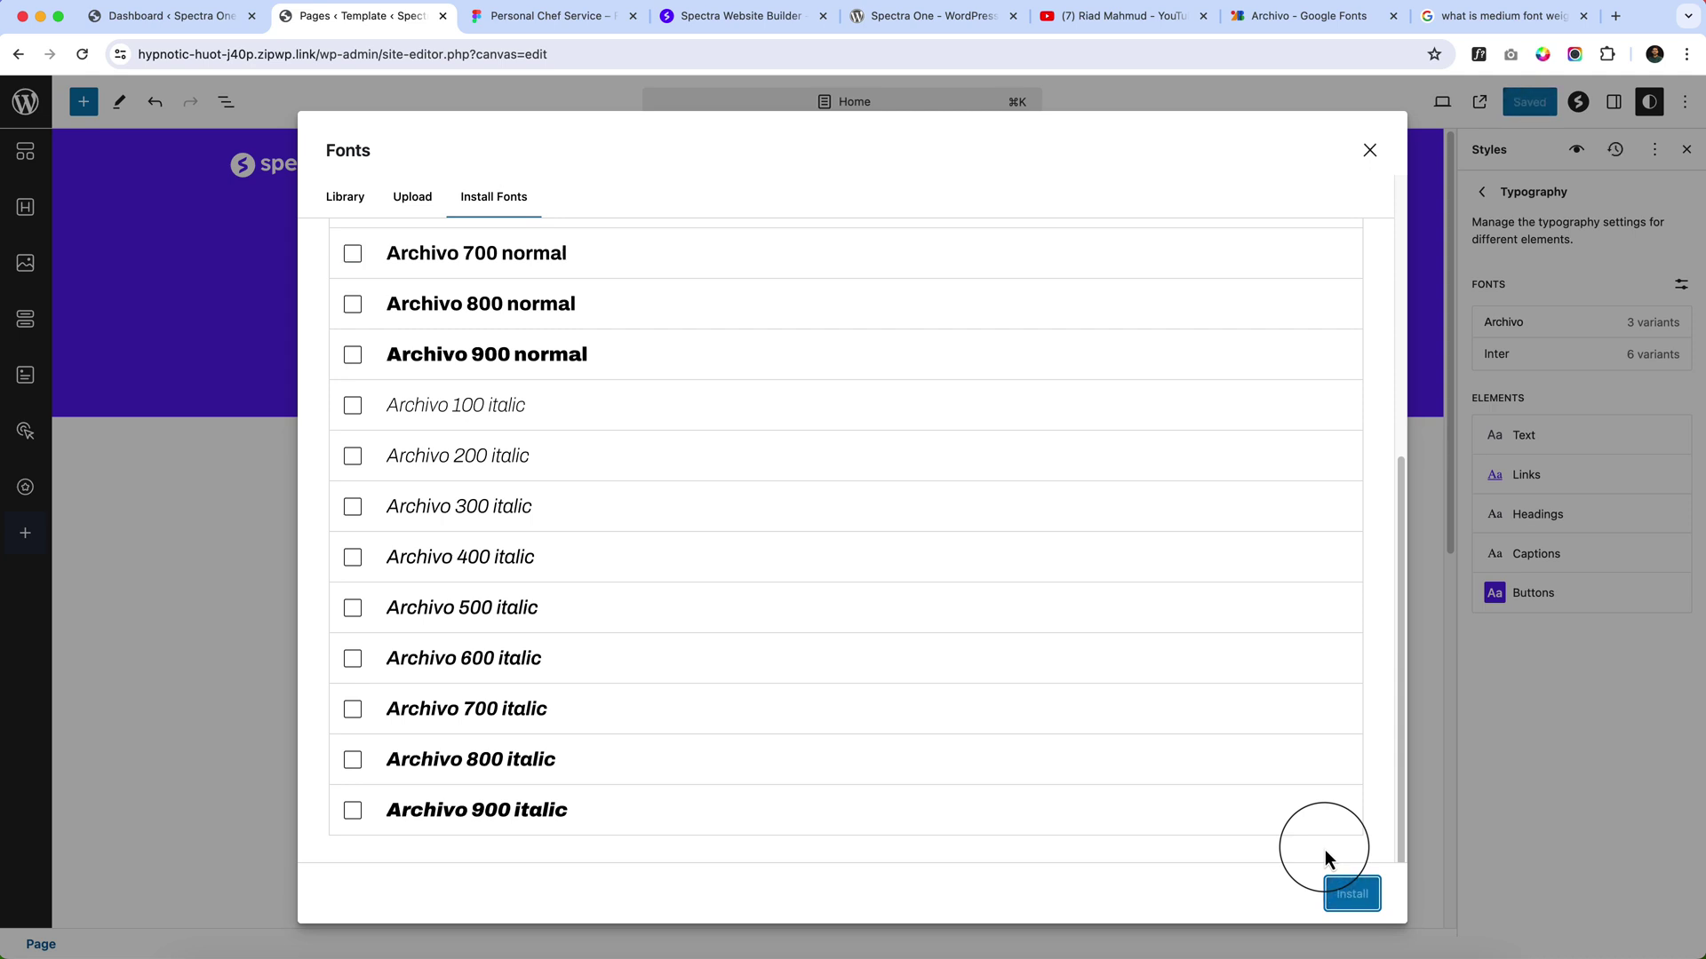
click(1368, 149)
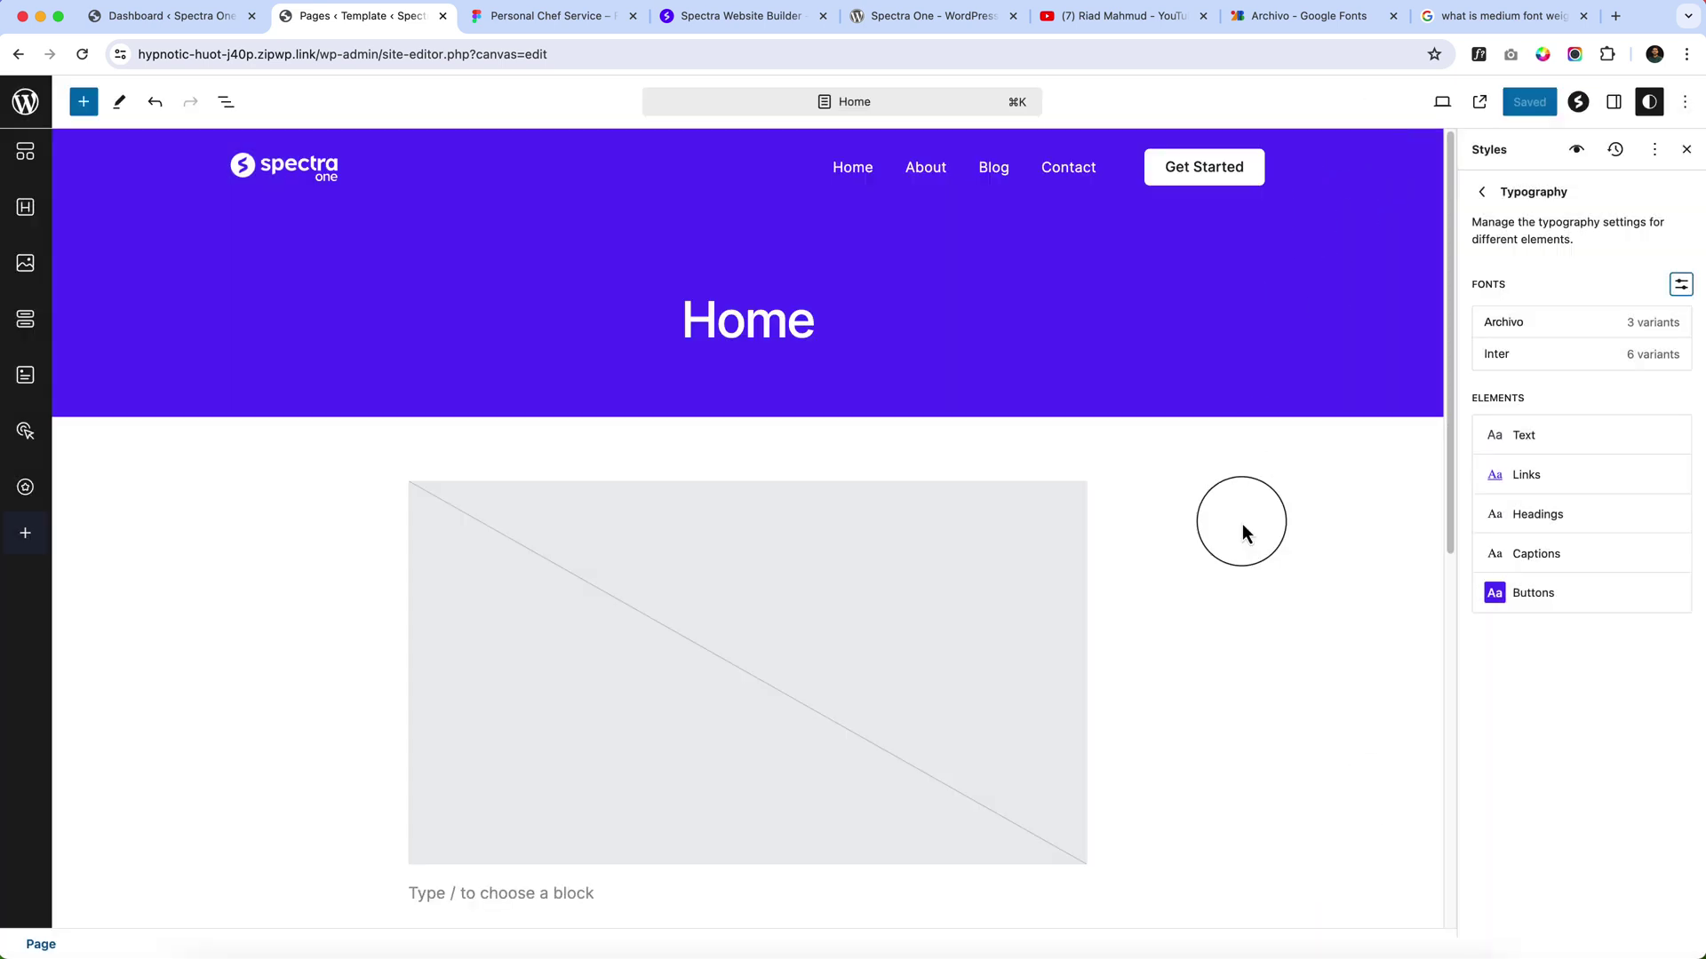
click(1560, 322)
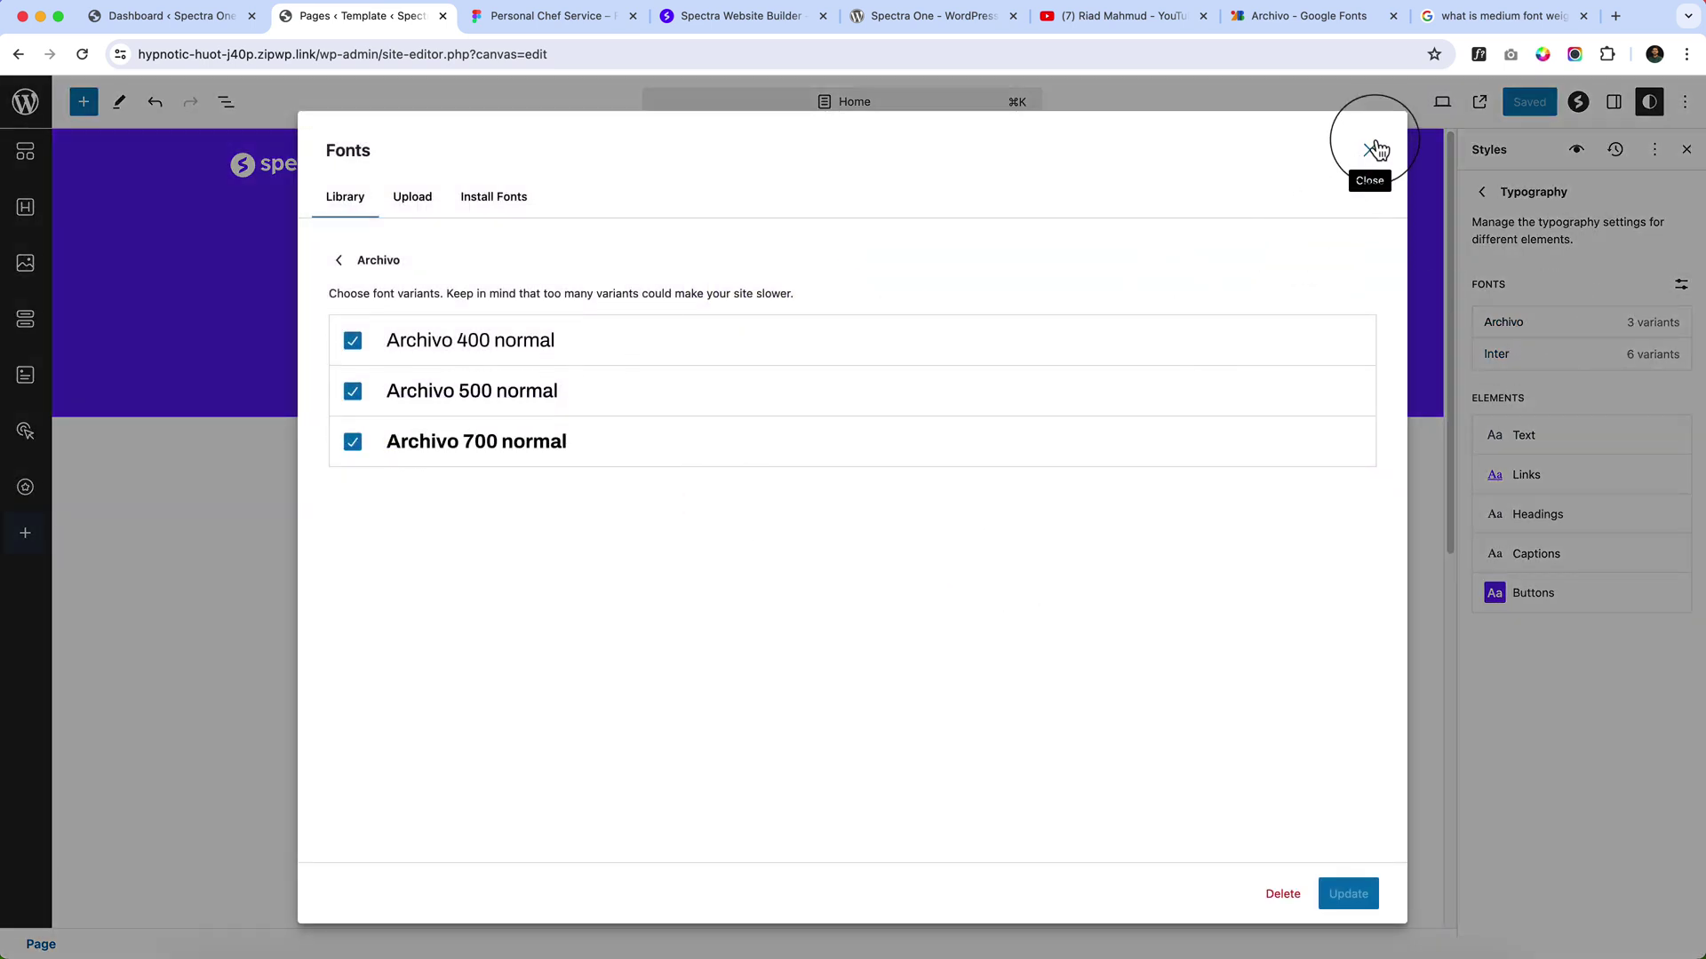
click(1370, 151)
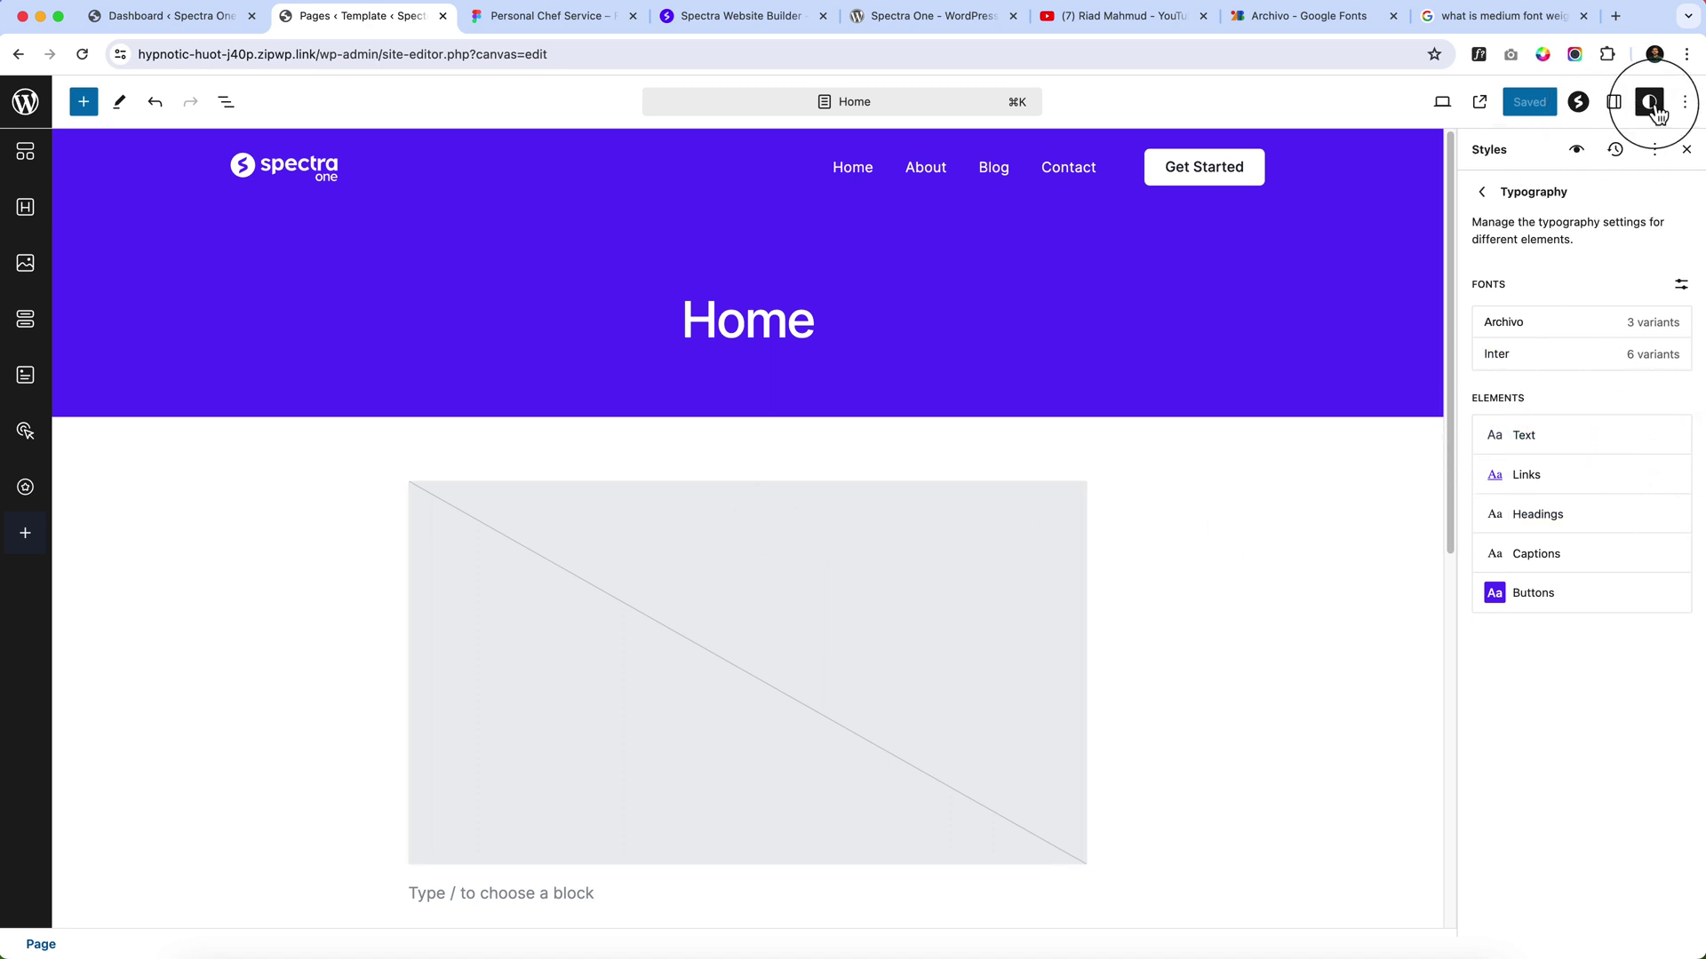
Open the Typography settings for the site's Text element in the Styles sidebar.
click(1482, 192)
click(1427, 354)
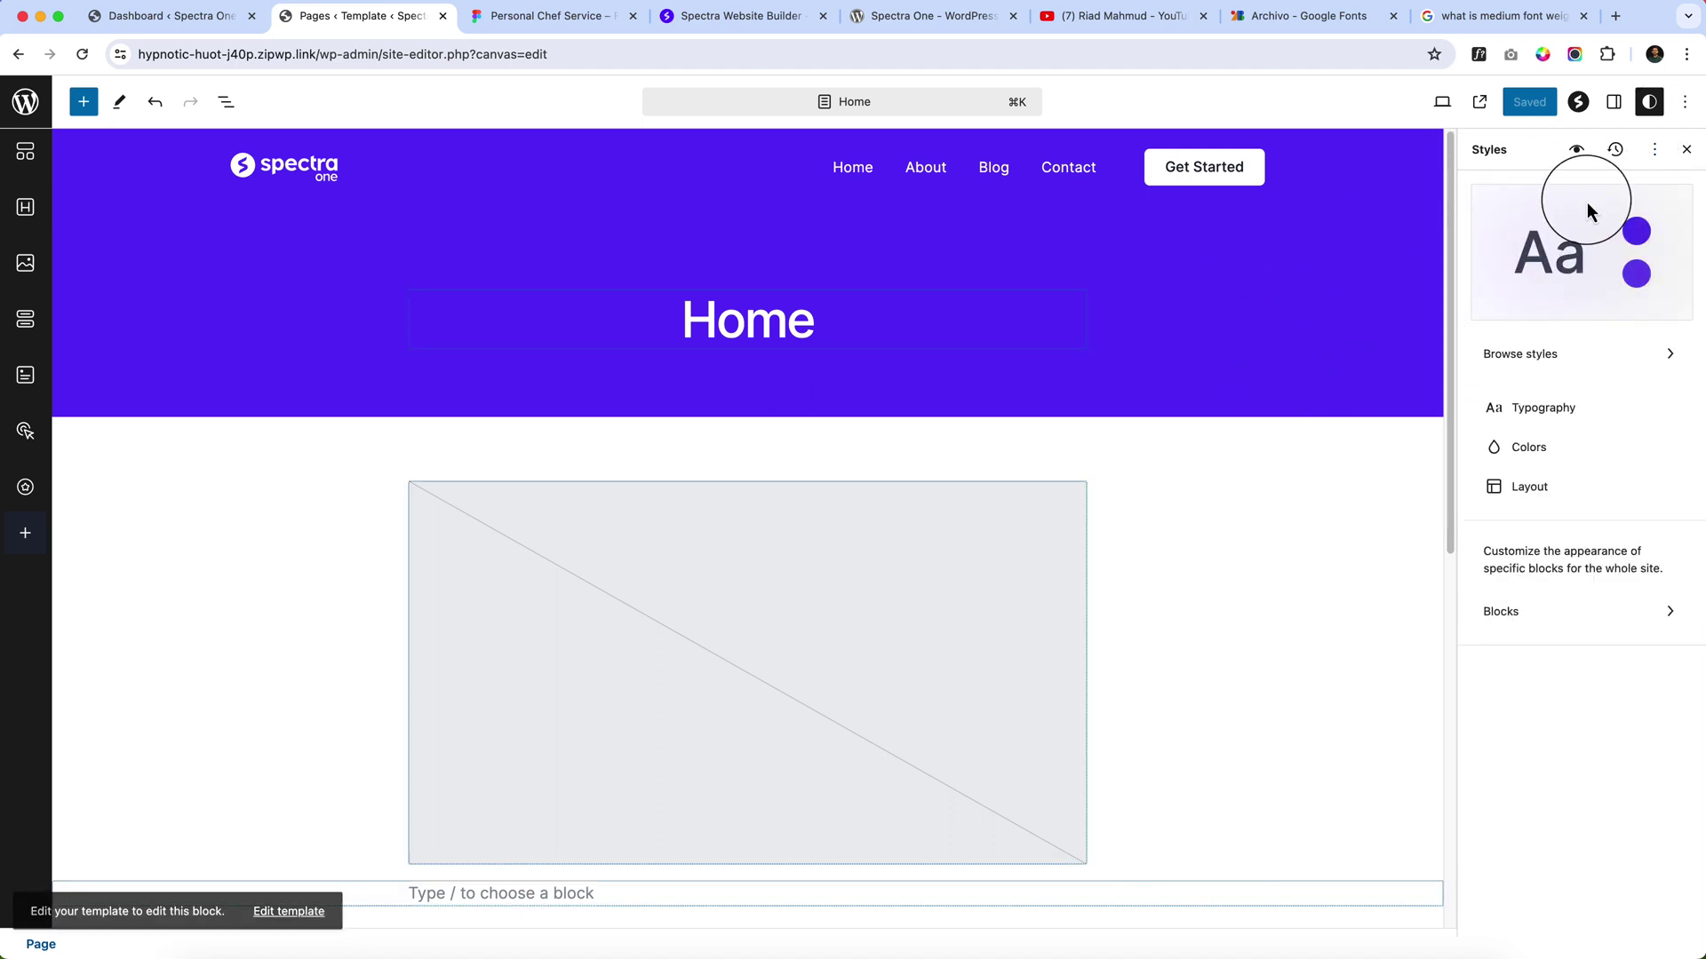
click(1688, 149)
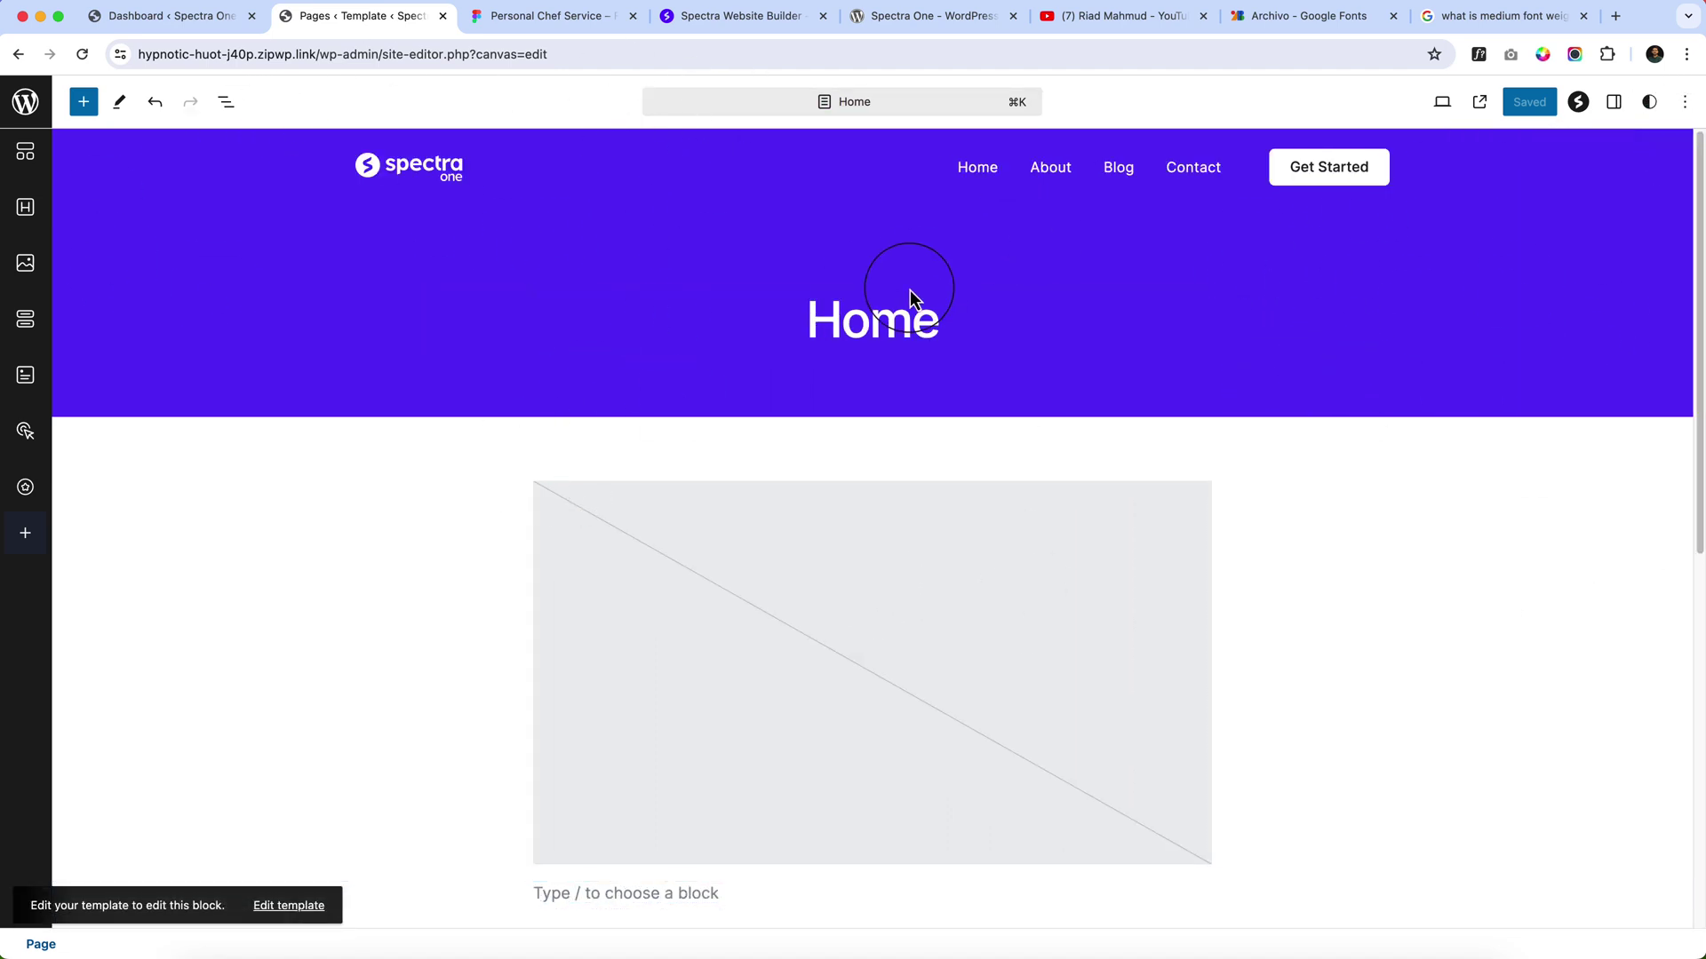
click(1652, 105)
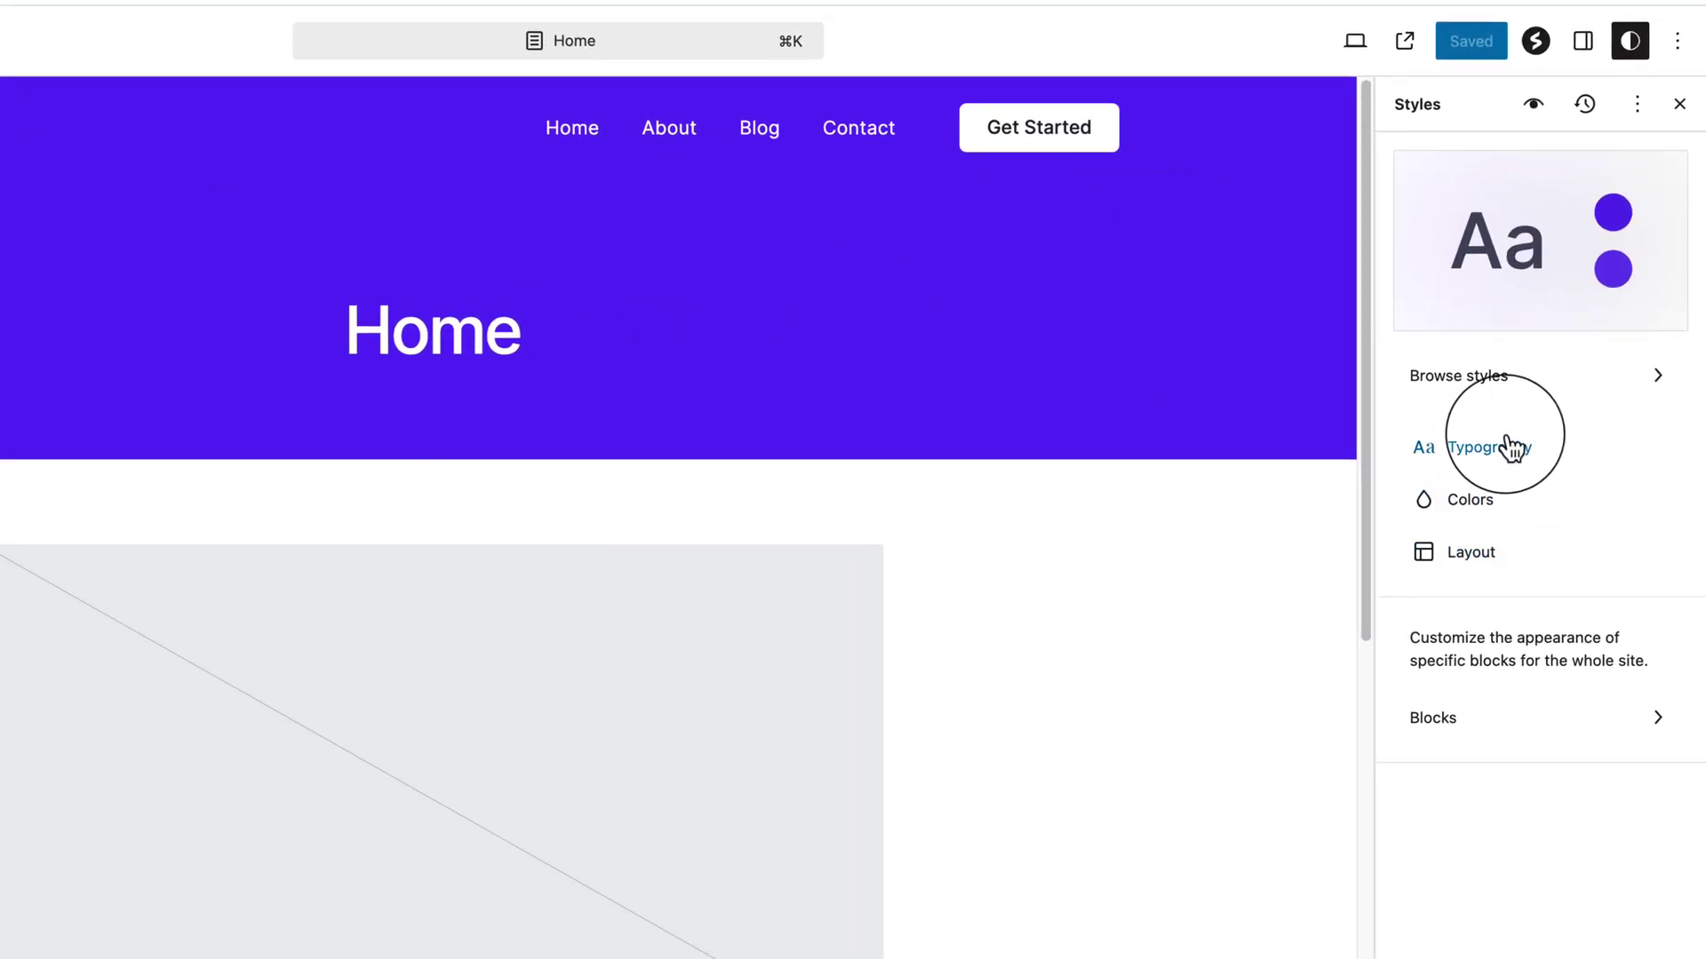
click(1497, 451)
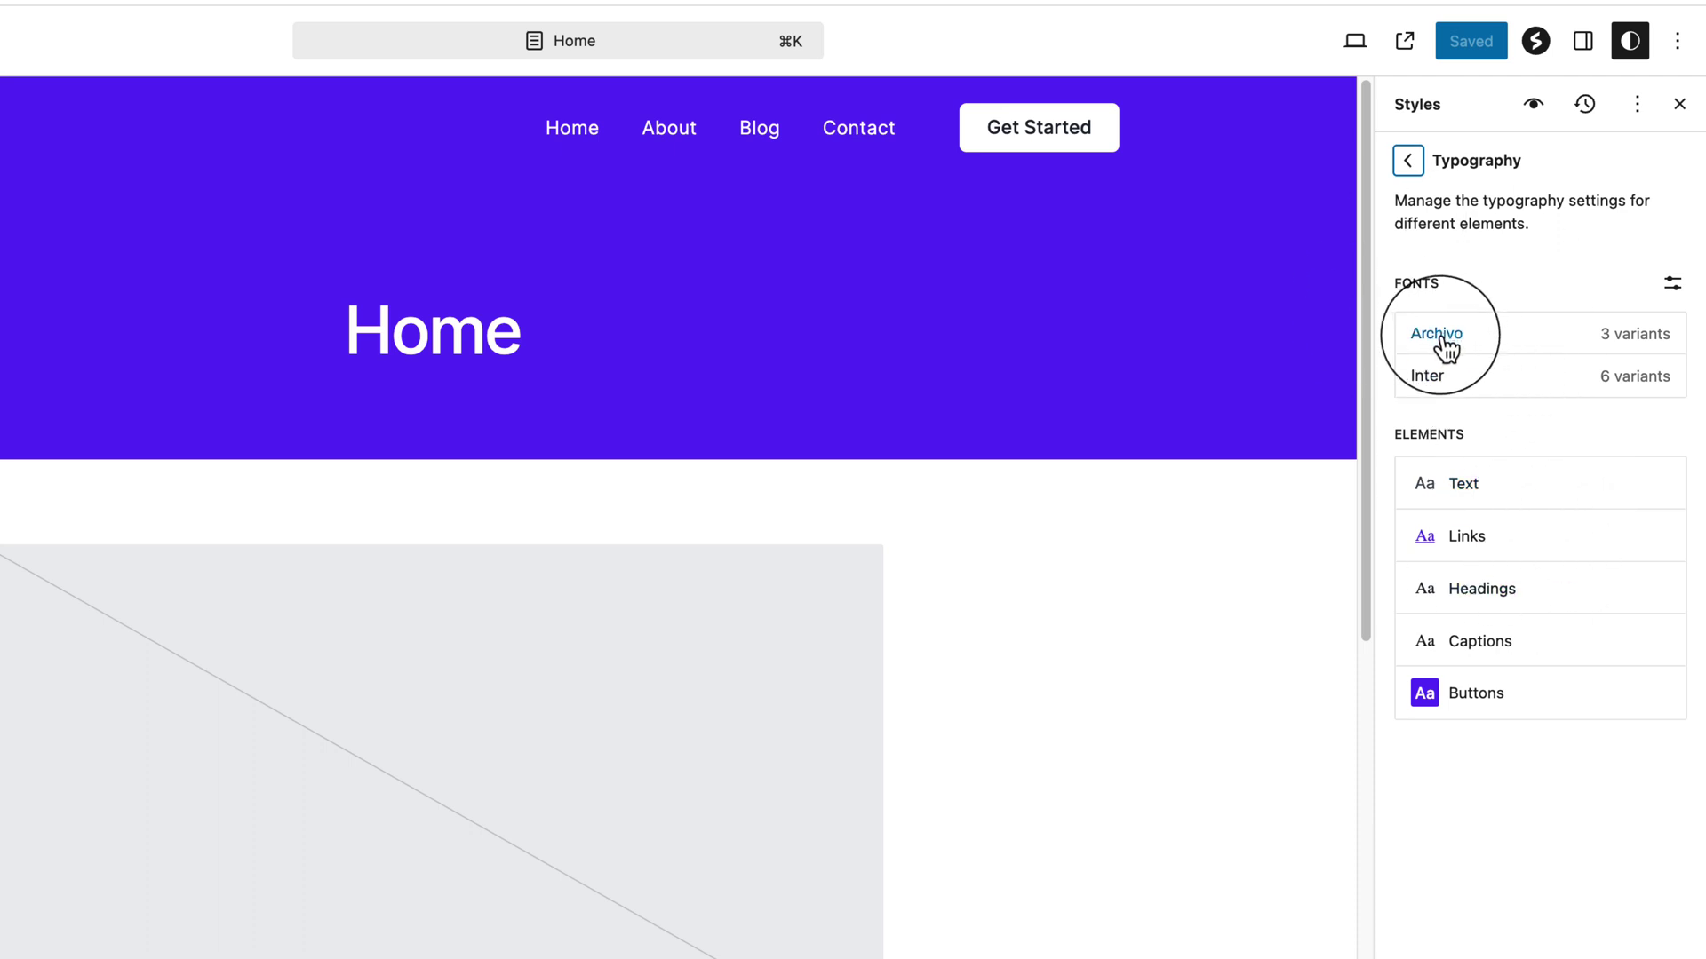
click(1495, 500)
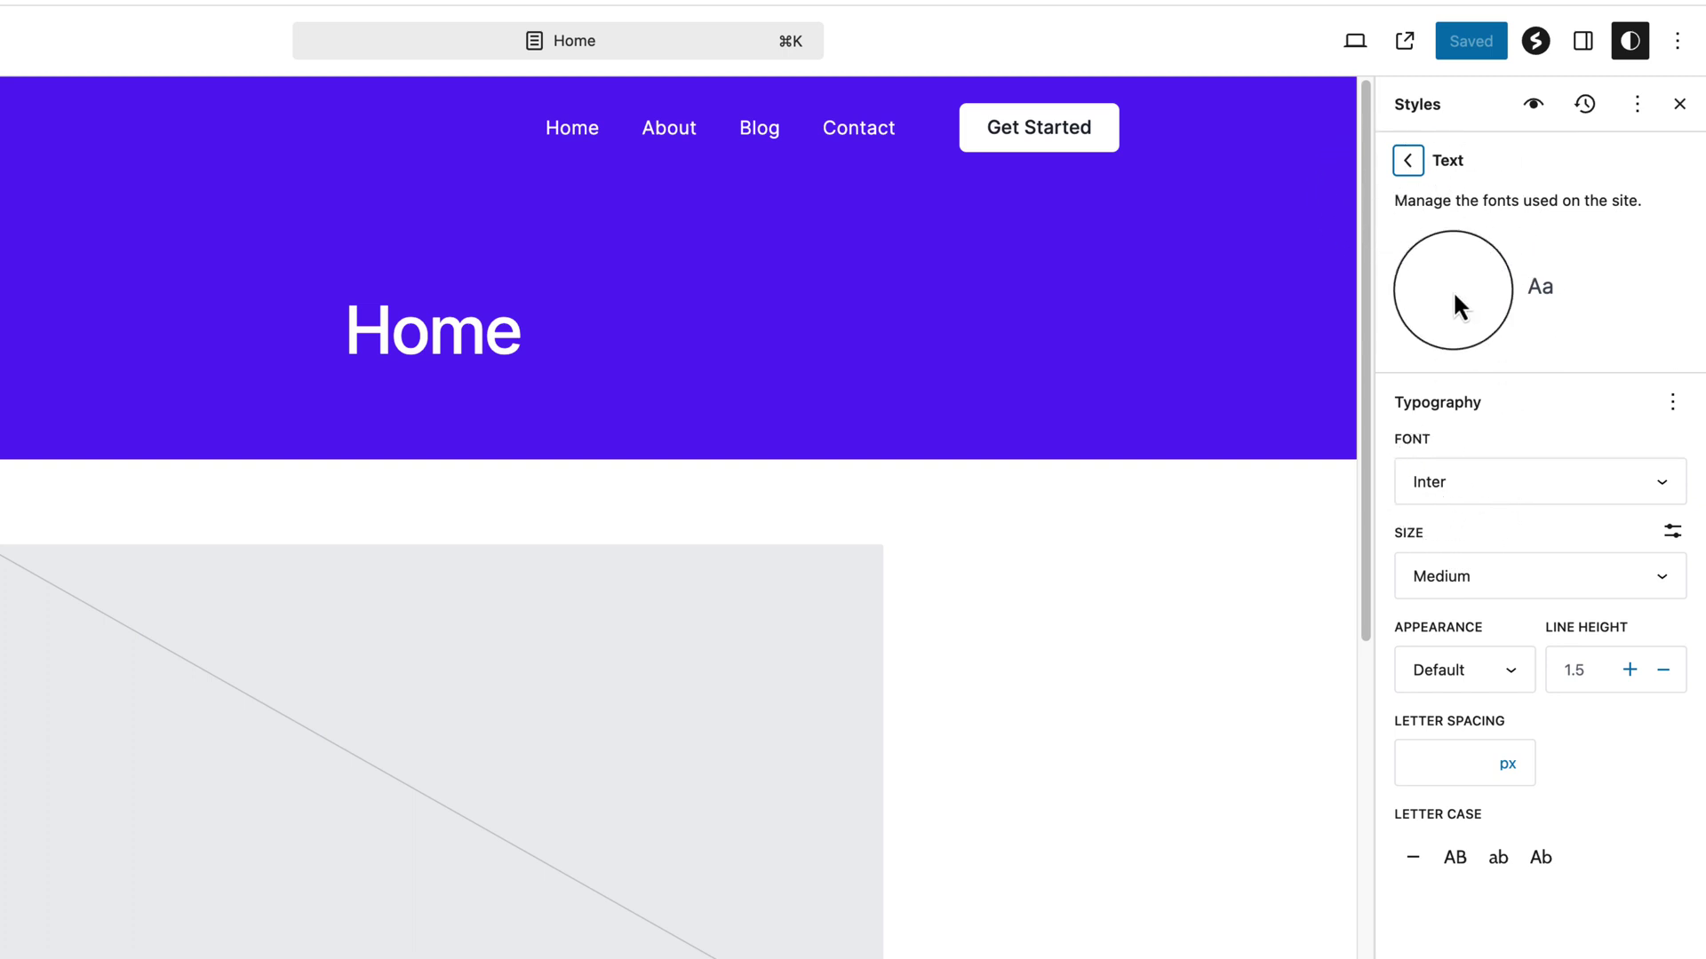
Set the body text font to Archivo with a custom size of 20 px.
click(1460, 507)
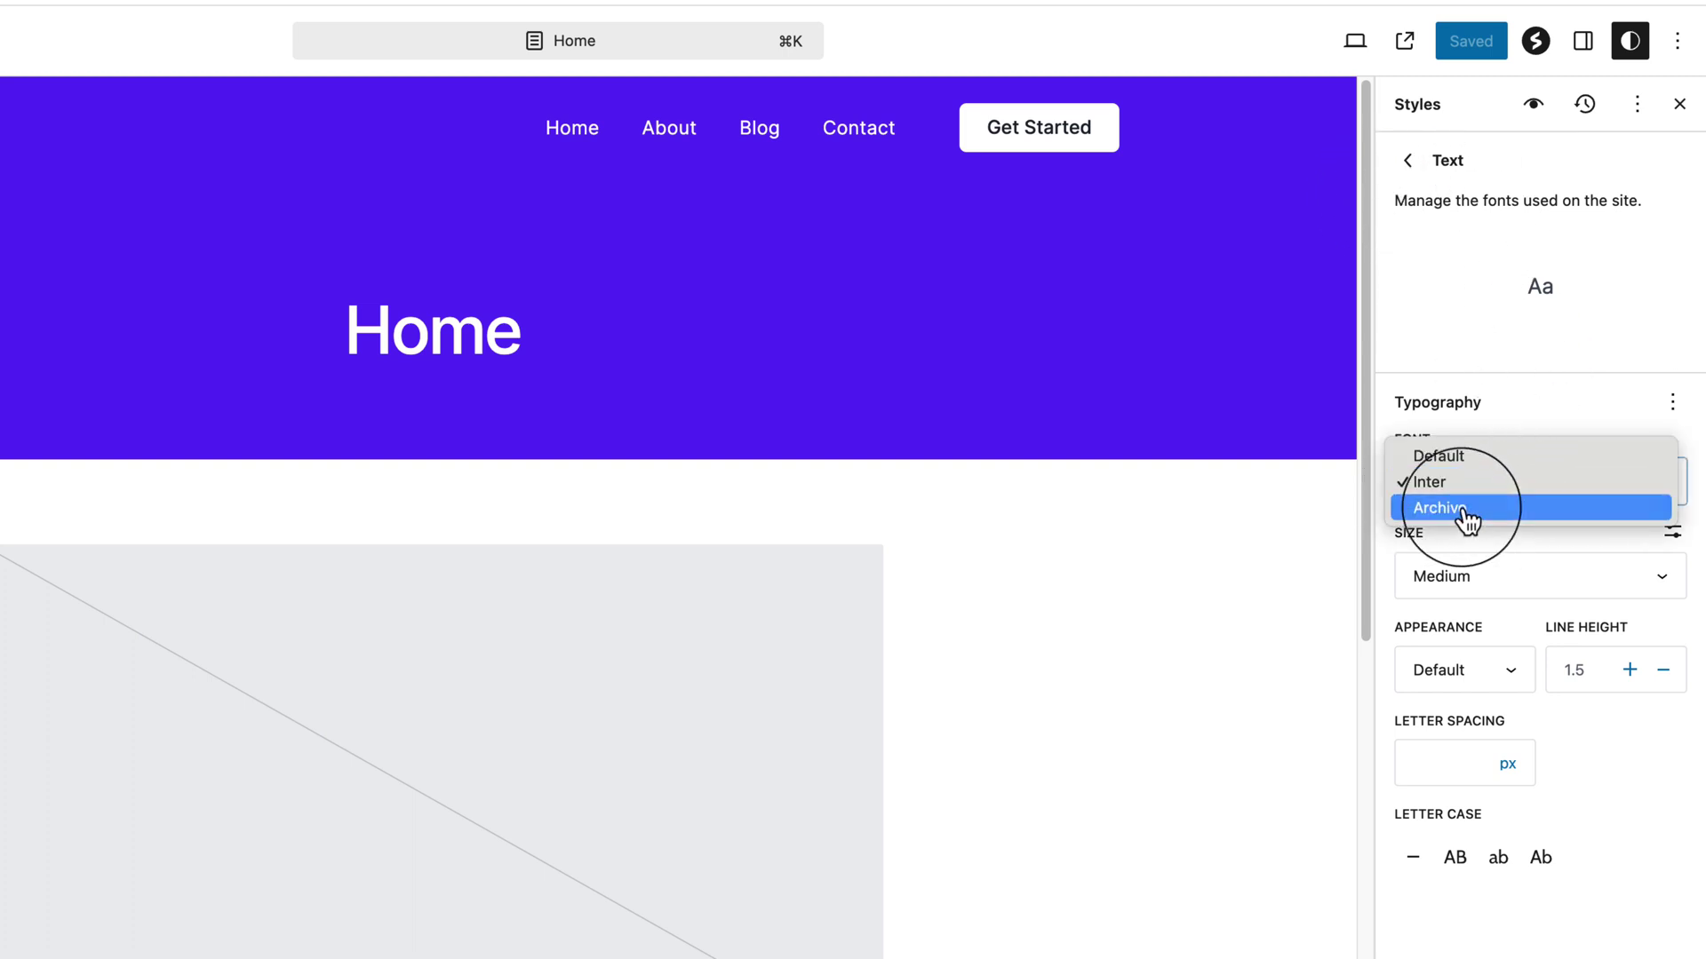
click(1468, 518)
click(1489, 594)
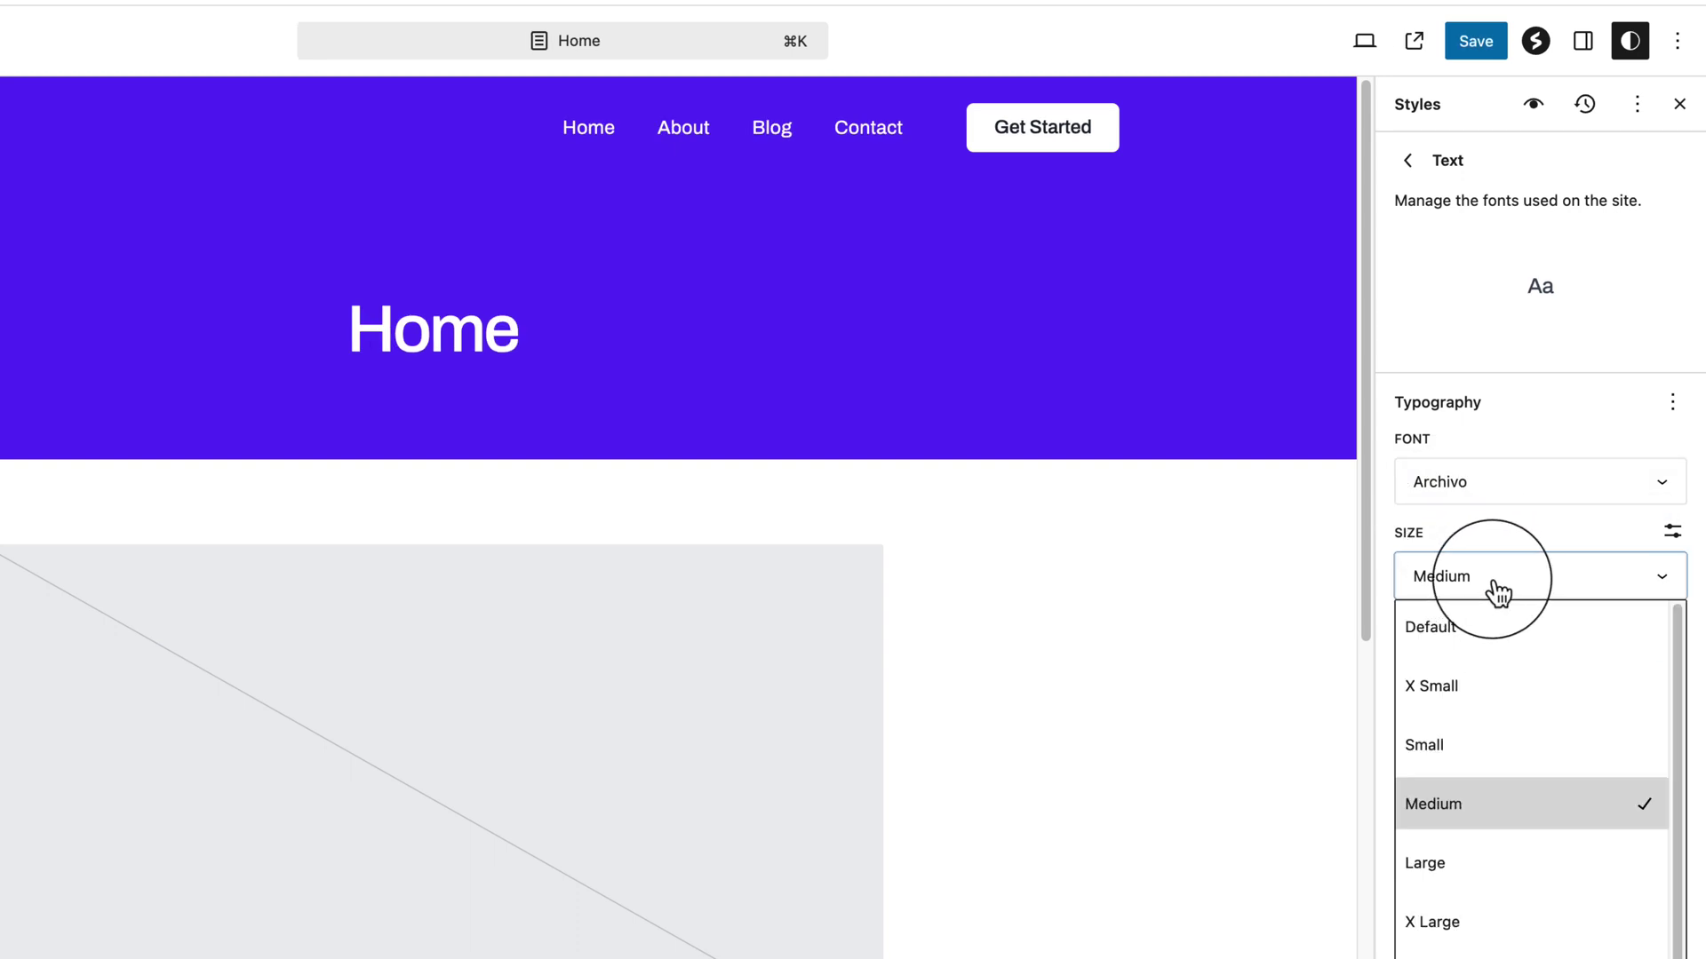
click(1672, 533)
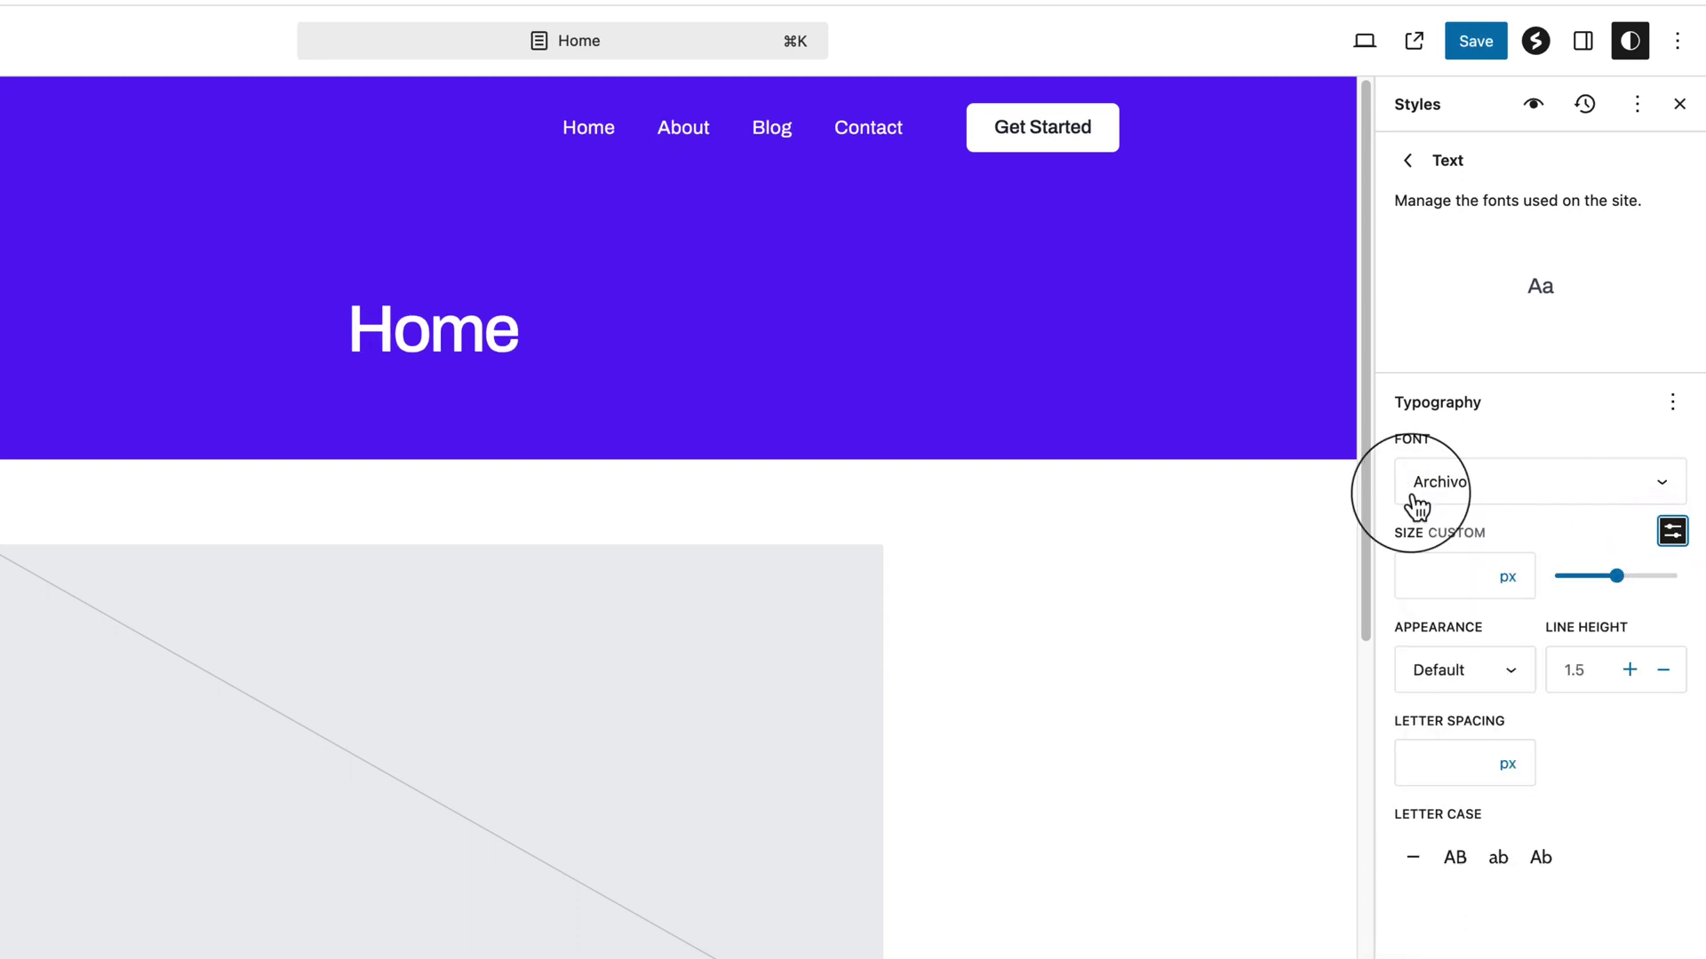
click(1445, 577)
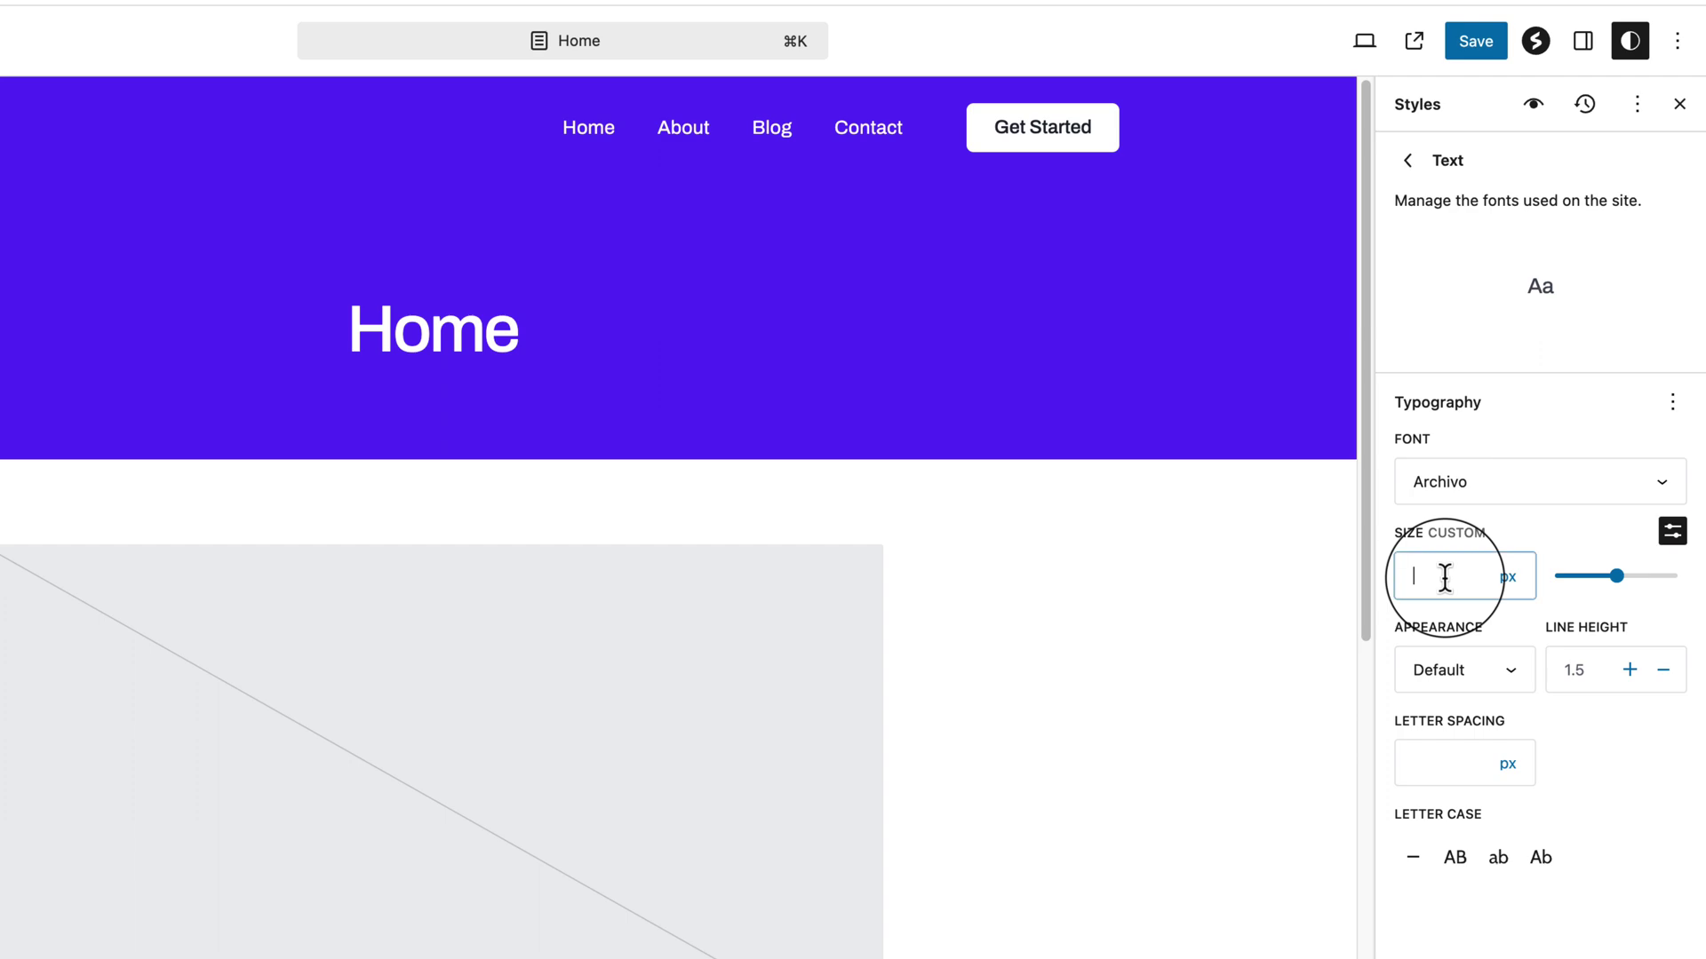
text(20)
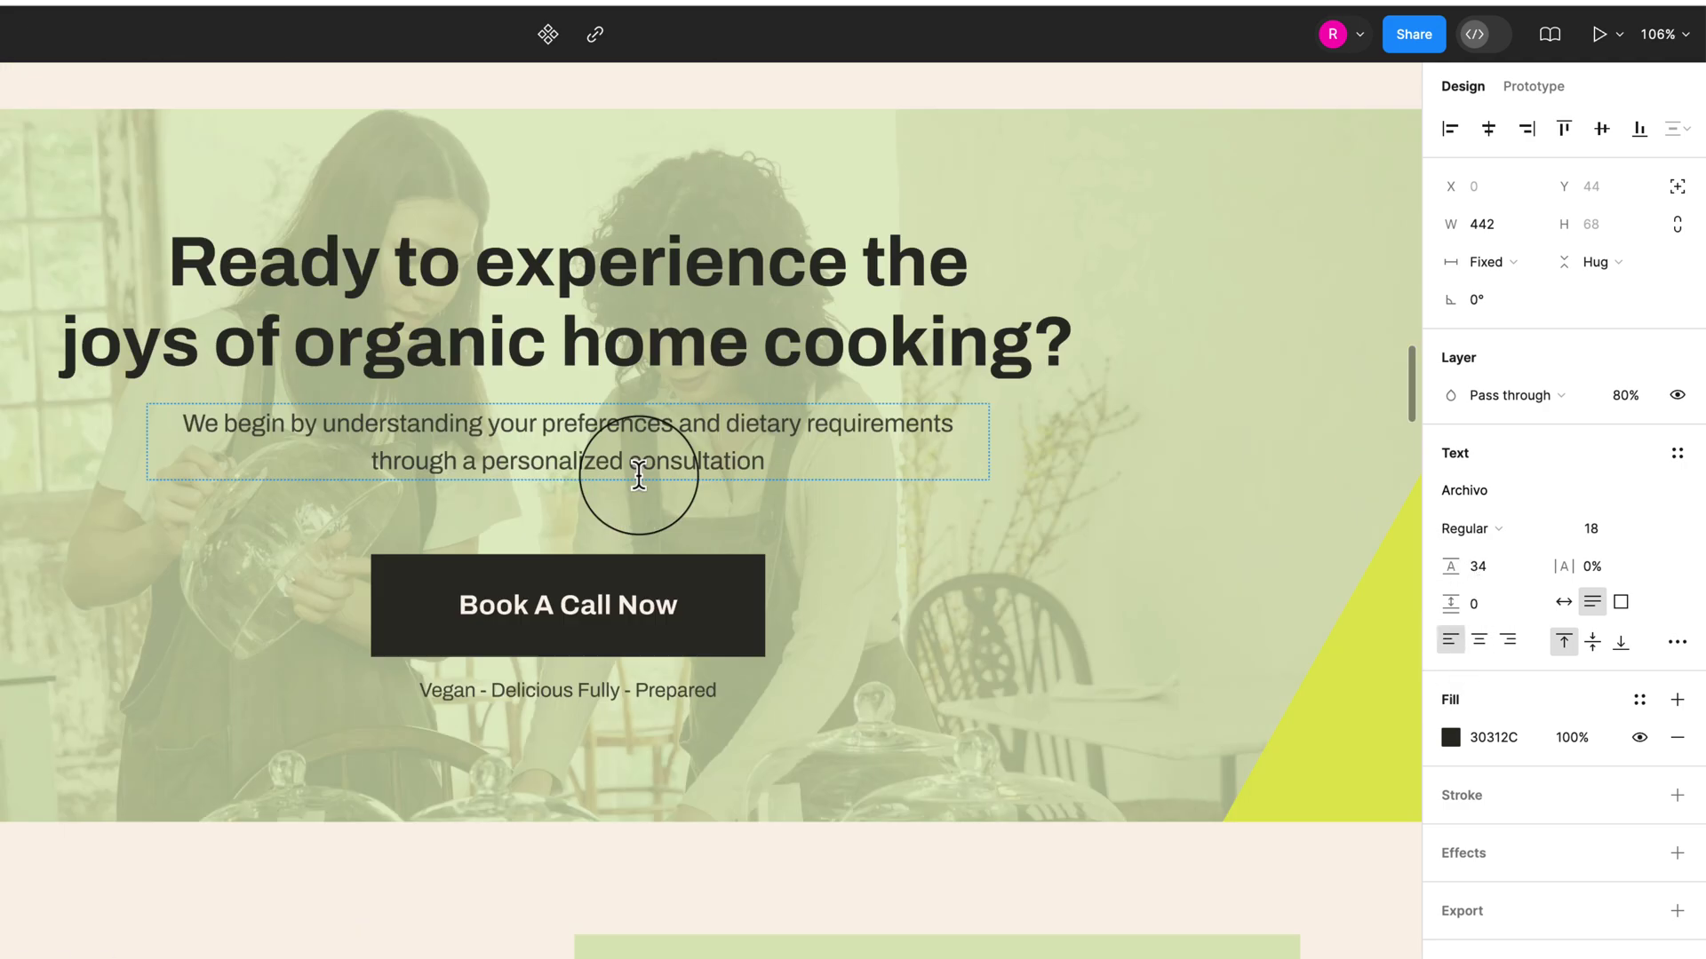
scroll(654, 453, up, 5)
click(569, 437)
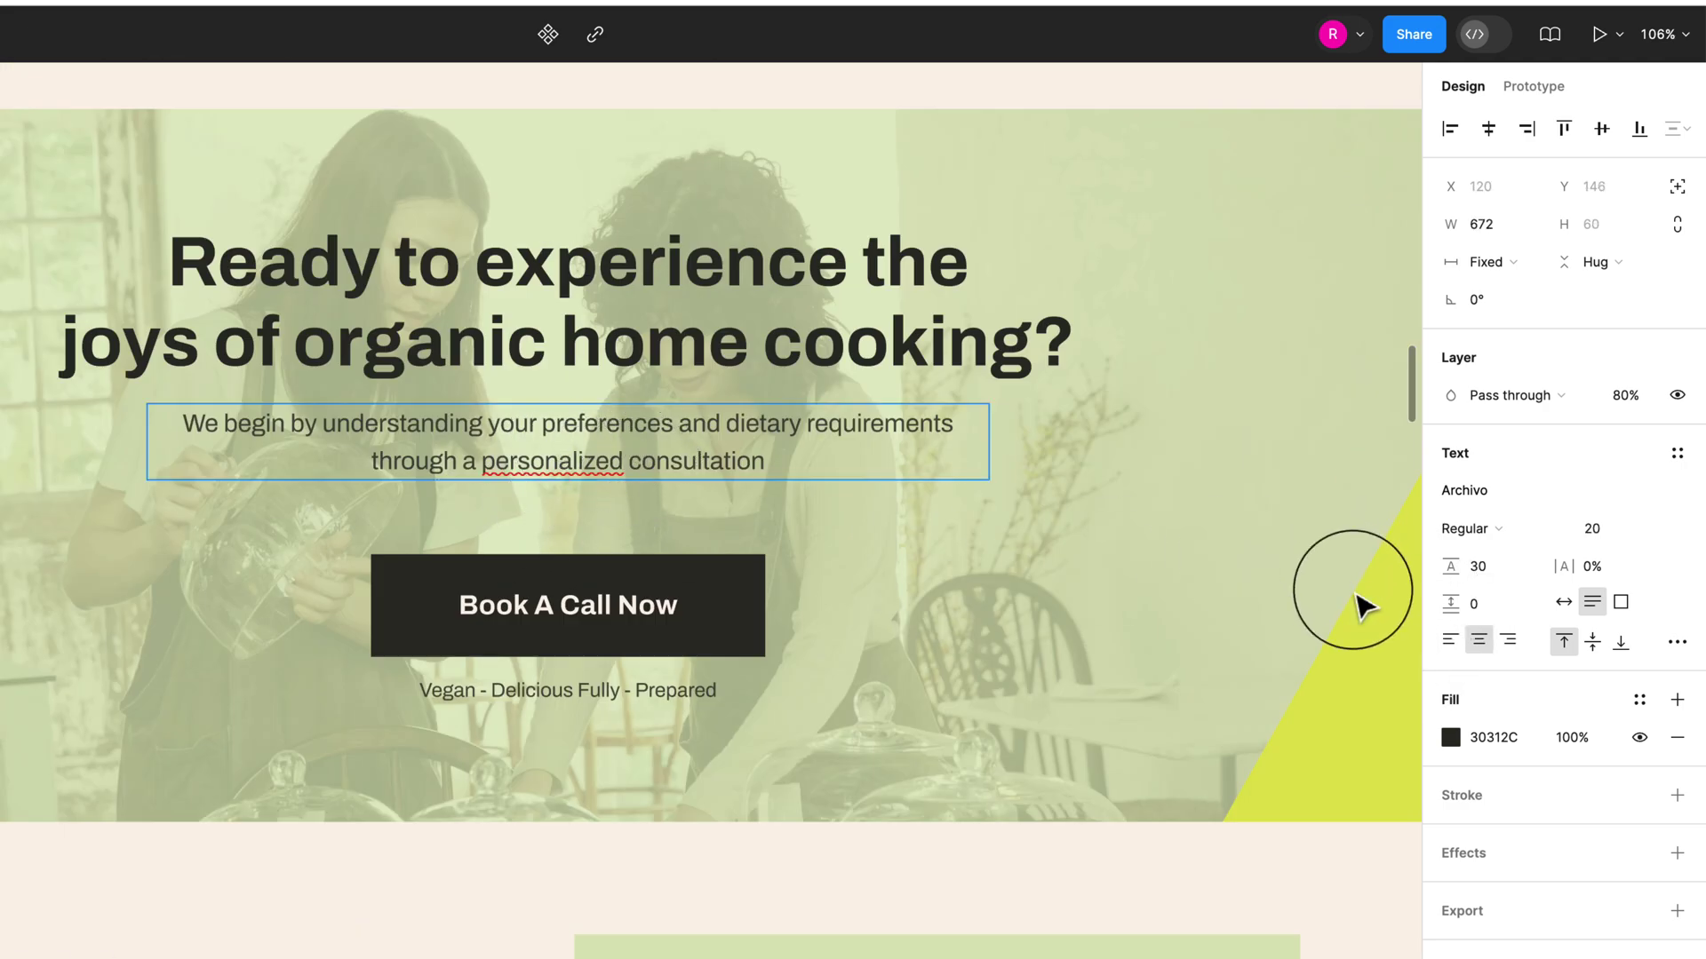
scroll(229, 433, up, 8)
scroll(230, 434, up, 5)
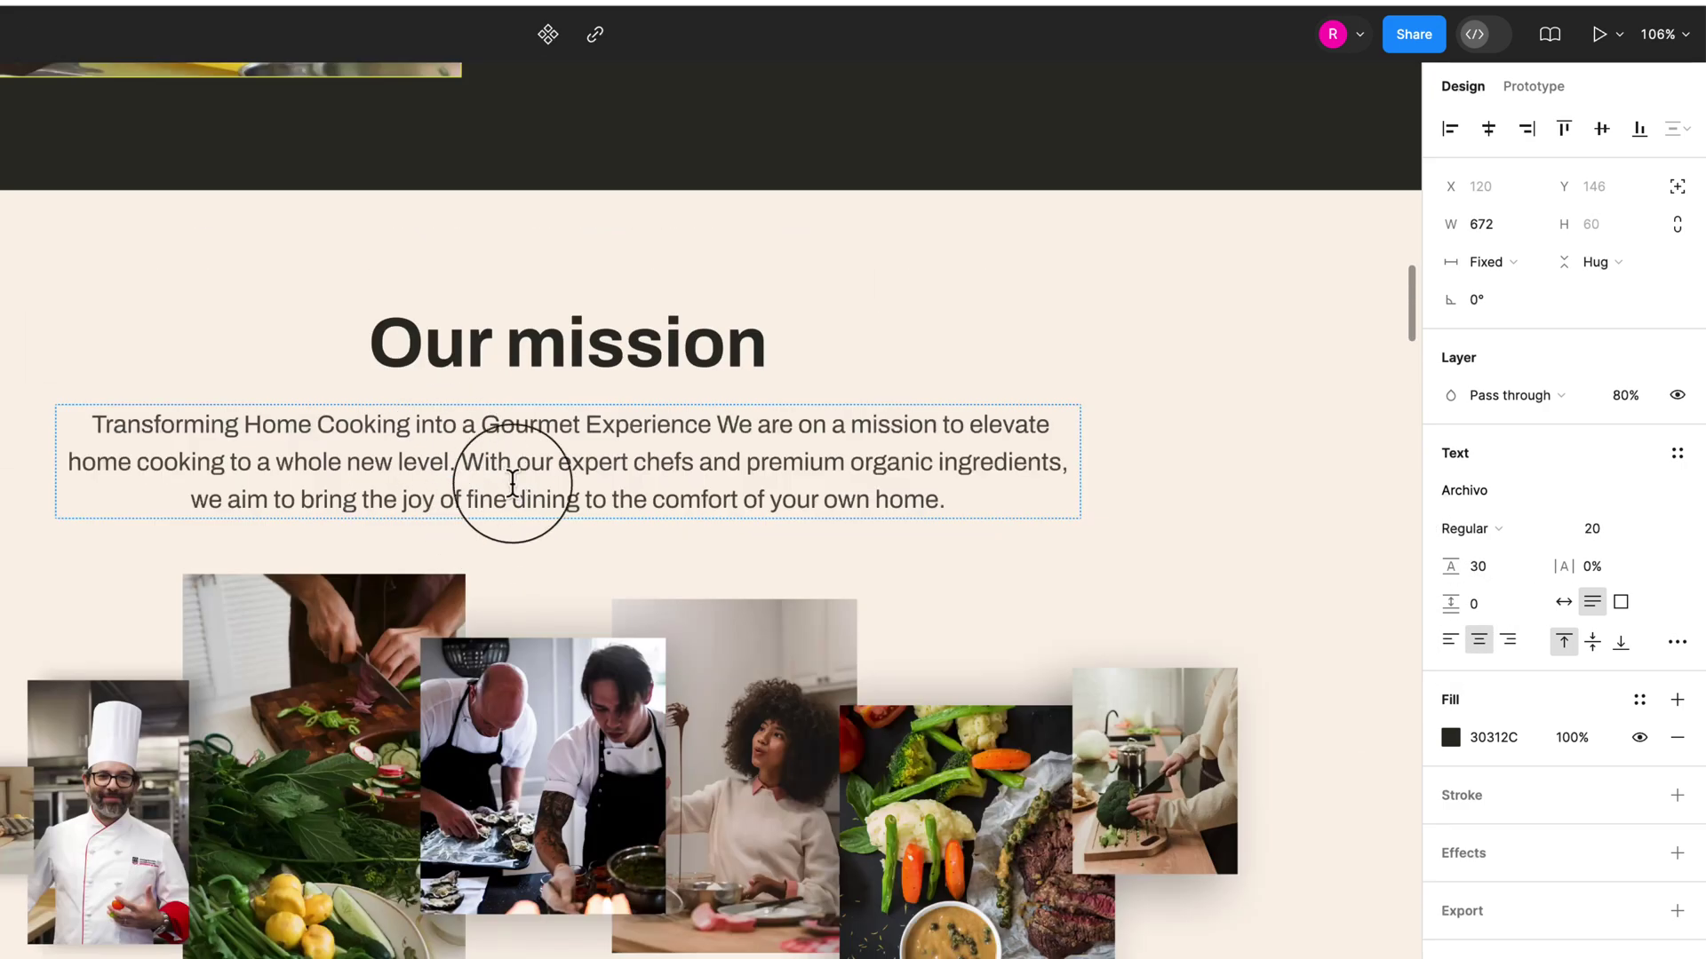
click(525, 484)
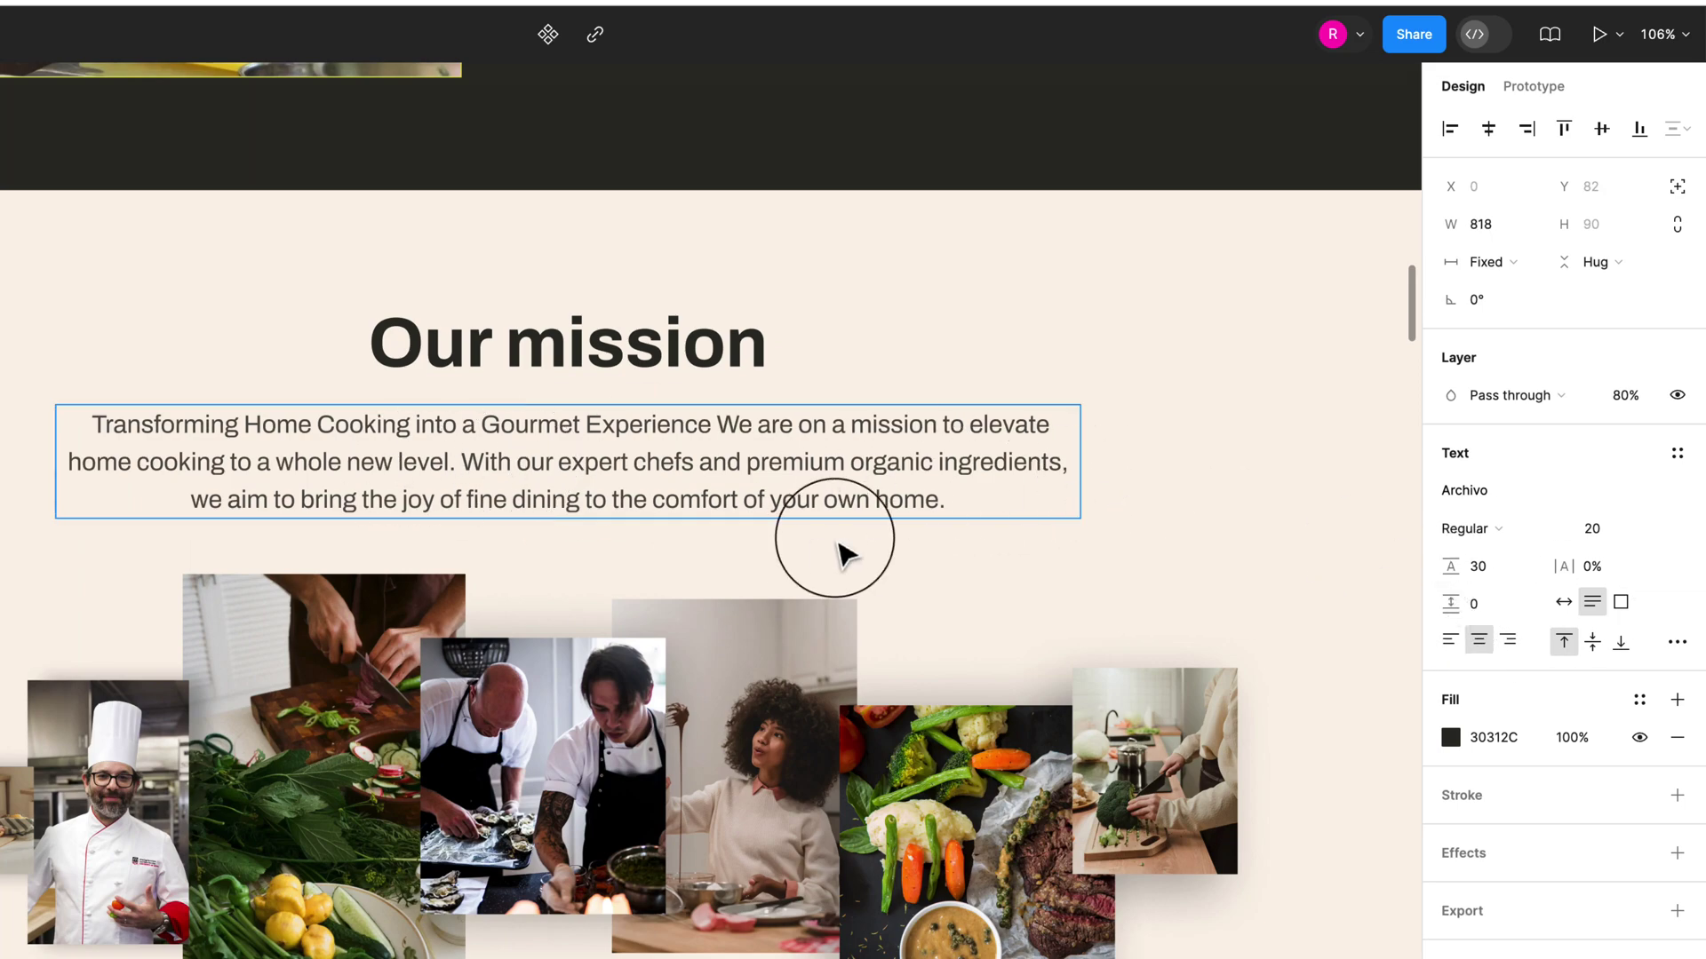
scroll(838, 544, up, 3)
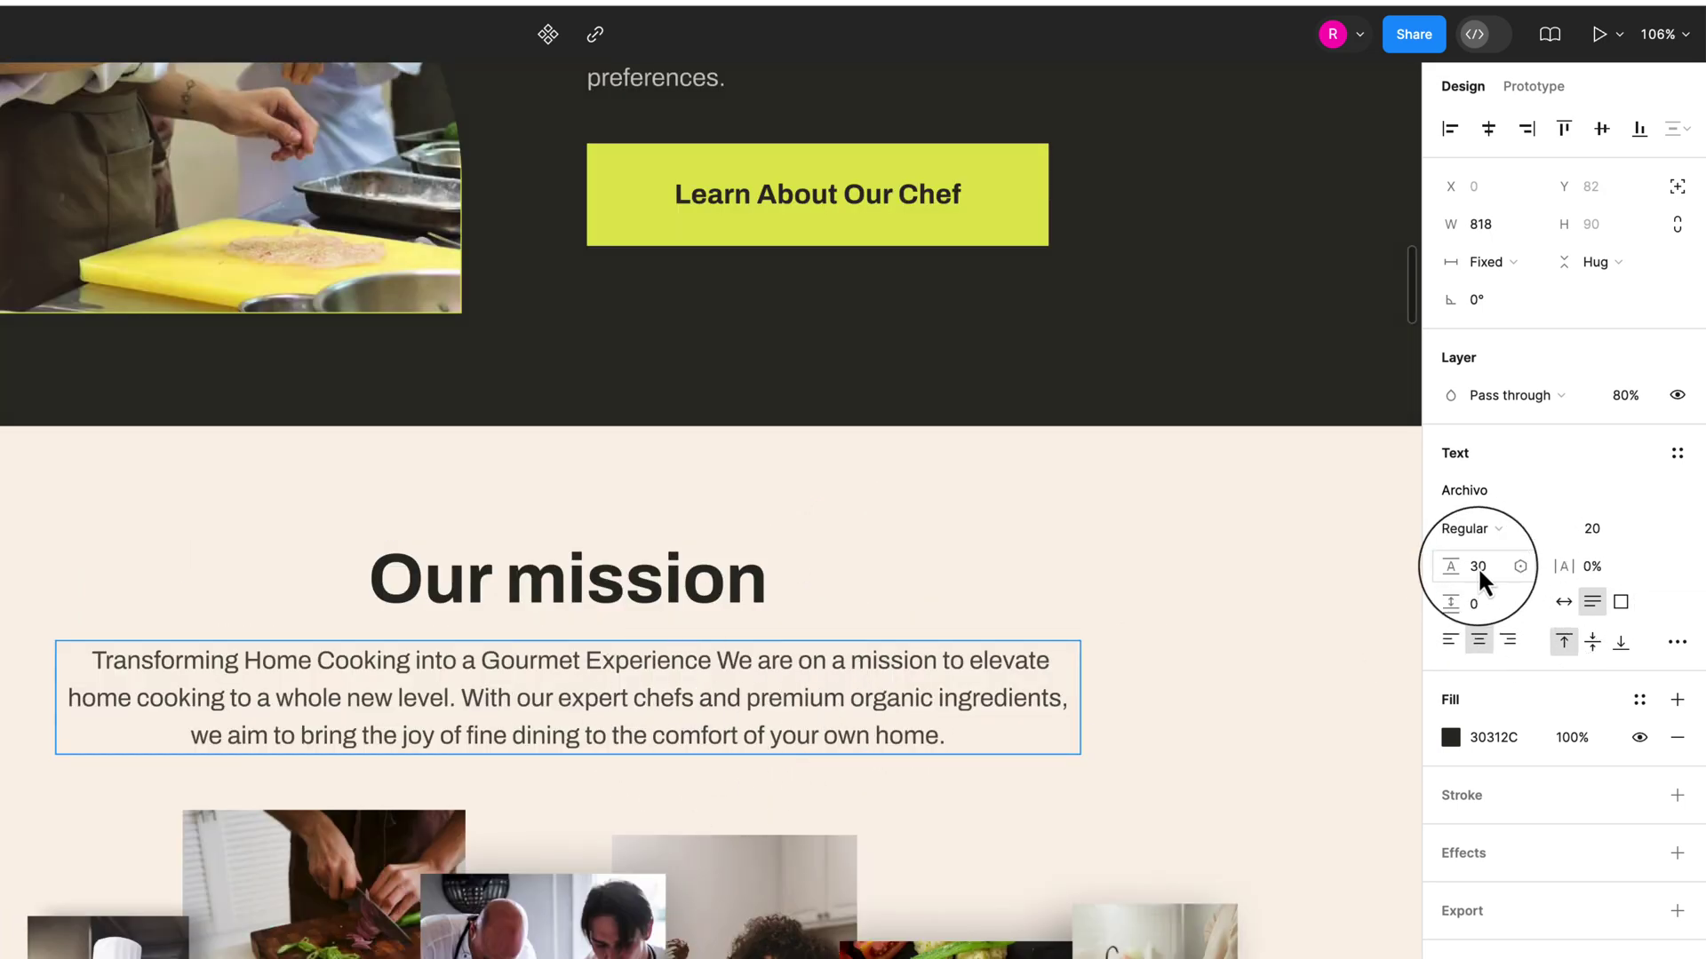
scroll(391, 544, up, 5)
click(750, 394)
scroll(670, 533, down, 20)
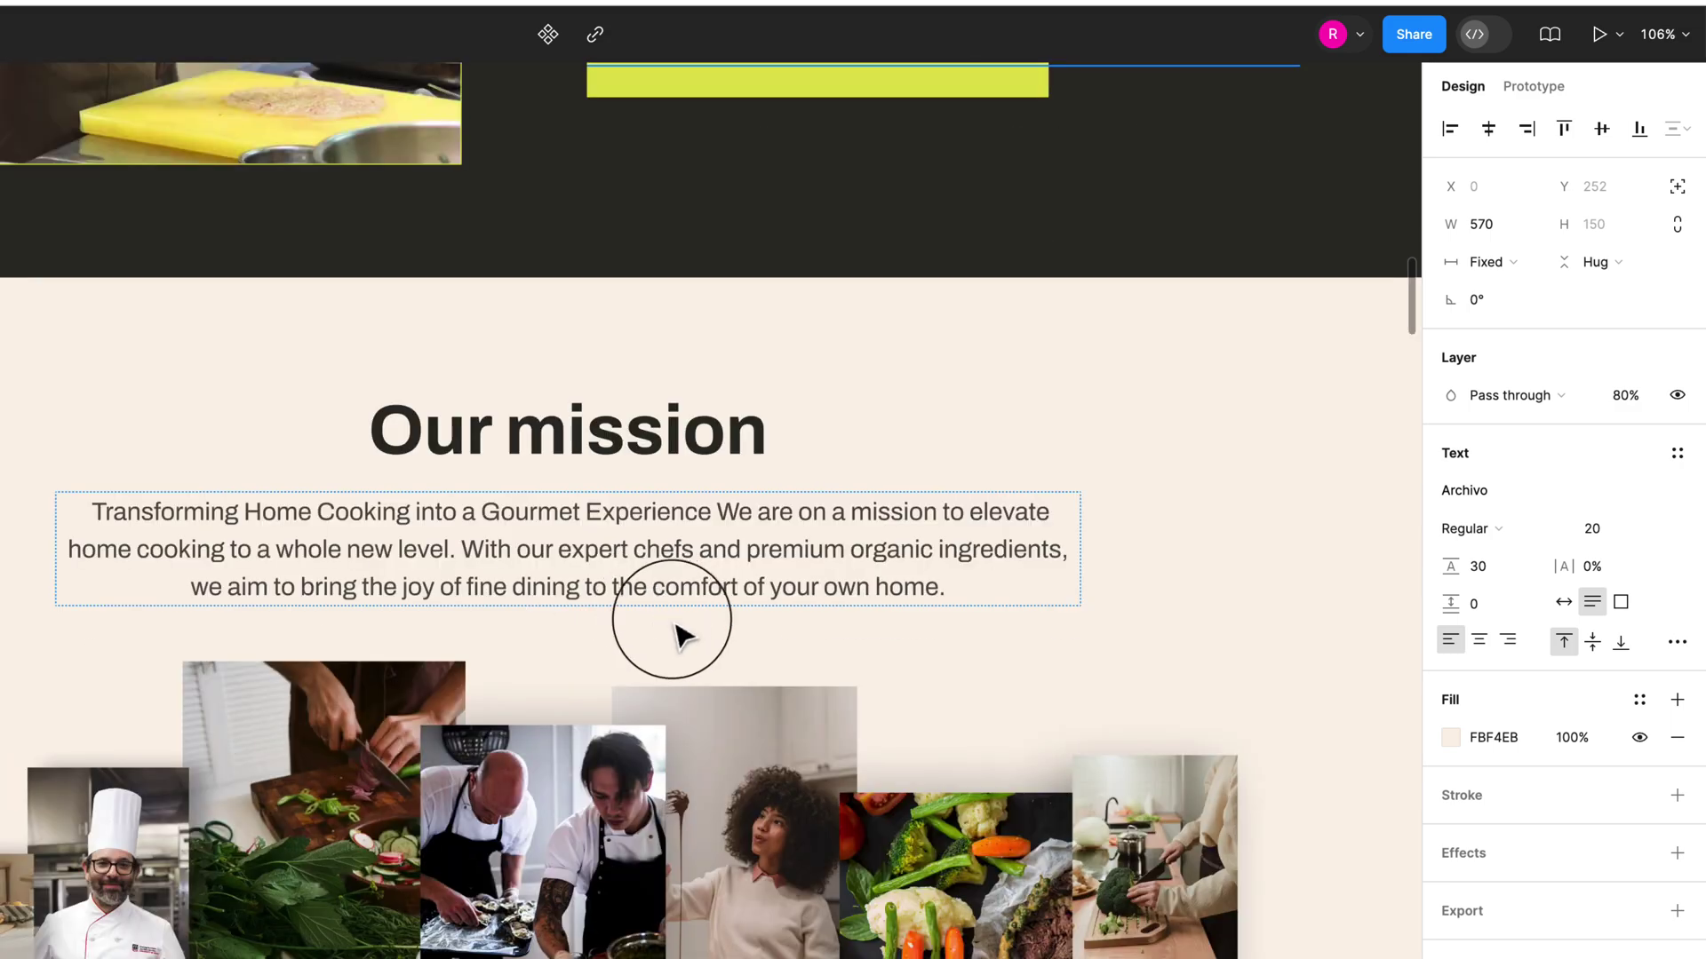
scroll(680, 616, down, 10)
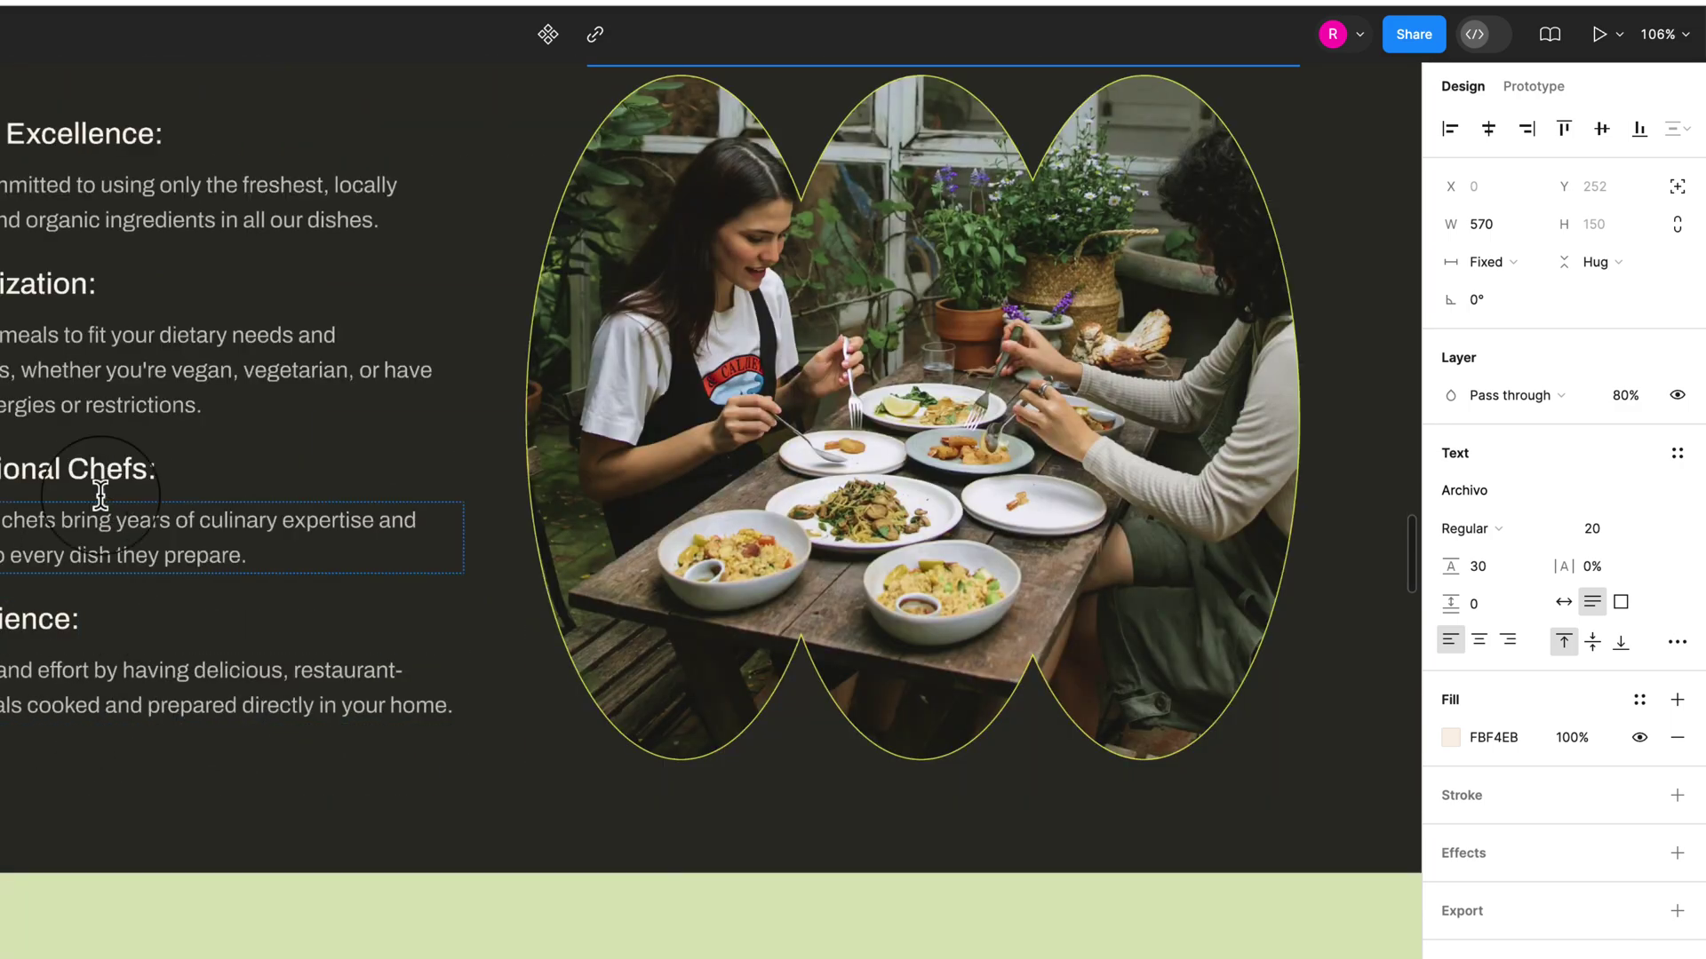
click(114, 400)
scroll(275, 629, down, 4)
scroll(276, 629, down, 10)
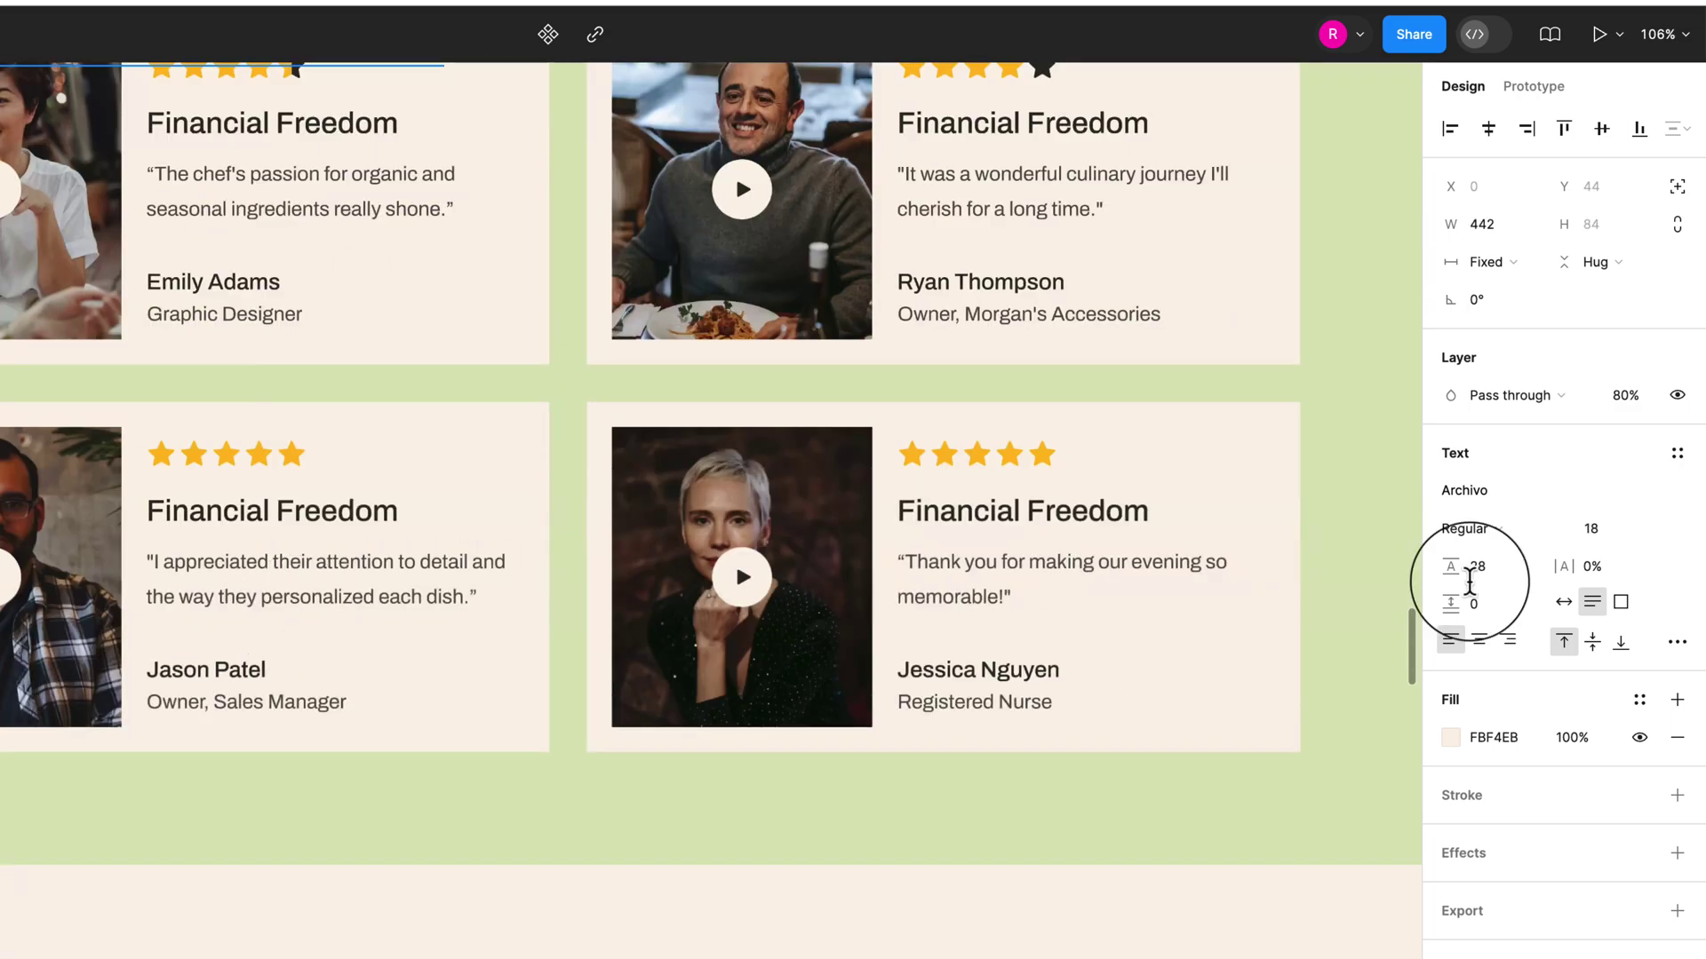
scroll(654, 799, down, 20)
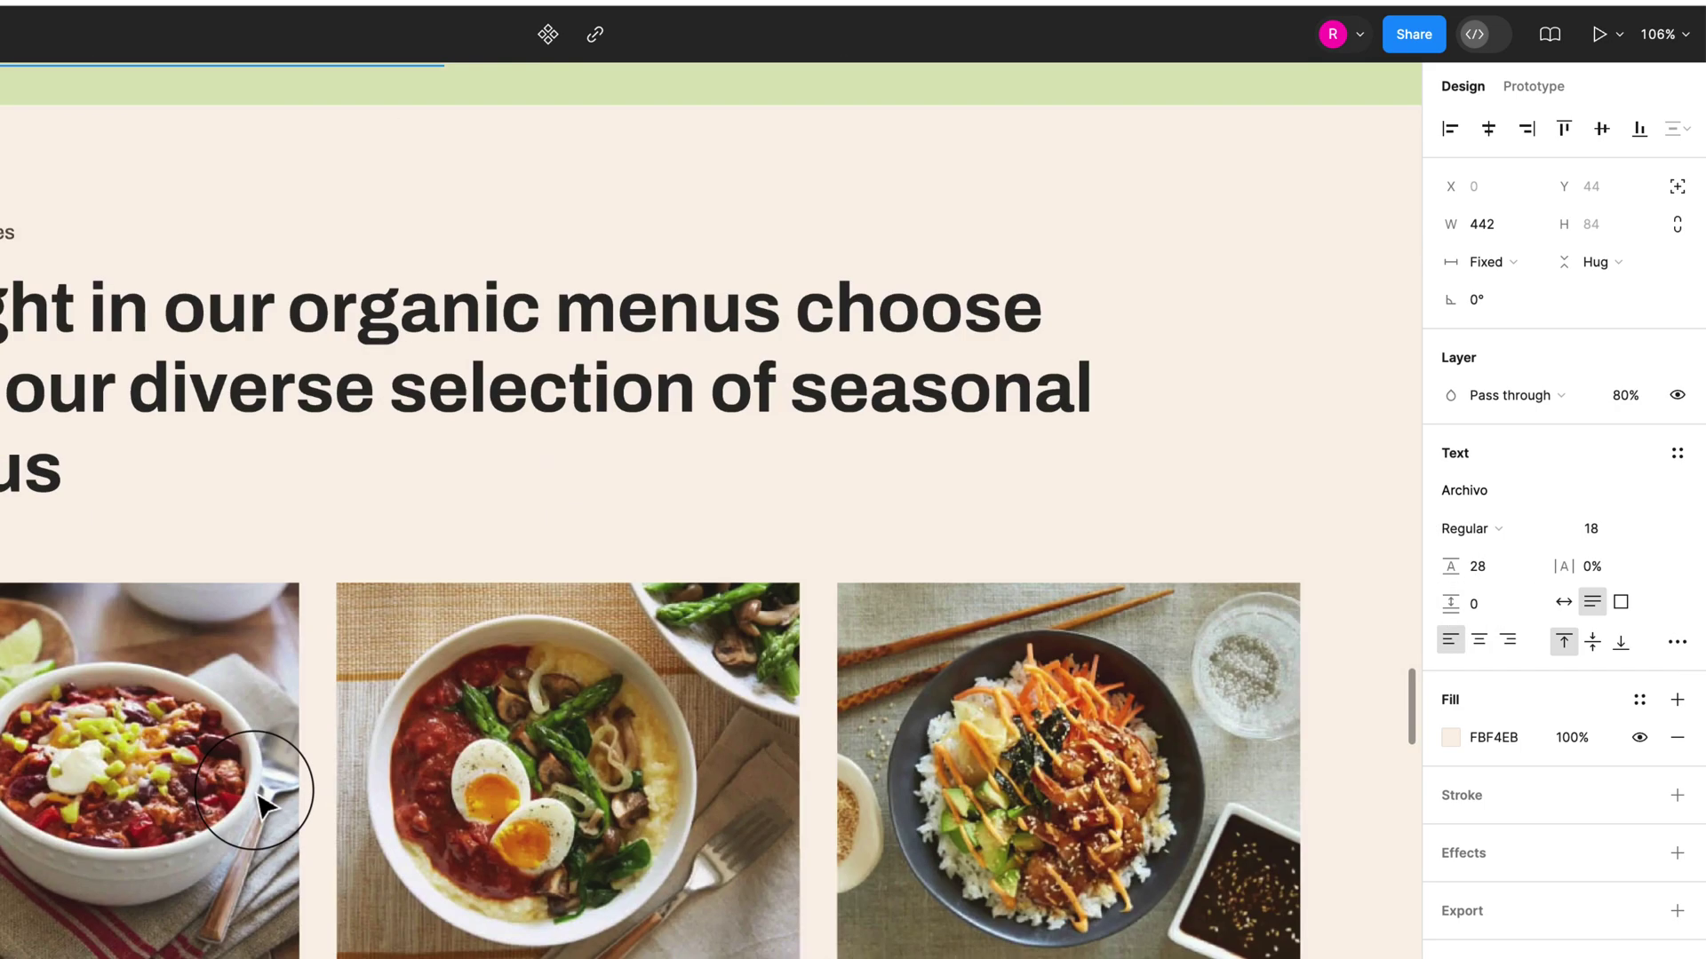
scroll(315, 804, down, 10)
scroll(400, 738, up, 4)
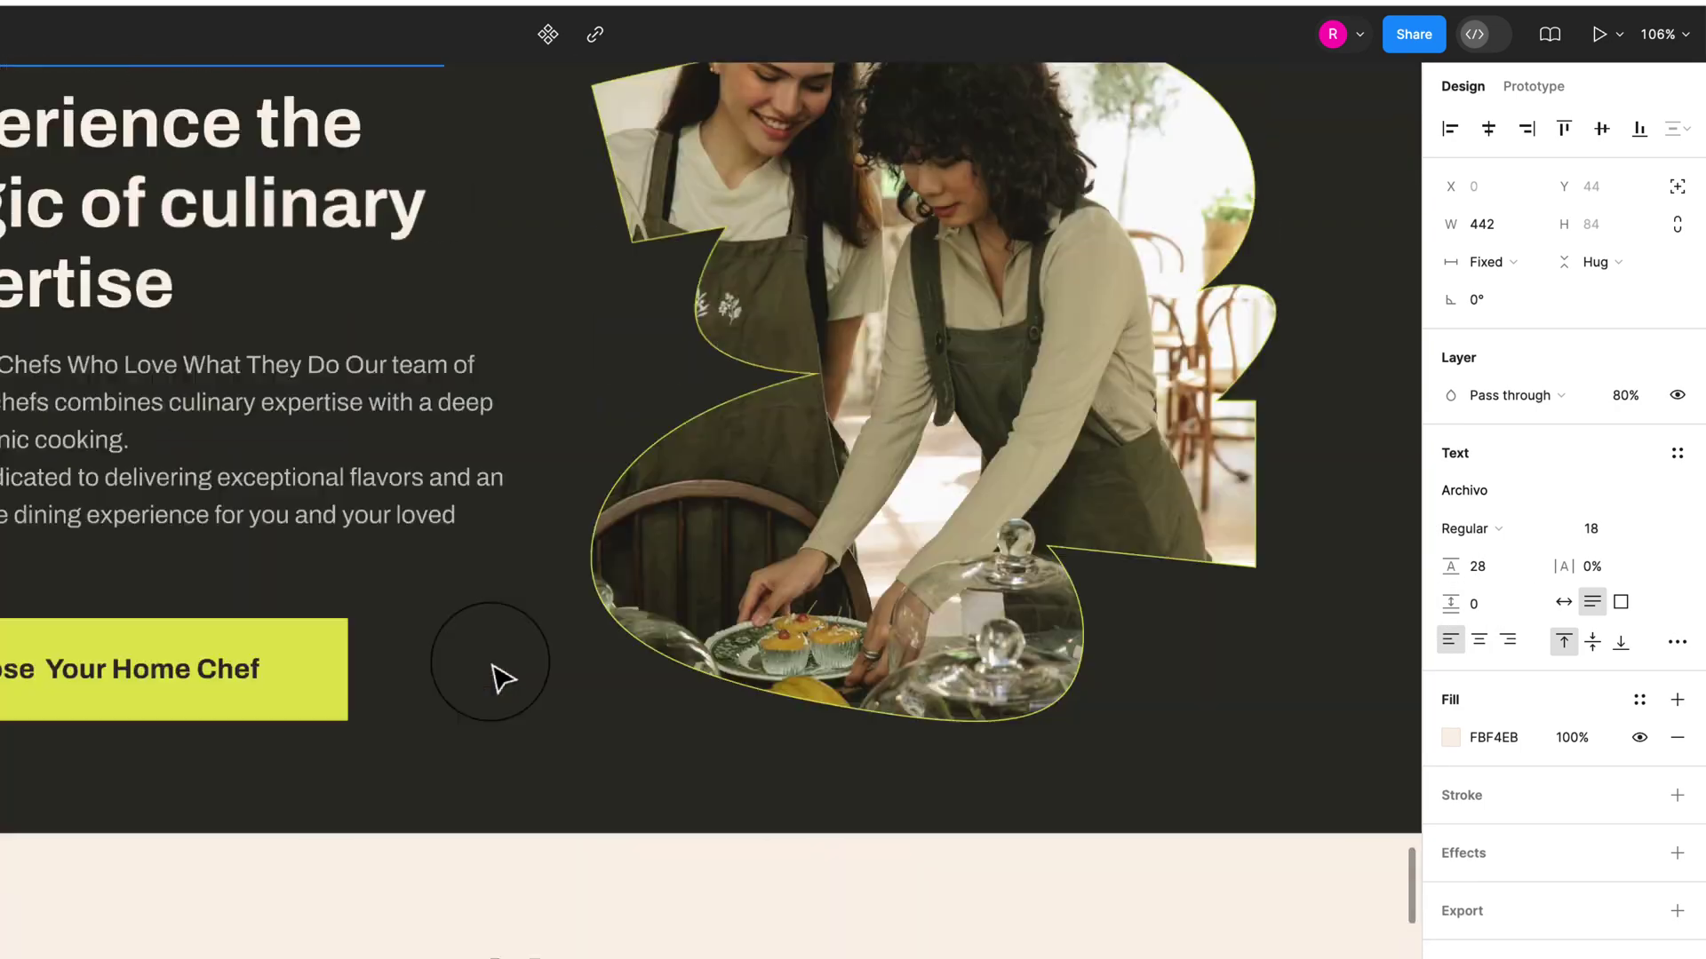
double_click(106, 471)
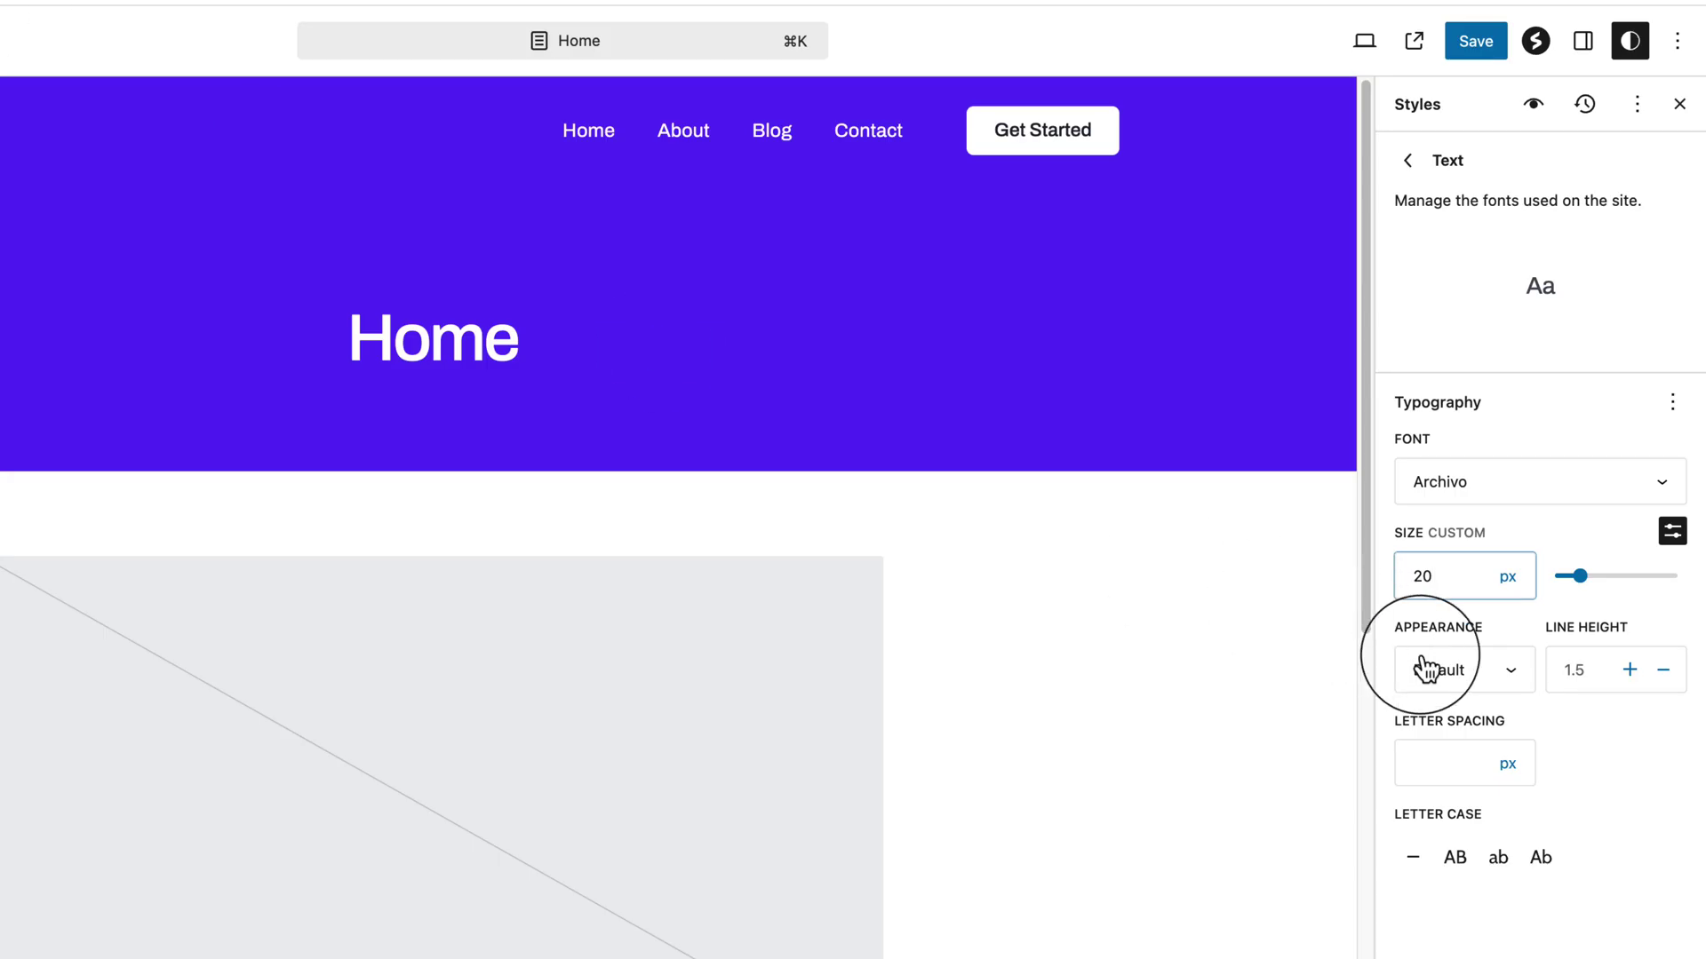
click(1572, 671)
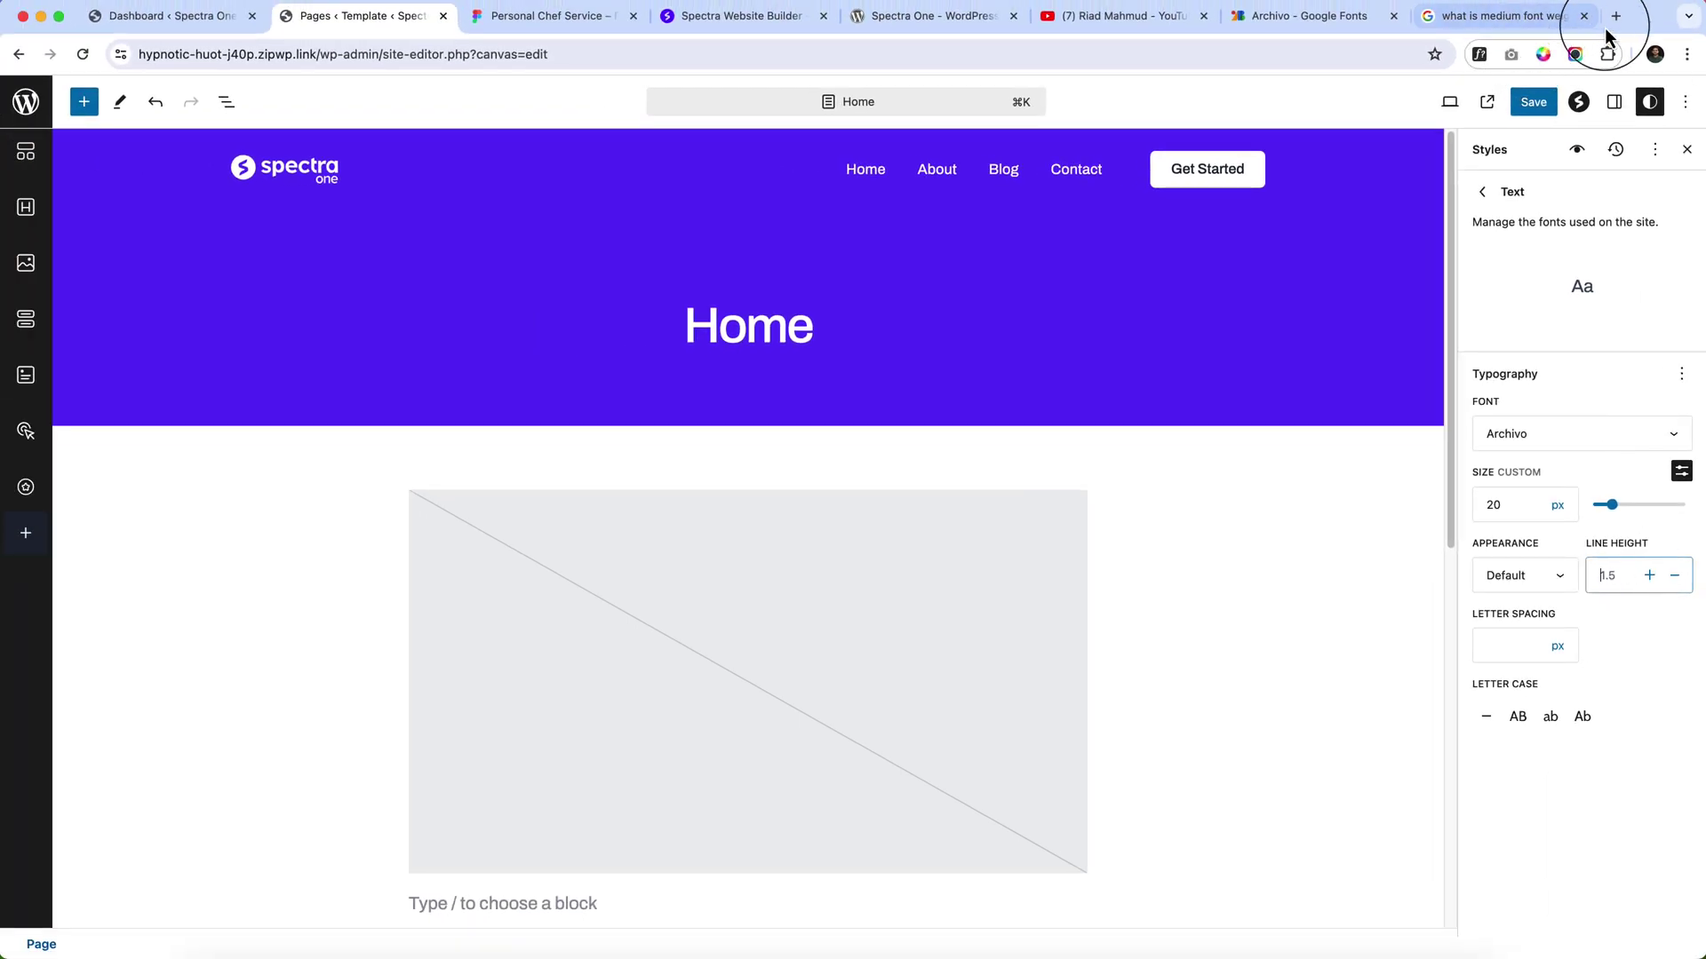
Search '30px to em' and convert 30 px in nekoCalc's converter, giving 1.875 em.
click(1614, 22)
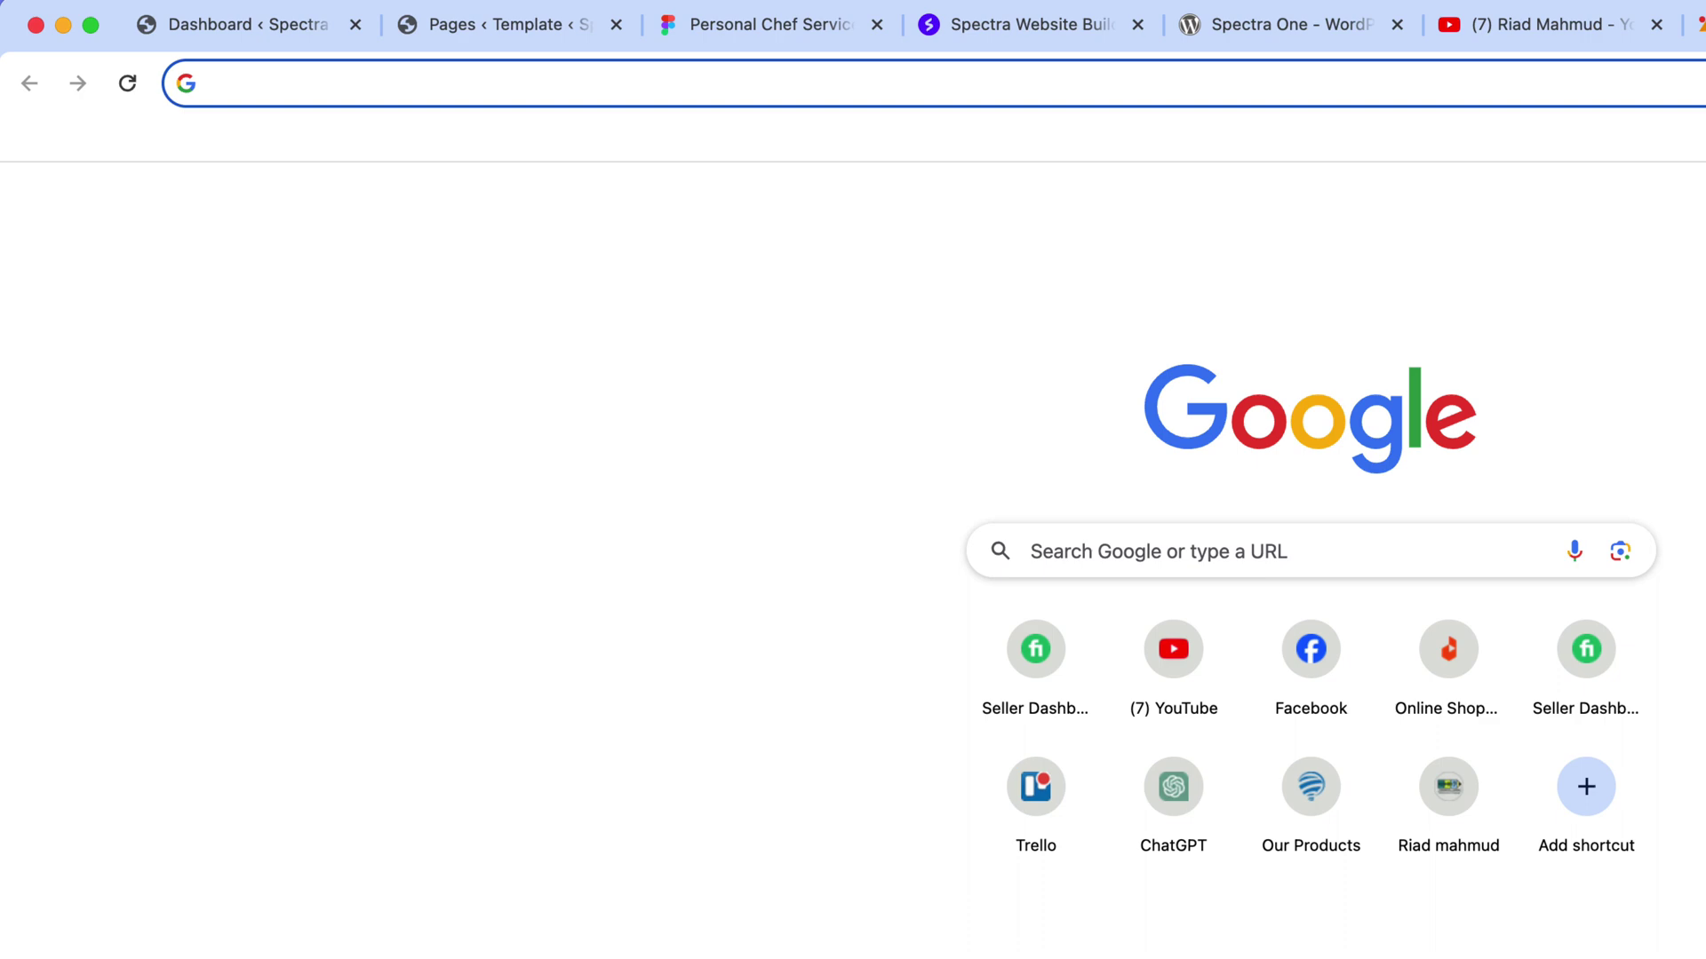
text(30px to em)
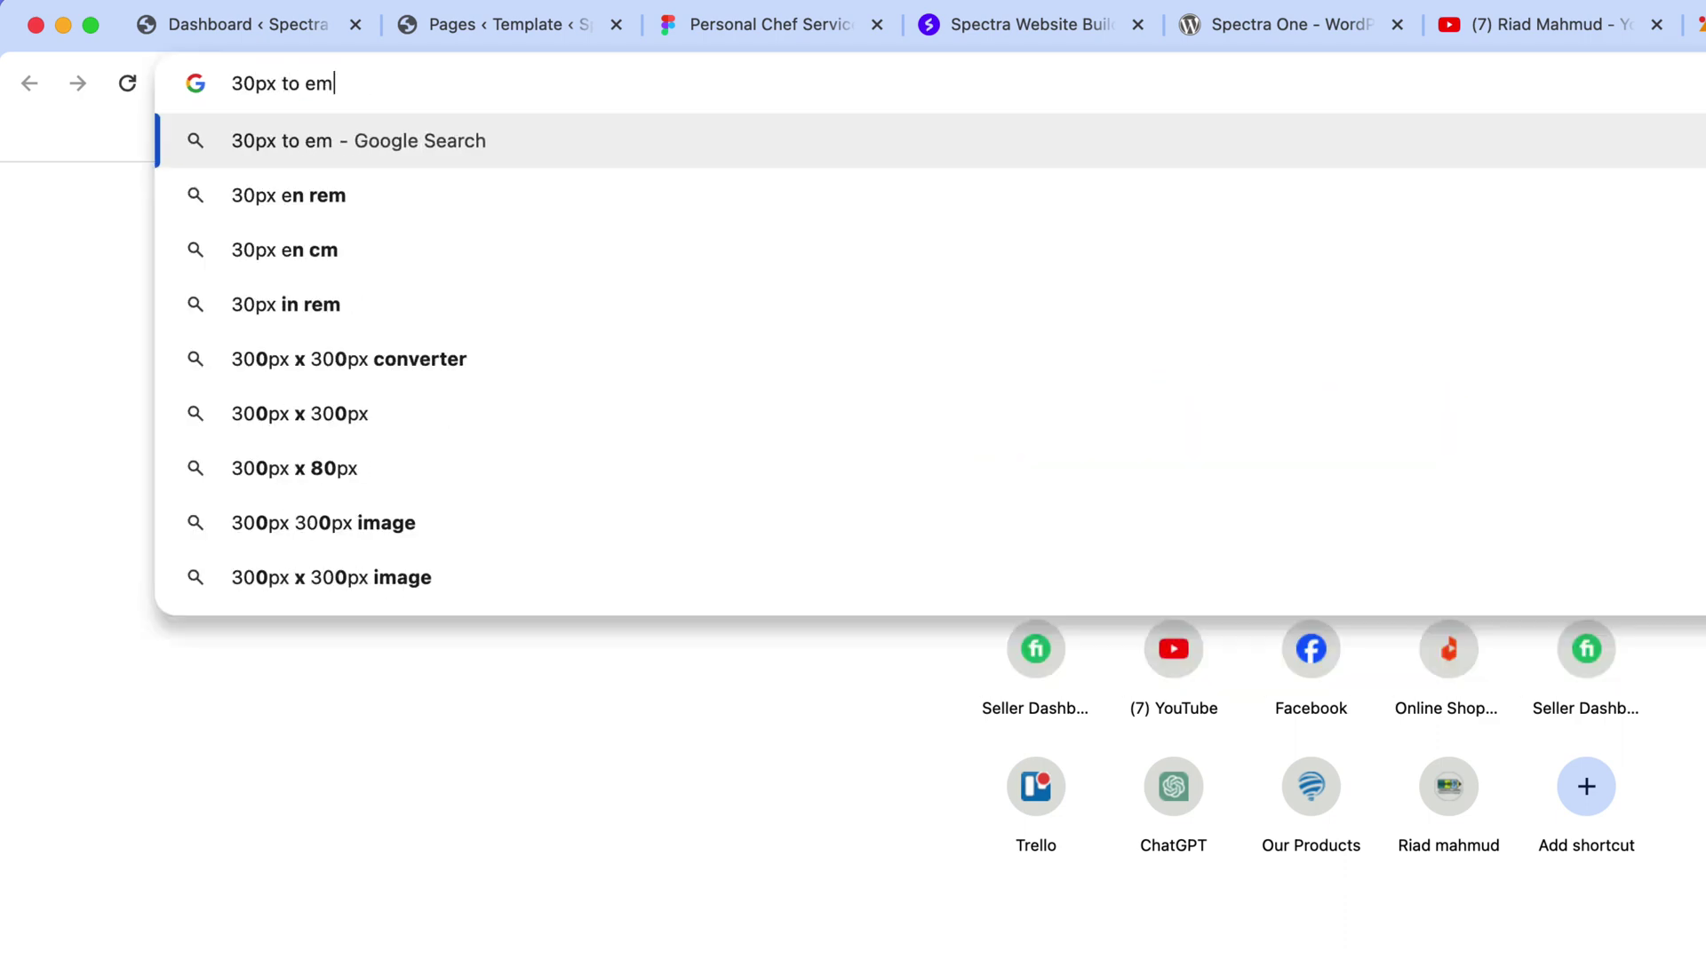
key(Return)
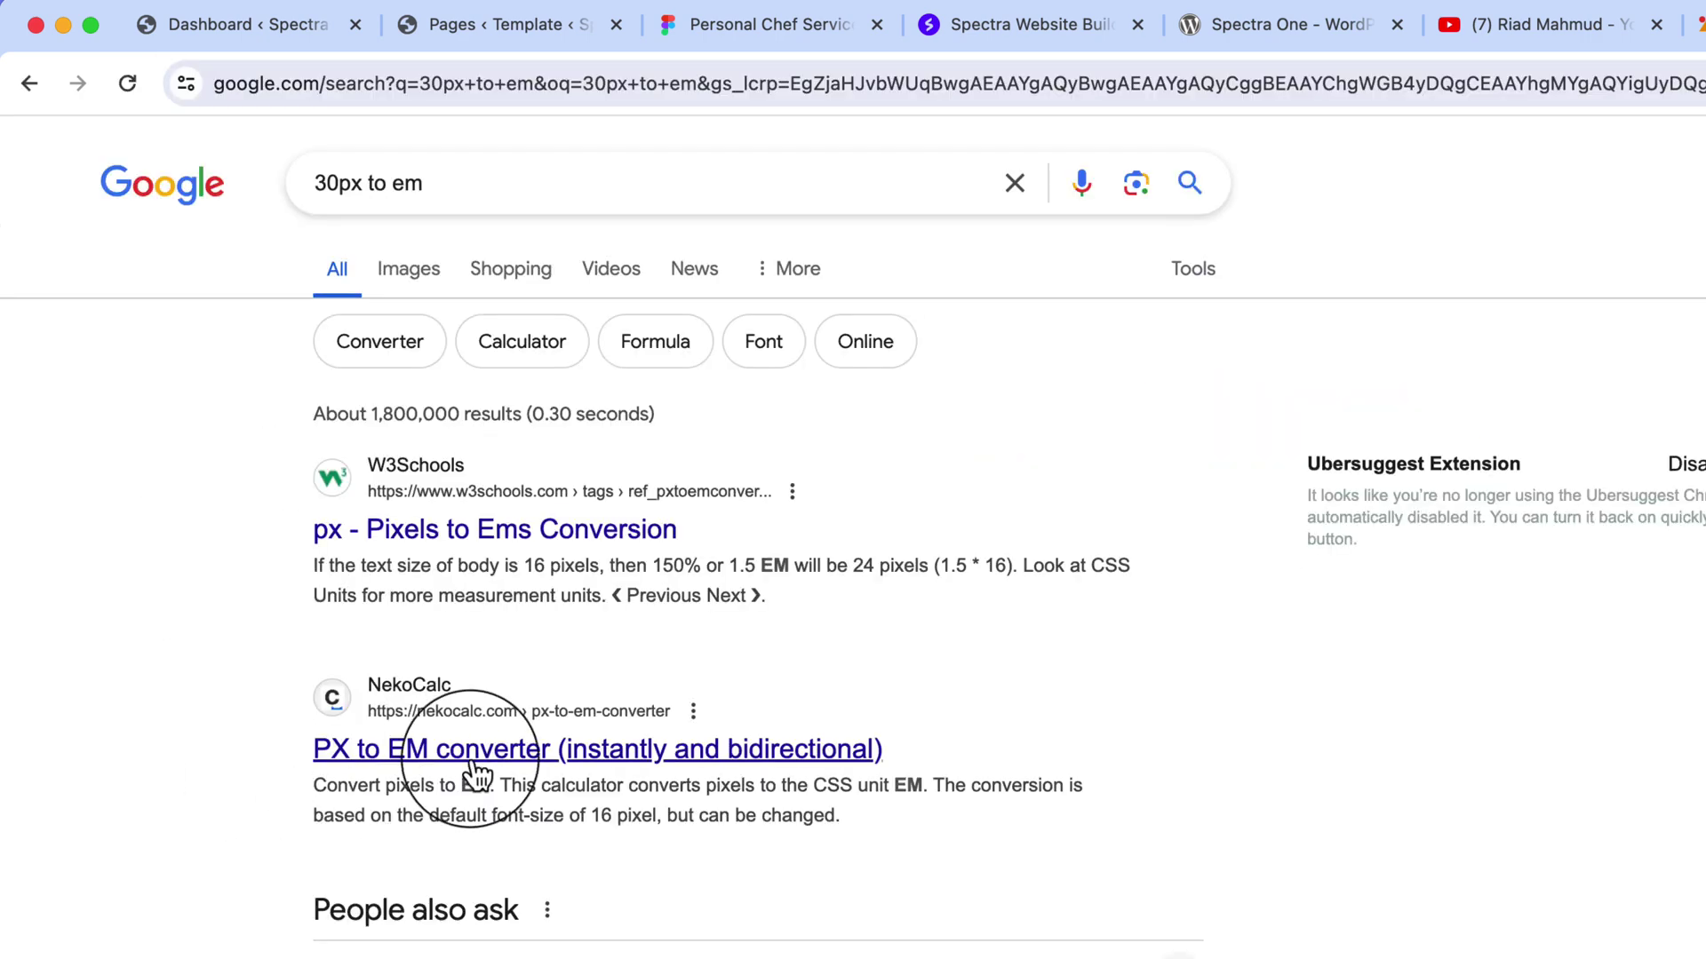
click(493, 749)
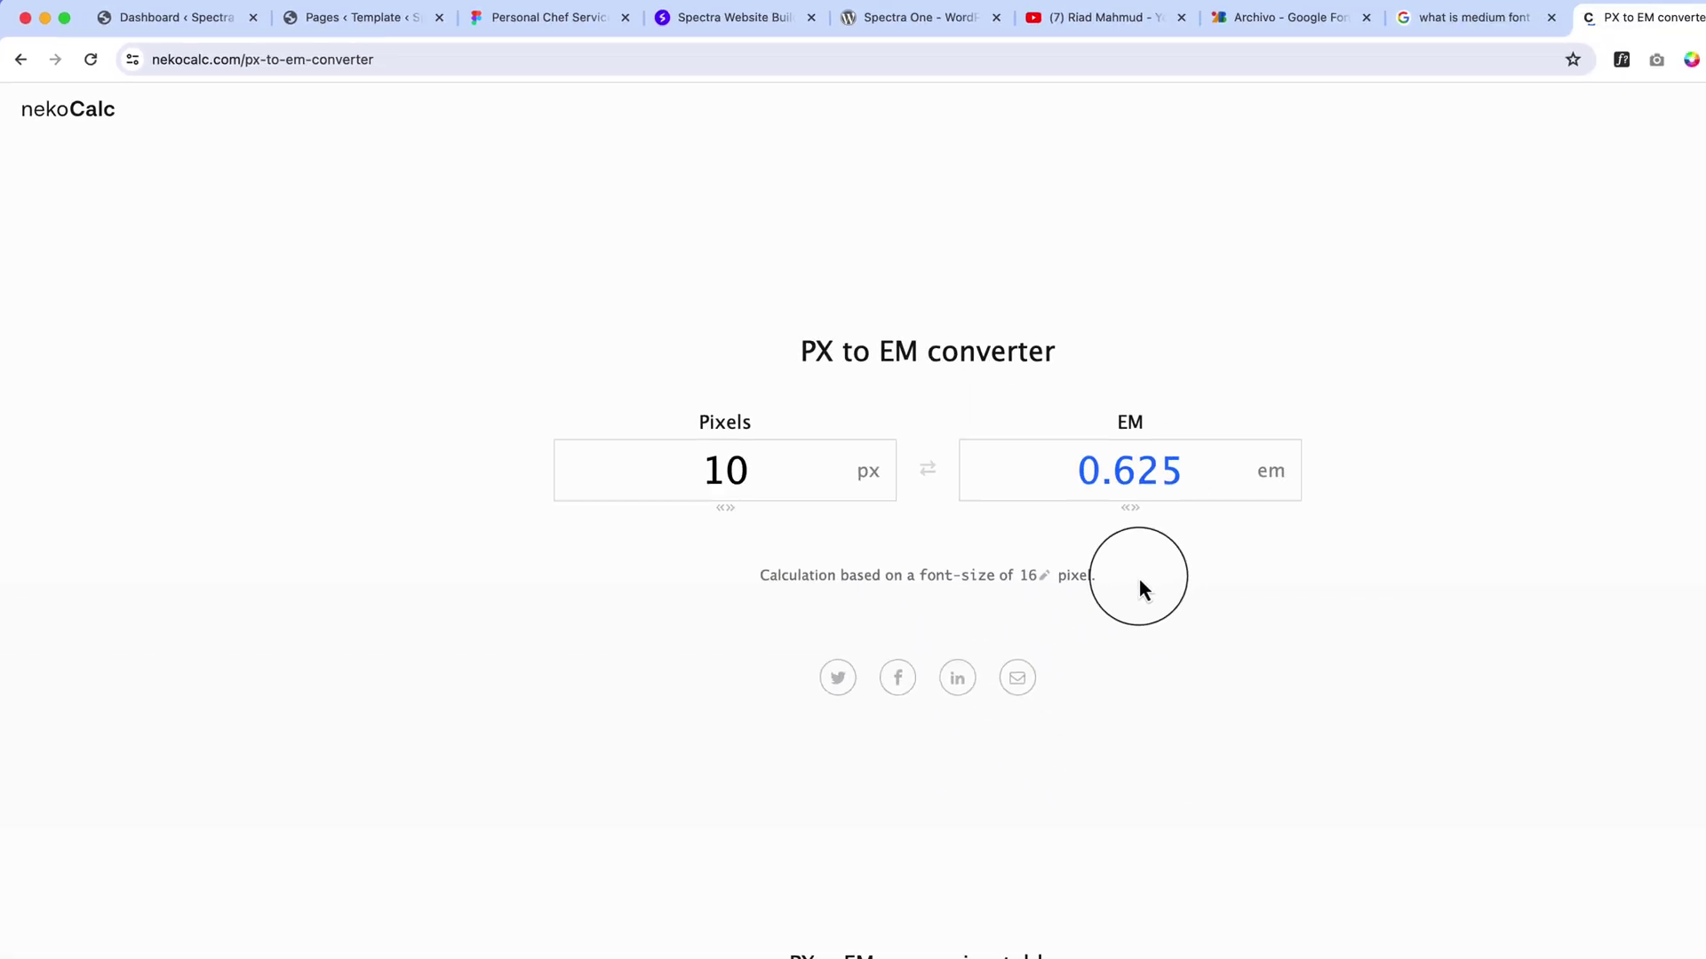
double_click(671, 441)
text(30)
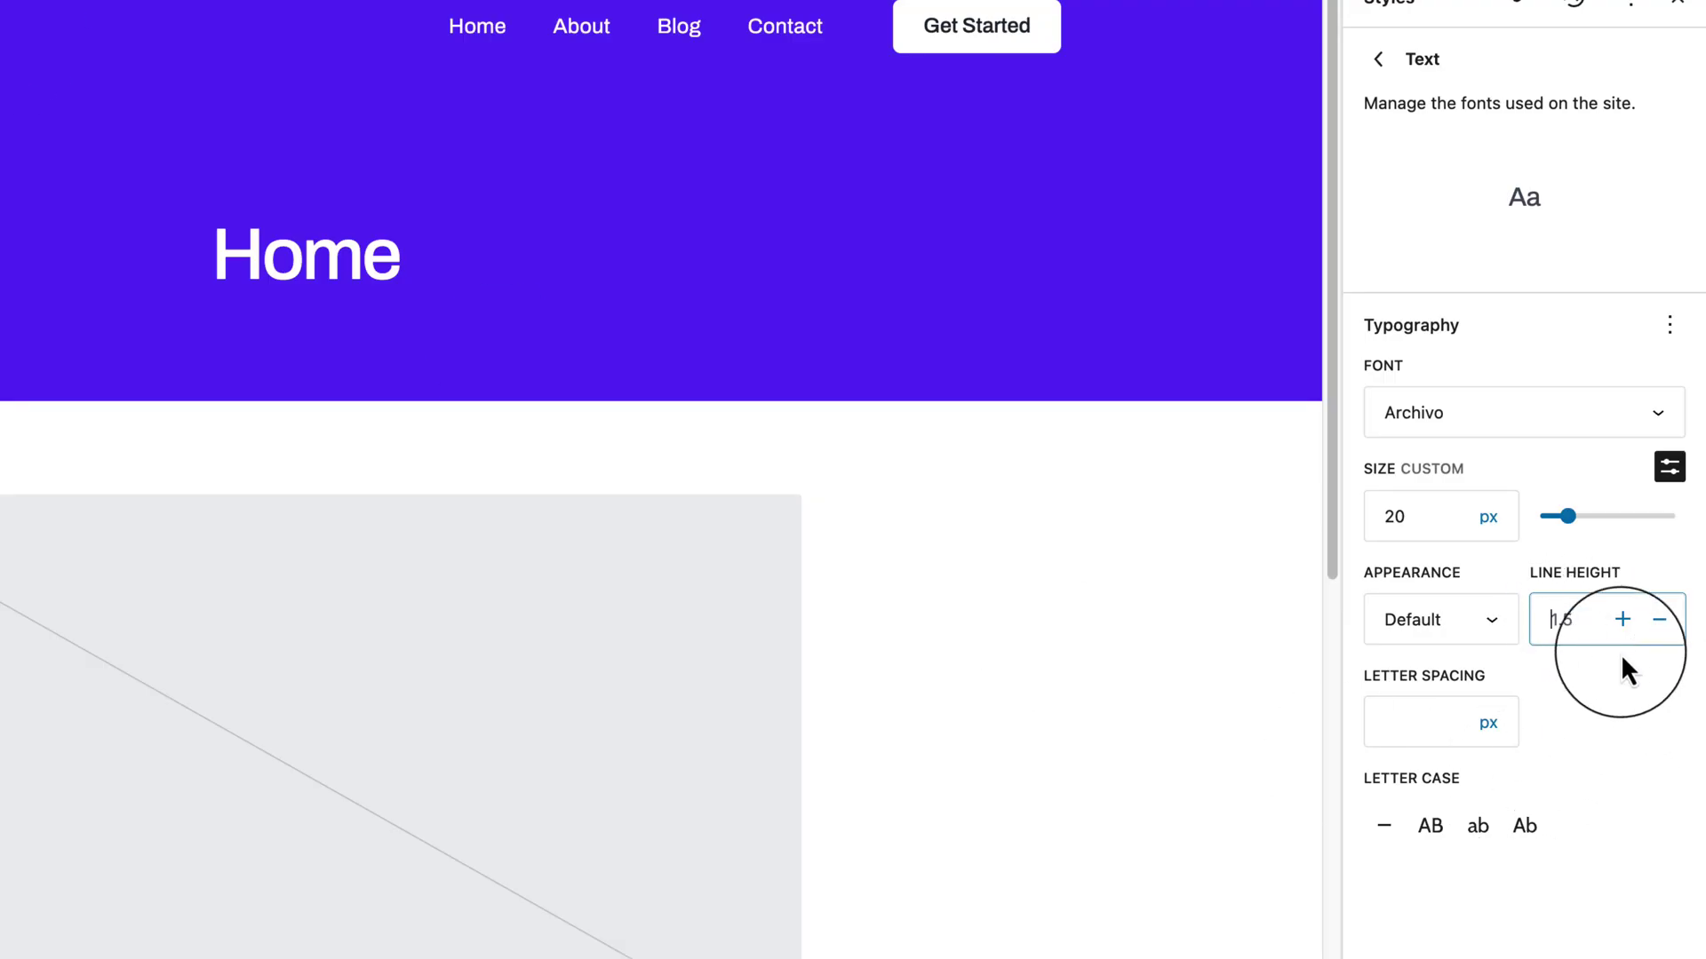
Give the body text a 1.8 line height and Regular weight.
text(1.8)
scroll(168, 705, down, 8)
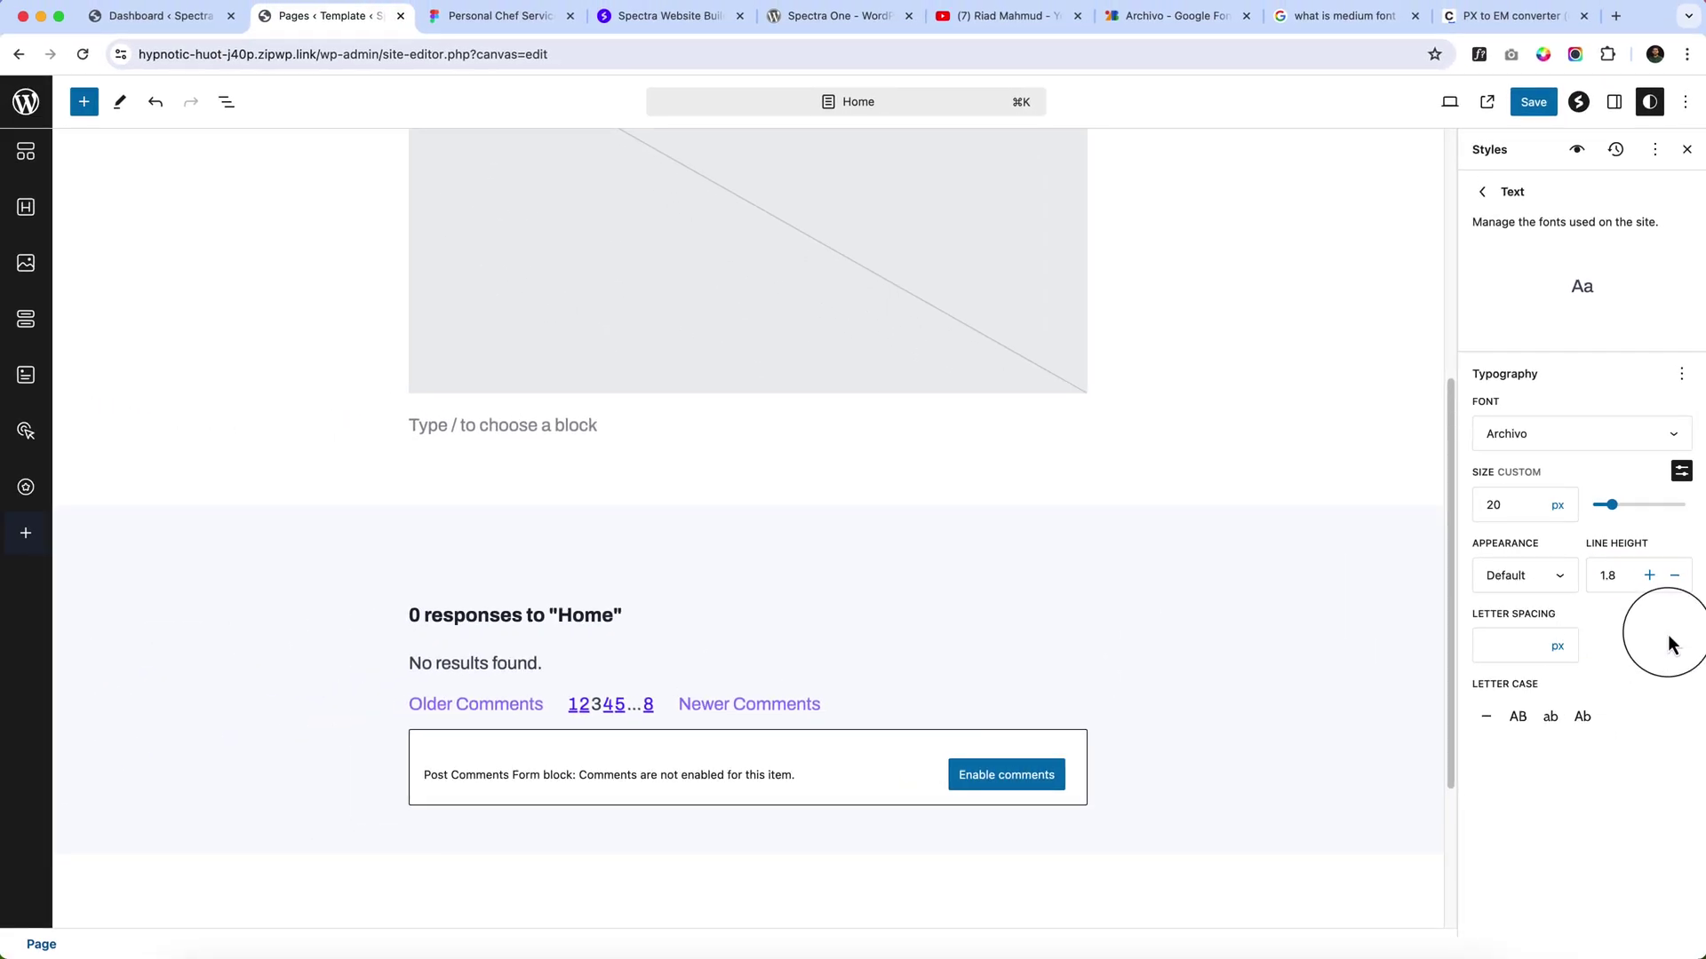
click(1553, 583)
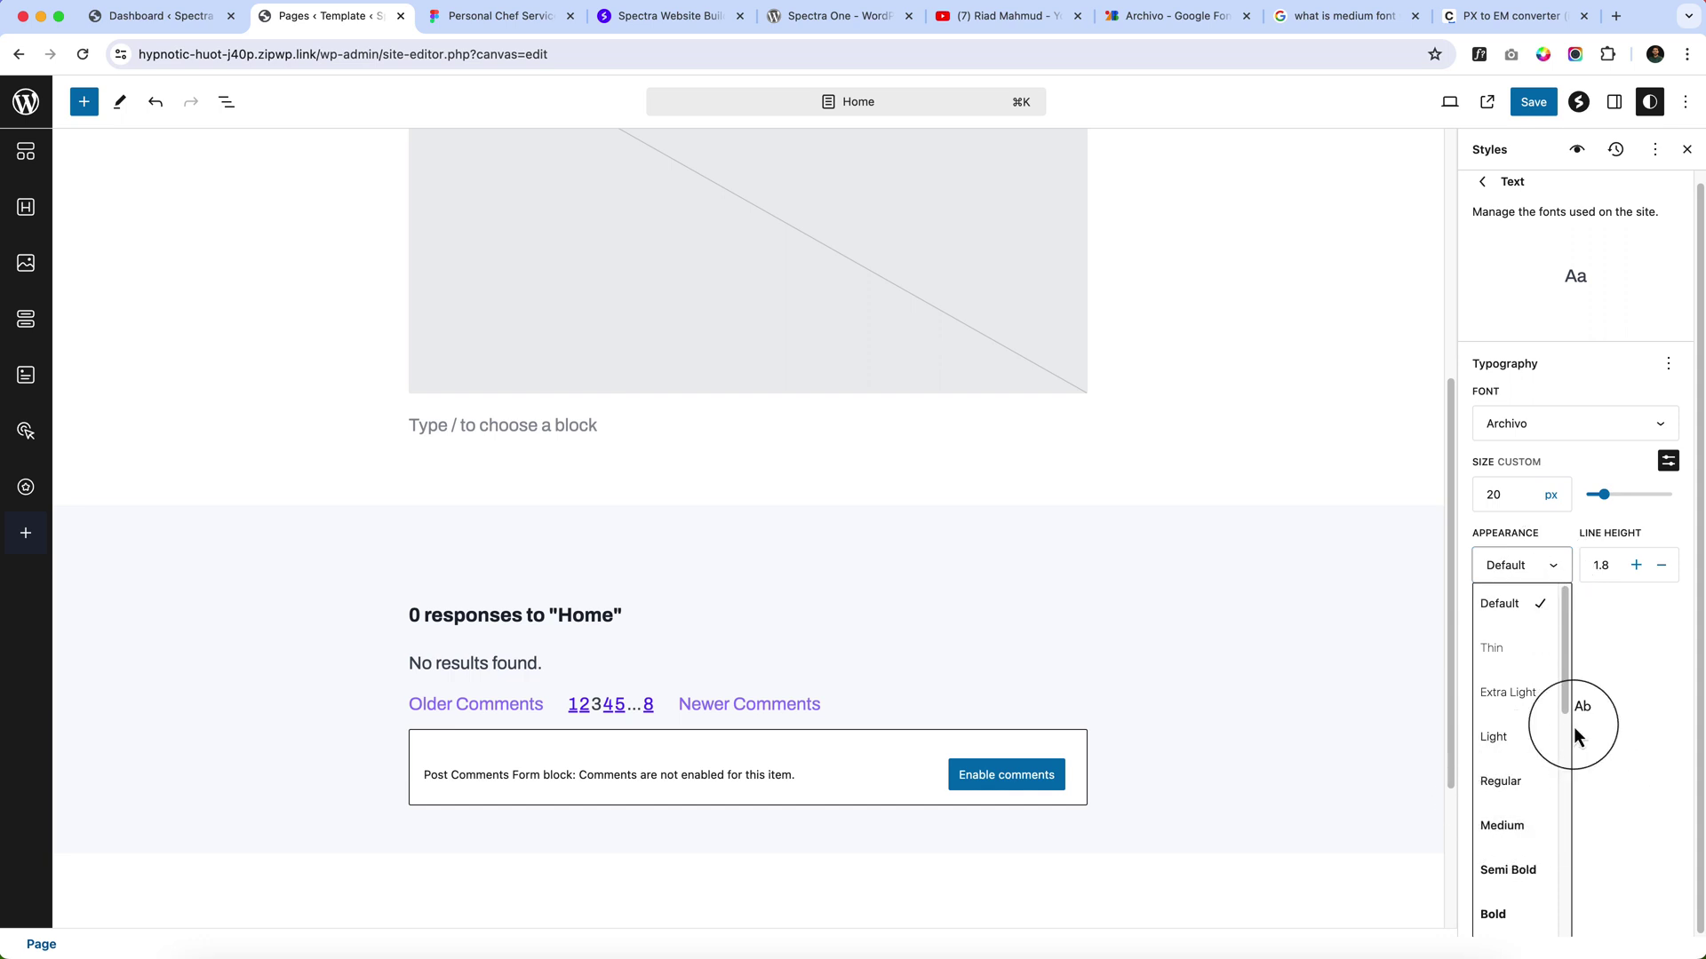
click(1525, 784)
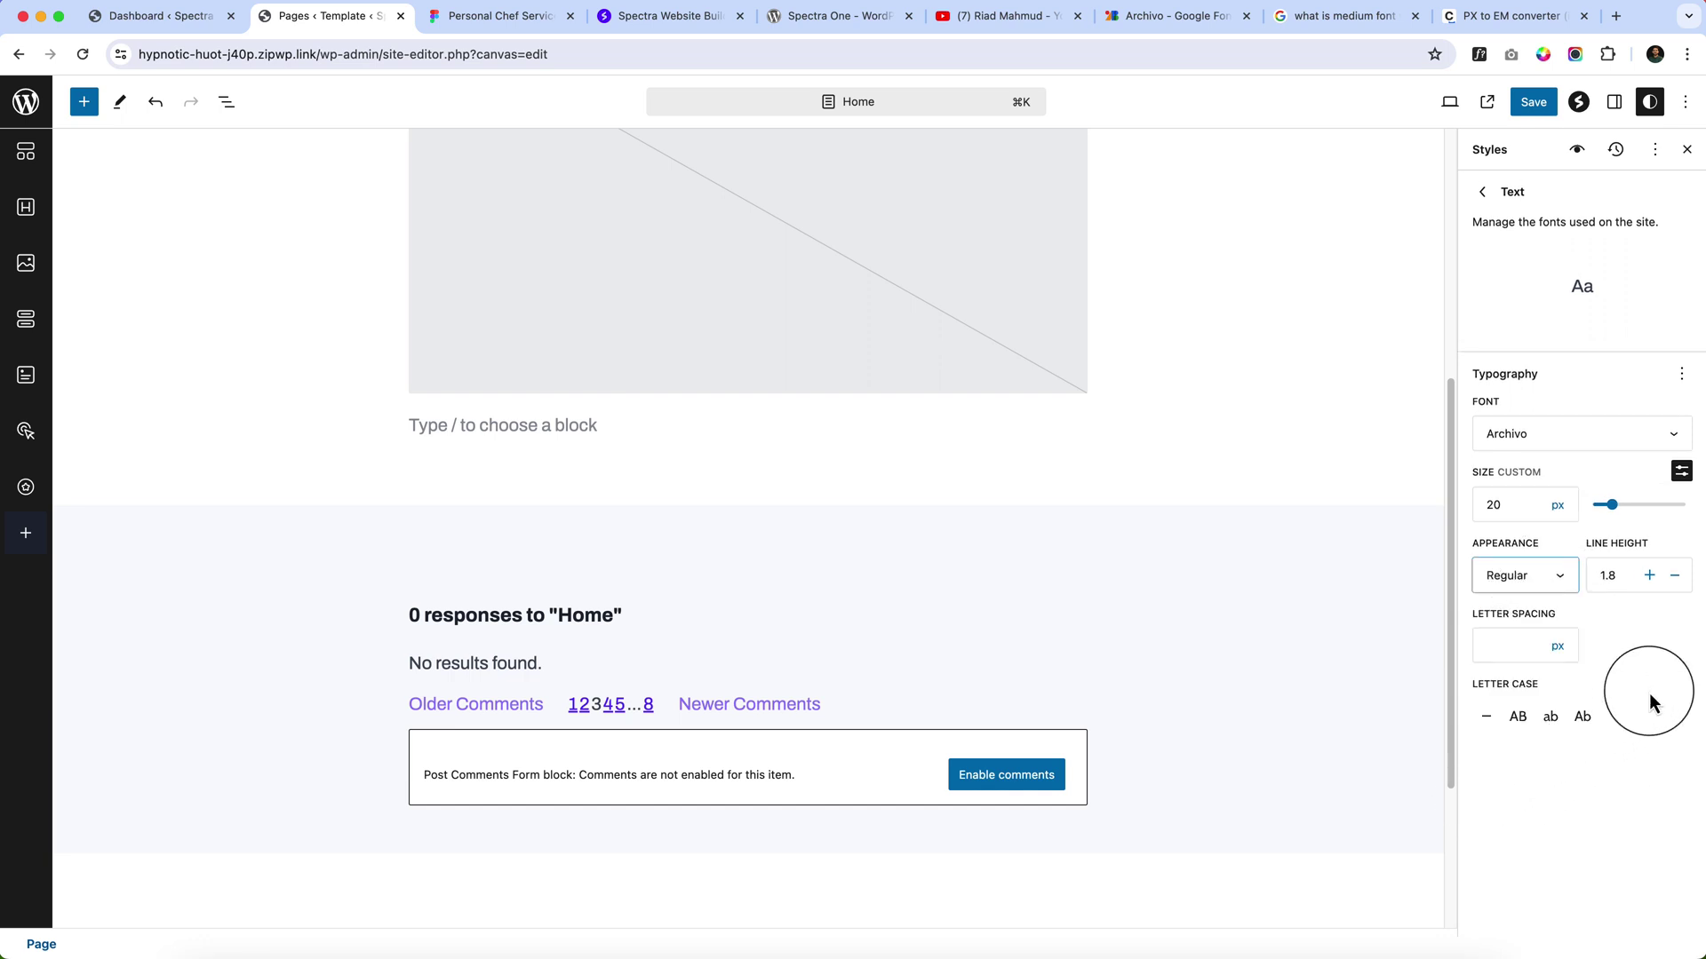
Open the Headings typography settings, then bring back the Personal Chef Figma design.
click(1486, 194)
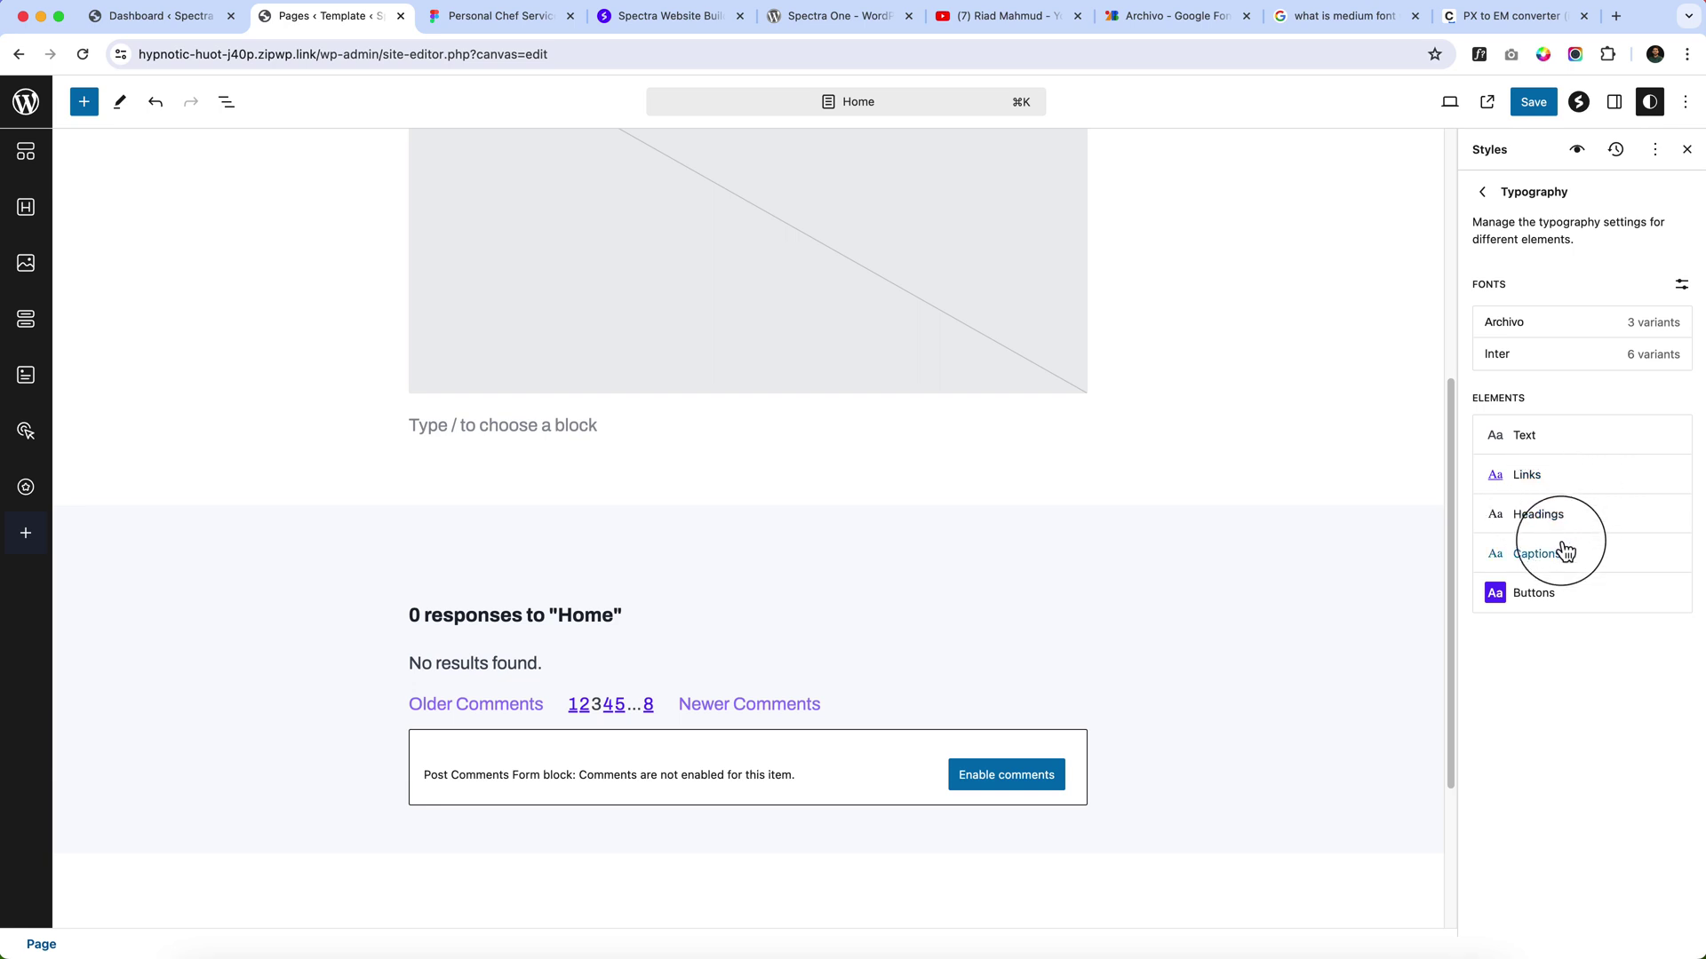
click(1605, 524)
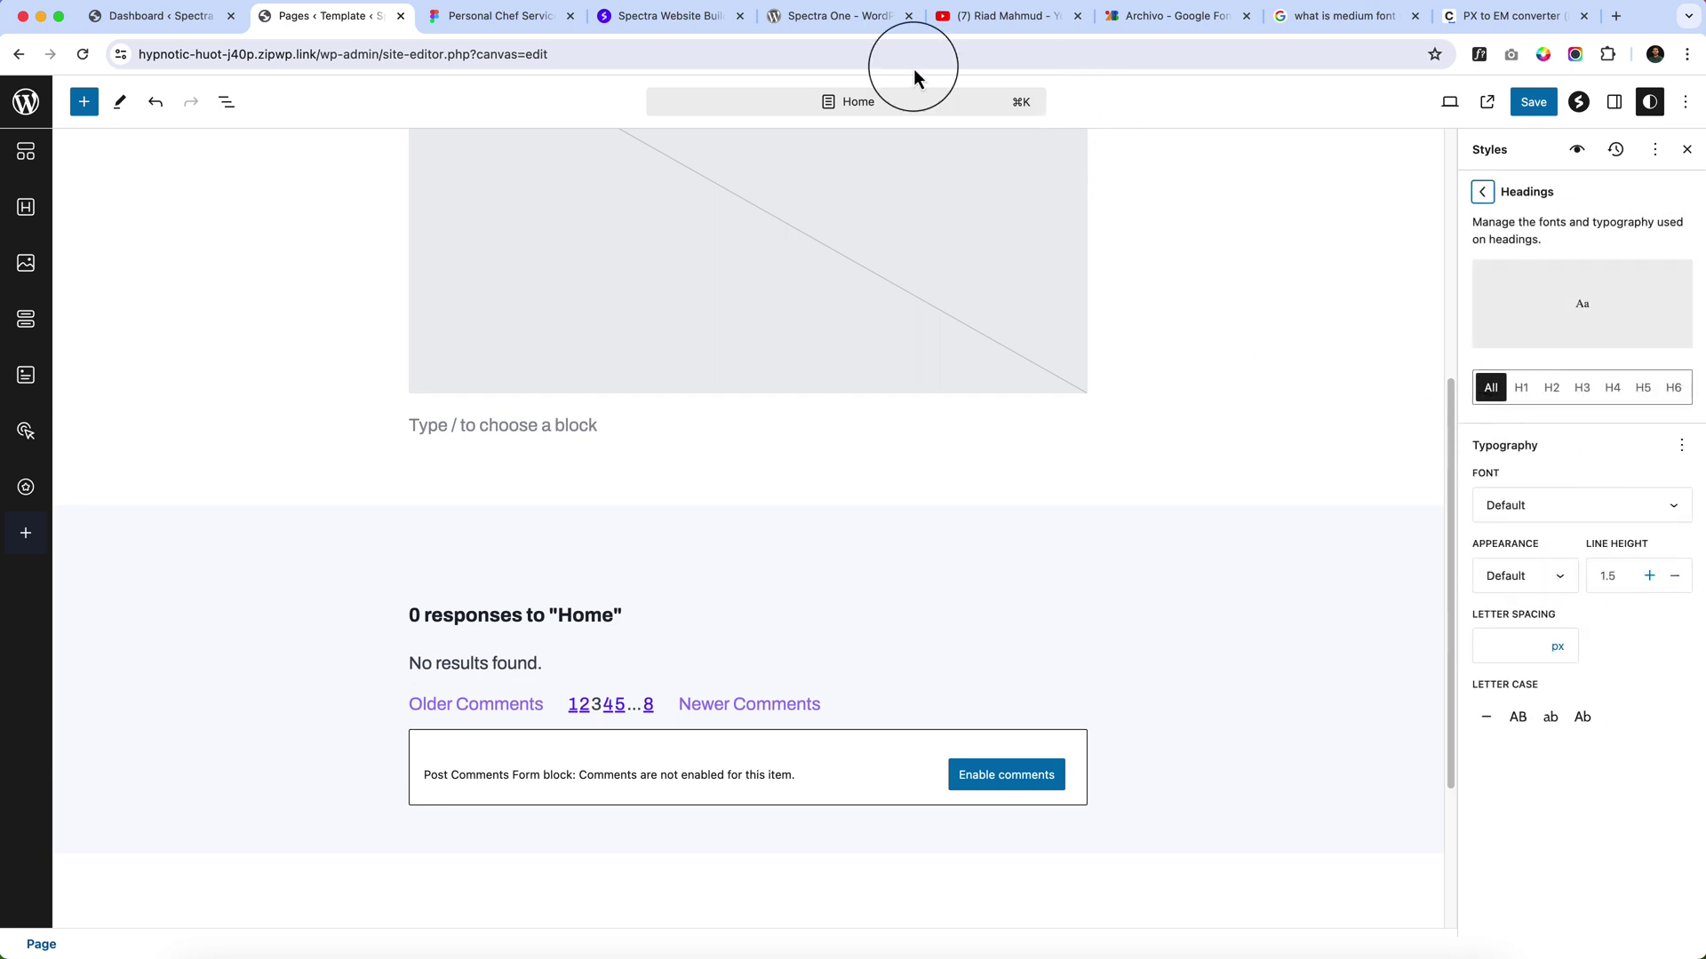
click(498, 16)
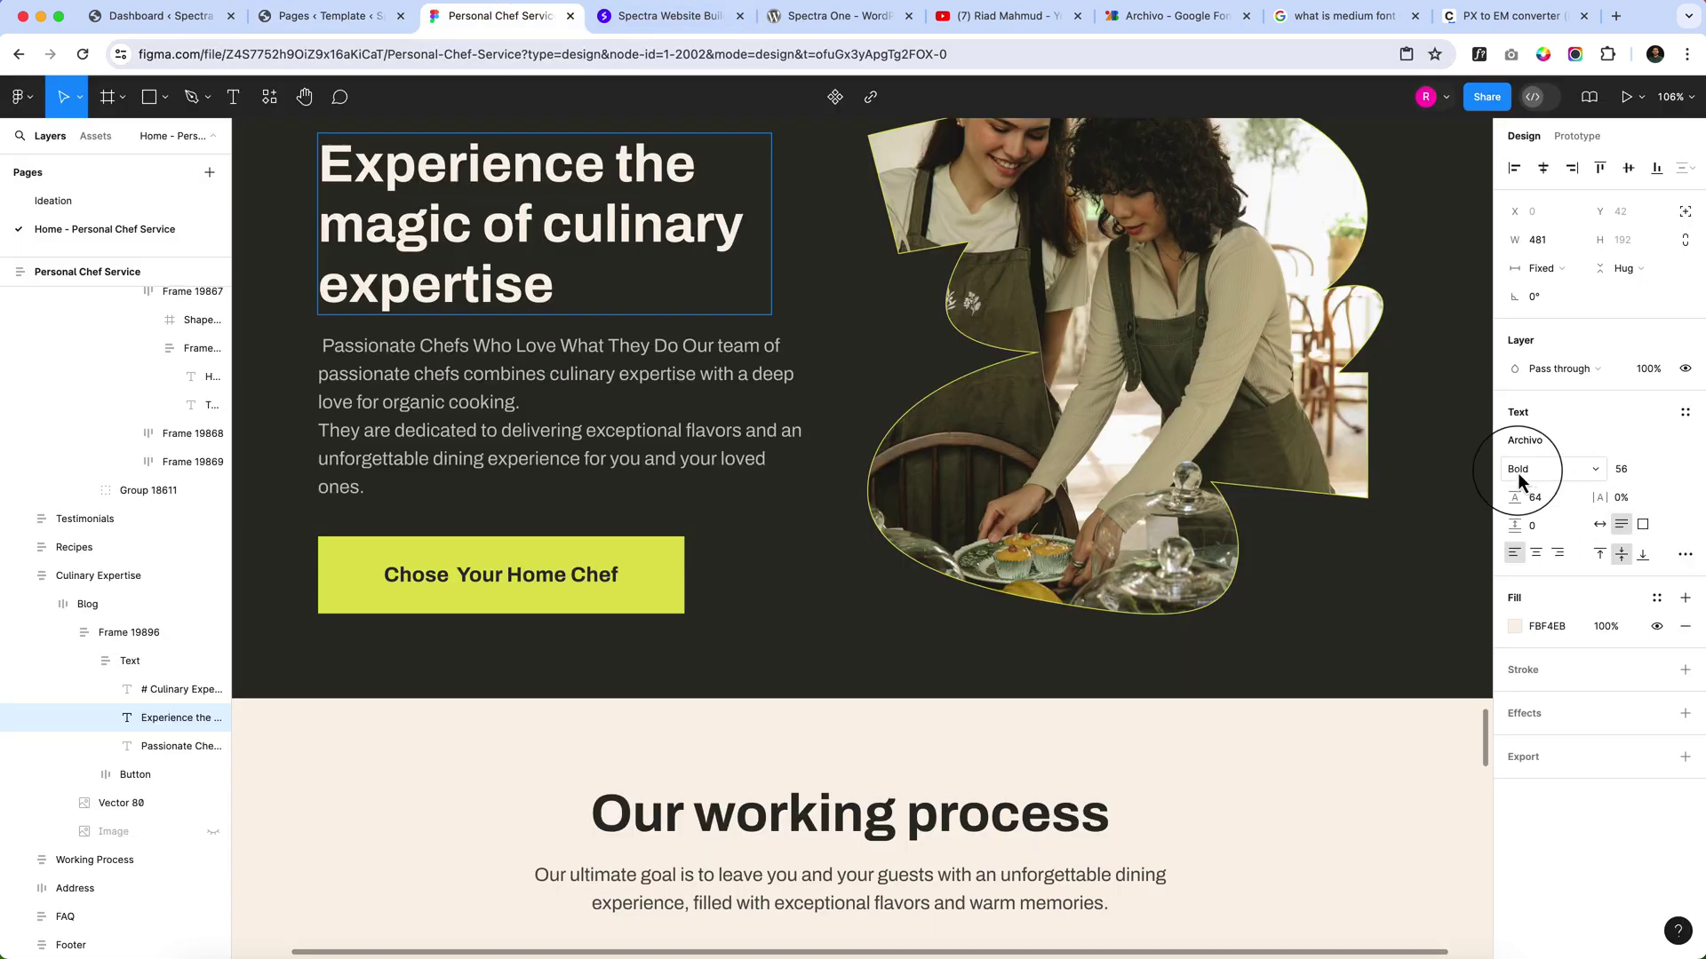
scroll(830, 426, up, 20)
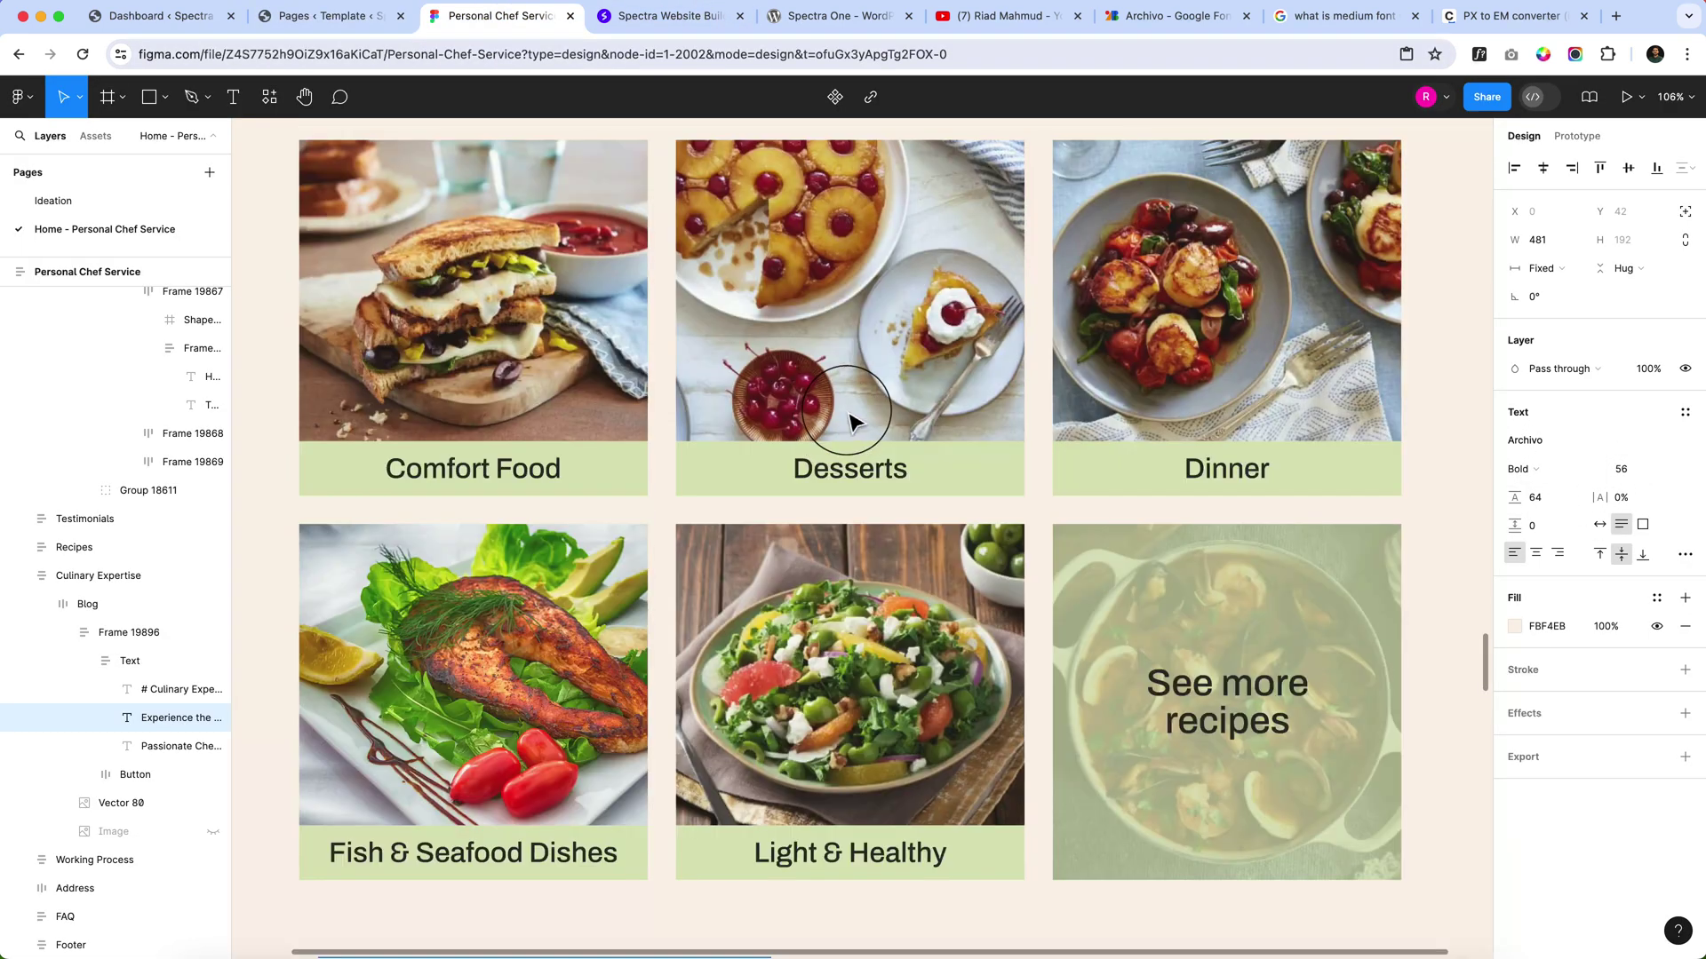
scroll(852, 423, up, 8)
scroll(842, 422, up, 20)
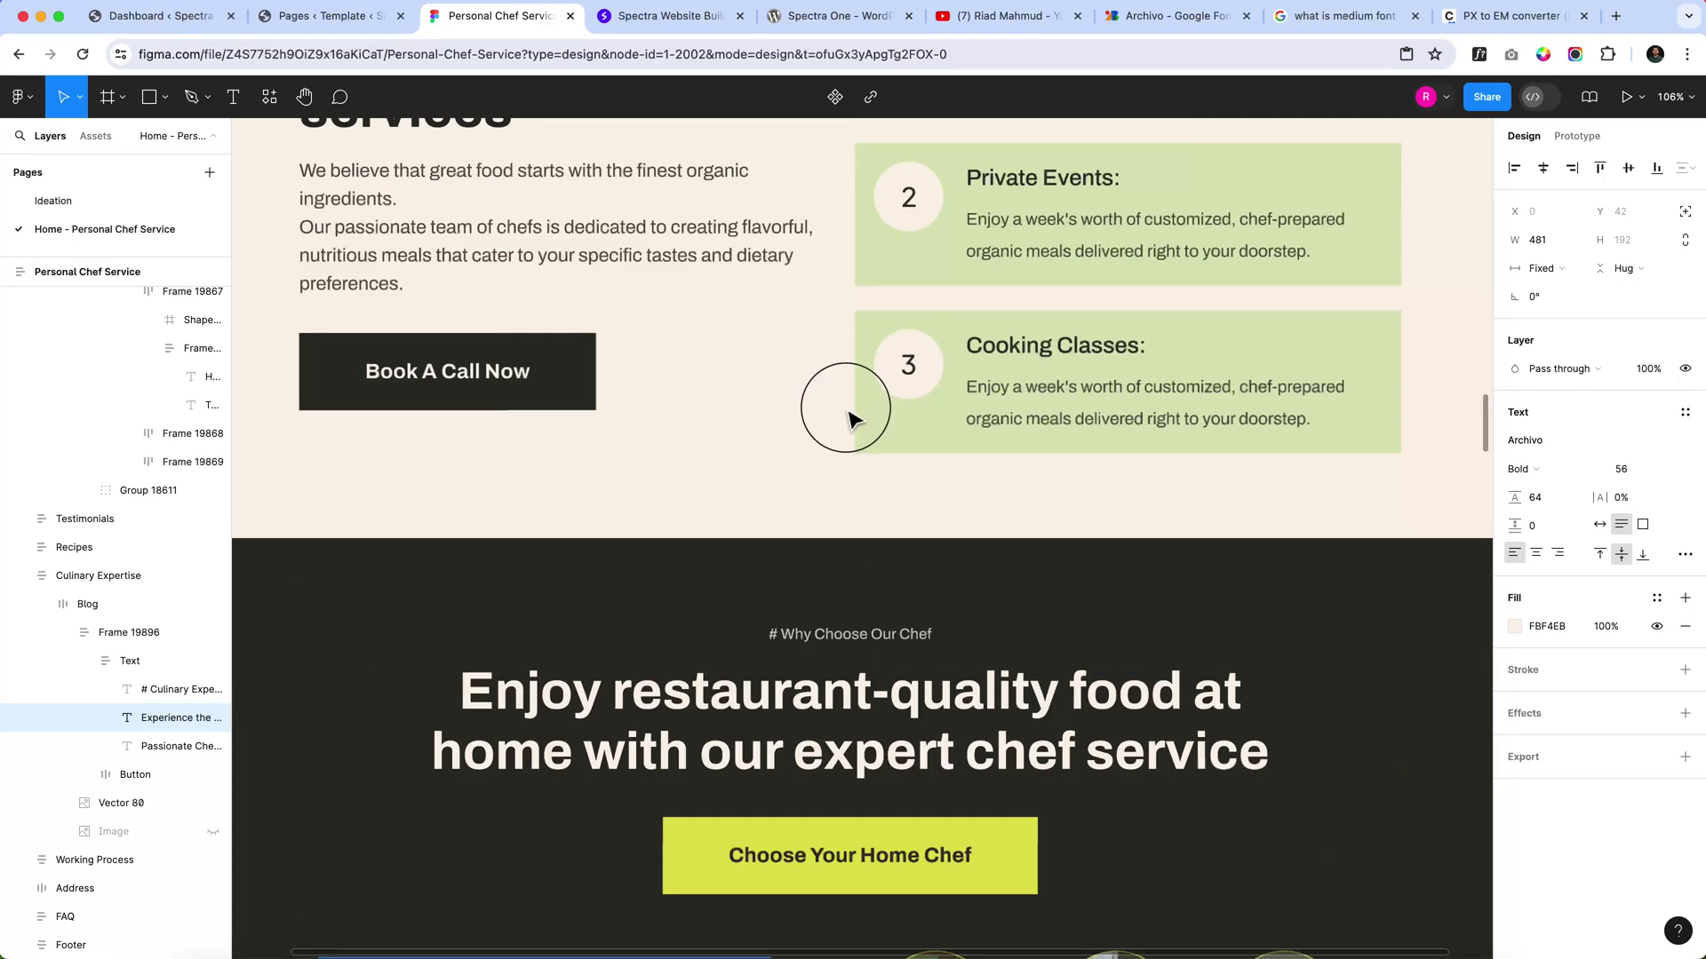
scroll(855, 421, up, 15)
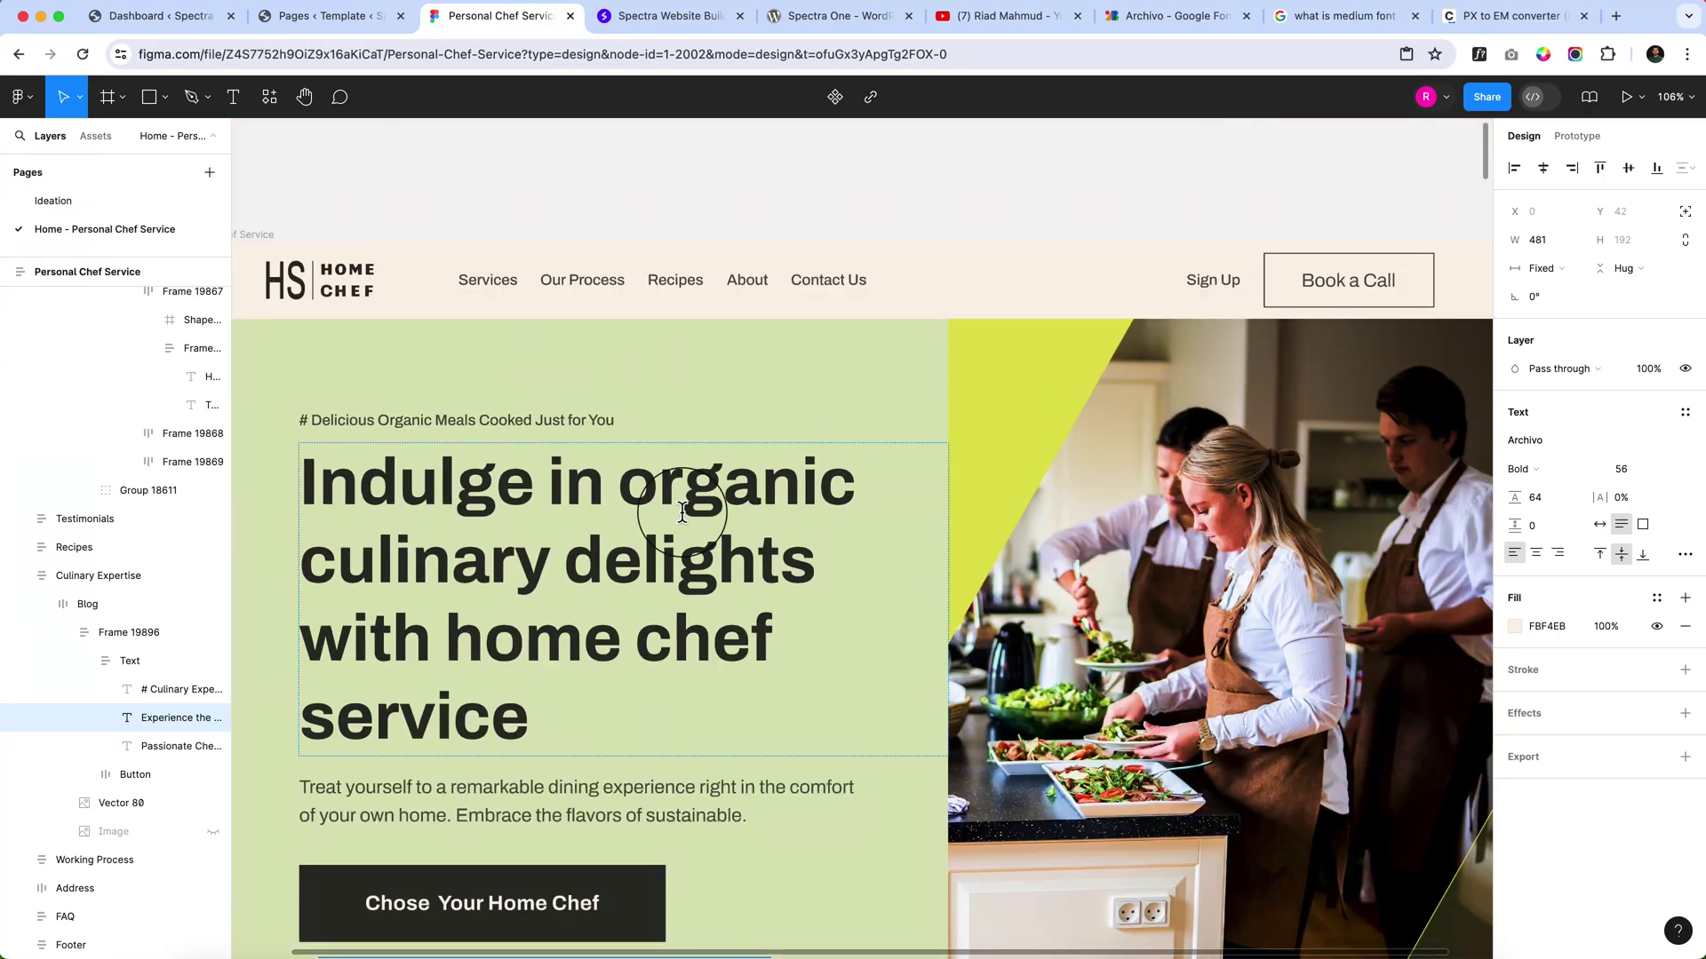
click(685, 509)
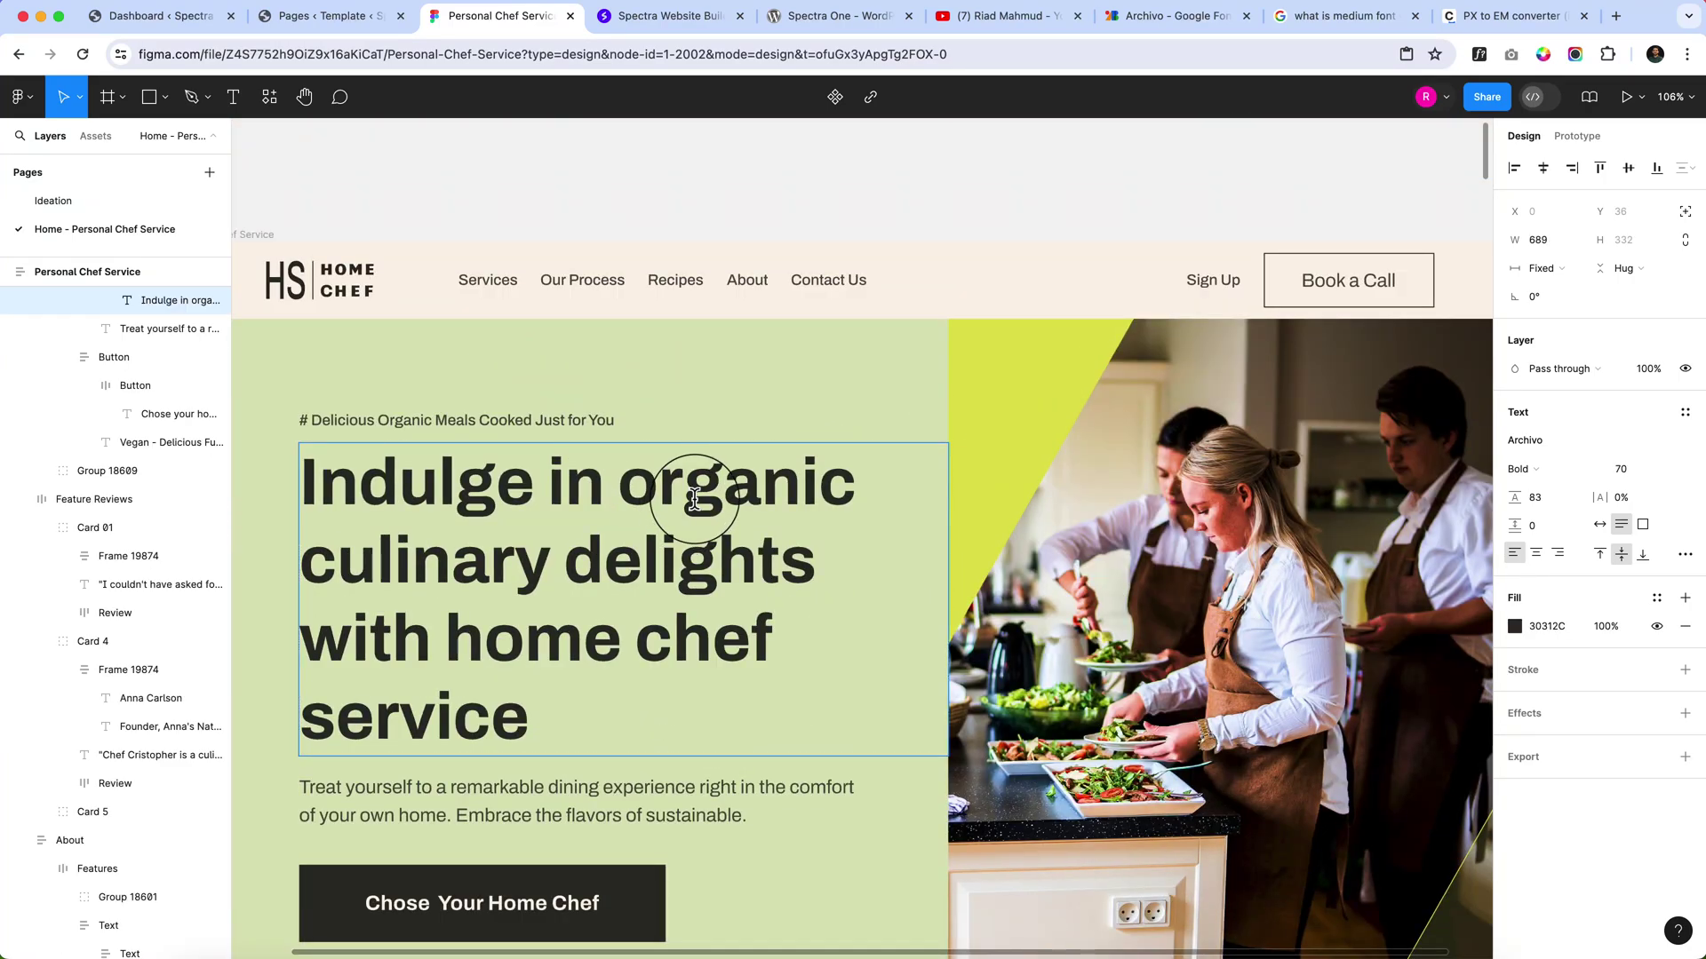
scroll(648, 497, down, 10)
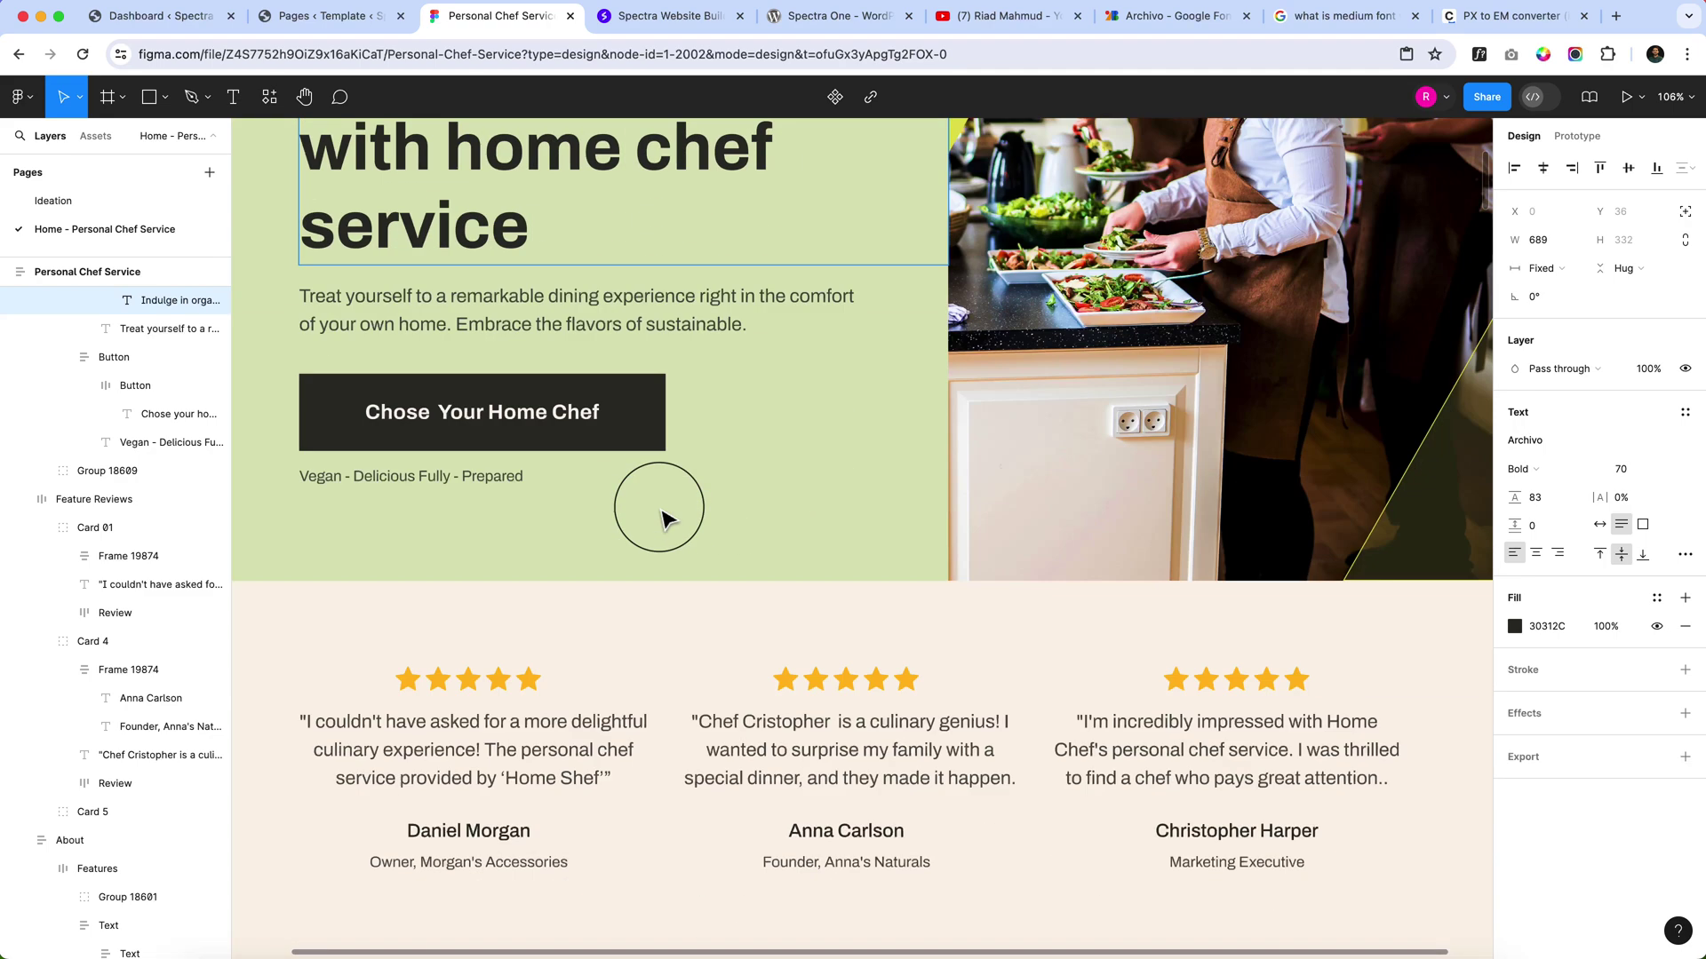
scroll(679, 500, down, 2)
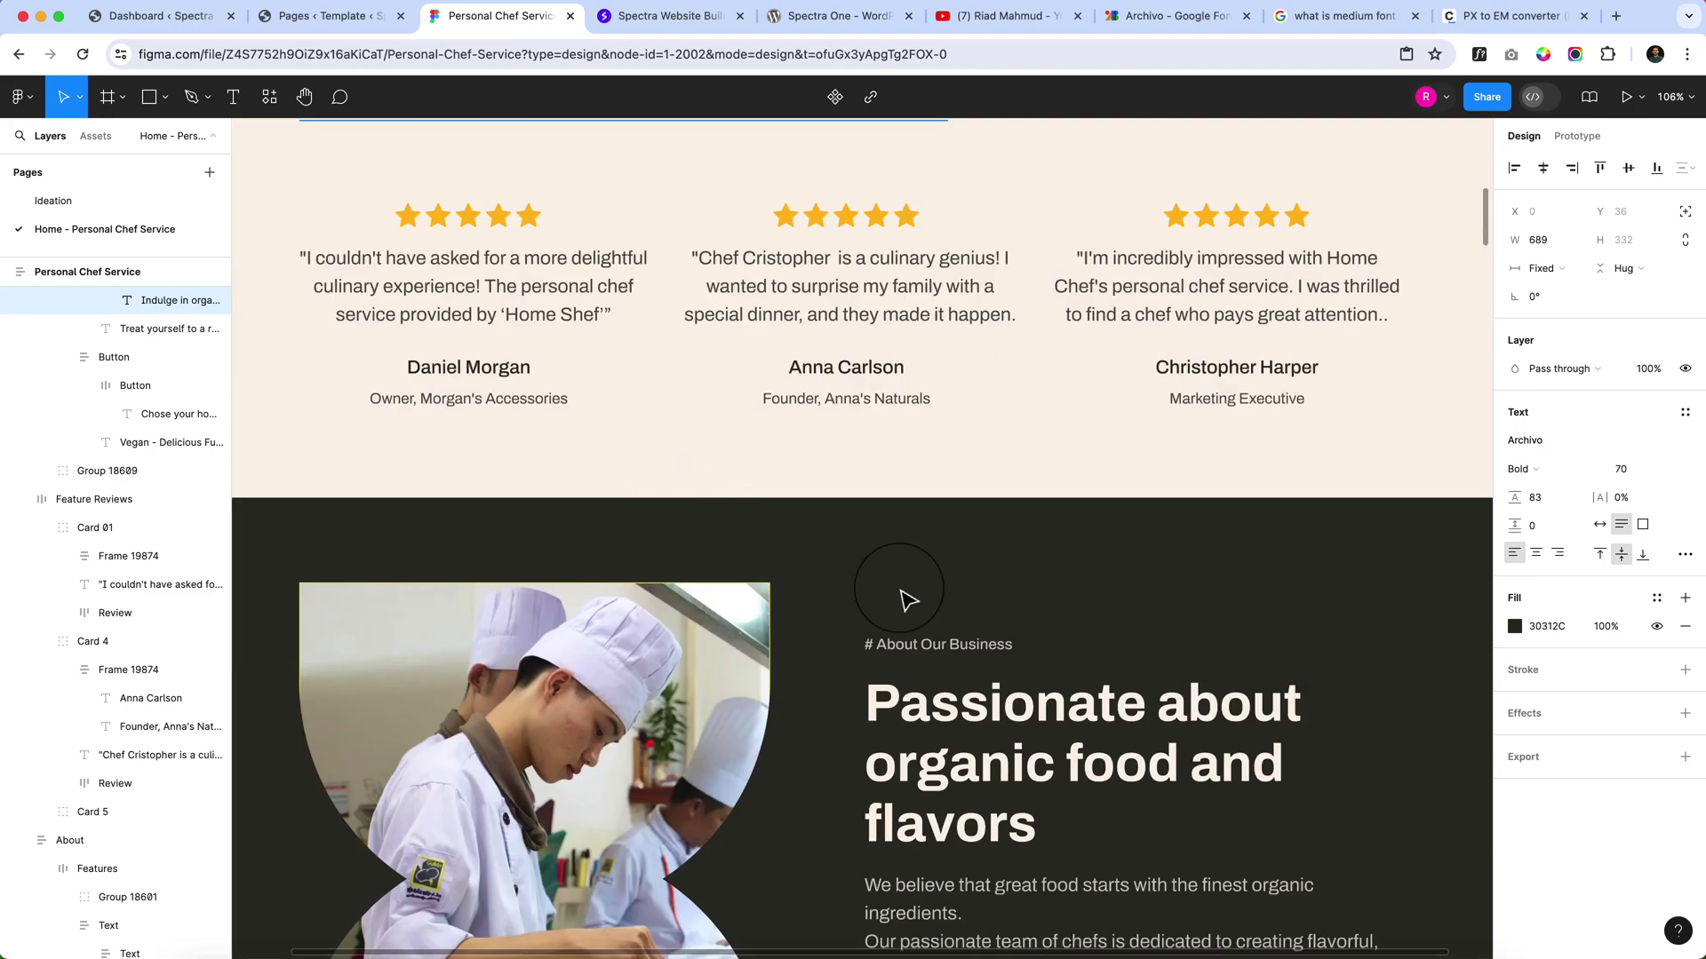
click(975, 711)
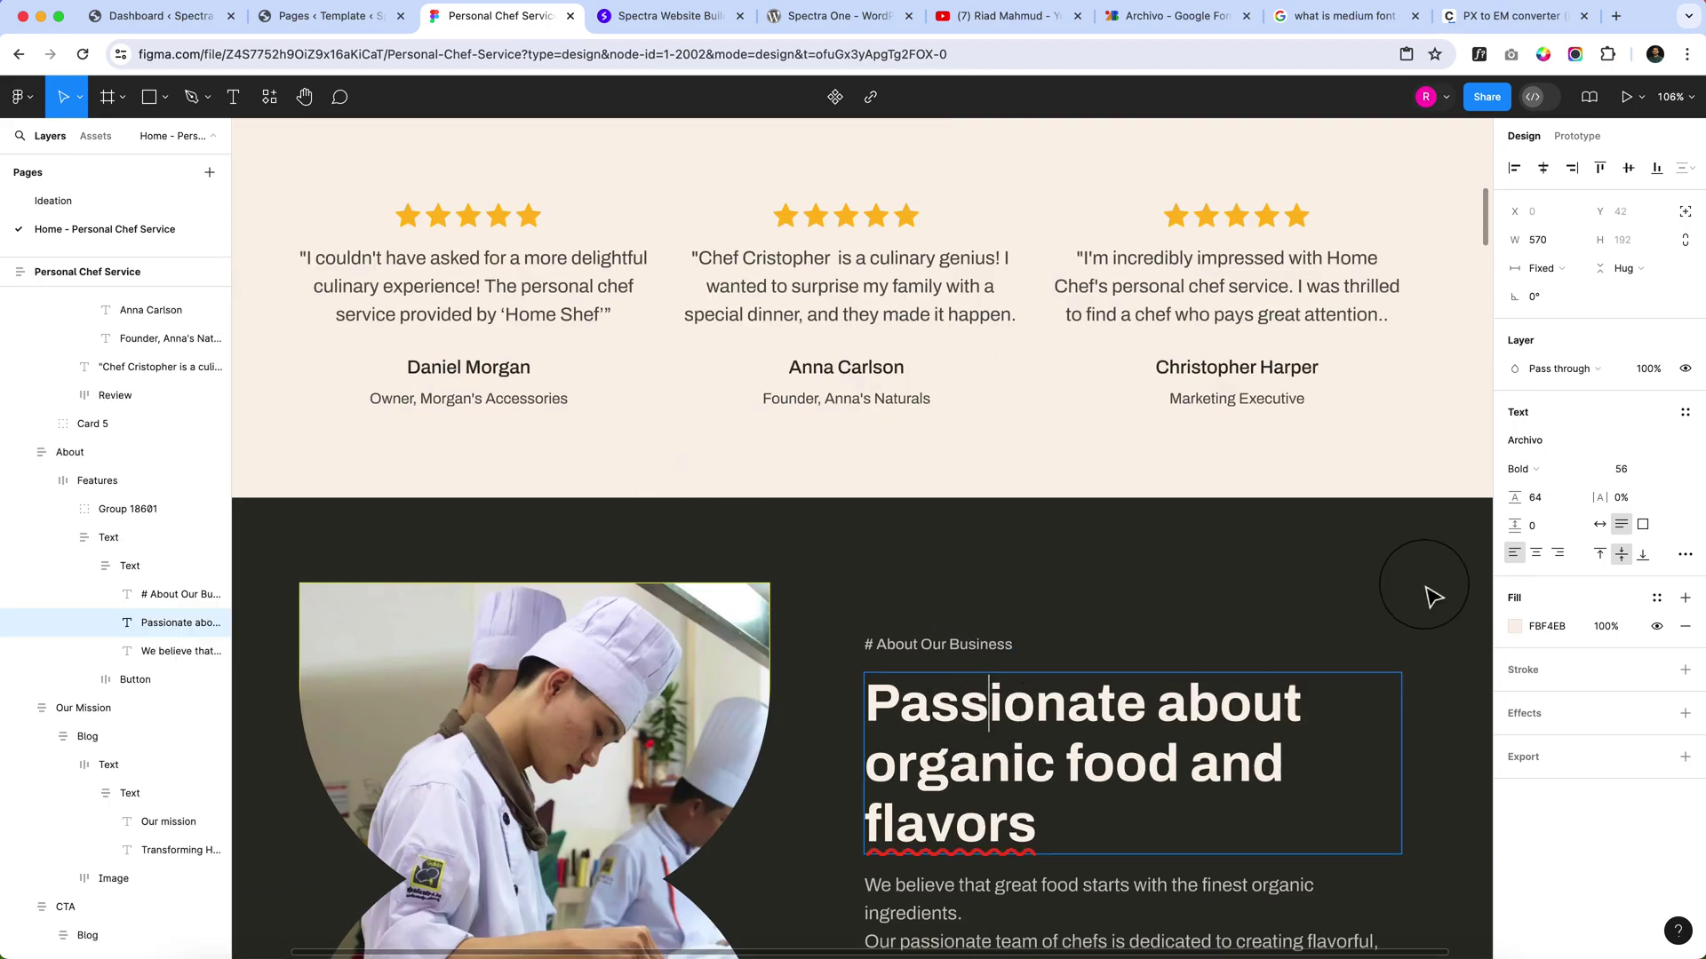
scroll(1078, 613, down, 7)
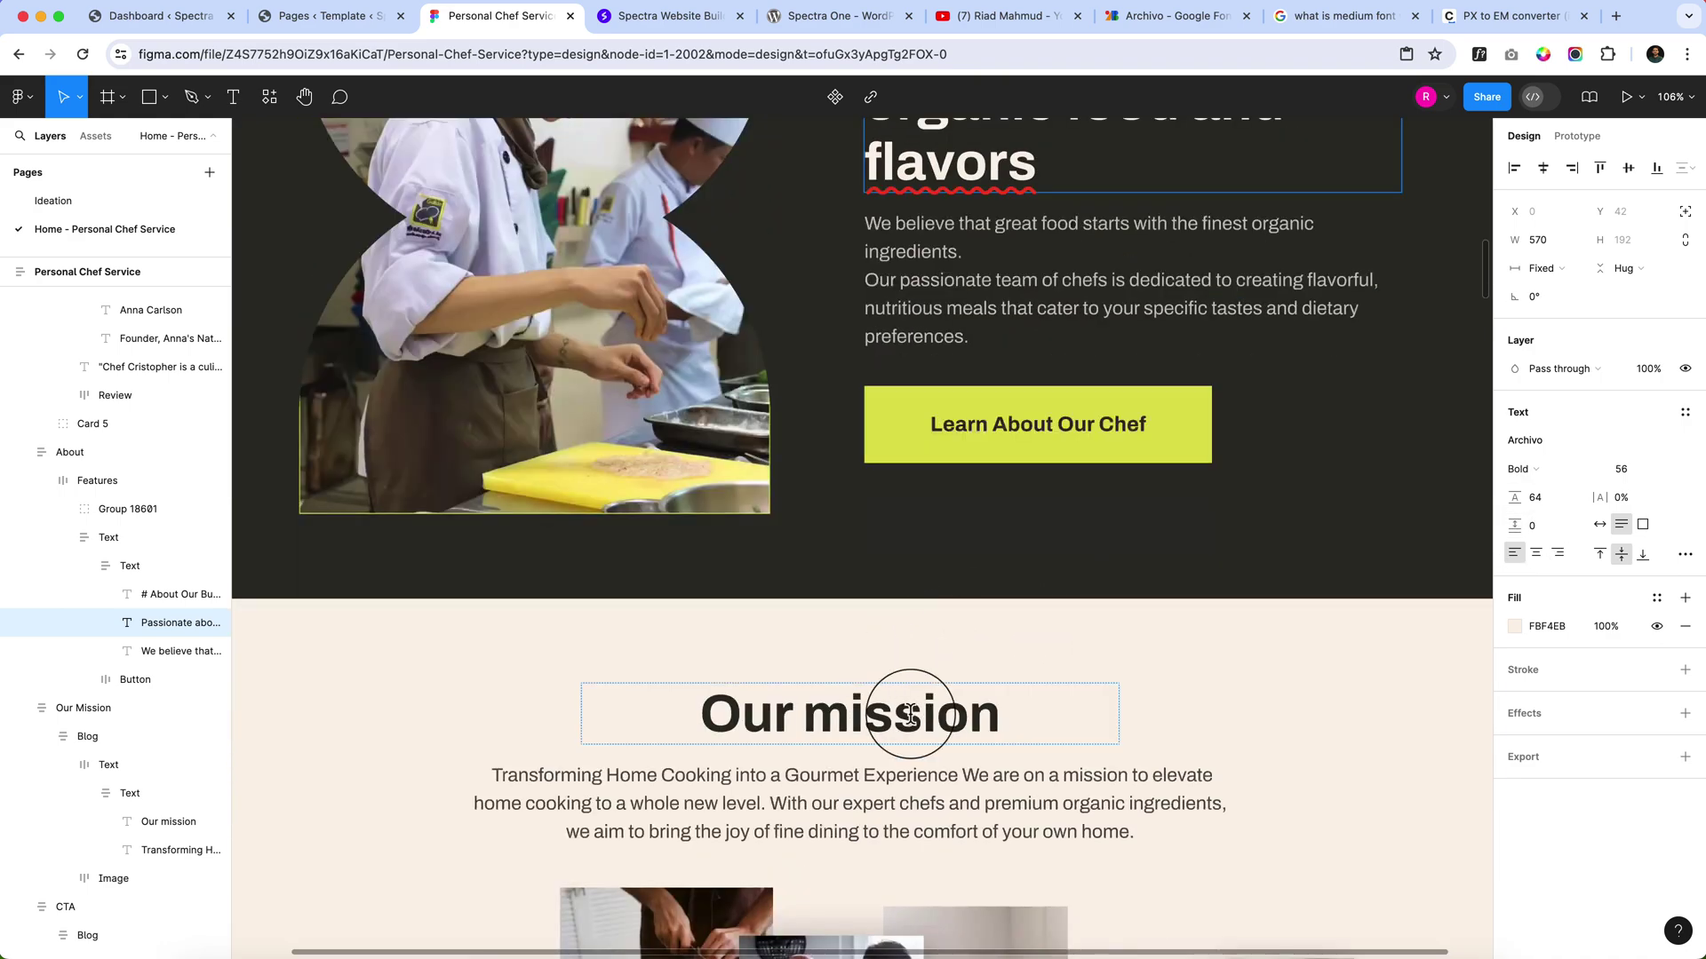
click(909, 714)
scroll(910, 713, down, 10)
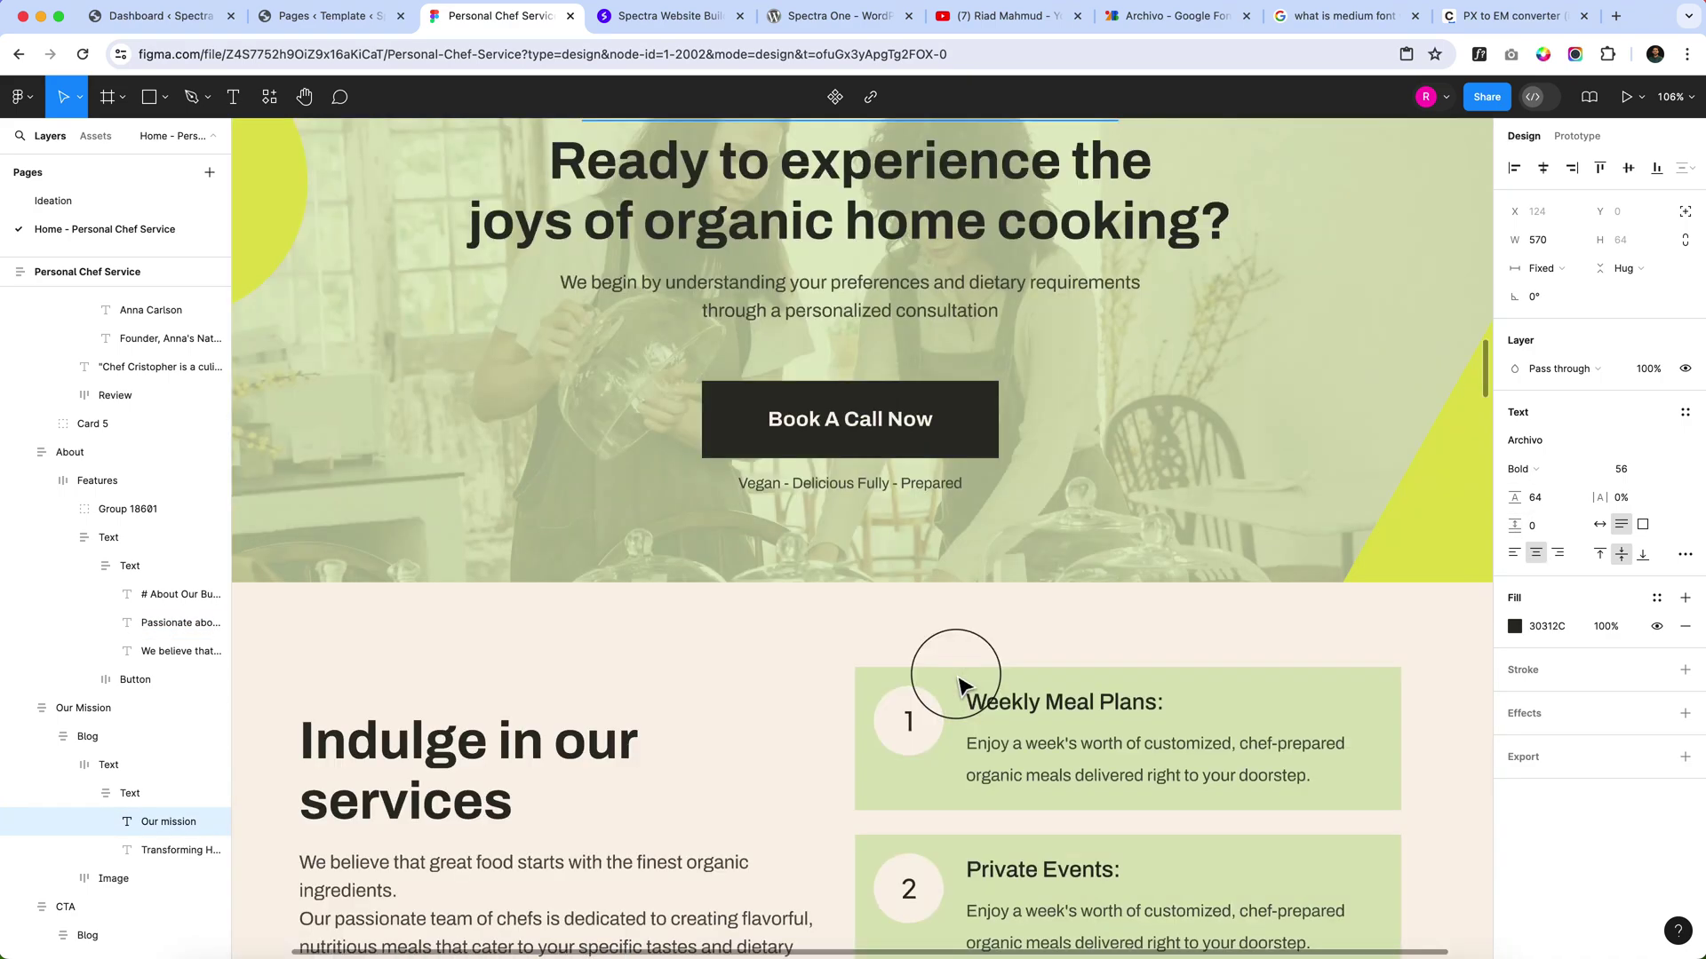
scroll(959, 684, down, 4)
click(1045, 410)
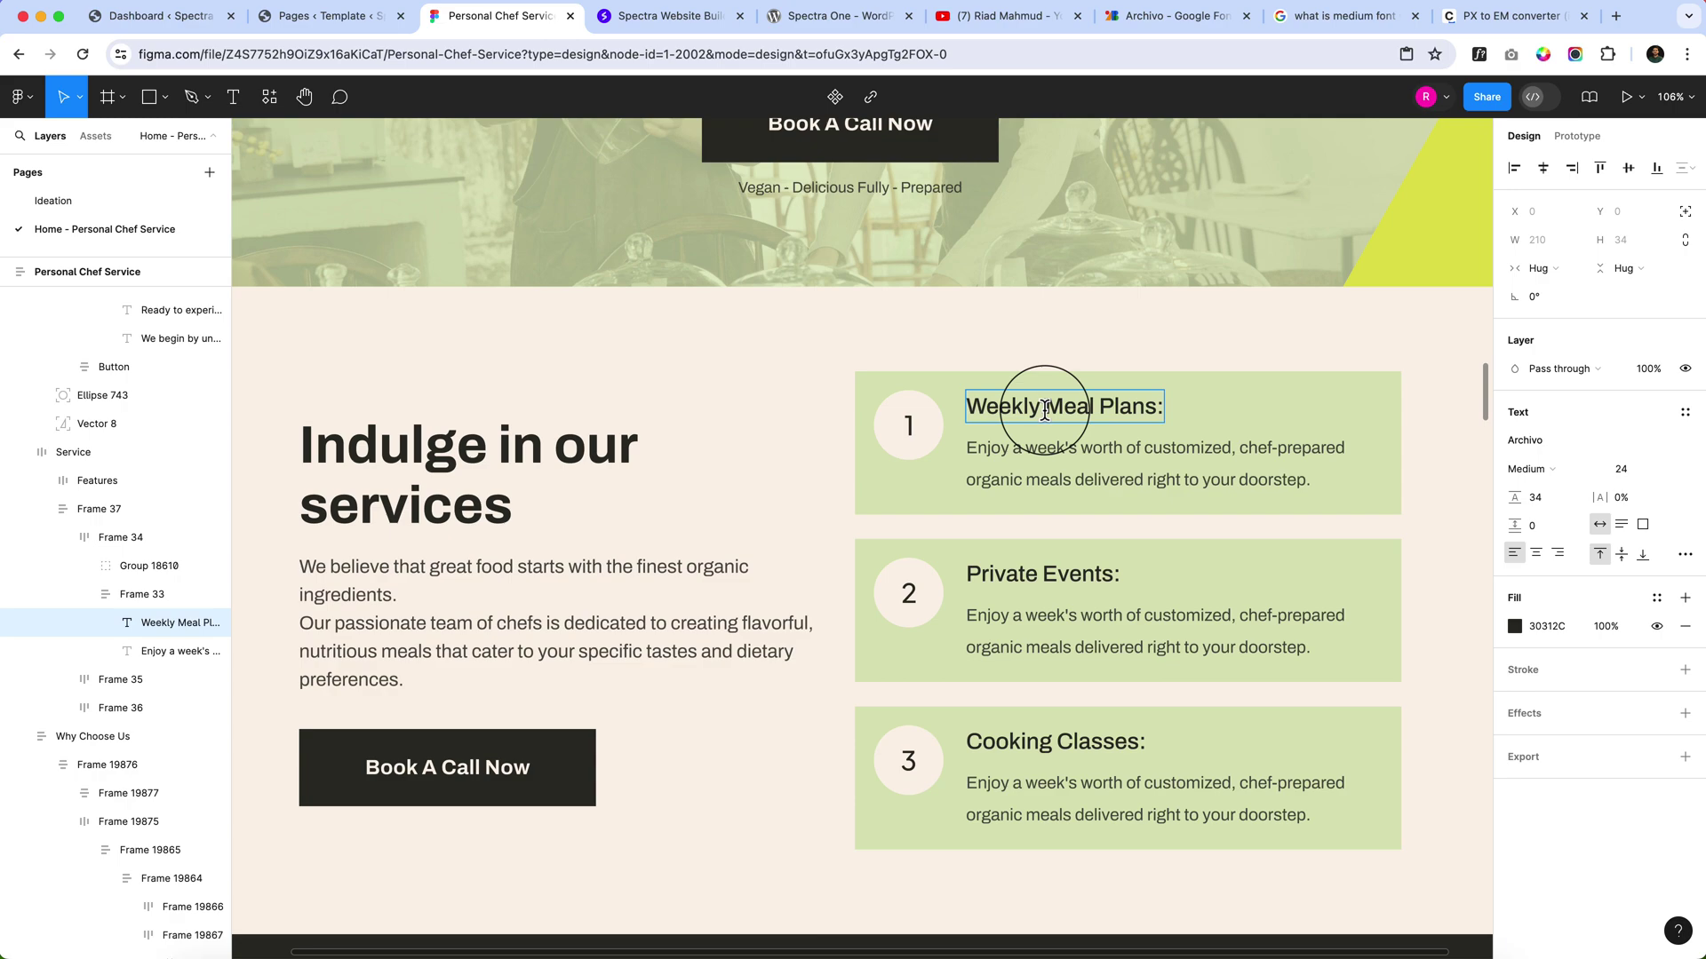
scroll(1036, 495, down, 13)
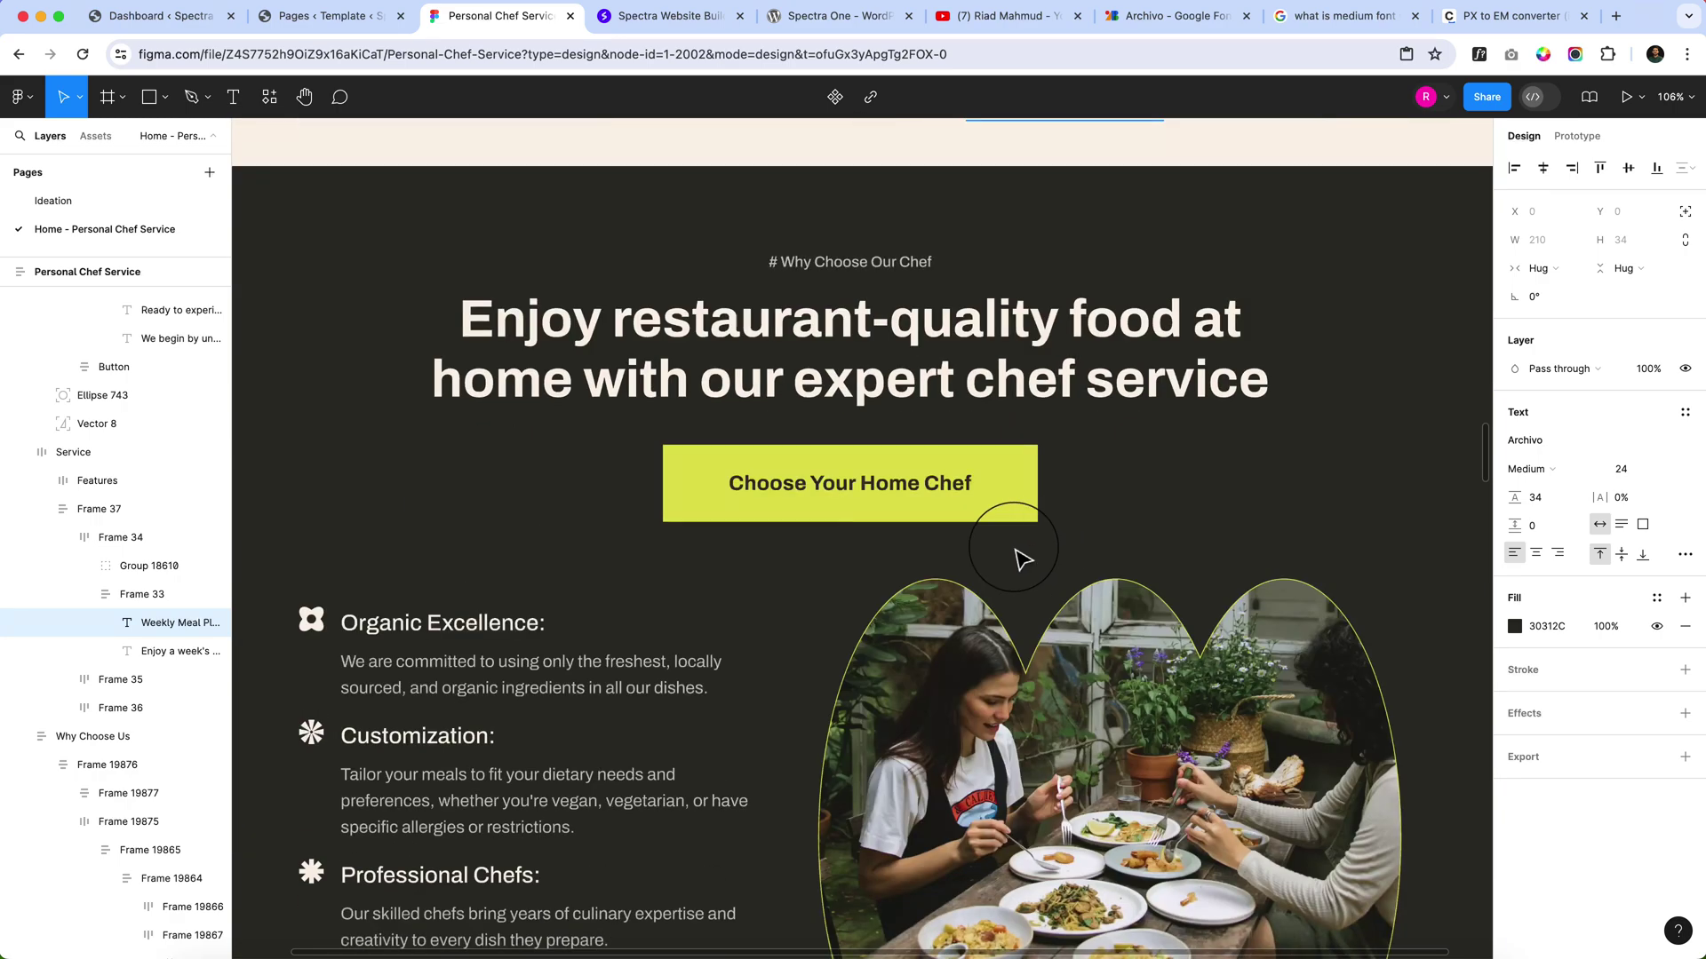
click(491, 439)
scroll(906, 514, up, 10)
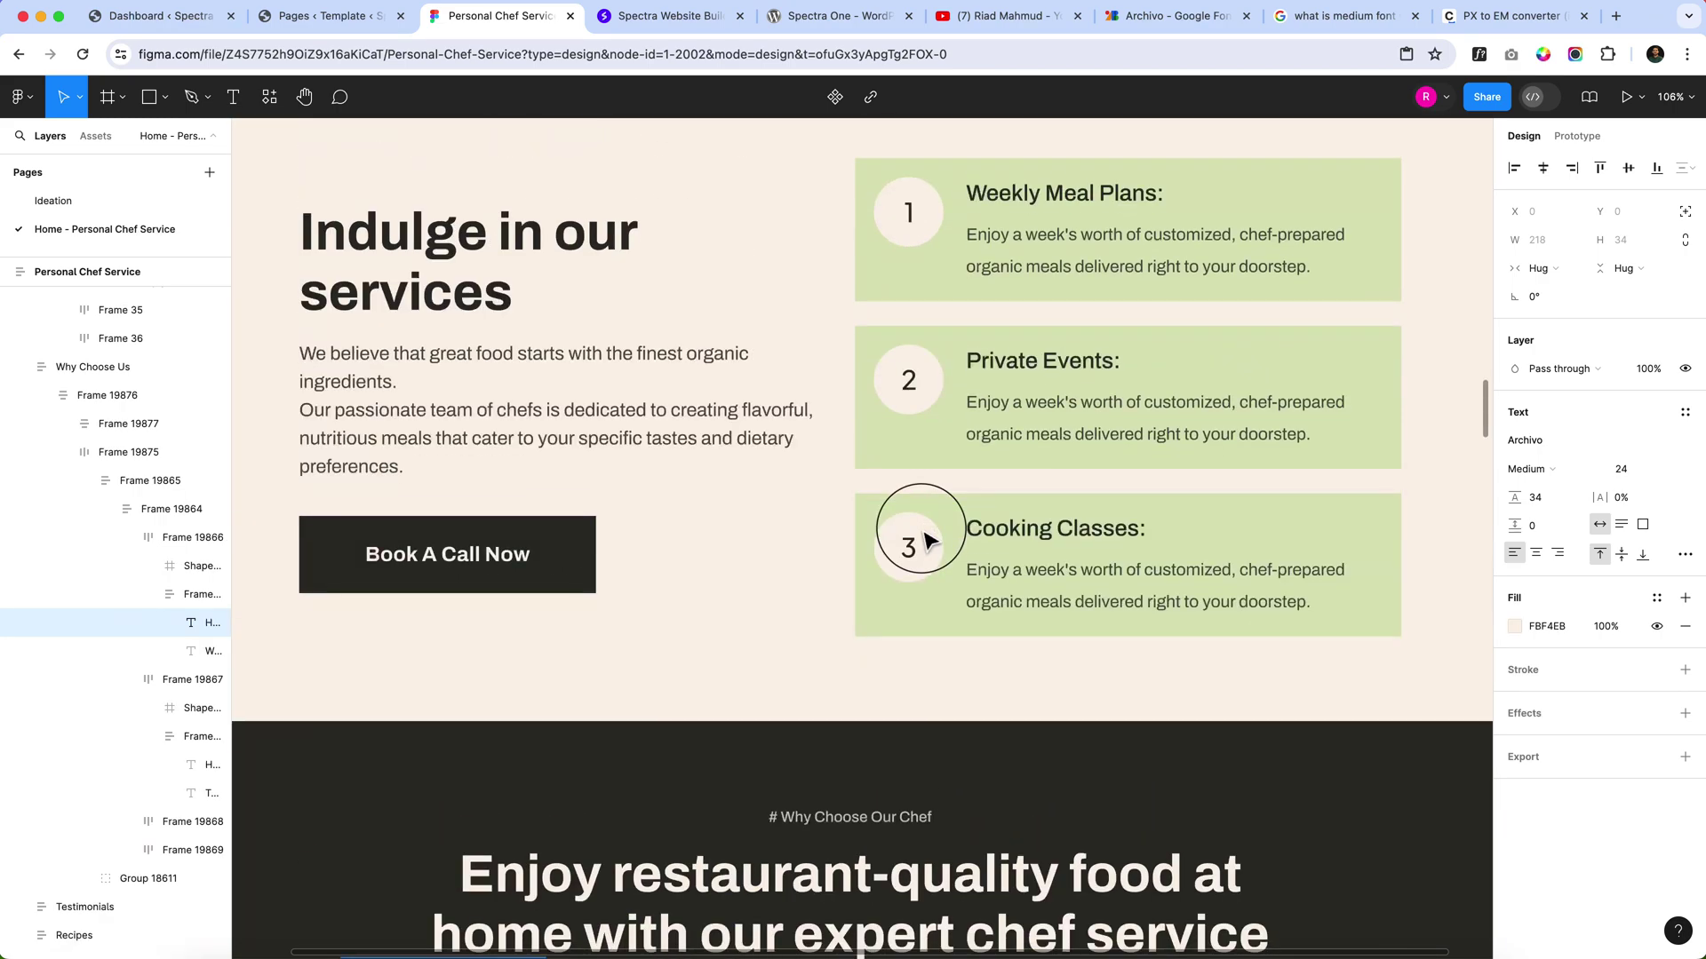
scroll(924, 533, down, 18)
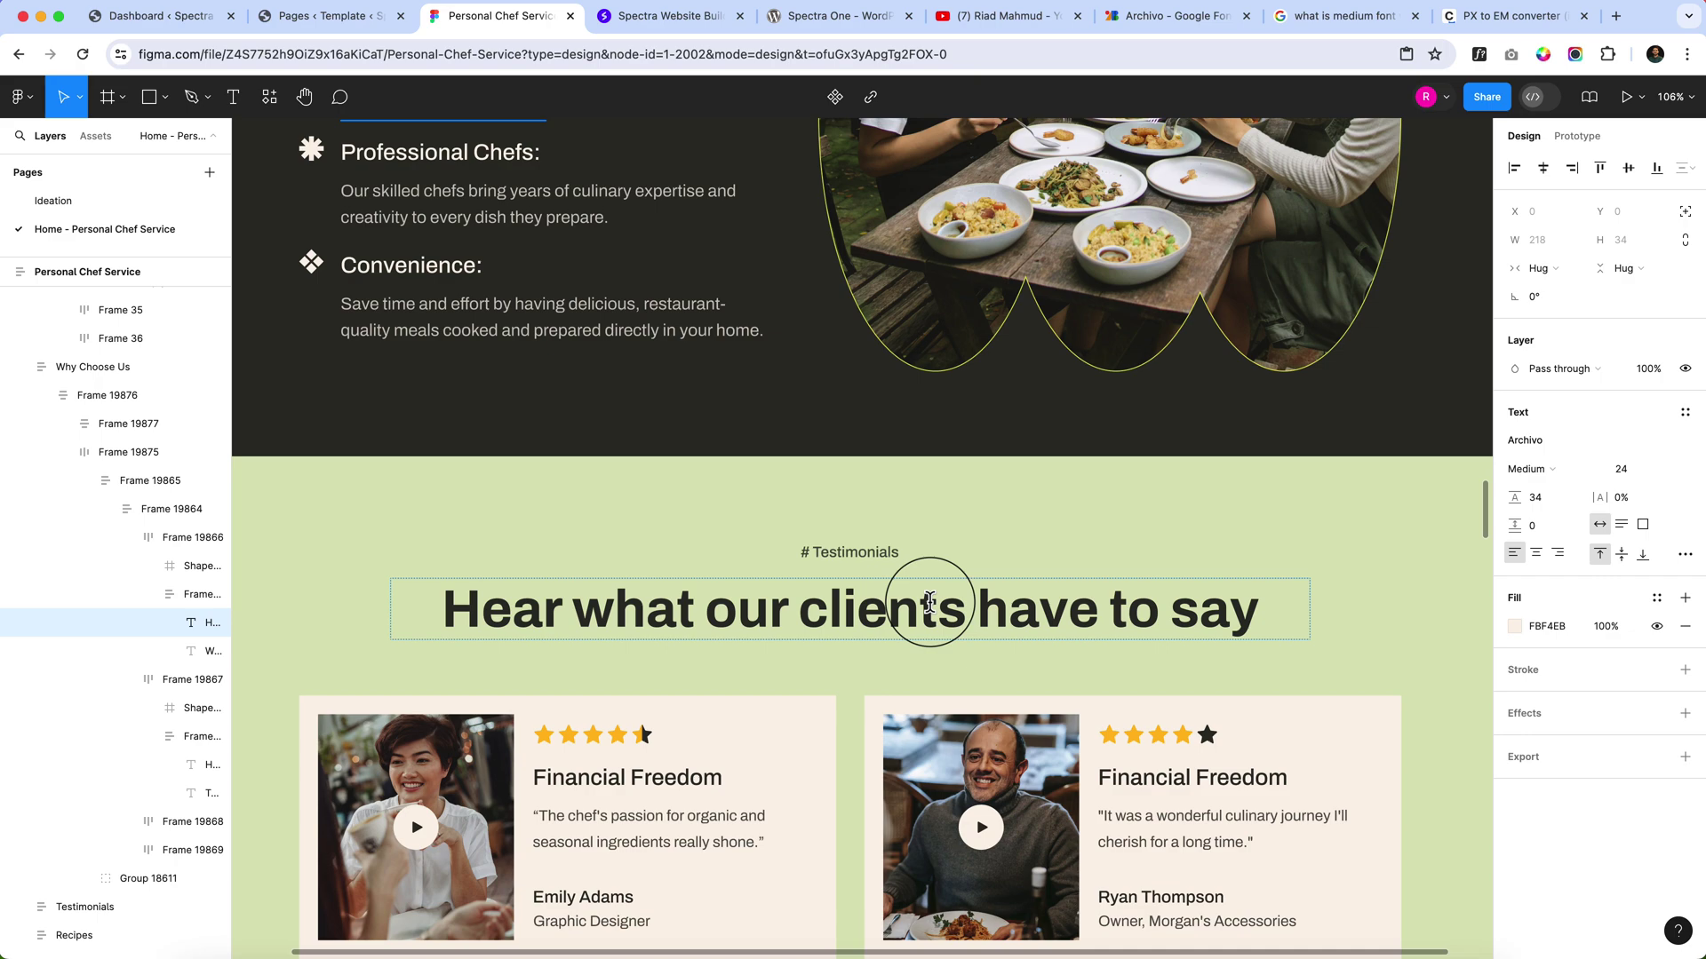
Inspect type settings of the Financial Freedom, # Selection Recipes and Breakfast & Brunch labels in Figma.
scroll(929, 602, down, 5)
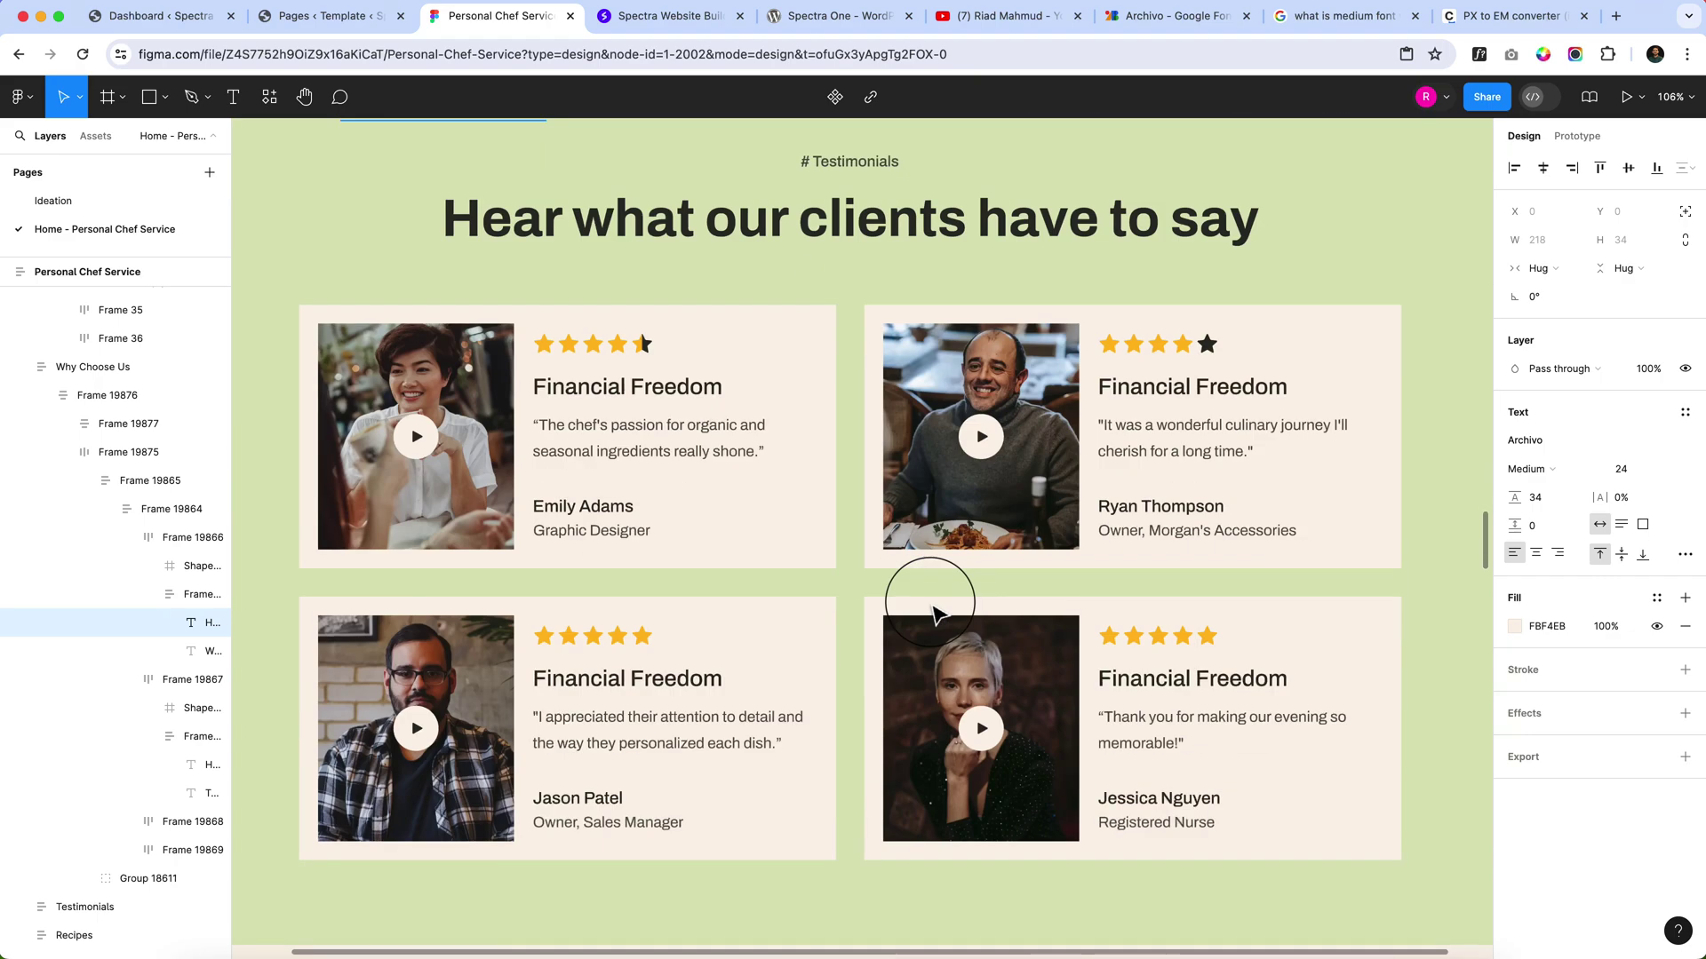
click(631, 386)
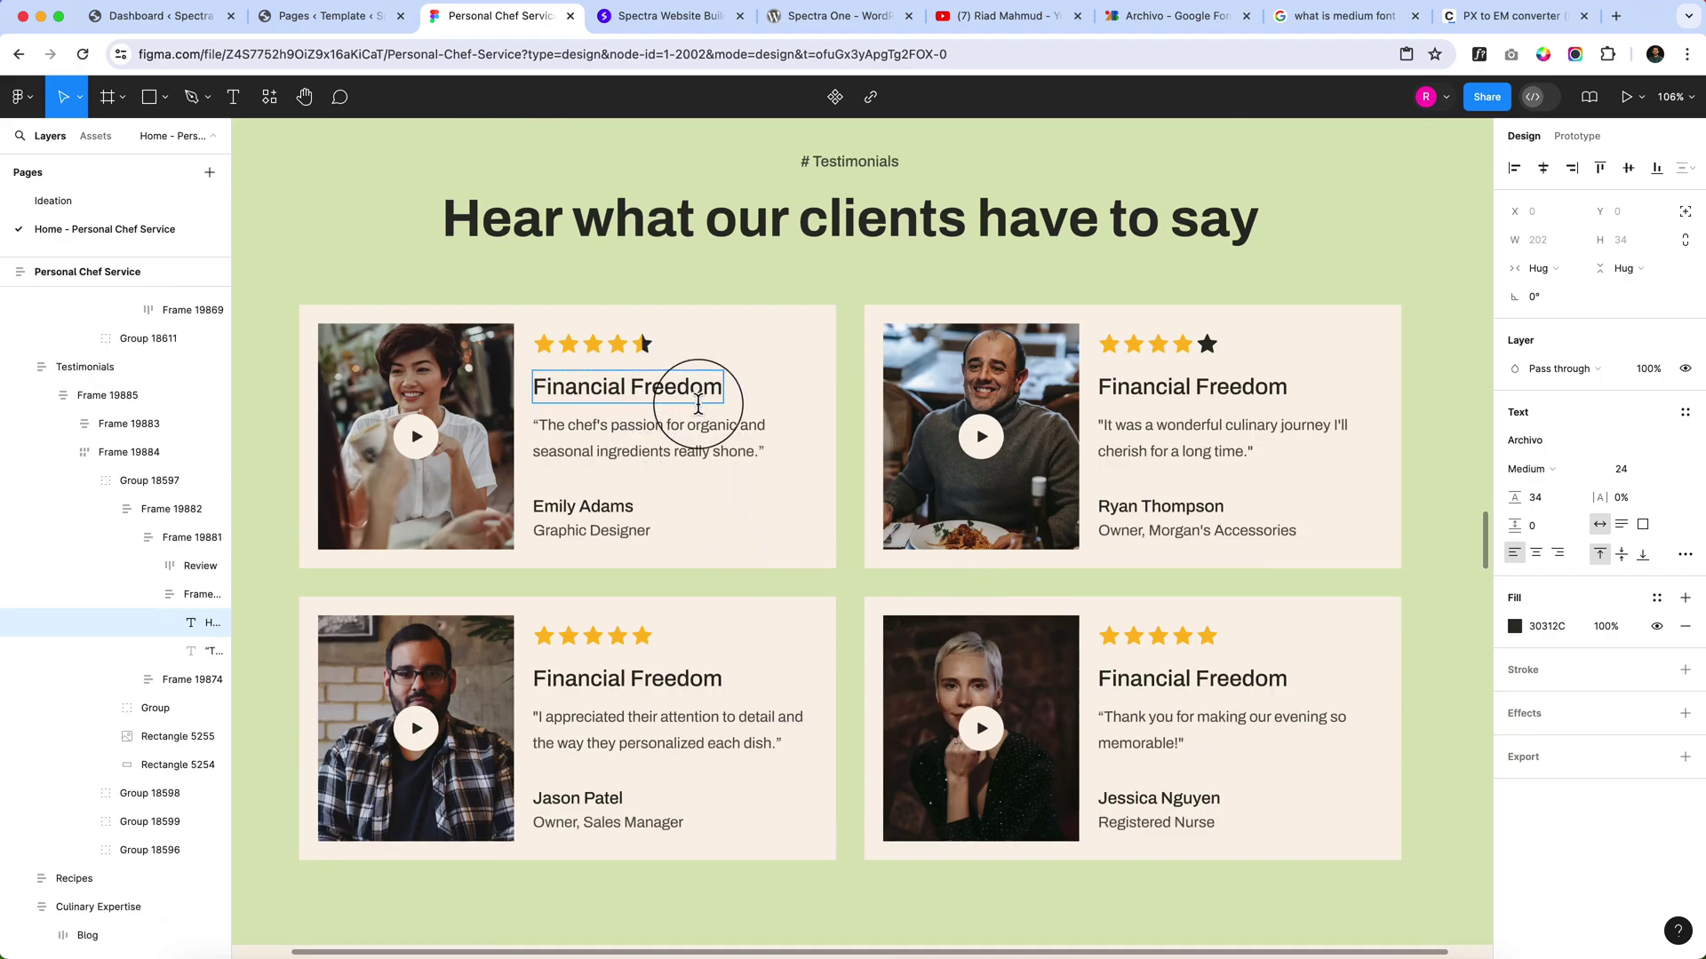
scroll(818, 578, down, 8)
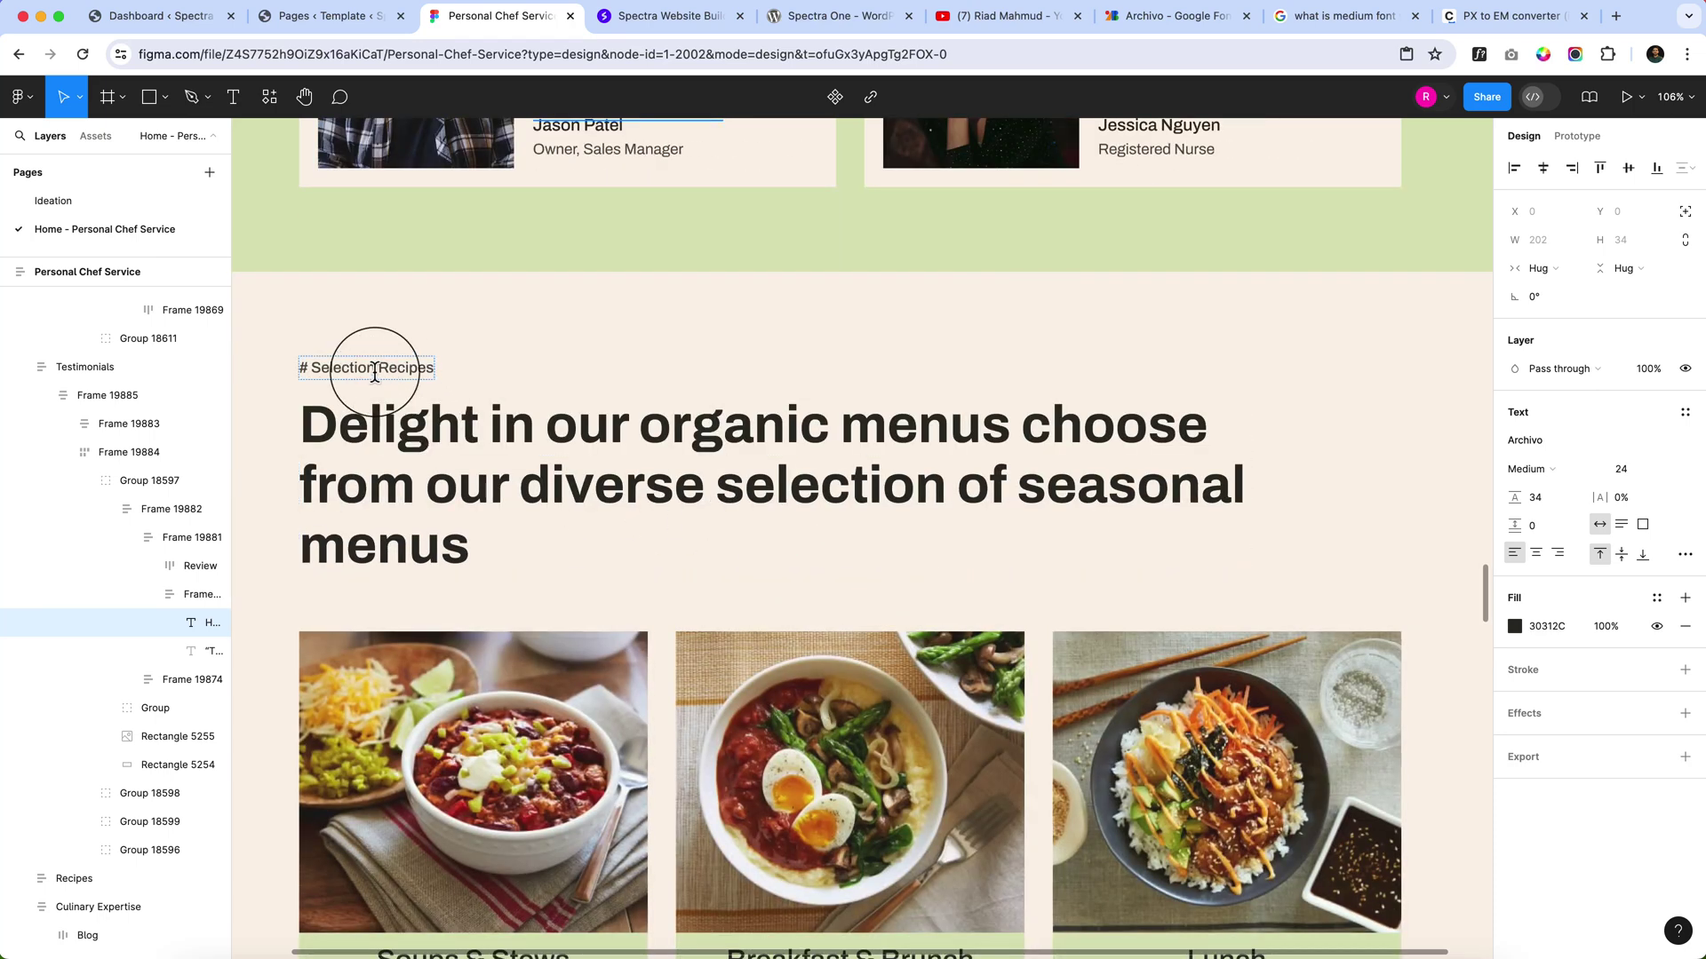
click(374, 371)
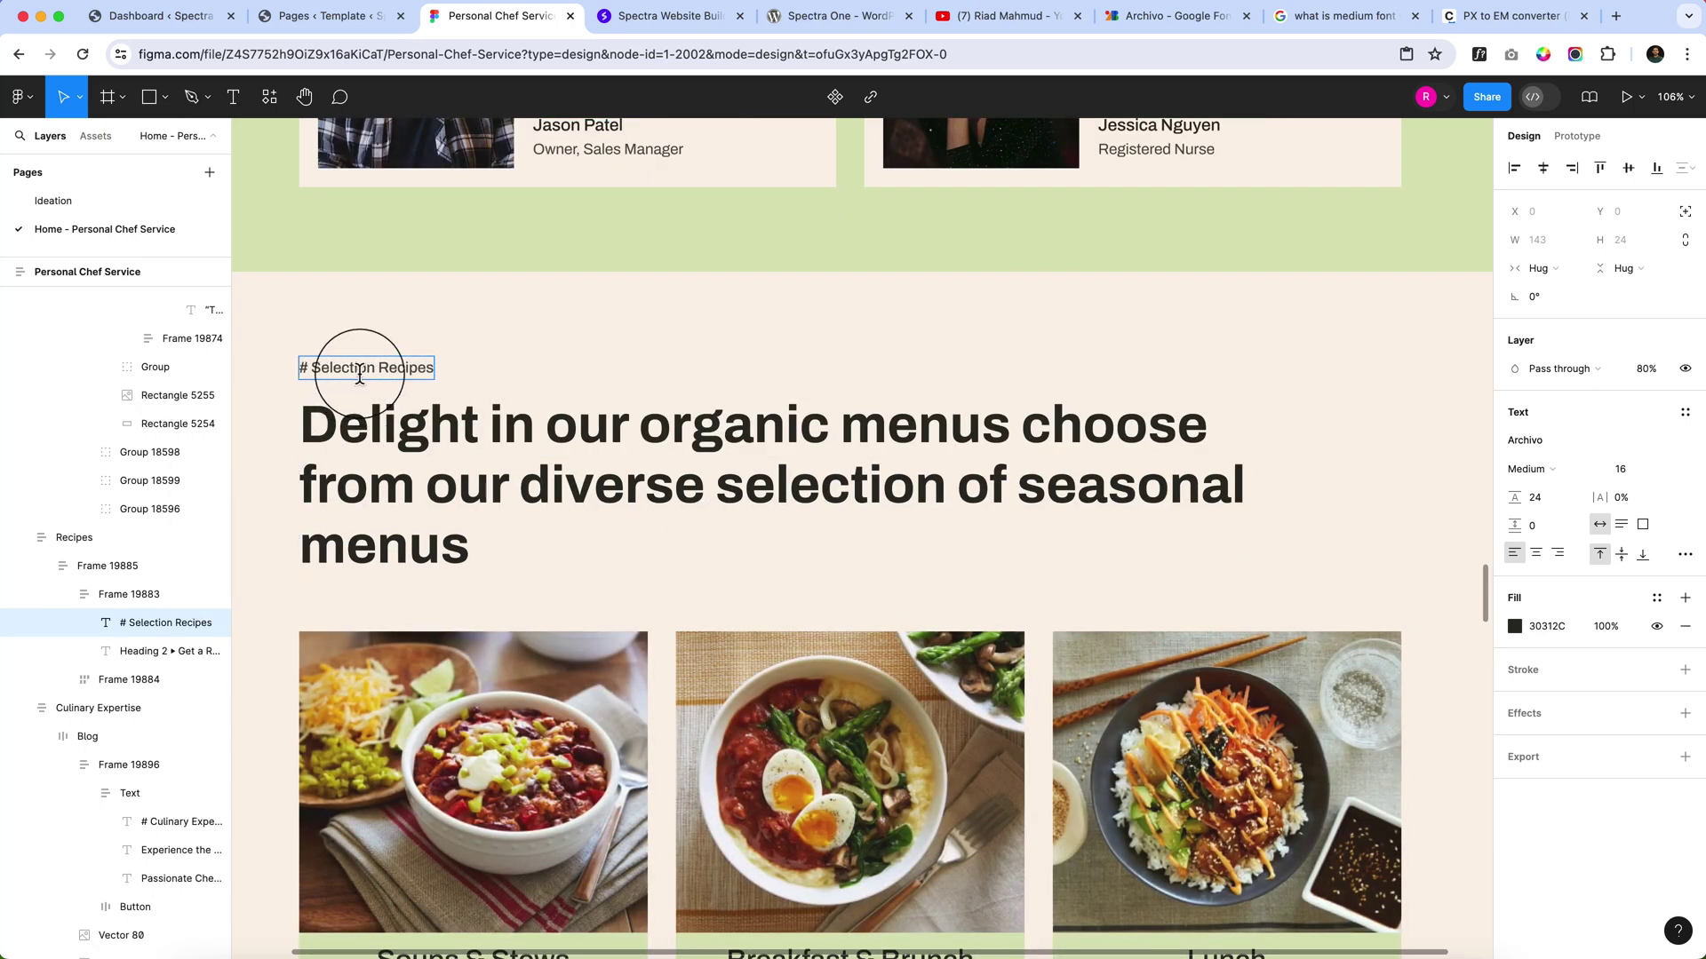
scroll(1066, 510, down, 3)
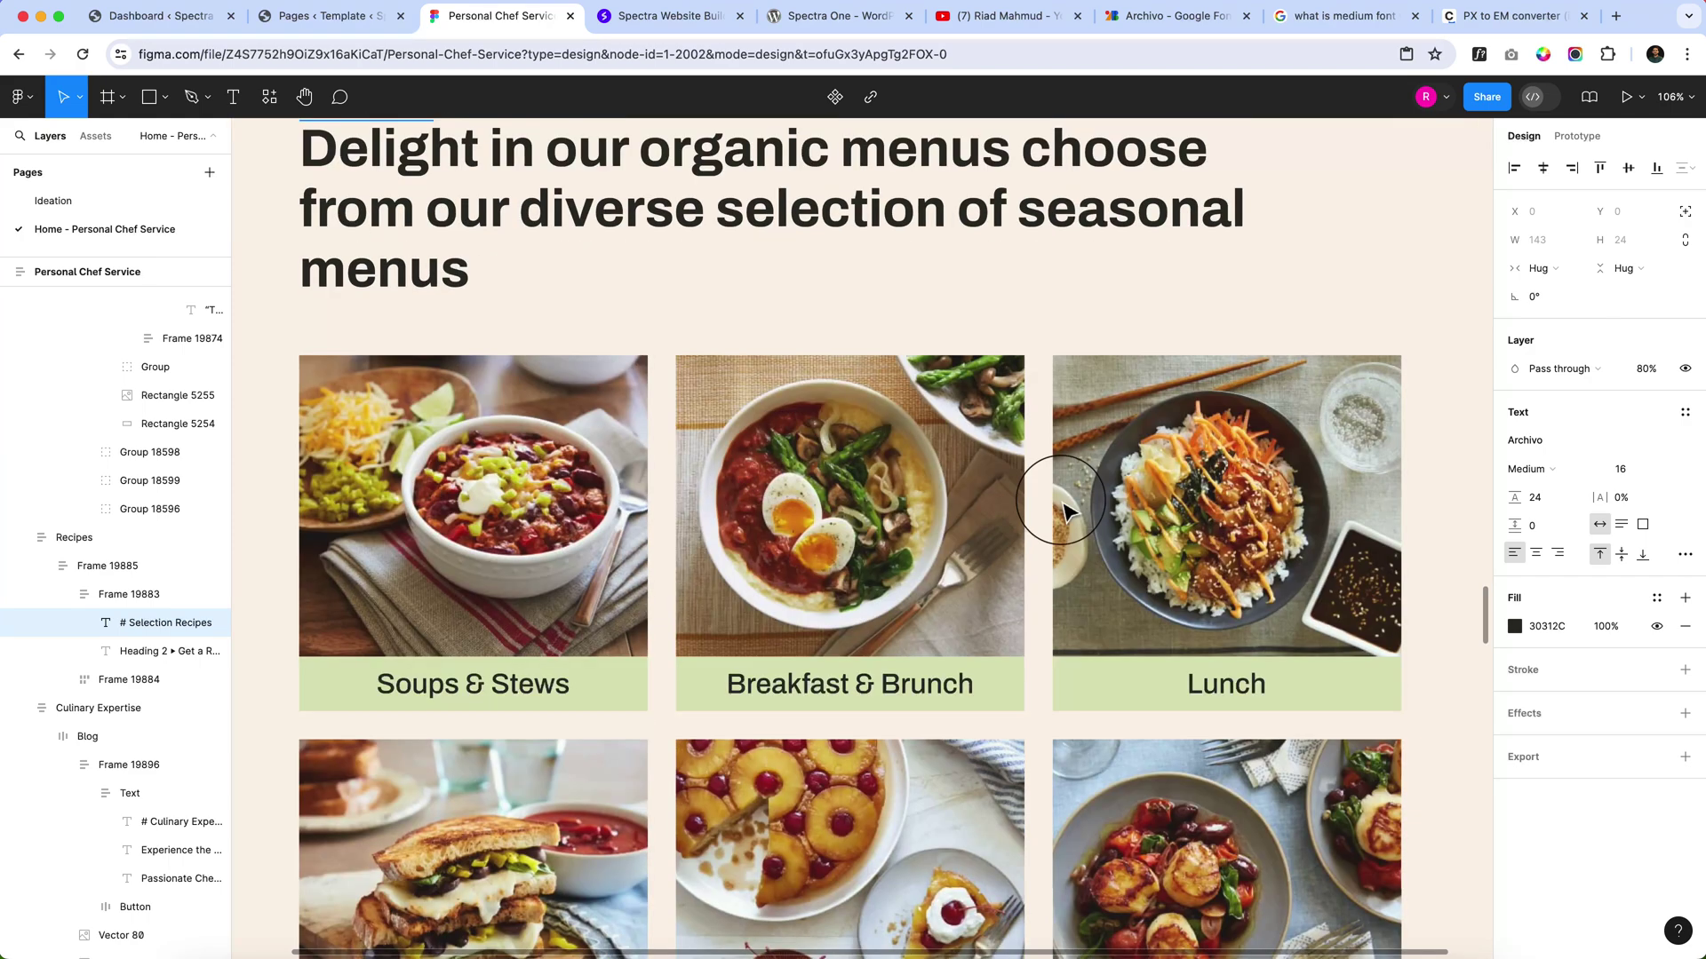
click(805, 684)
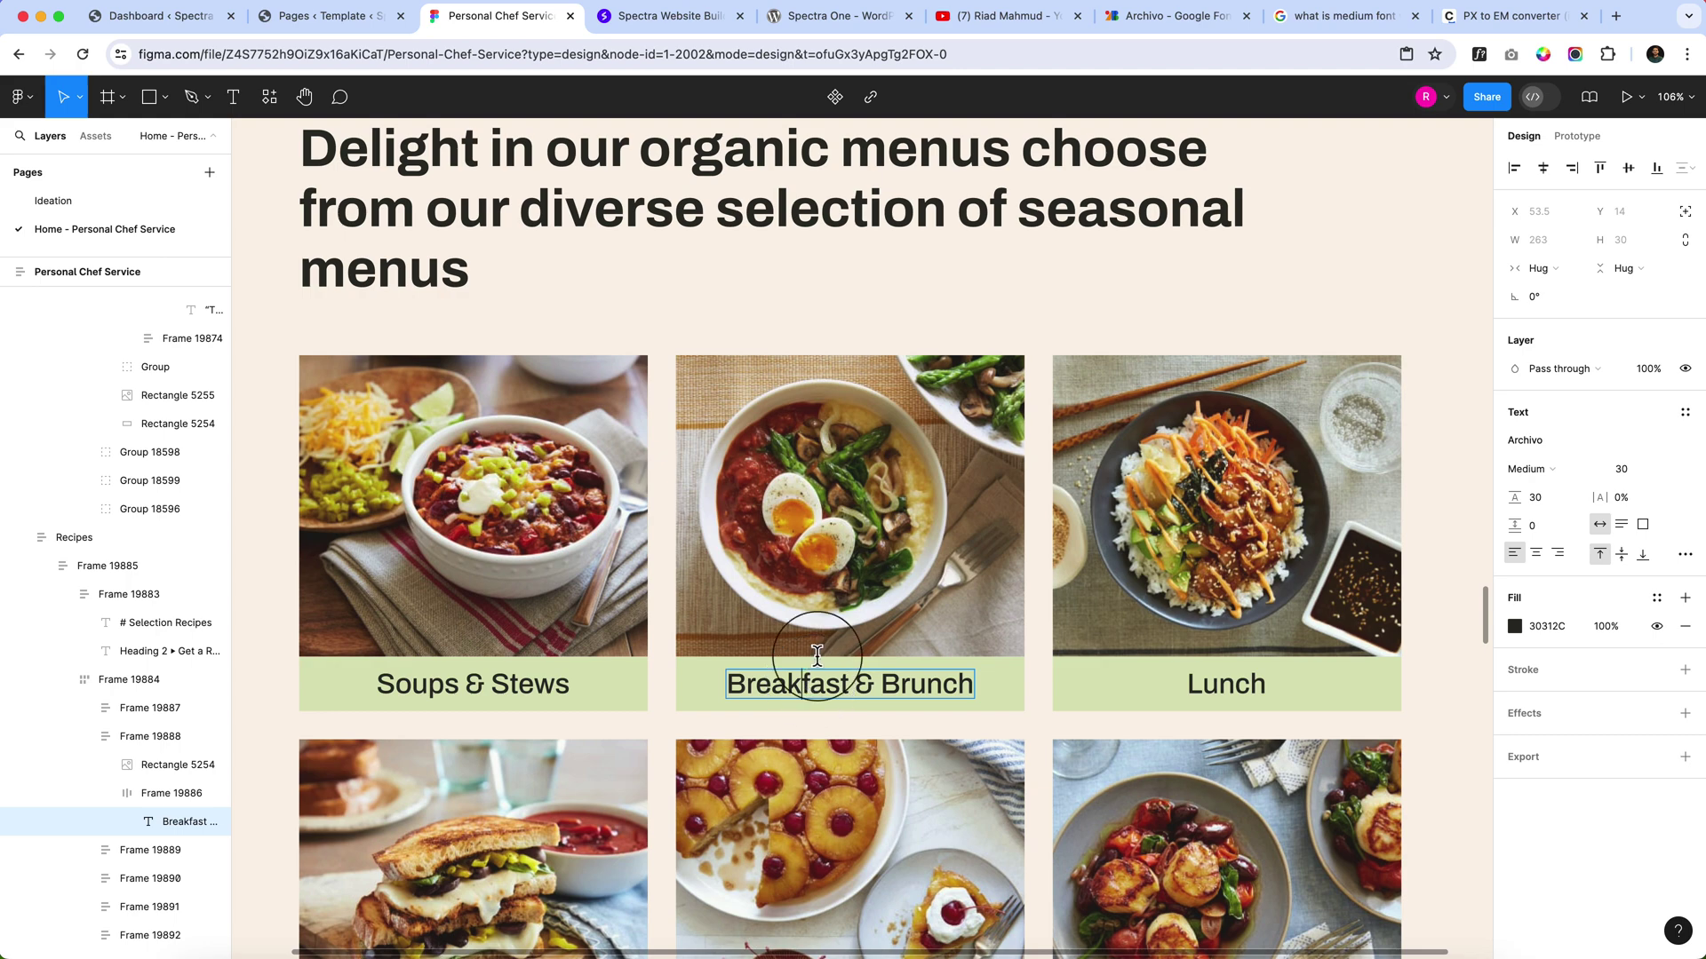
scroll(961, 539, up, 2)
scroll(961, 539, up, 6)
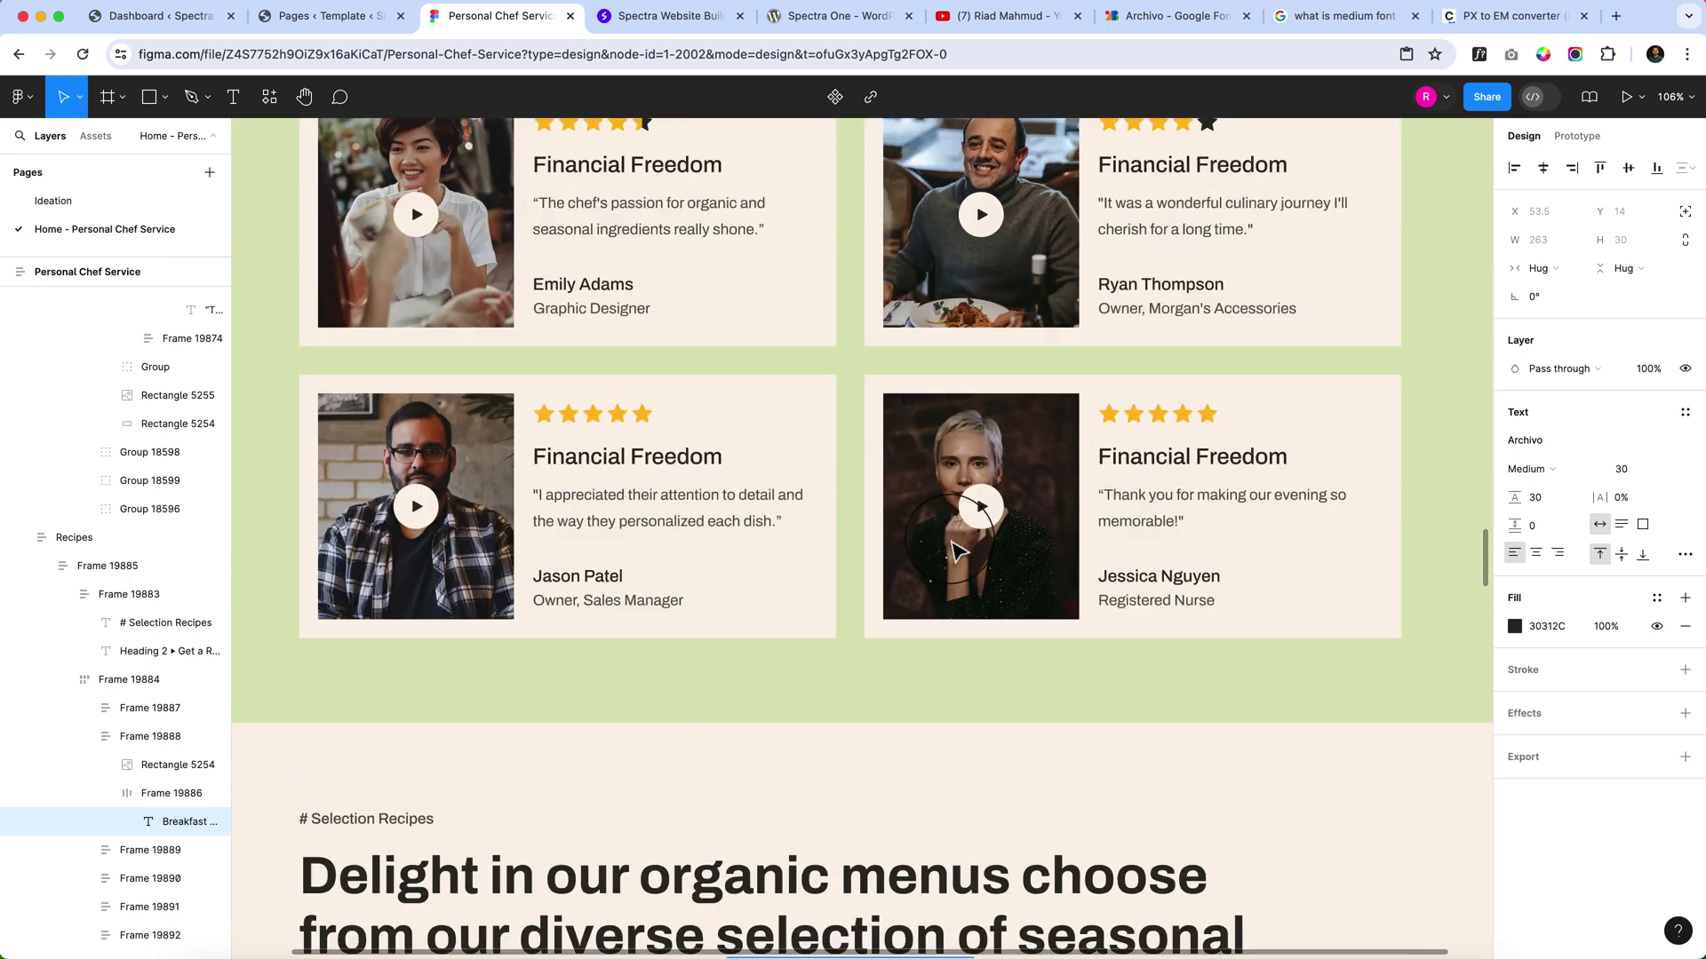
click(699, 460)
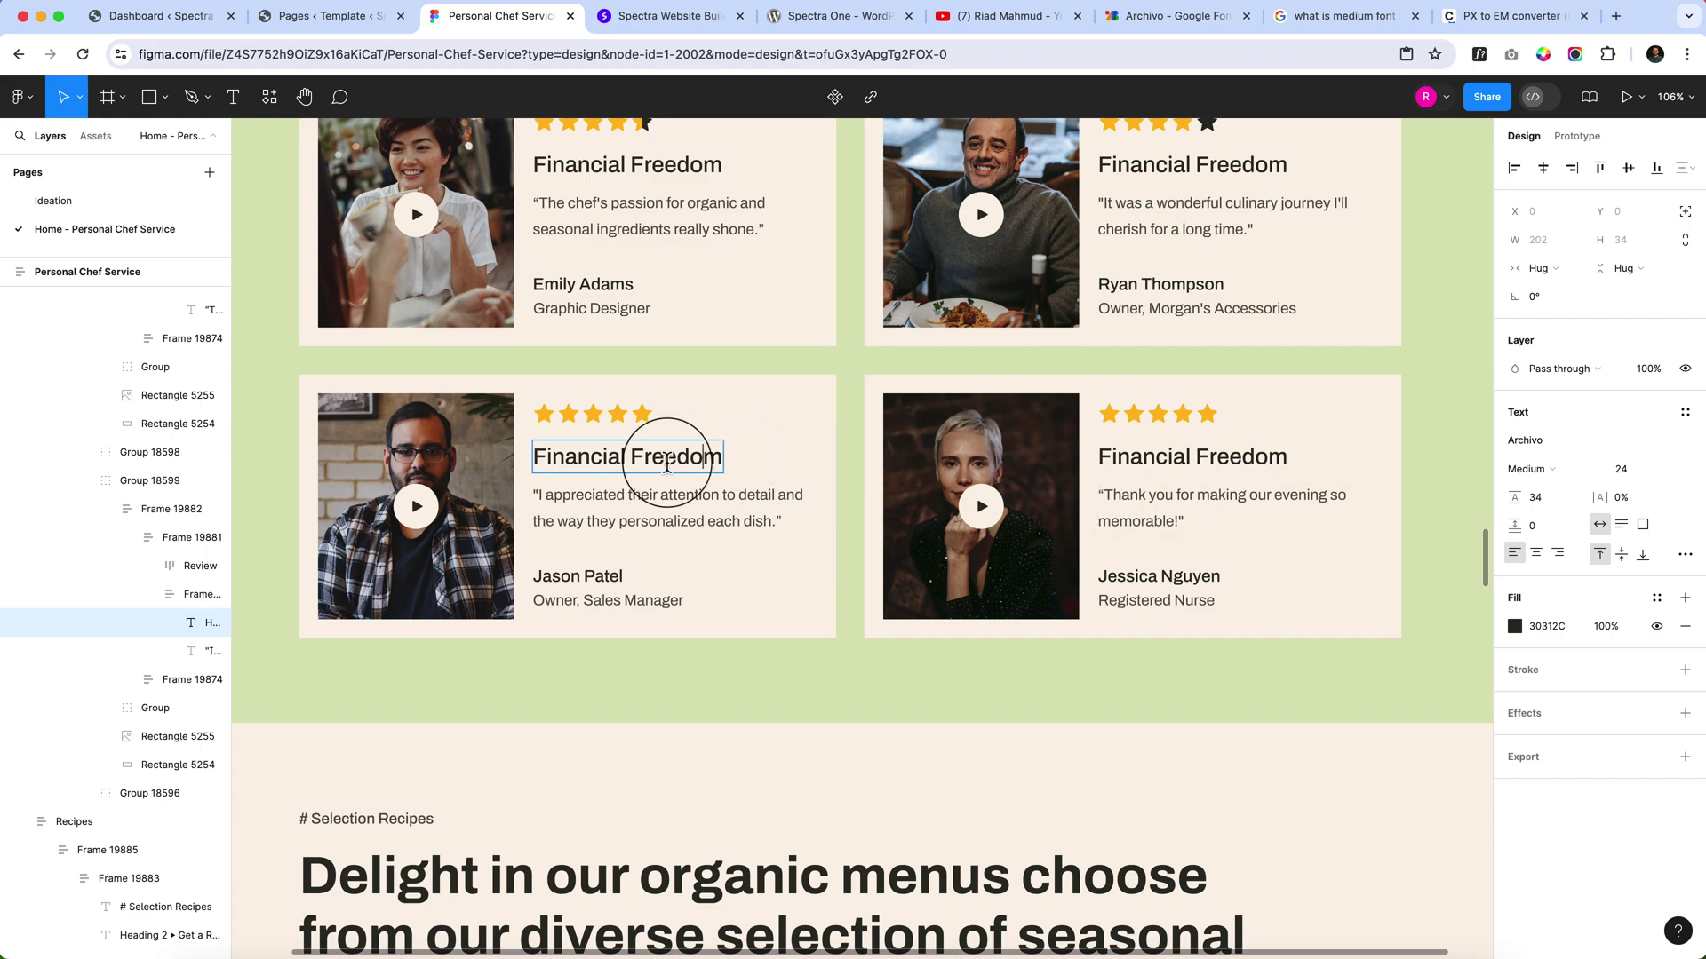
scroll(667, 460, down, 10)
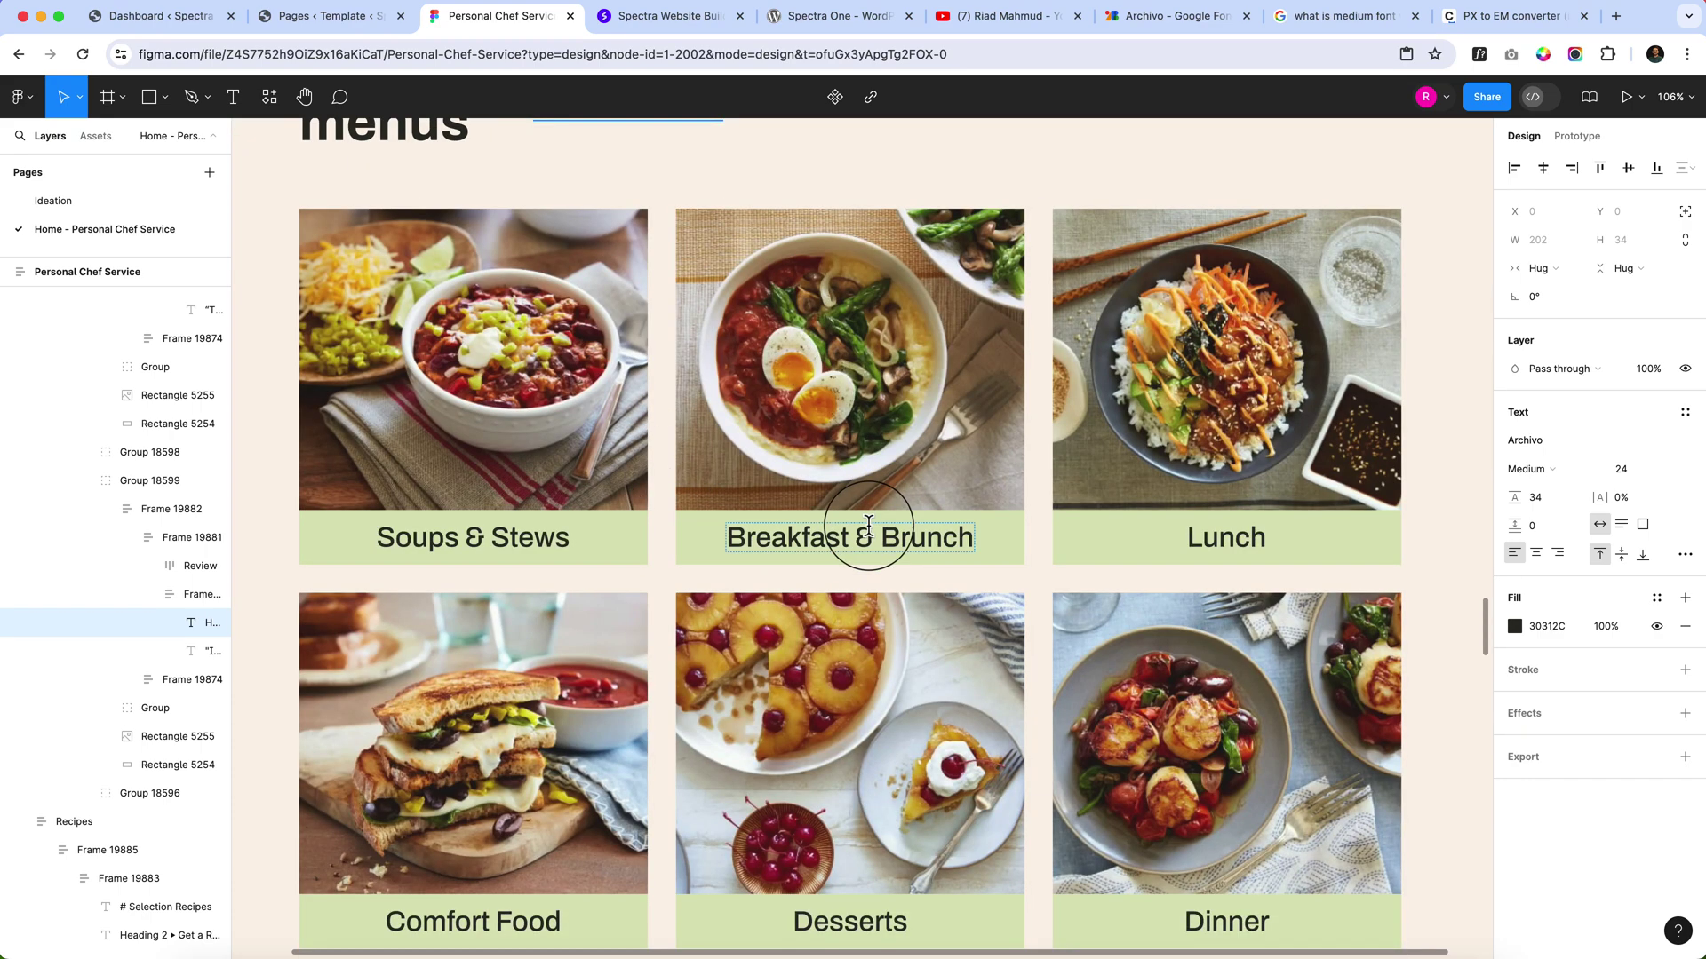
click(868, 525)
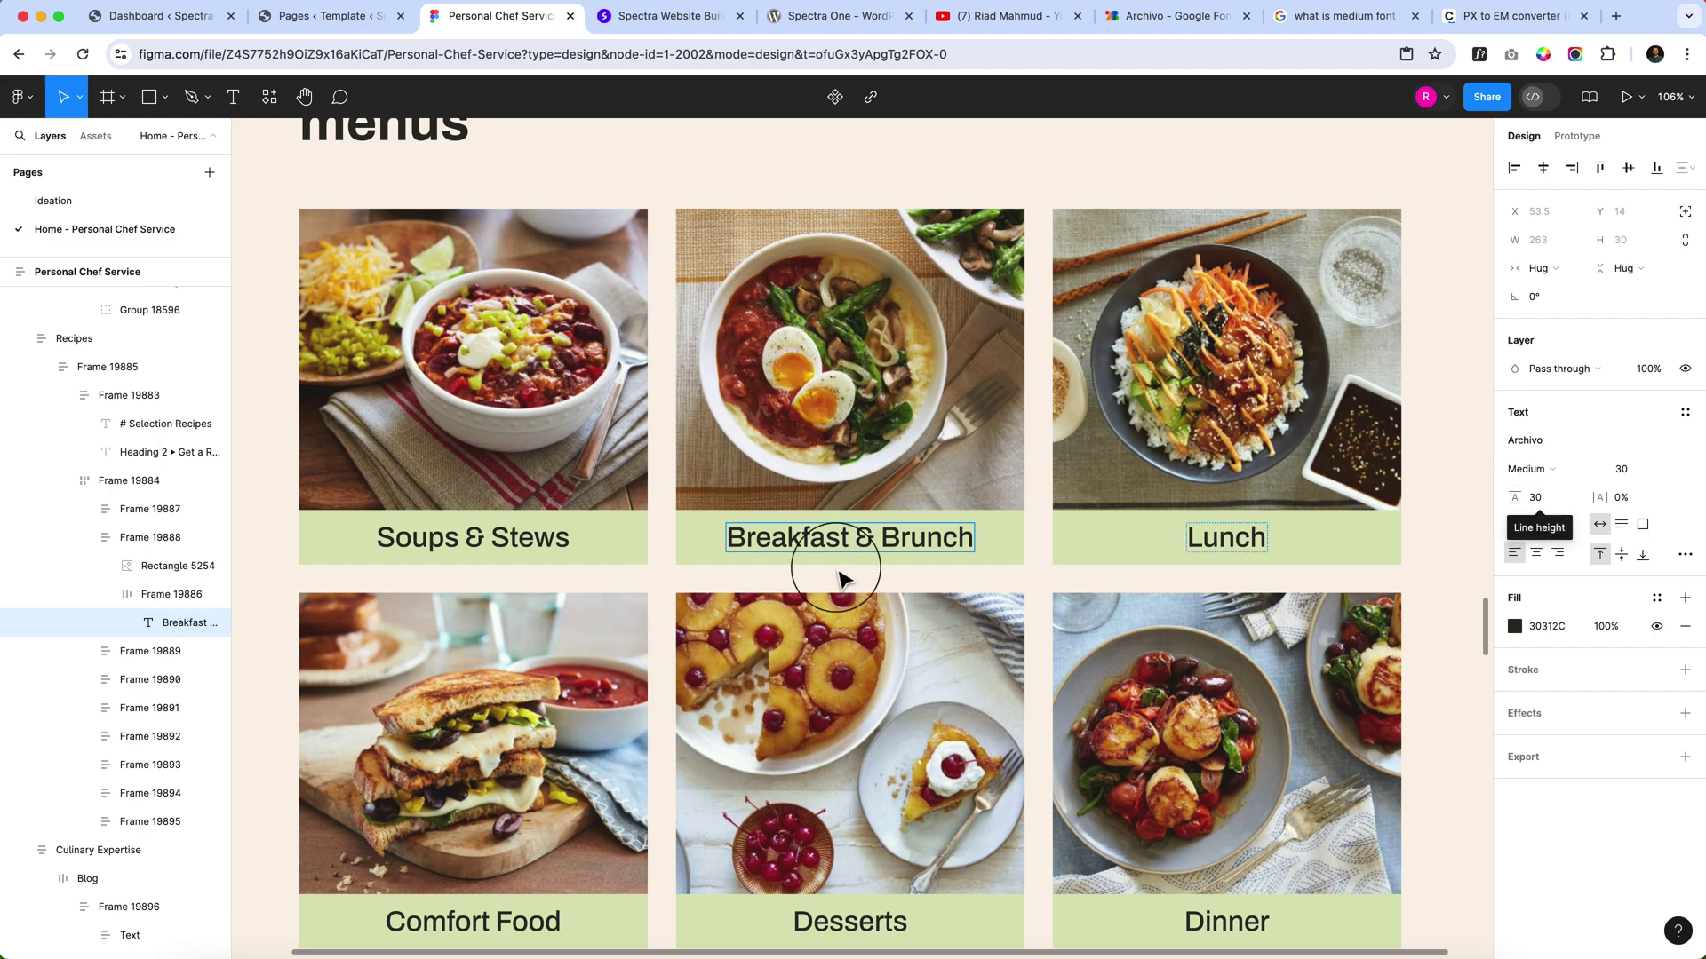
scroll(799, 559, up, 4)
click(385, 294)
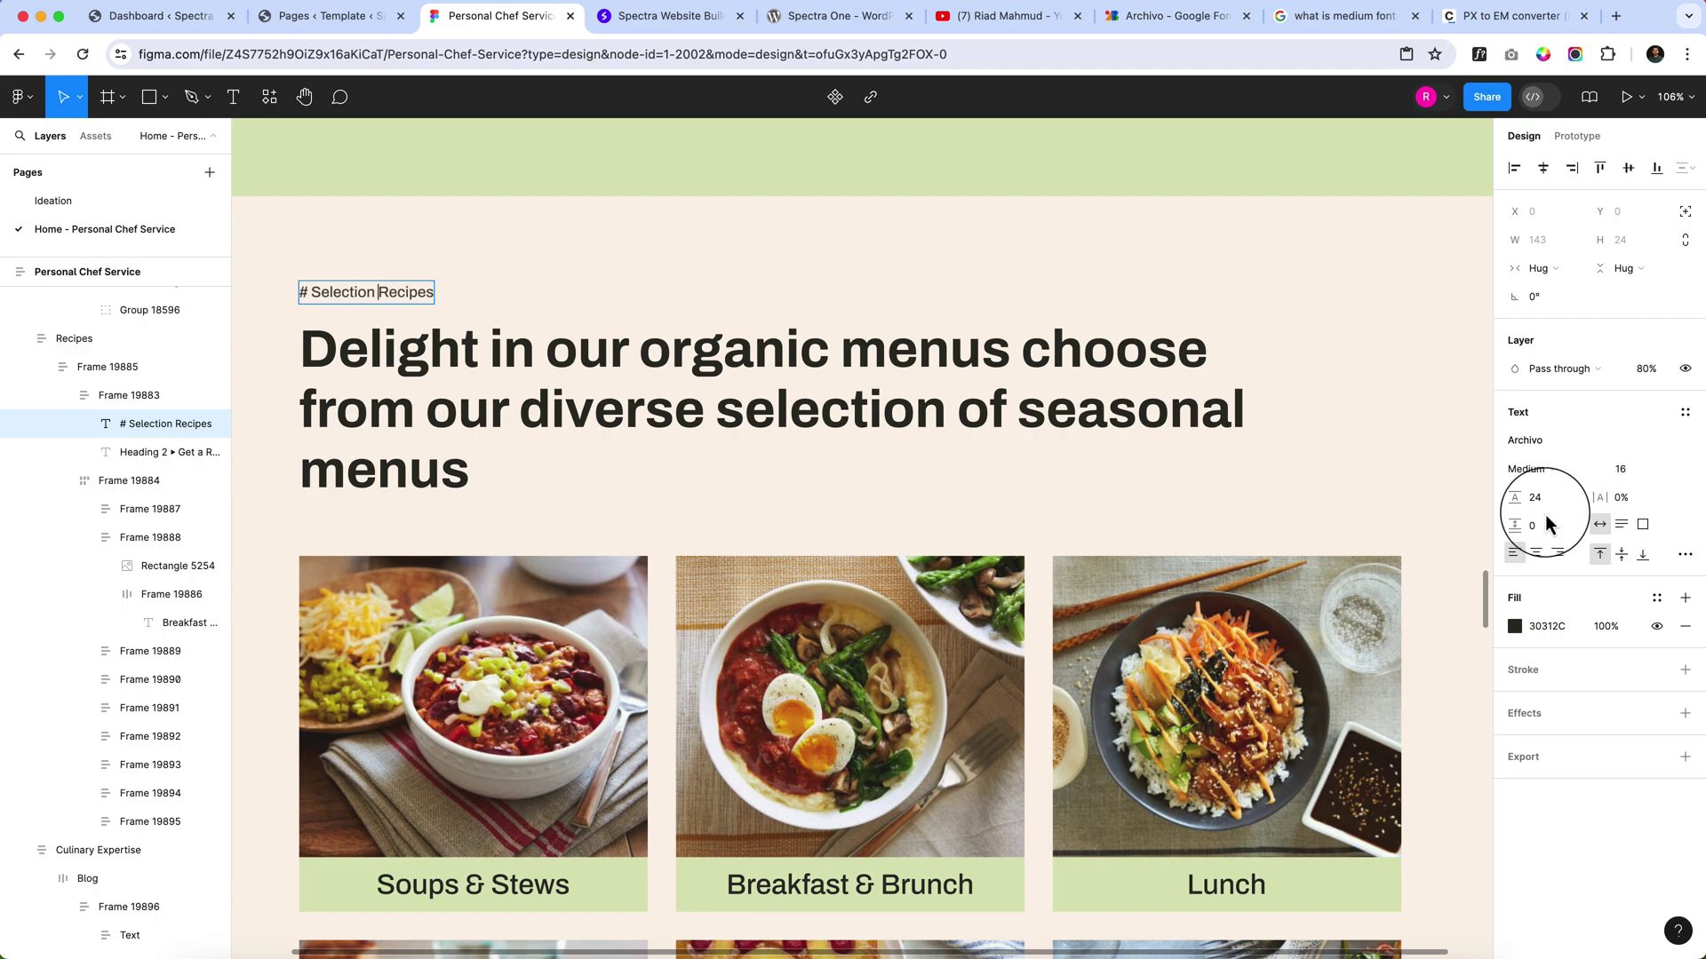
Read the hero heading's settings (Archivo, Bold, size 70, line height 83), then return to WordPress.
scroll(802, 549, down, 15)
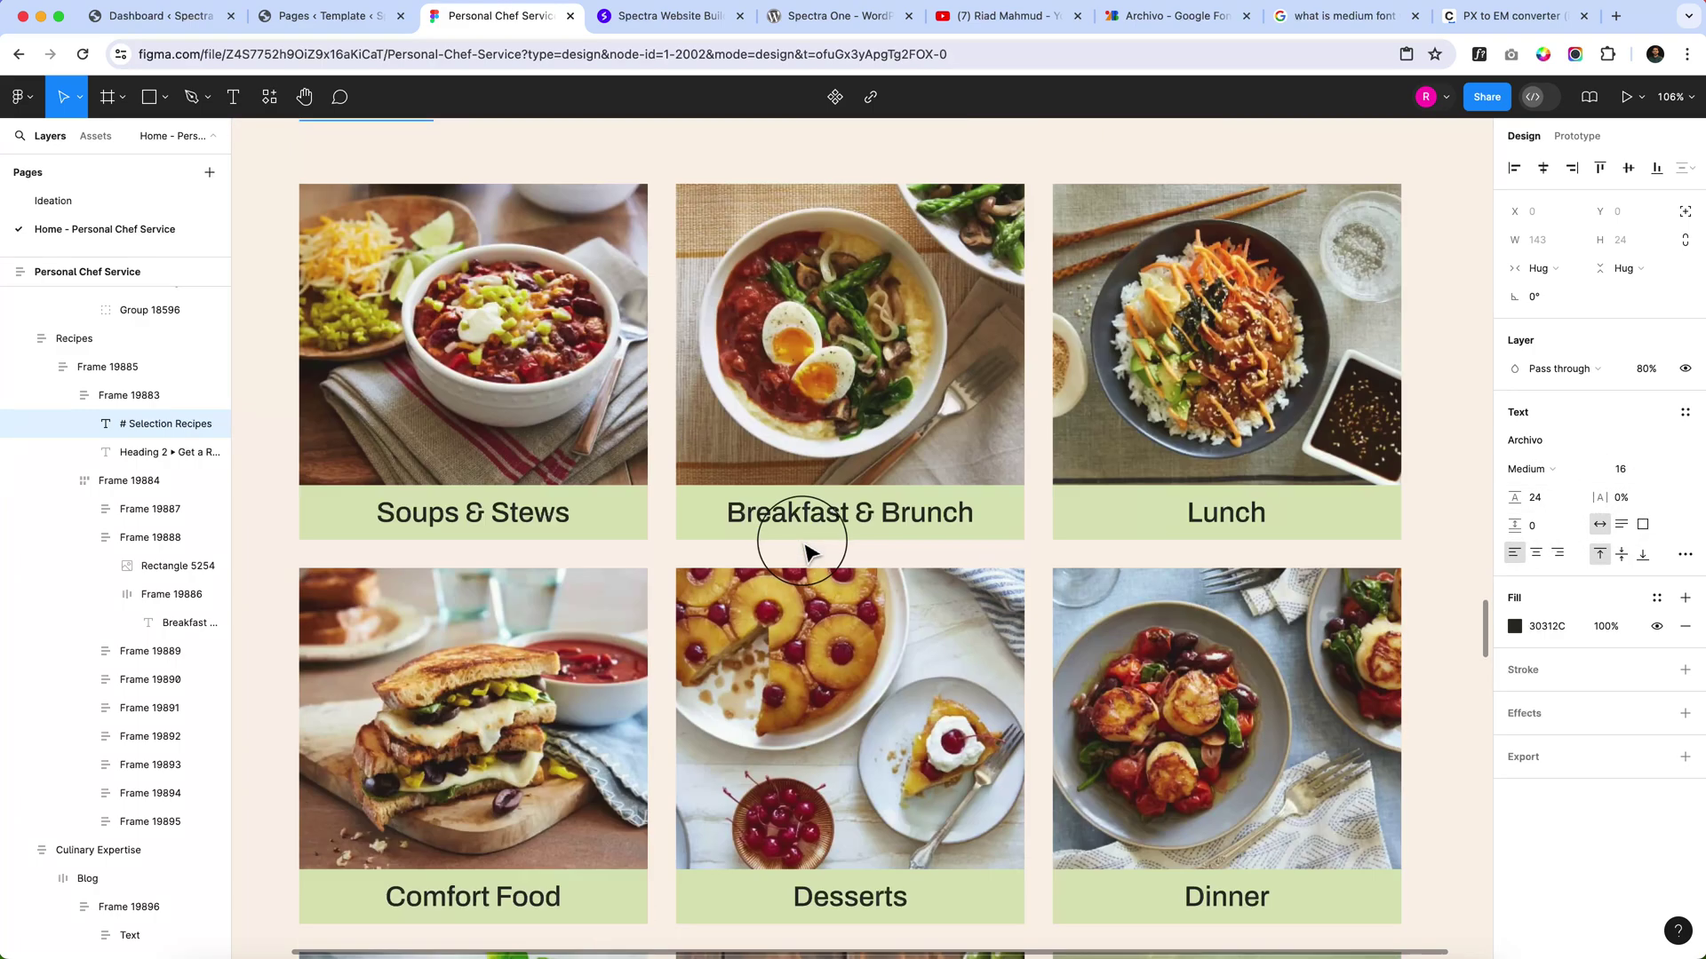
scroll(813, 555, down, 12)
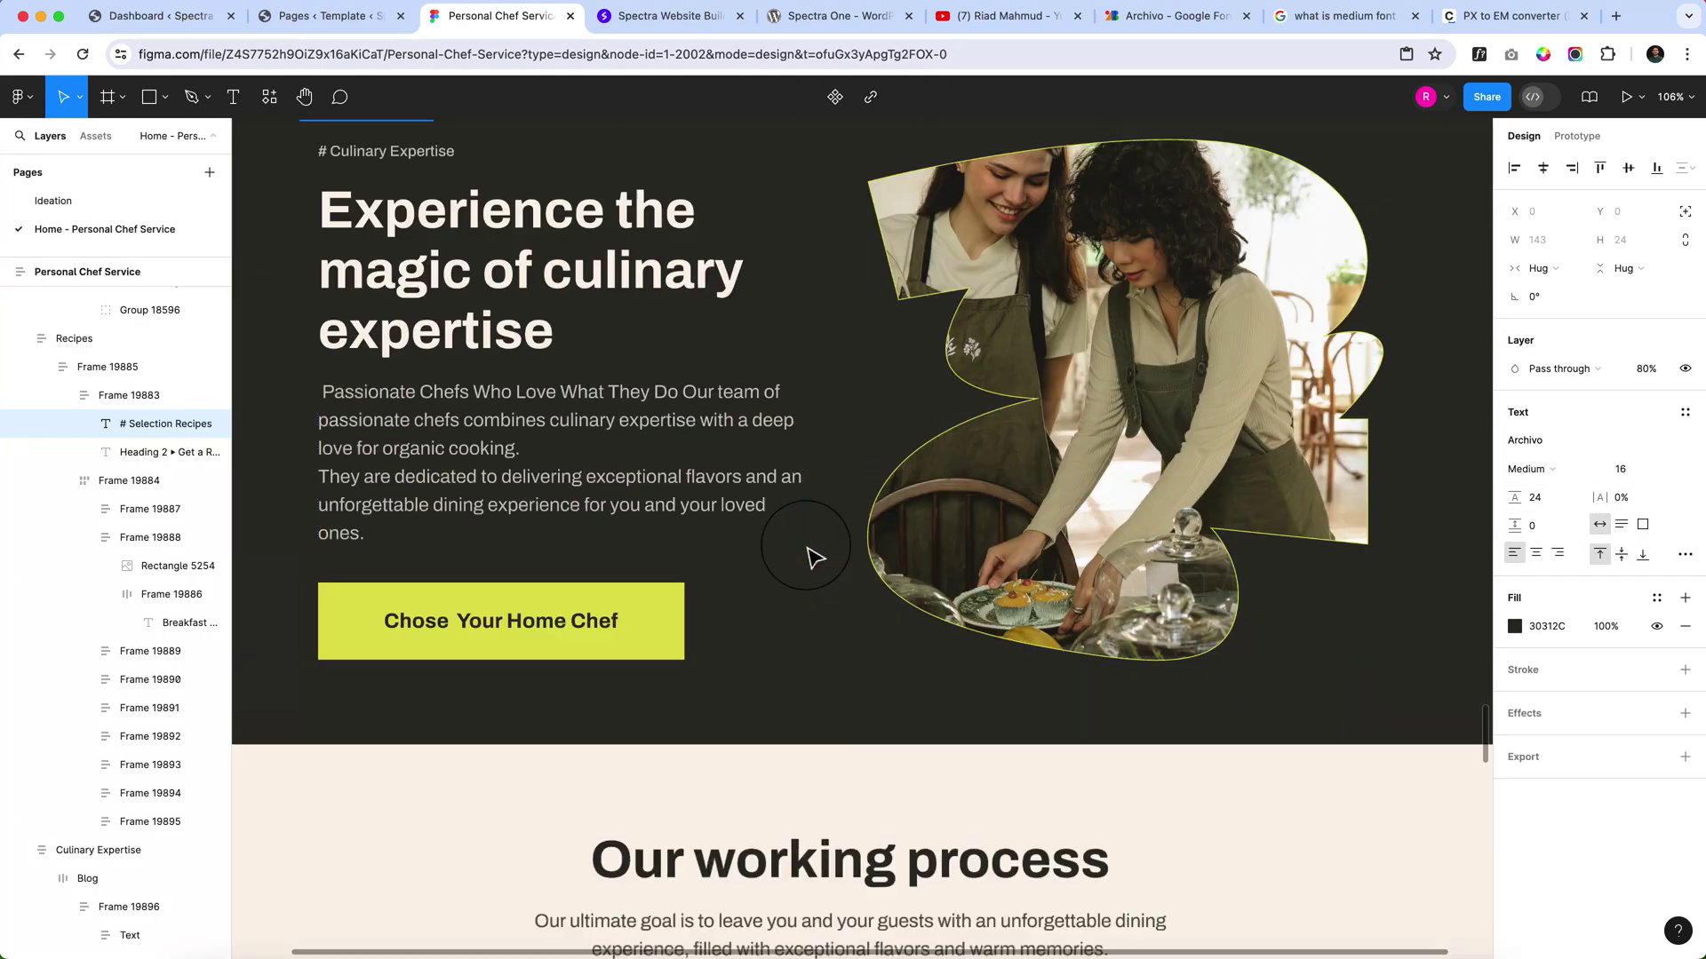
scroll(825, 564, up, 3)
scroll(824, 564, up, 20)
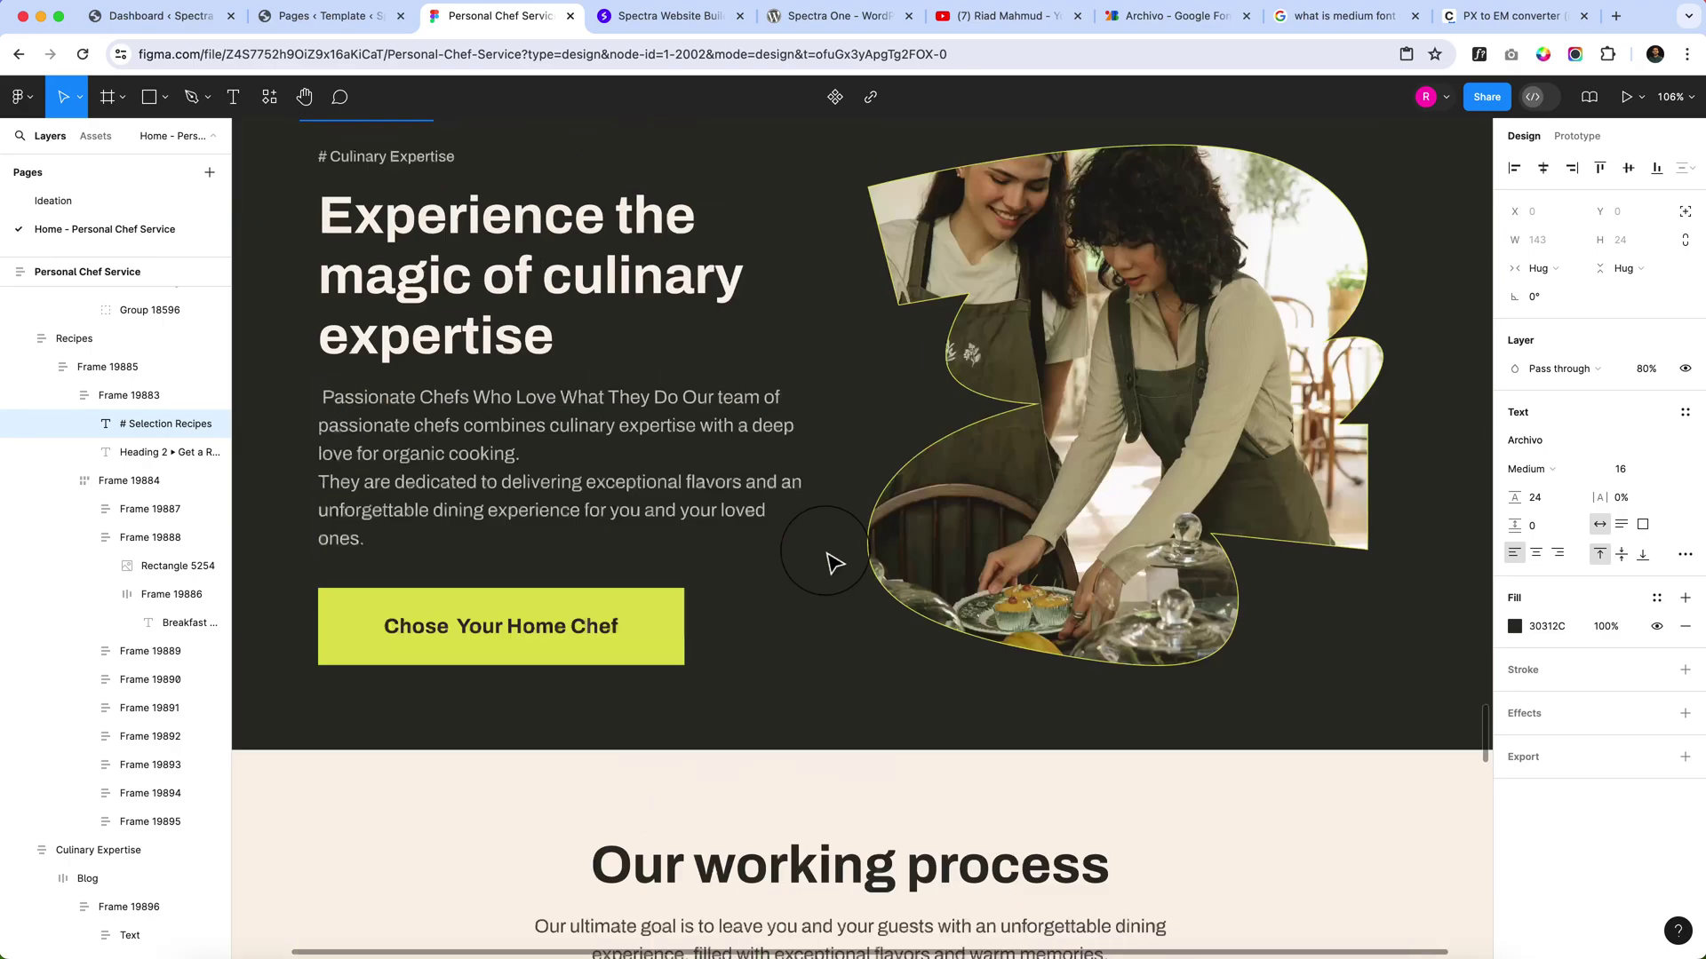
scroll(832, 559, up, 15)
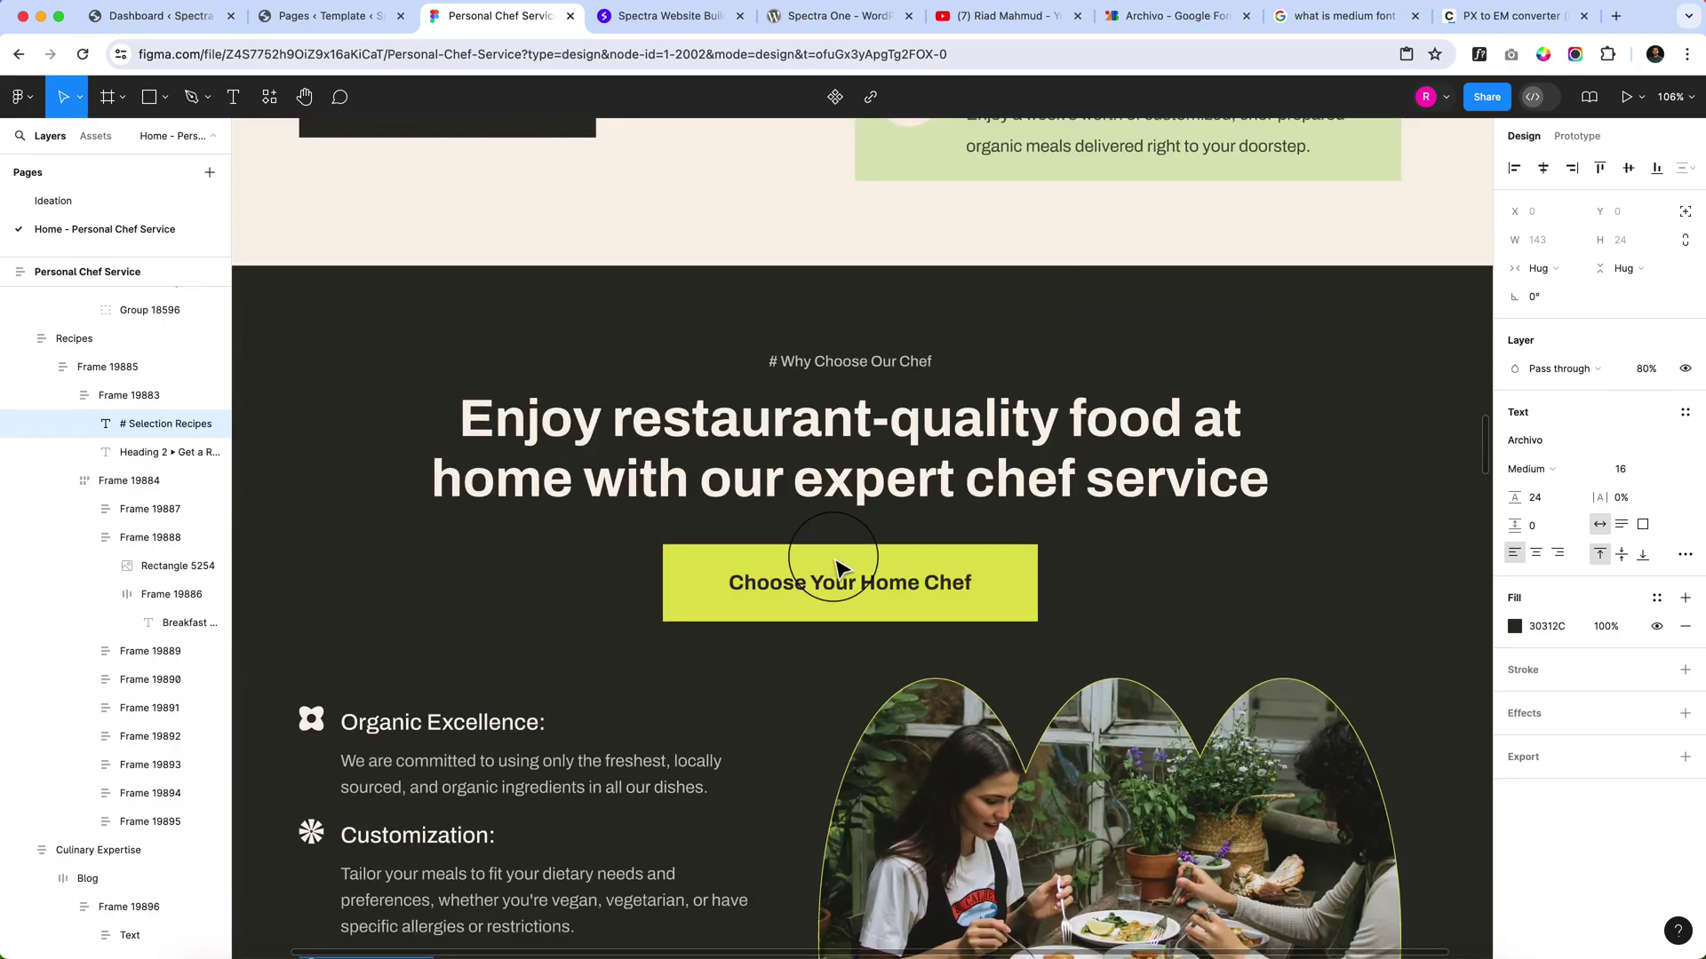
scroll(835, 564, up, 20)
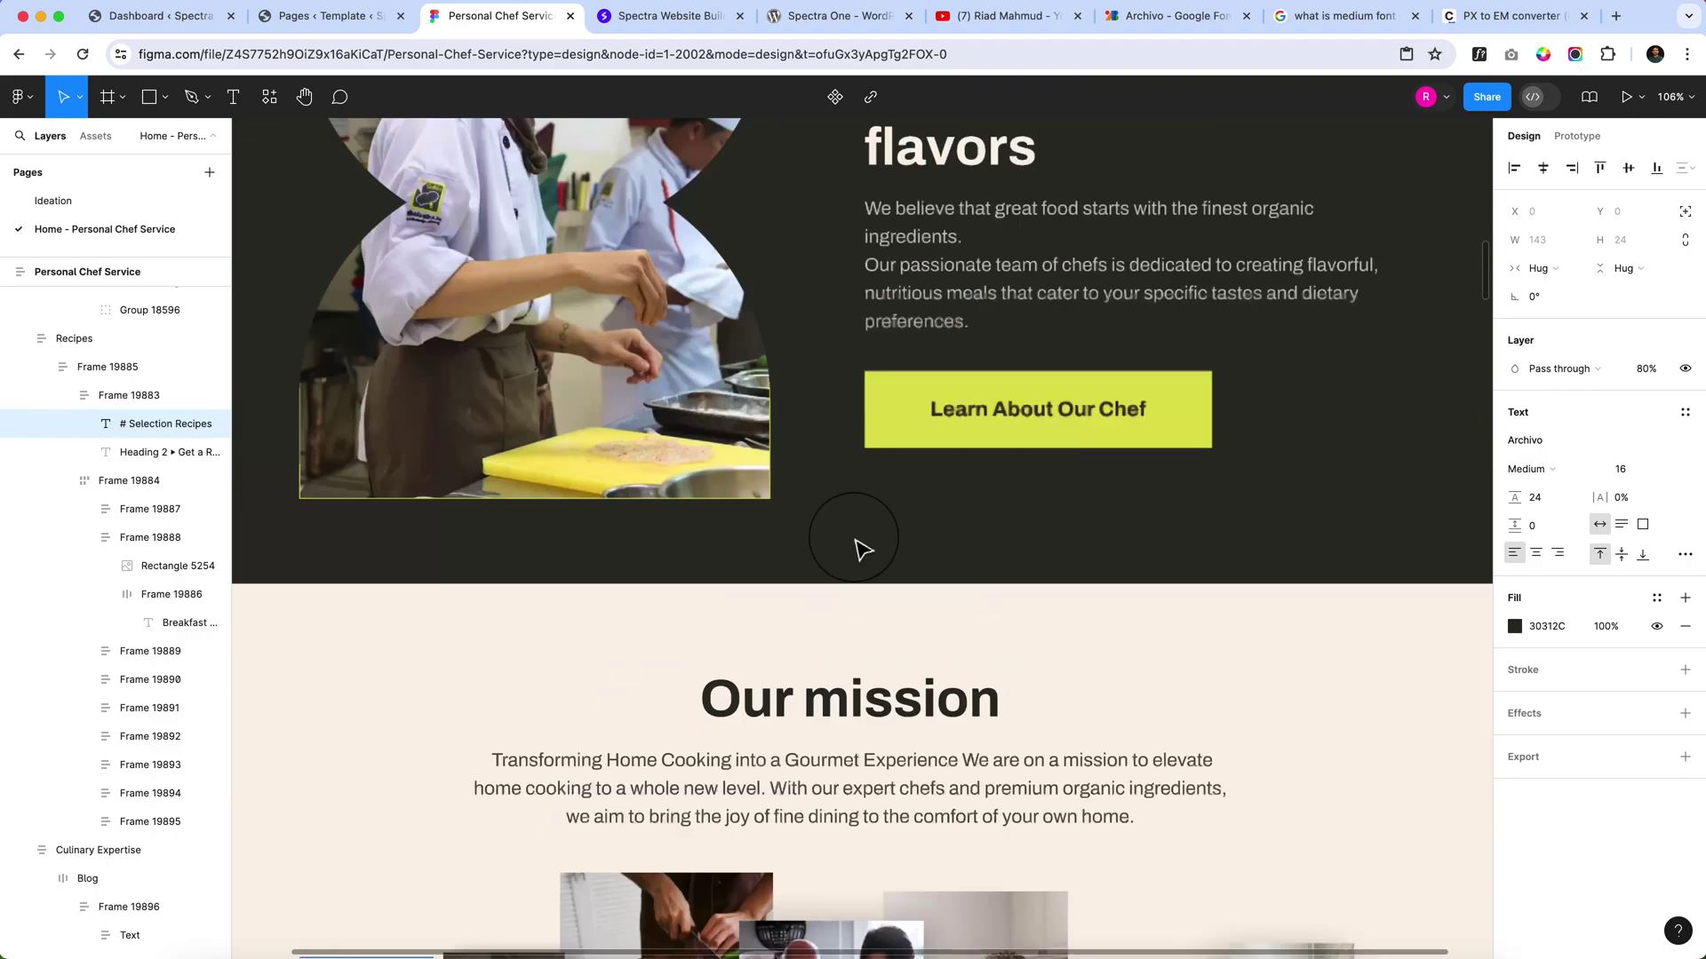
scroll(858, 543, up, 15)
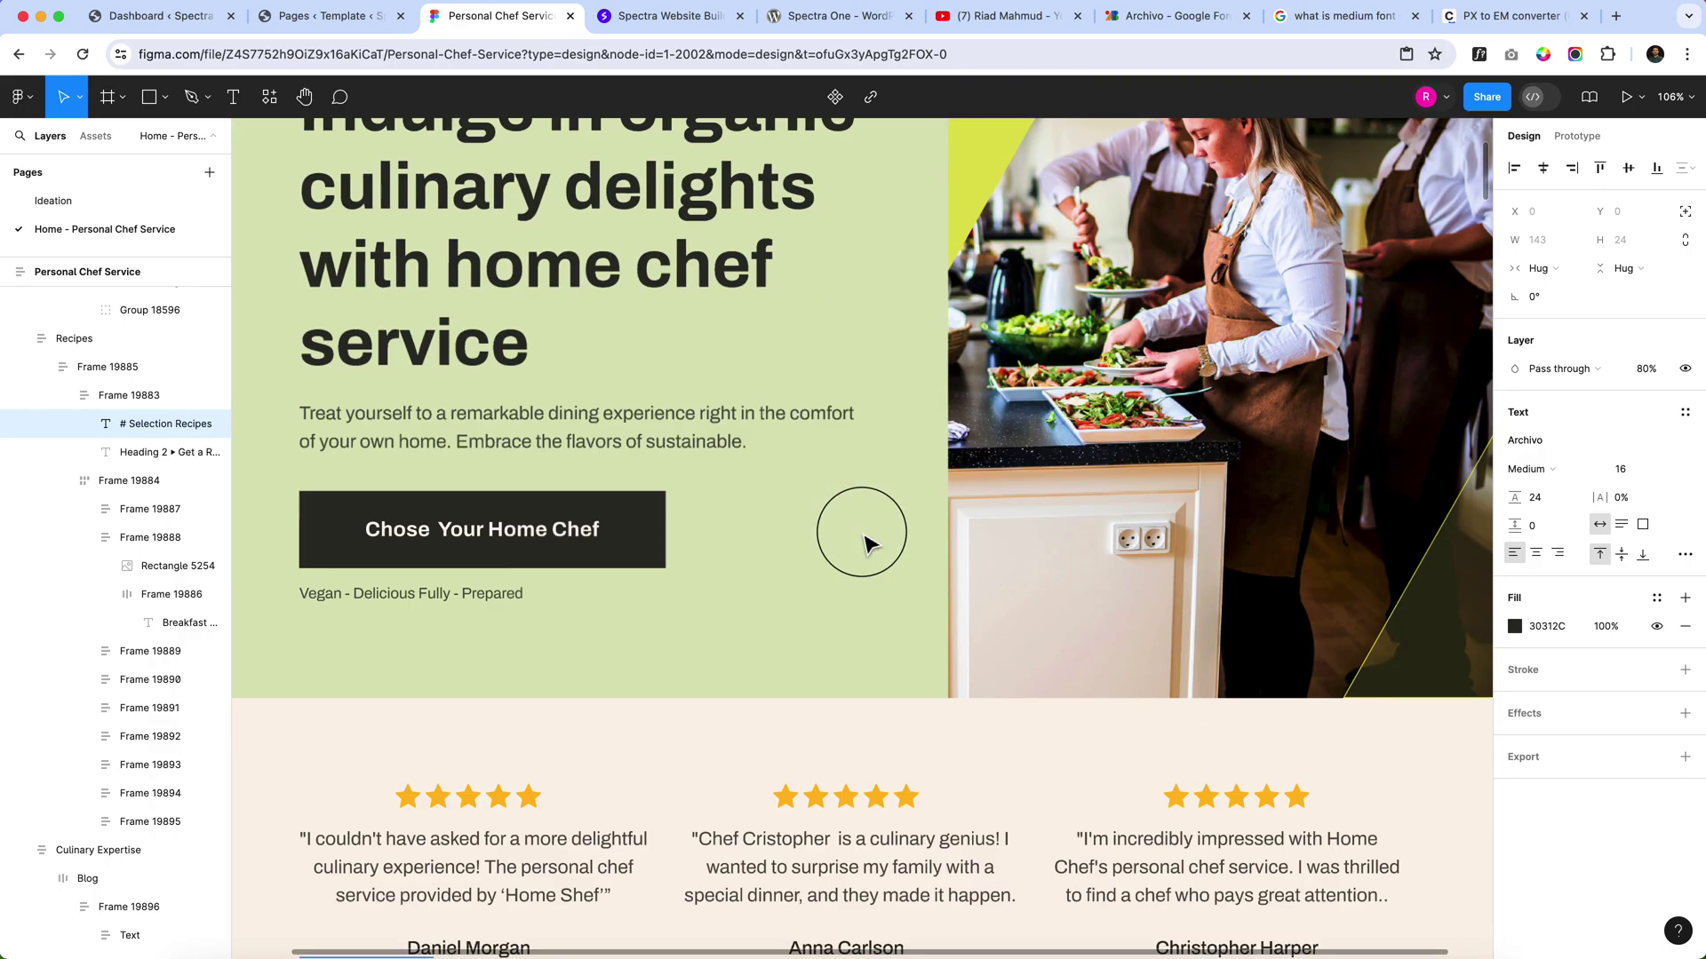
scroll(866, 542, up, 3)
scroll(524, 329, down, 5)
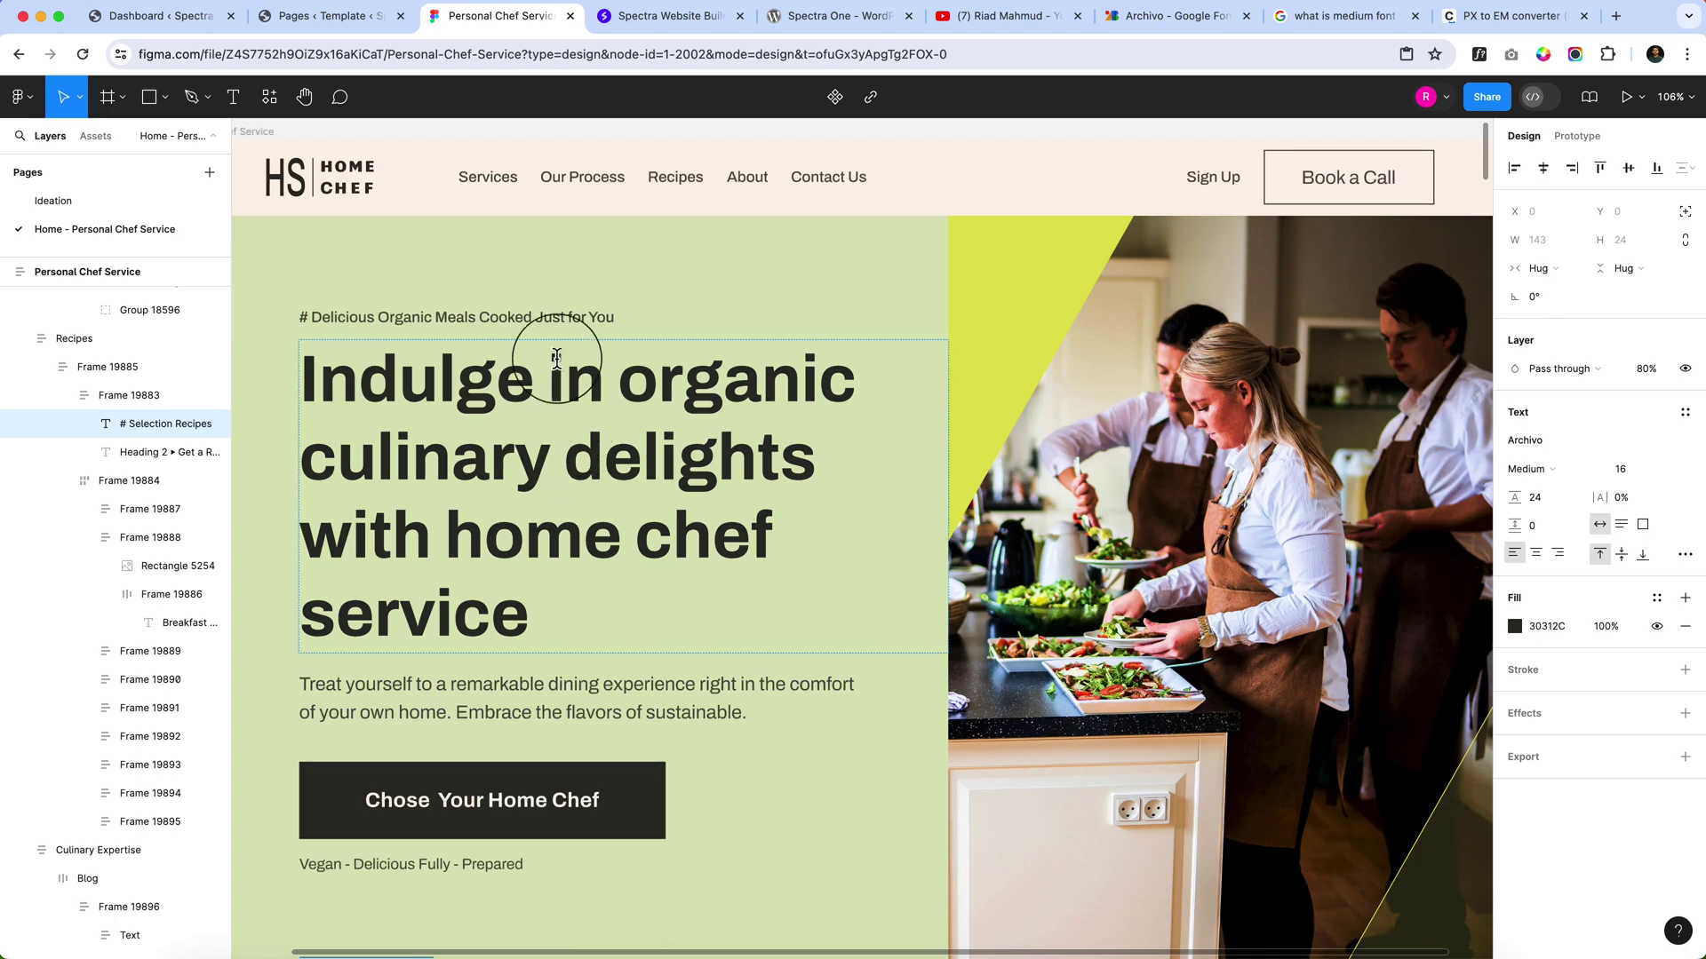
click(579, 377)
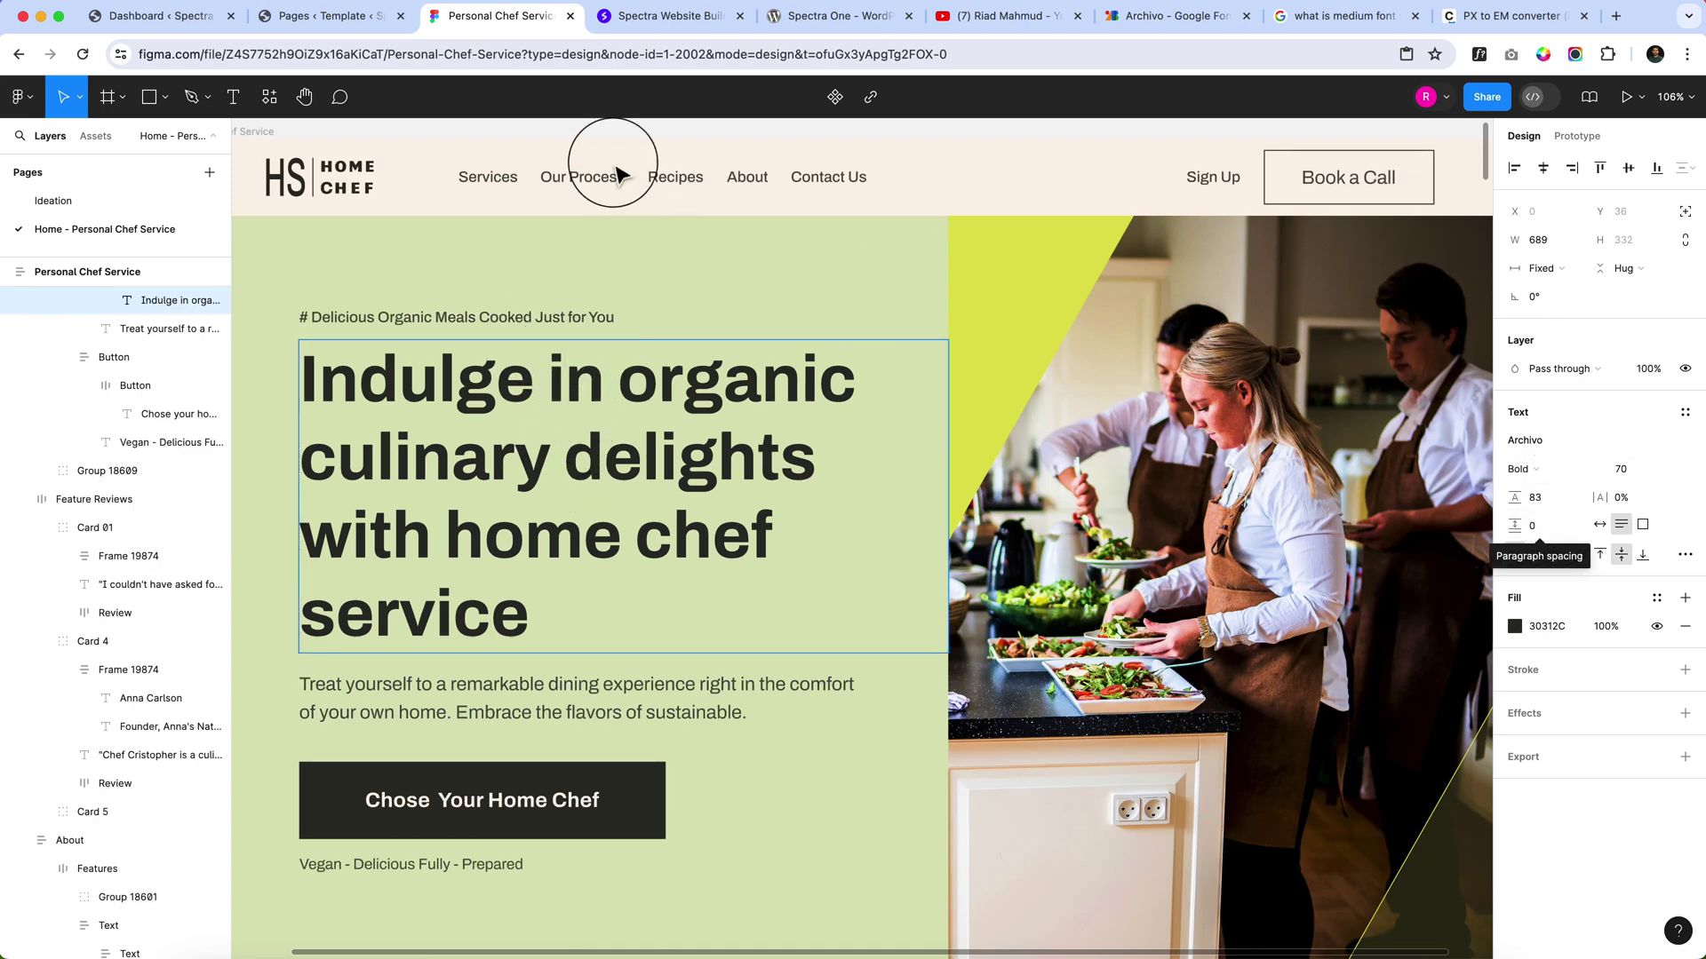
click(330, 16)
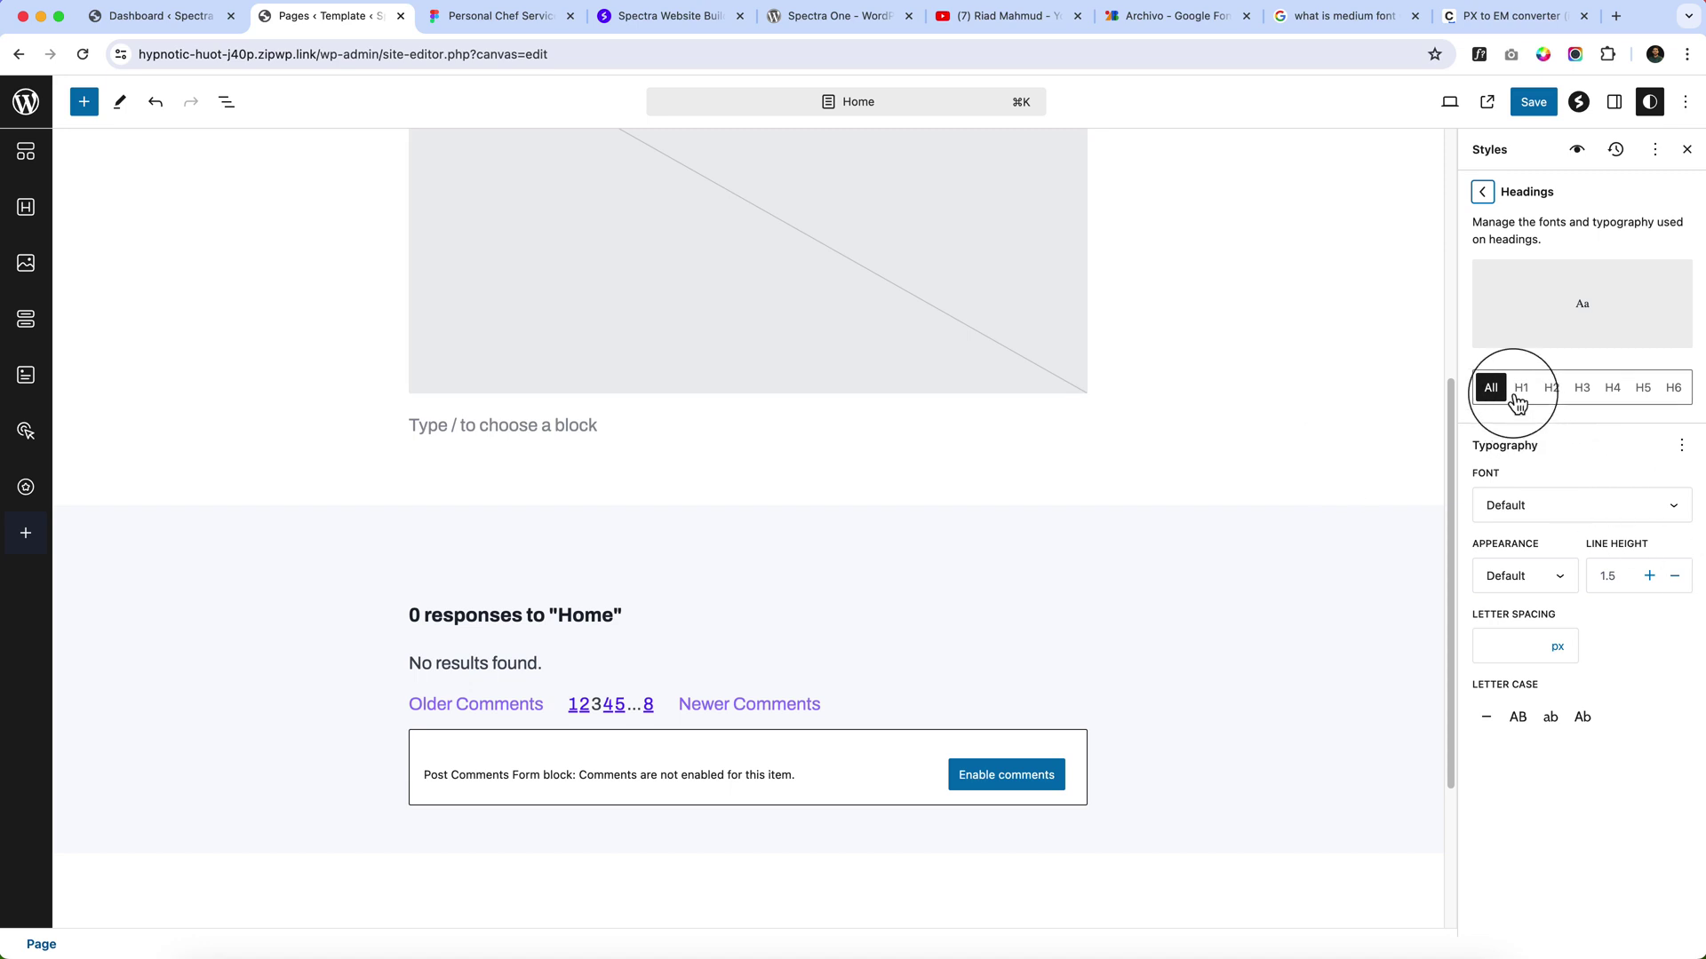
Set the font for all headings to Archivo with Bold weight.
click(1574, 506)
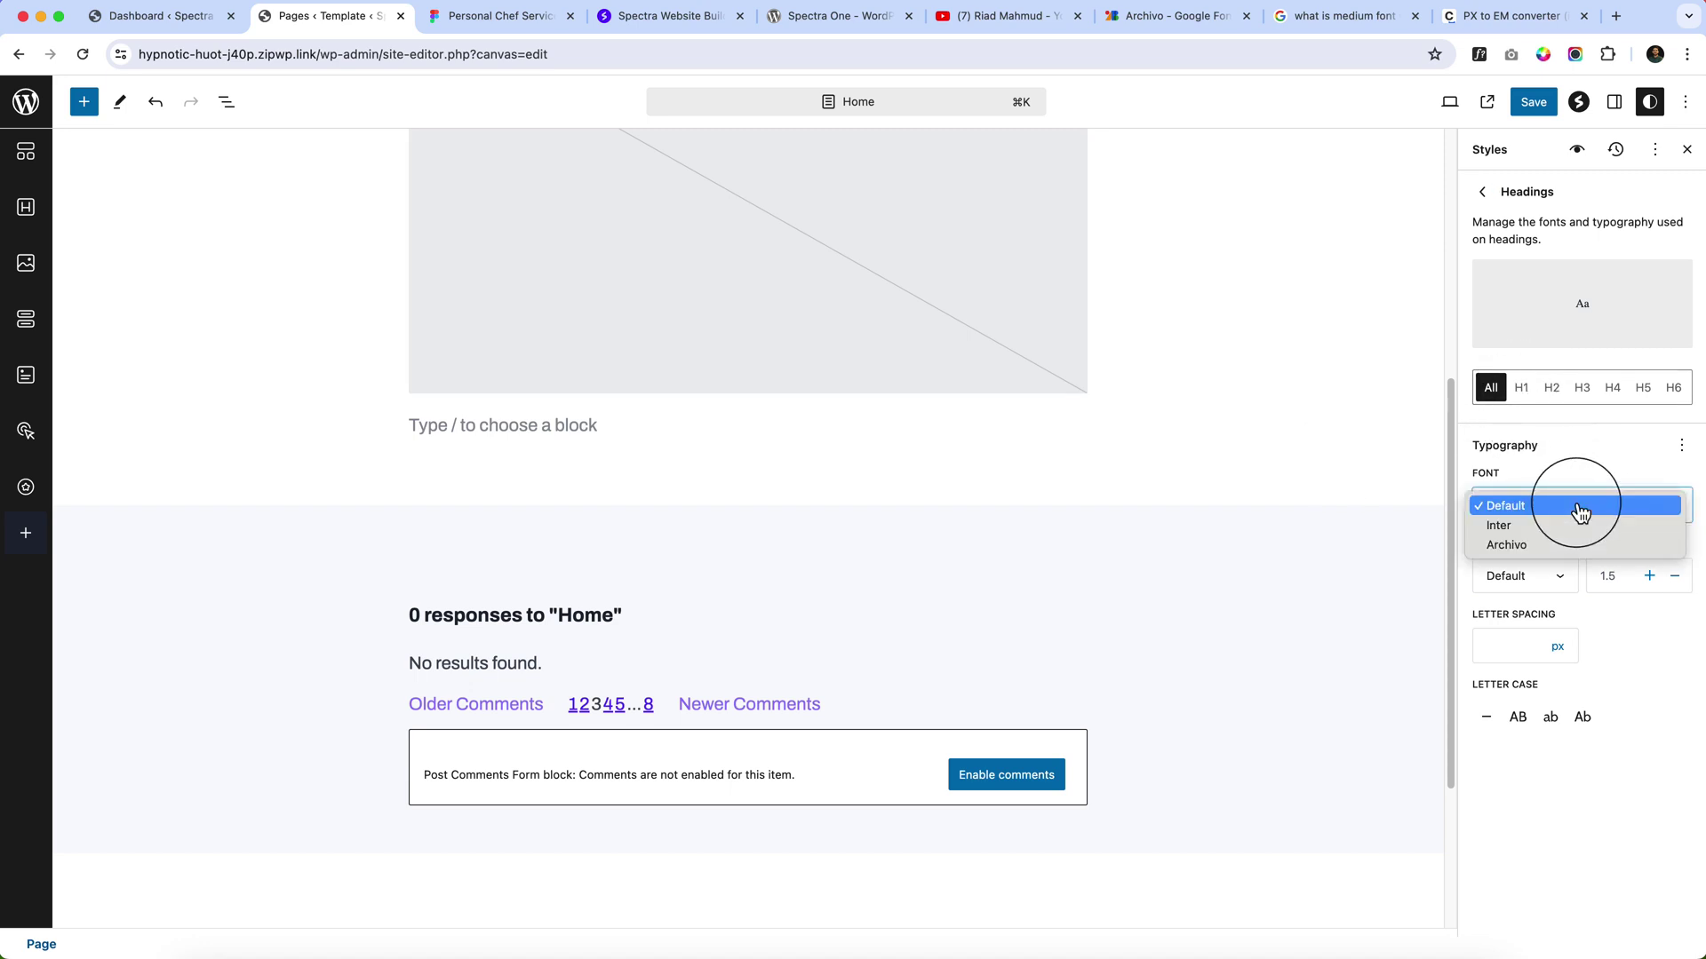
click(1510, 545)
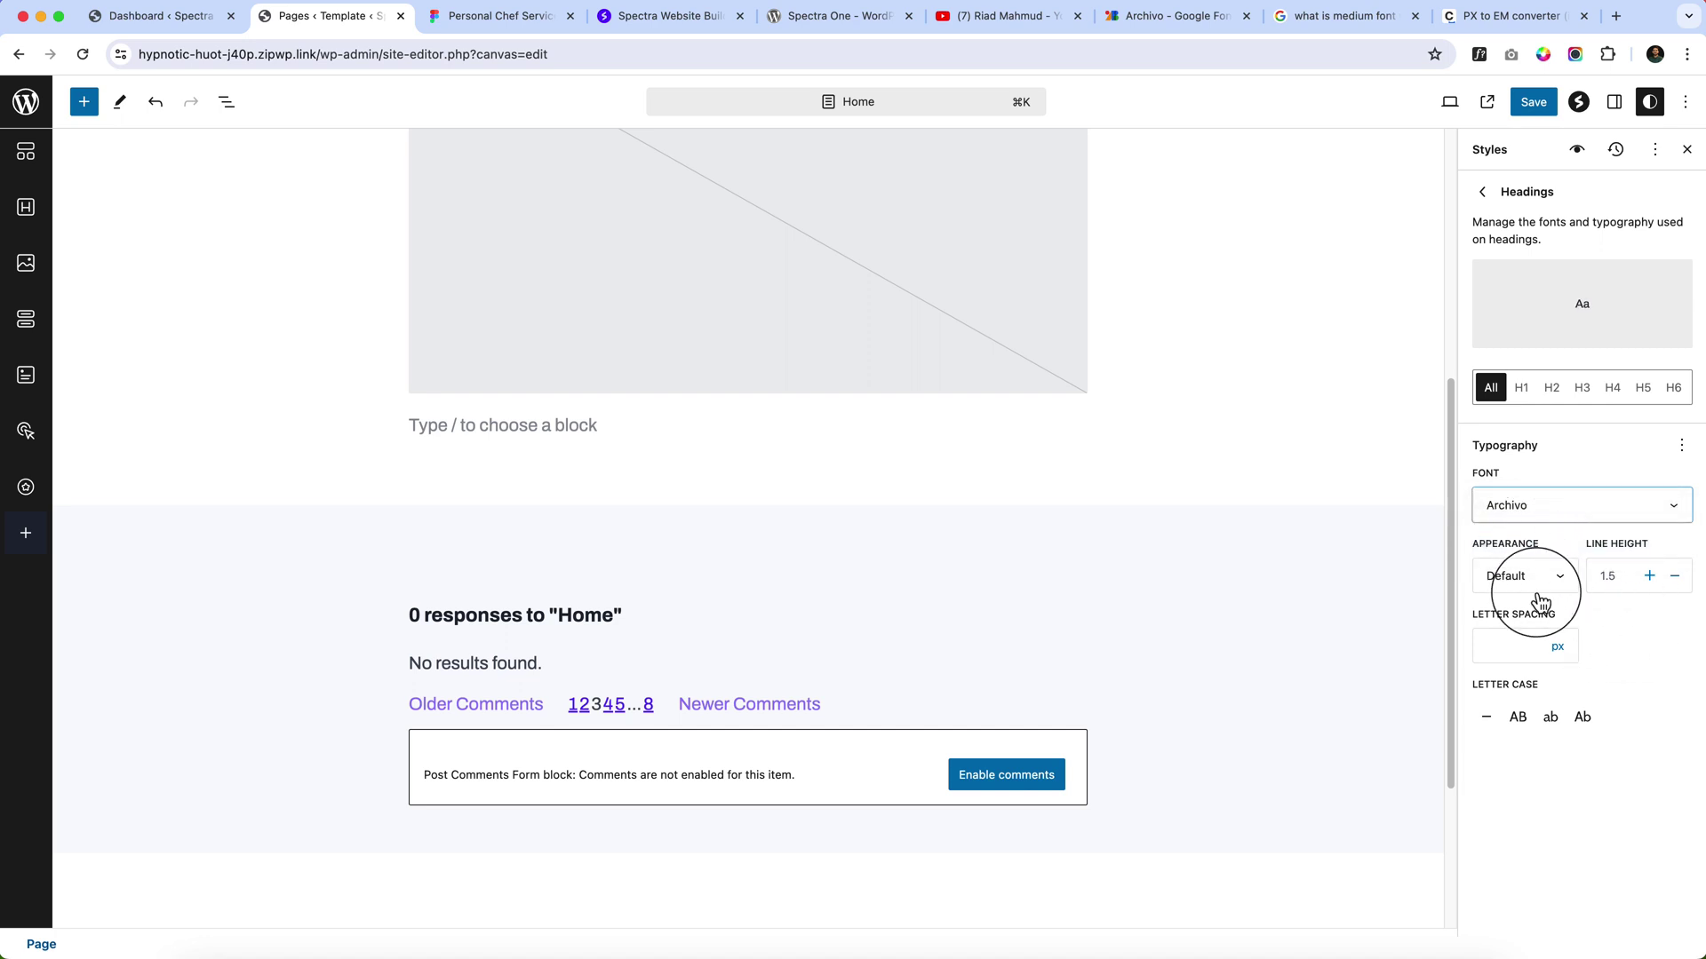
click(1533, 578)
click(1513, 913)
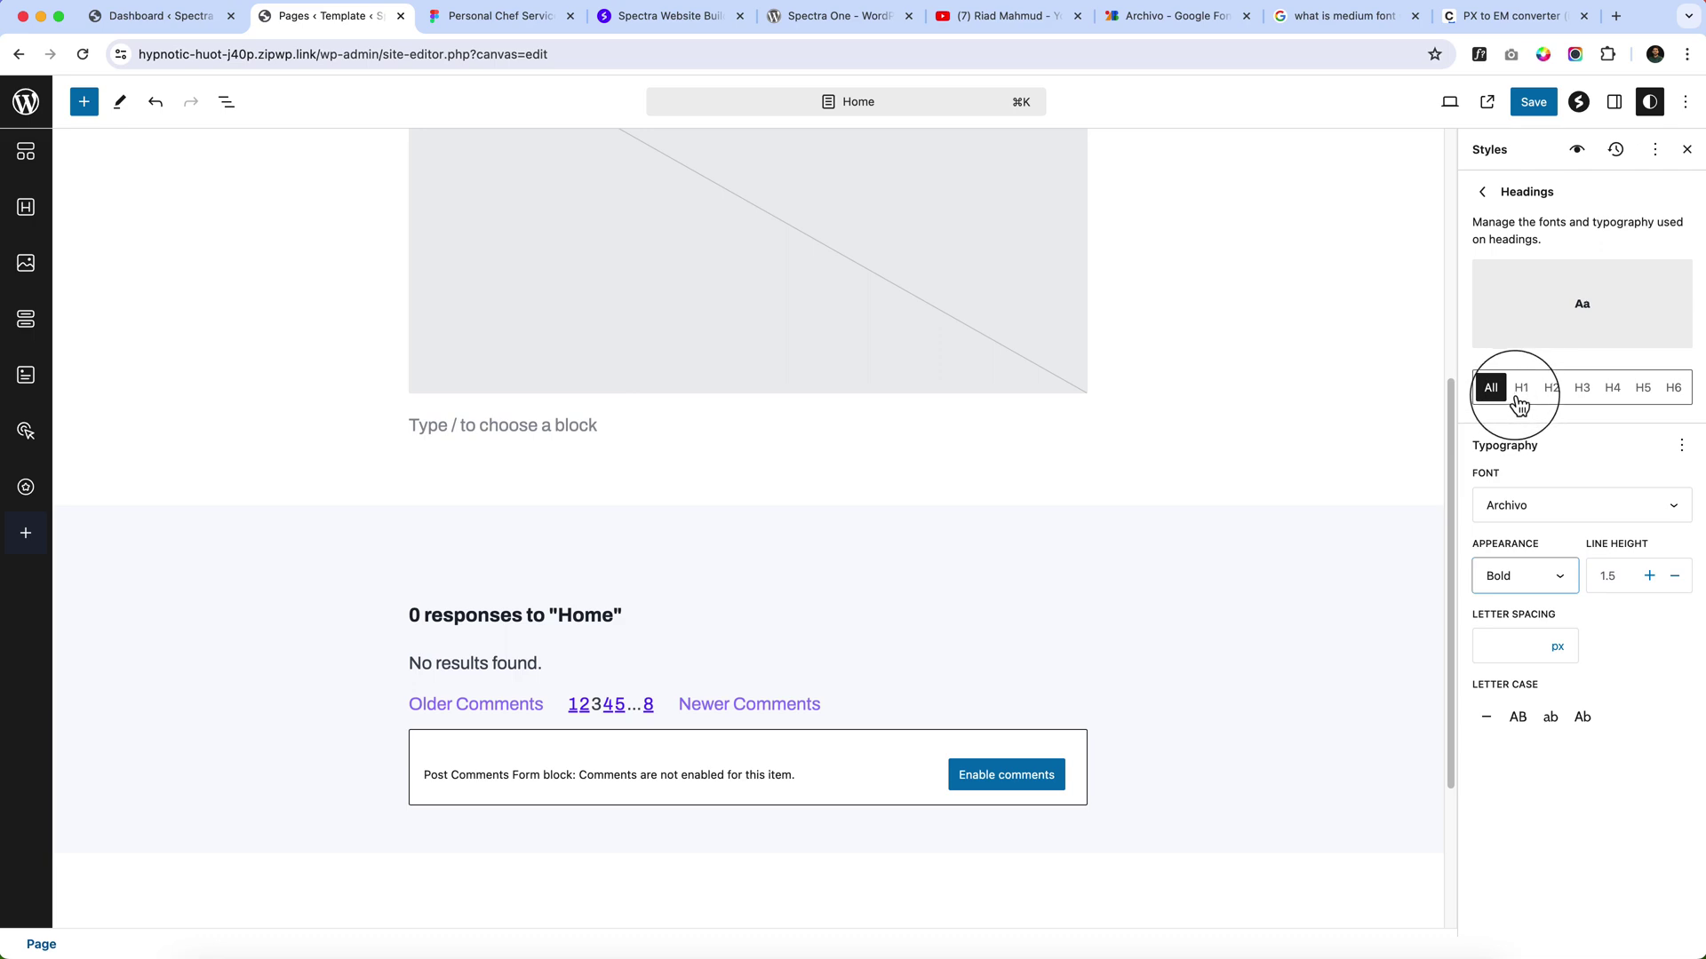
Compare against the Weekly Meal Plans heading's type settings in Figma.
click(519, 35)
scroll(946, 510, down, 15)
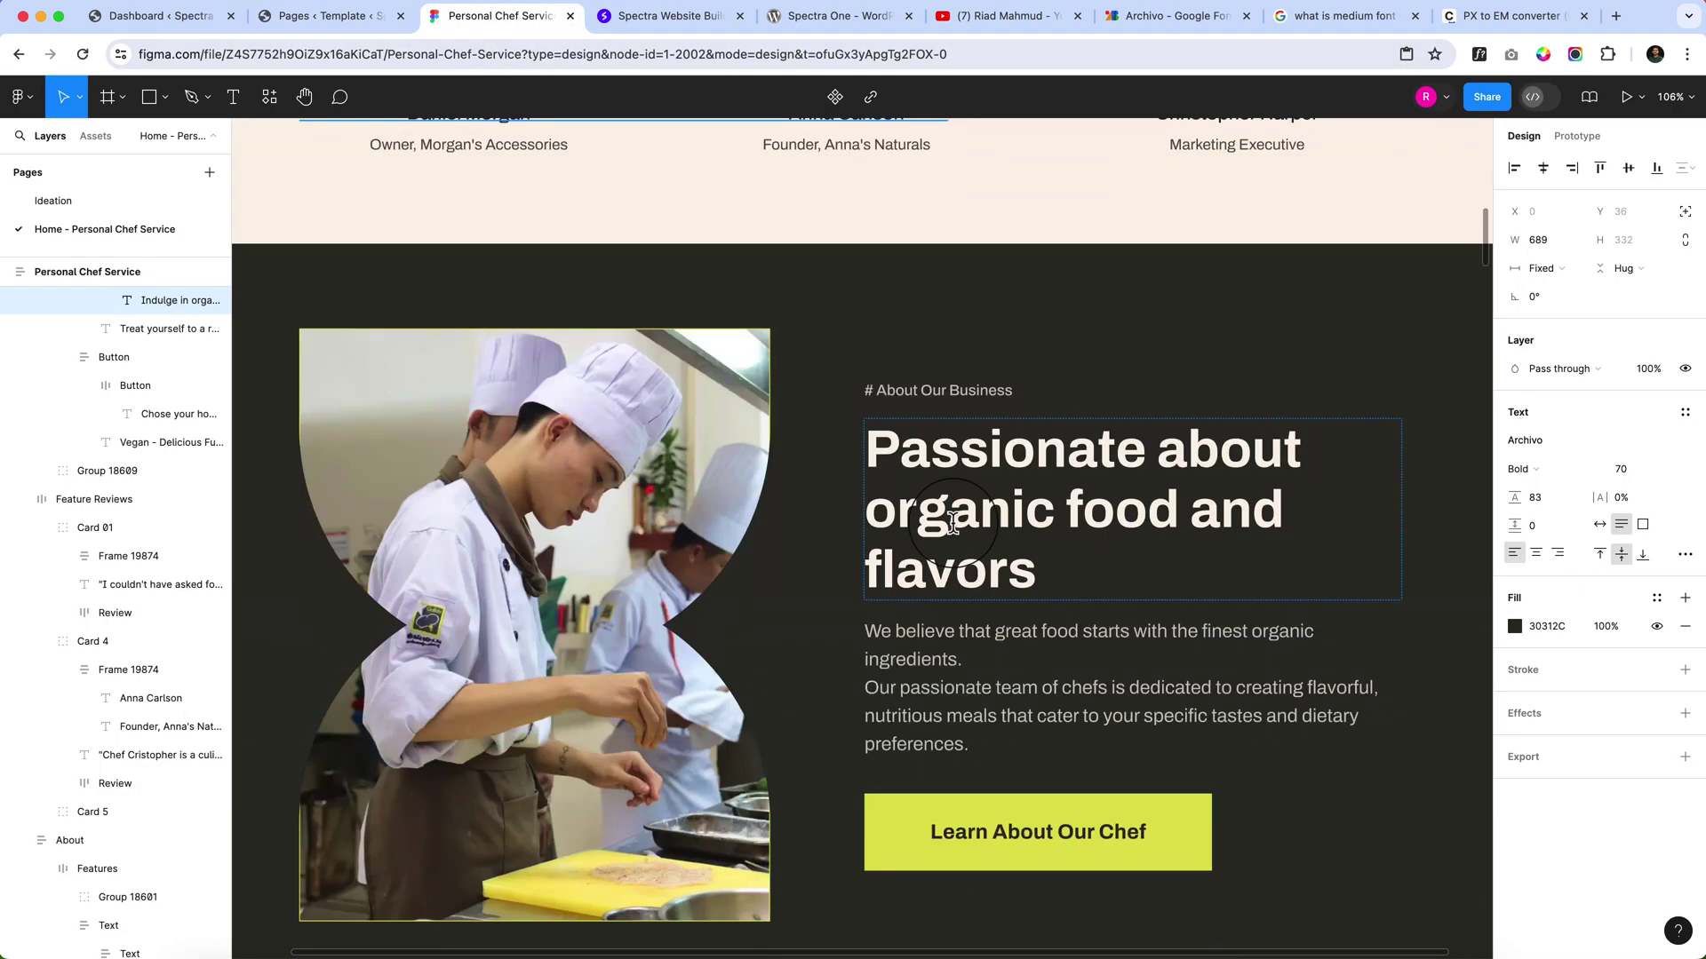
scroll(952, 523, down, 20)
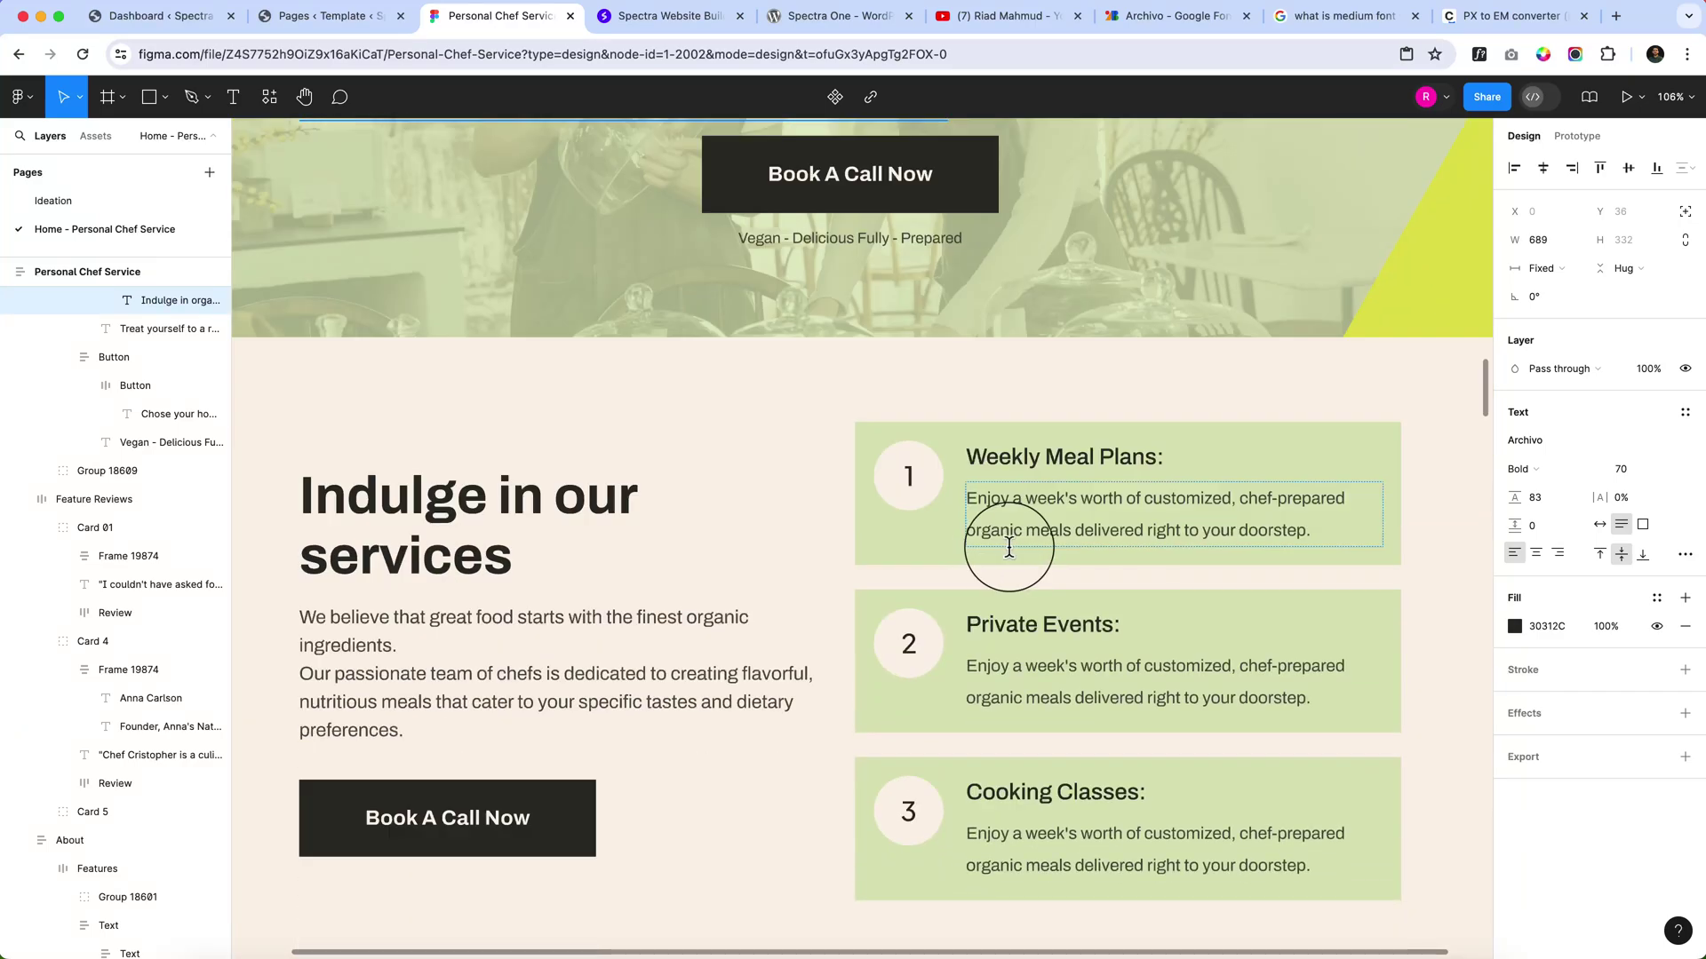
double_click(1037, 455)
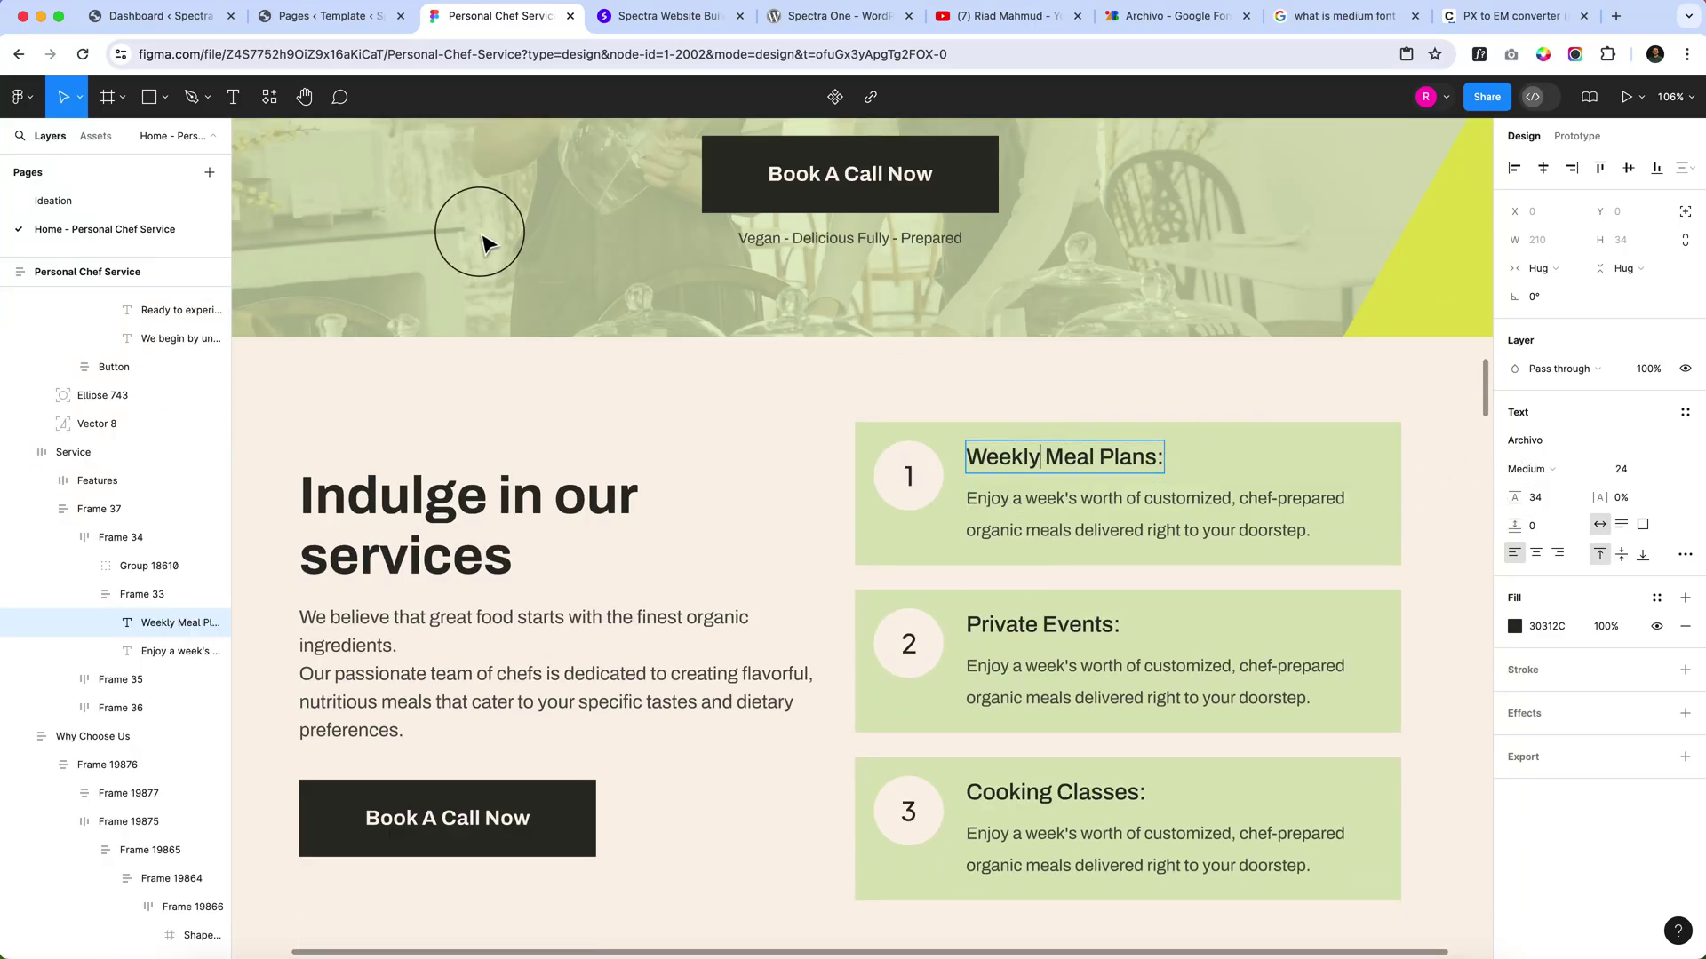
click(300, 16)
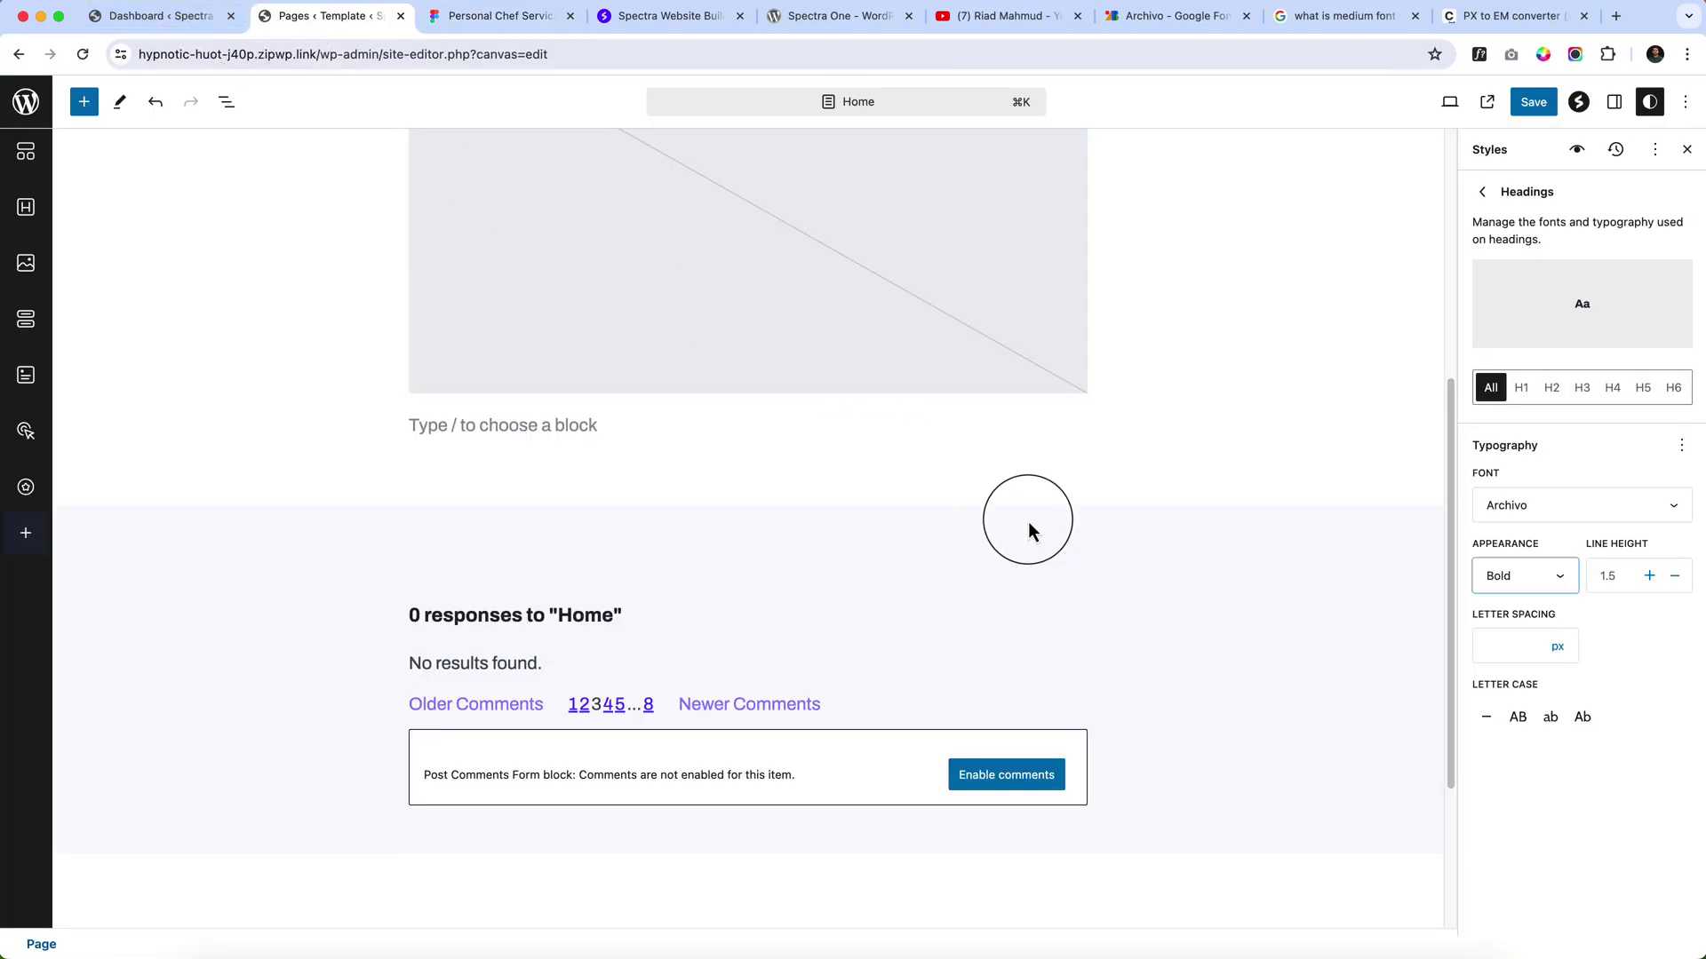
Reset the all-headings weight to Default, keeping the Archivo font.
click(1529, 515)
click(1532, 576)
click(1532, 576)
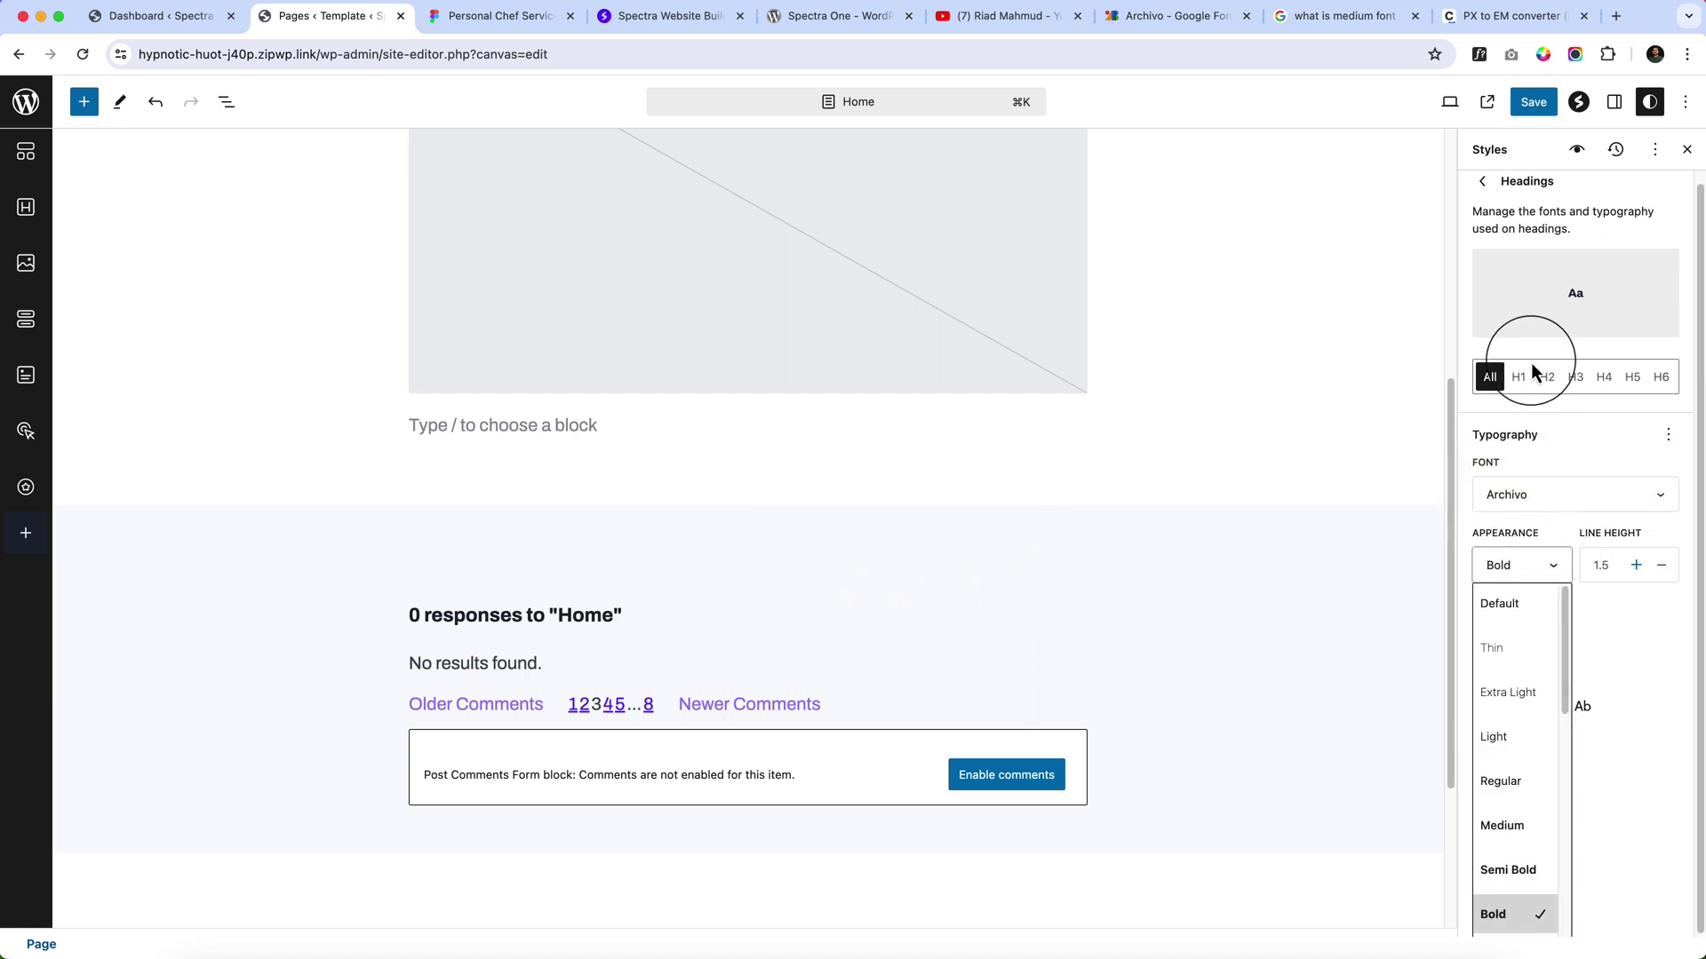
click(1531, 611)
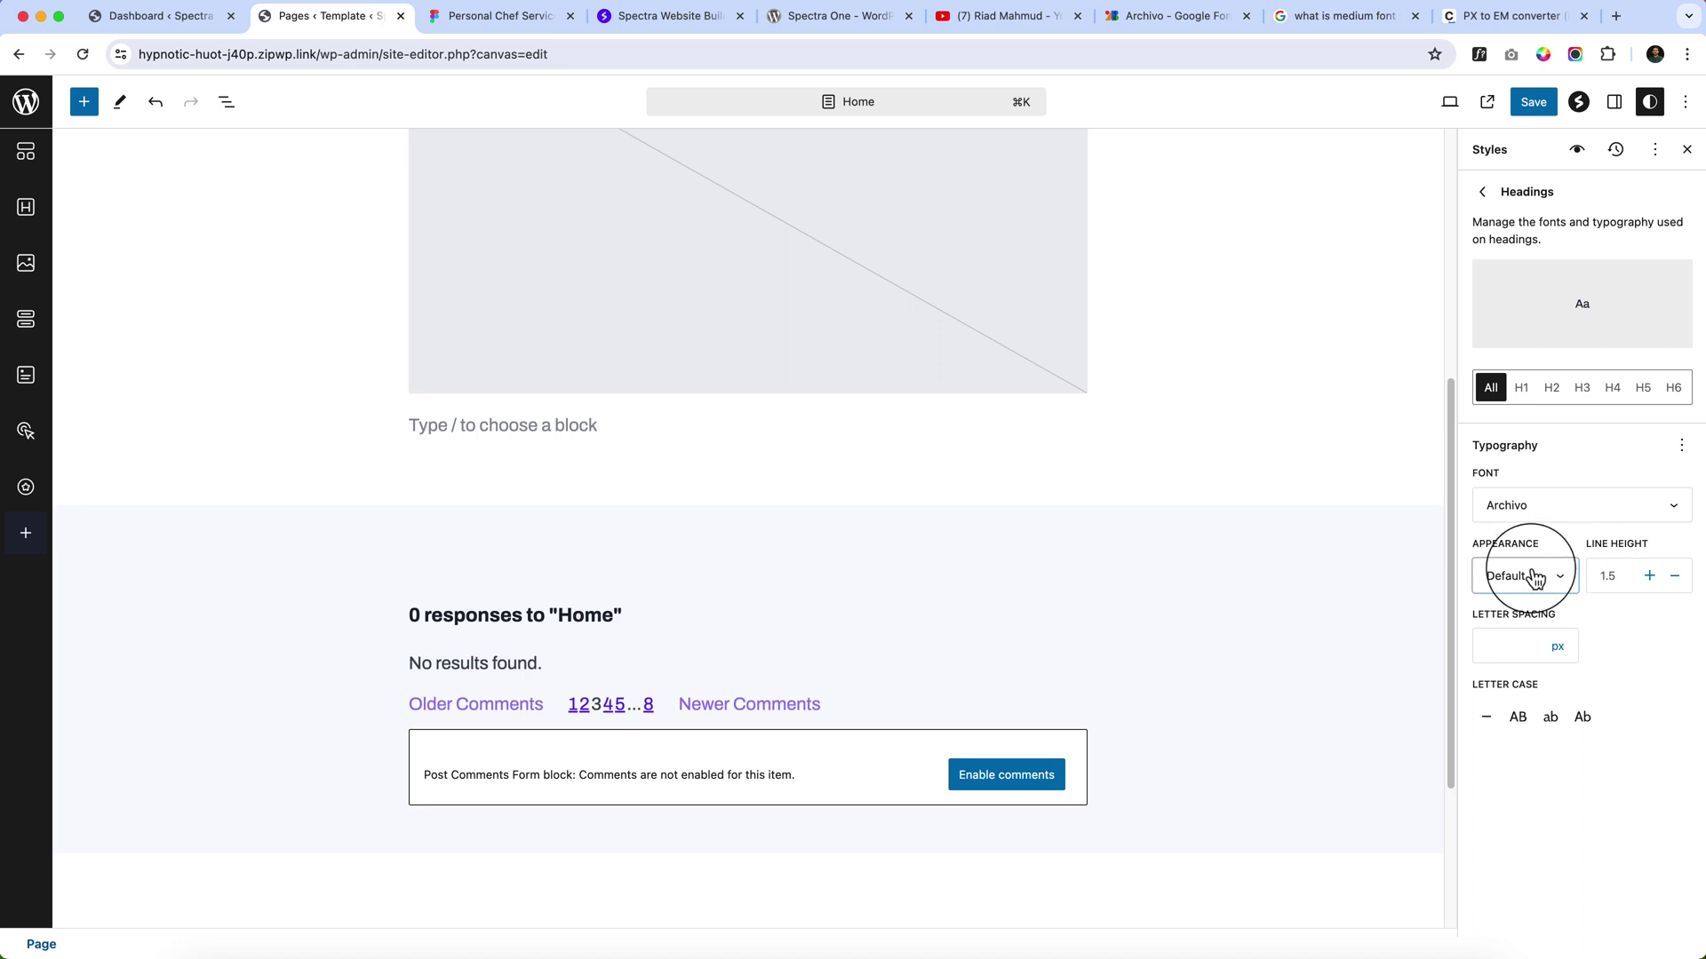
Switch the H1 heading size to a custom pixel value.
click(1523, 390)
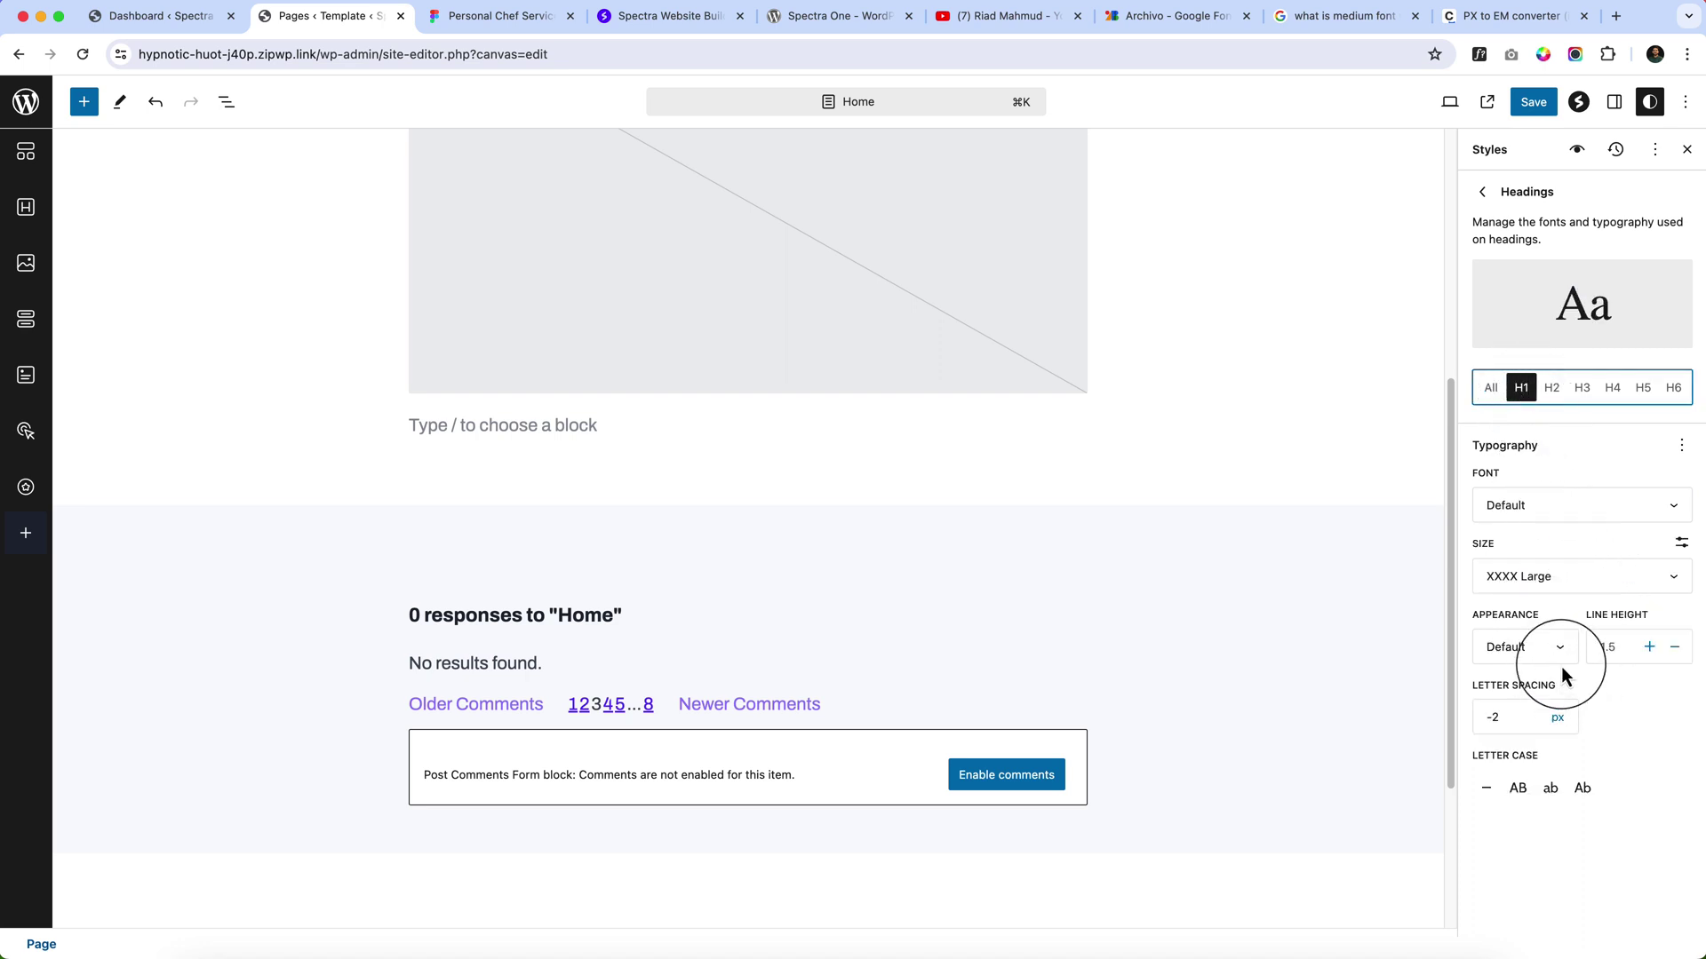
click(1542, 506)
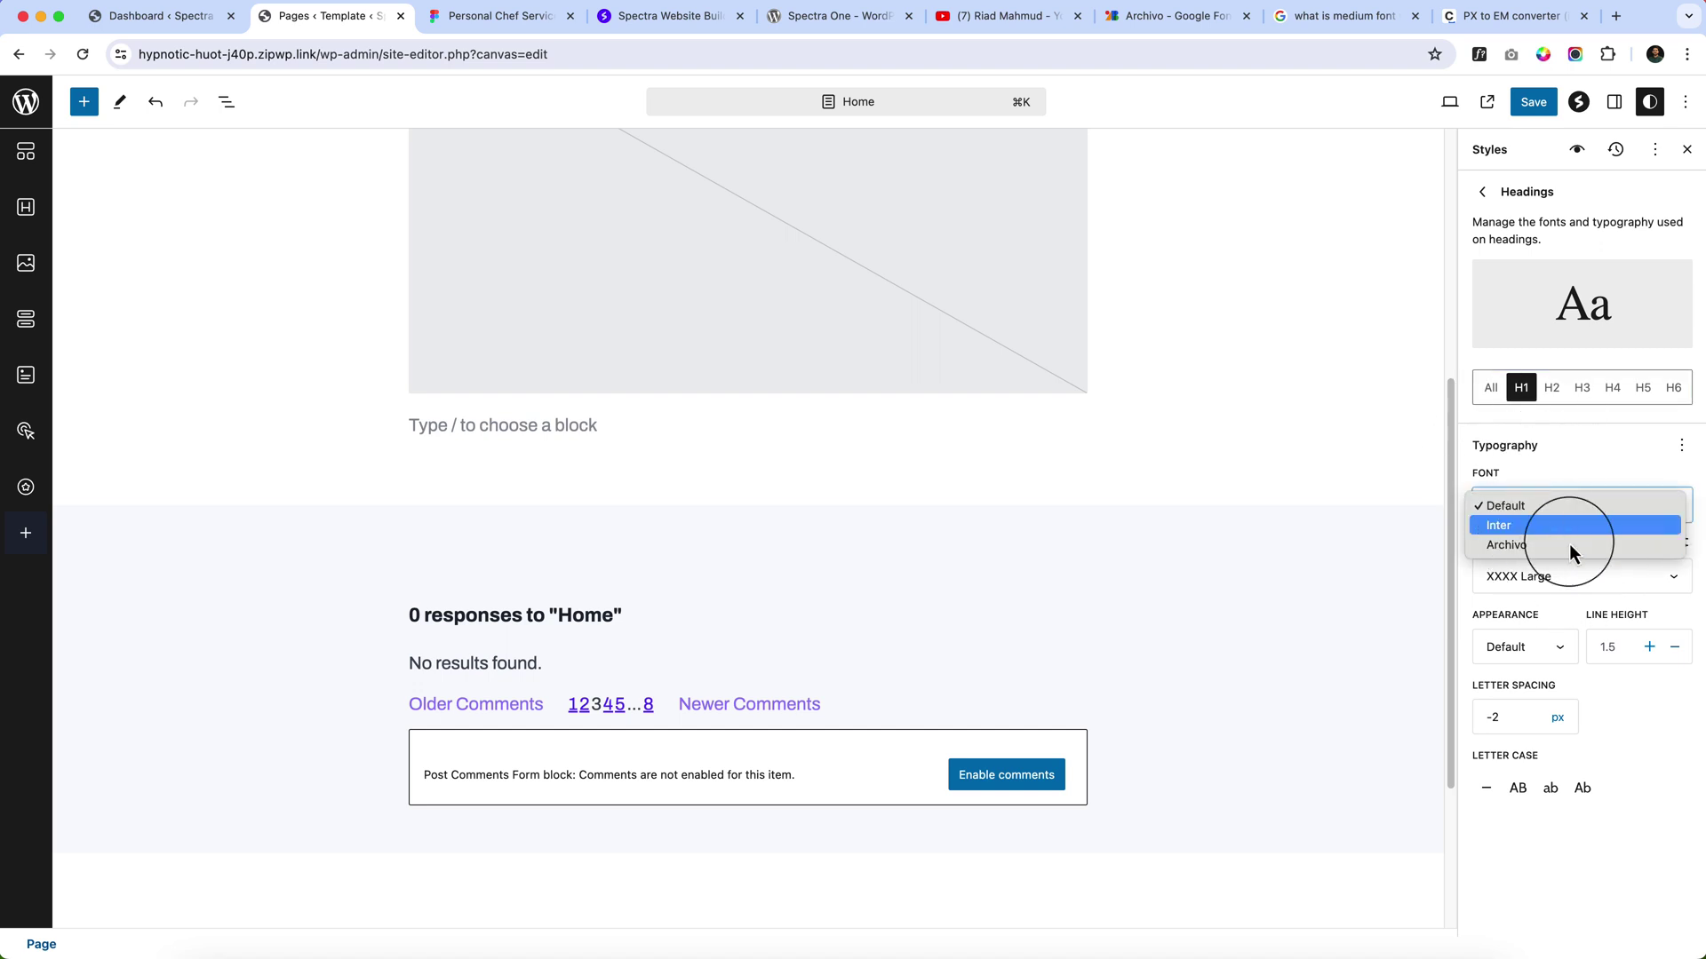
click(1469, 387)
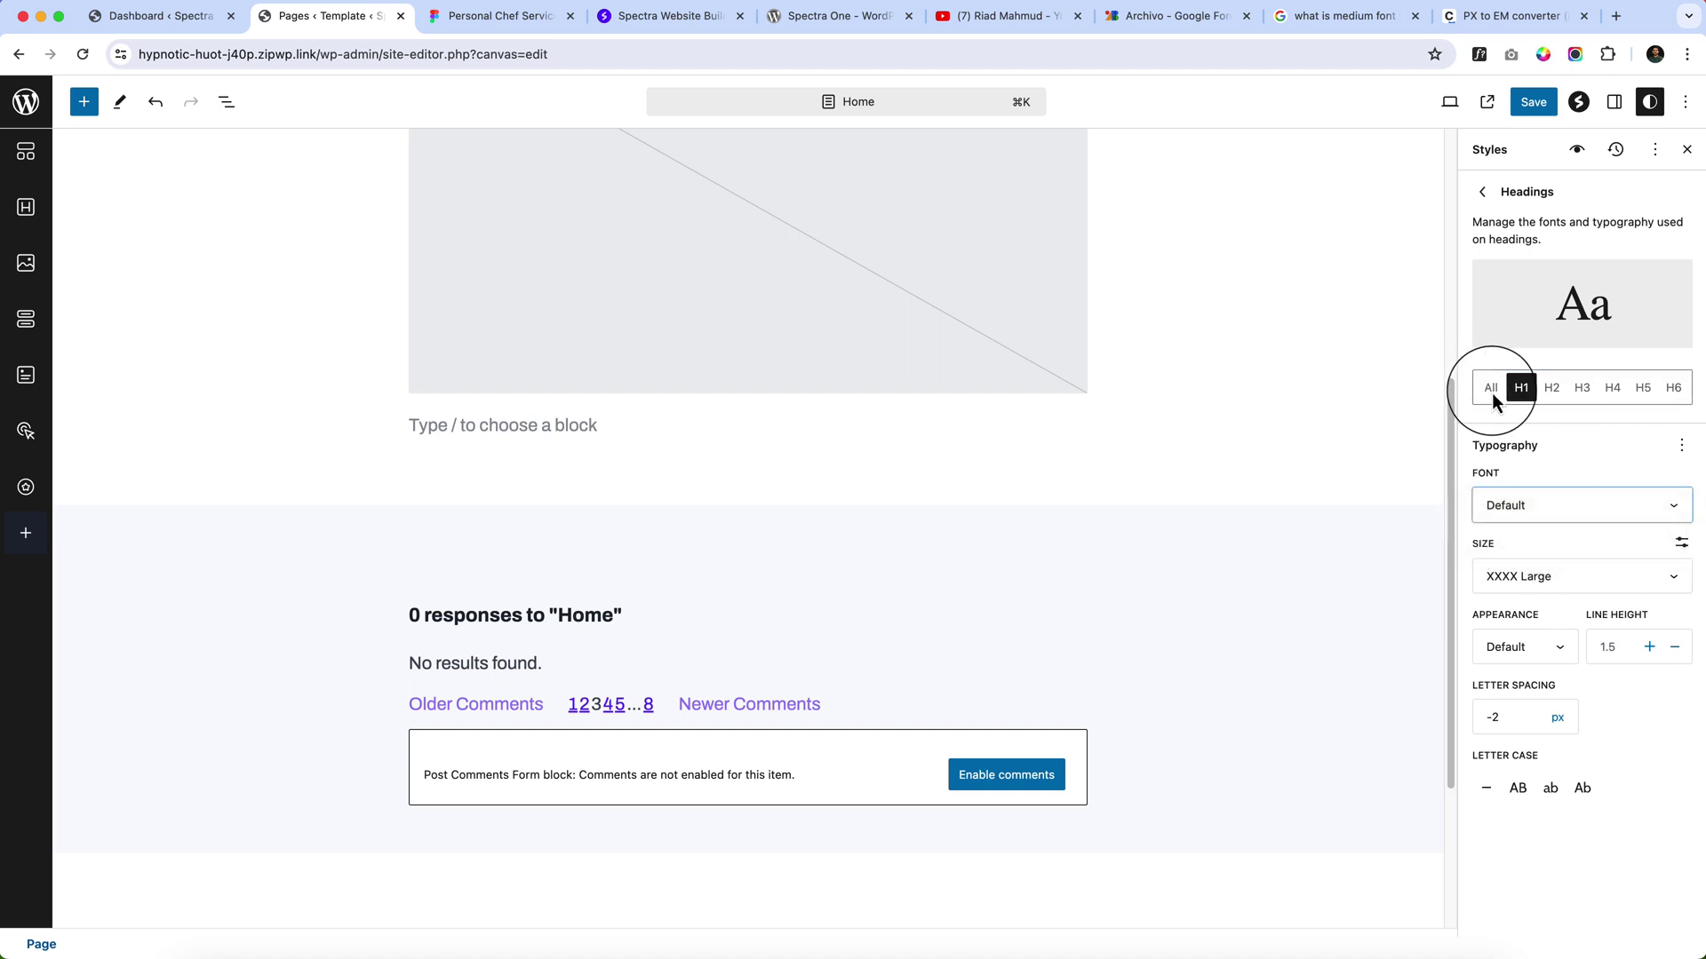
click(1485, 387)
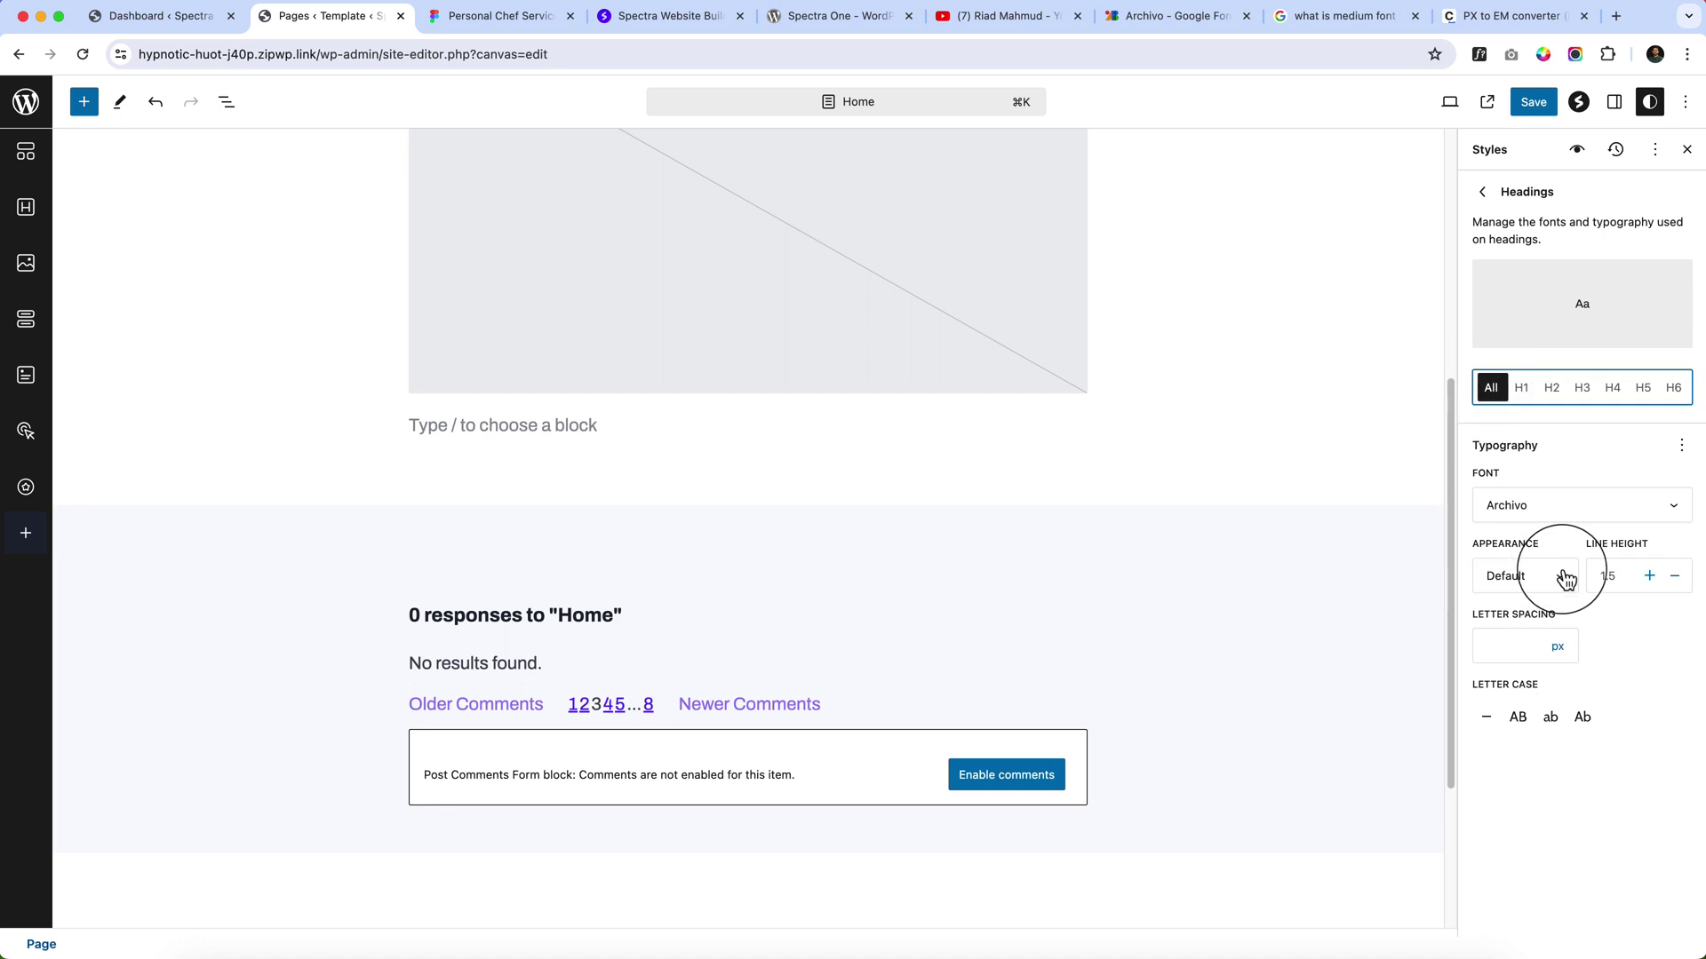
click(1521, 389)
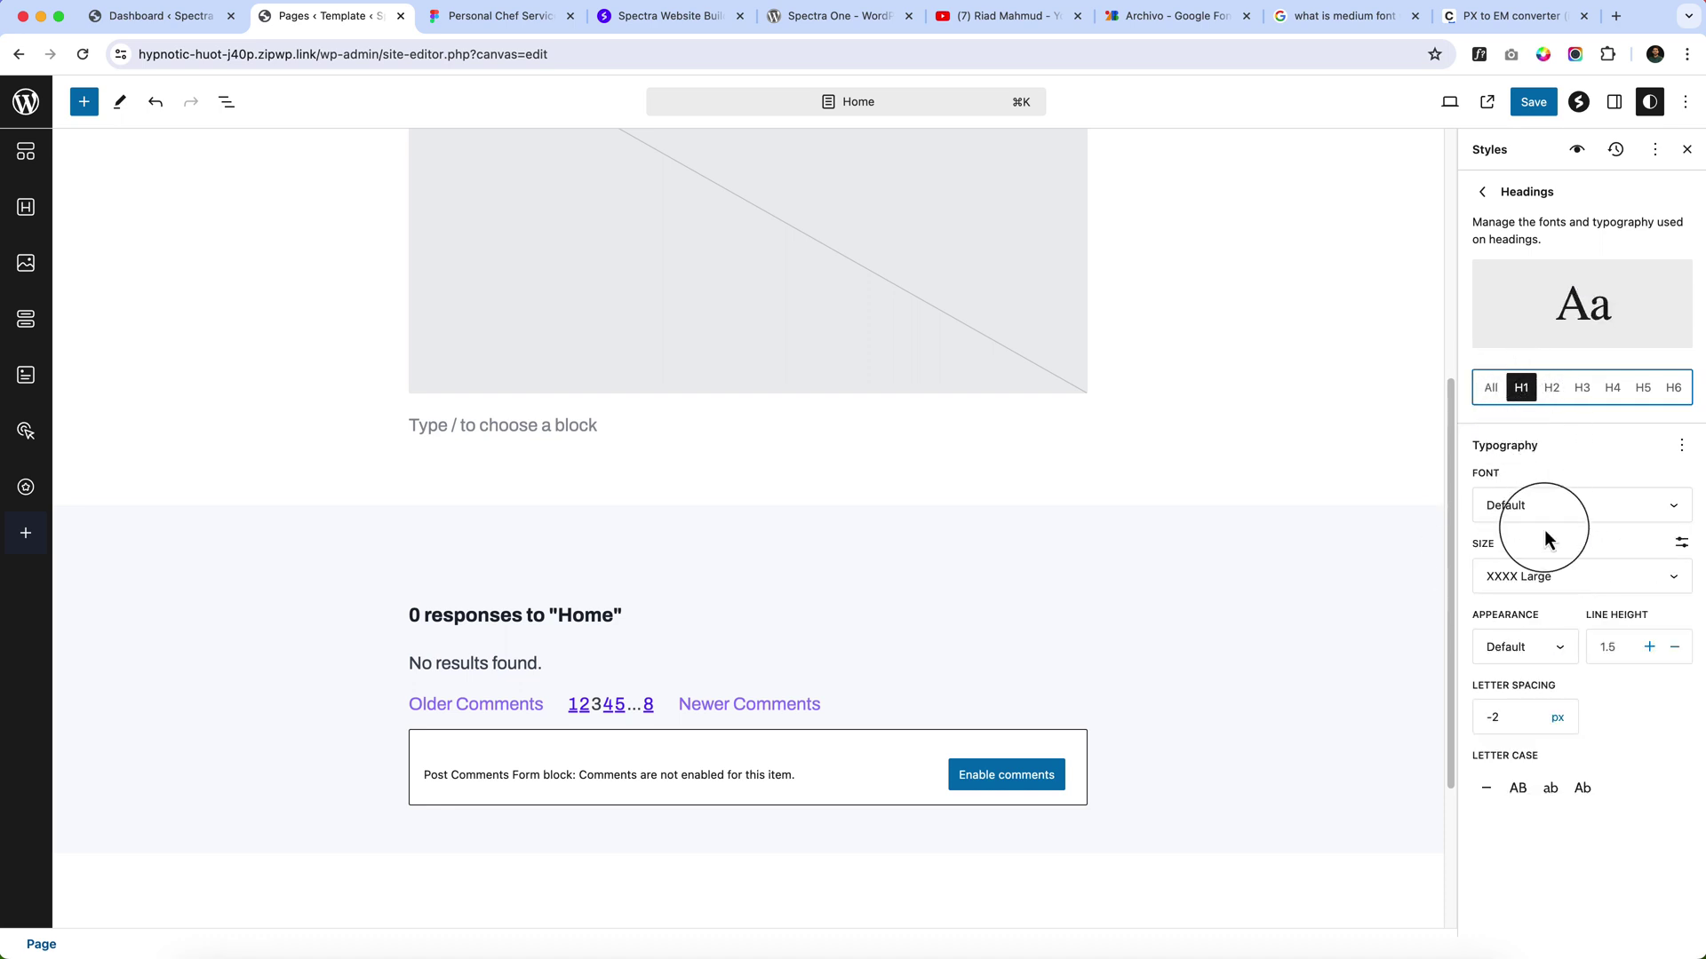
click(1682, 543)
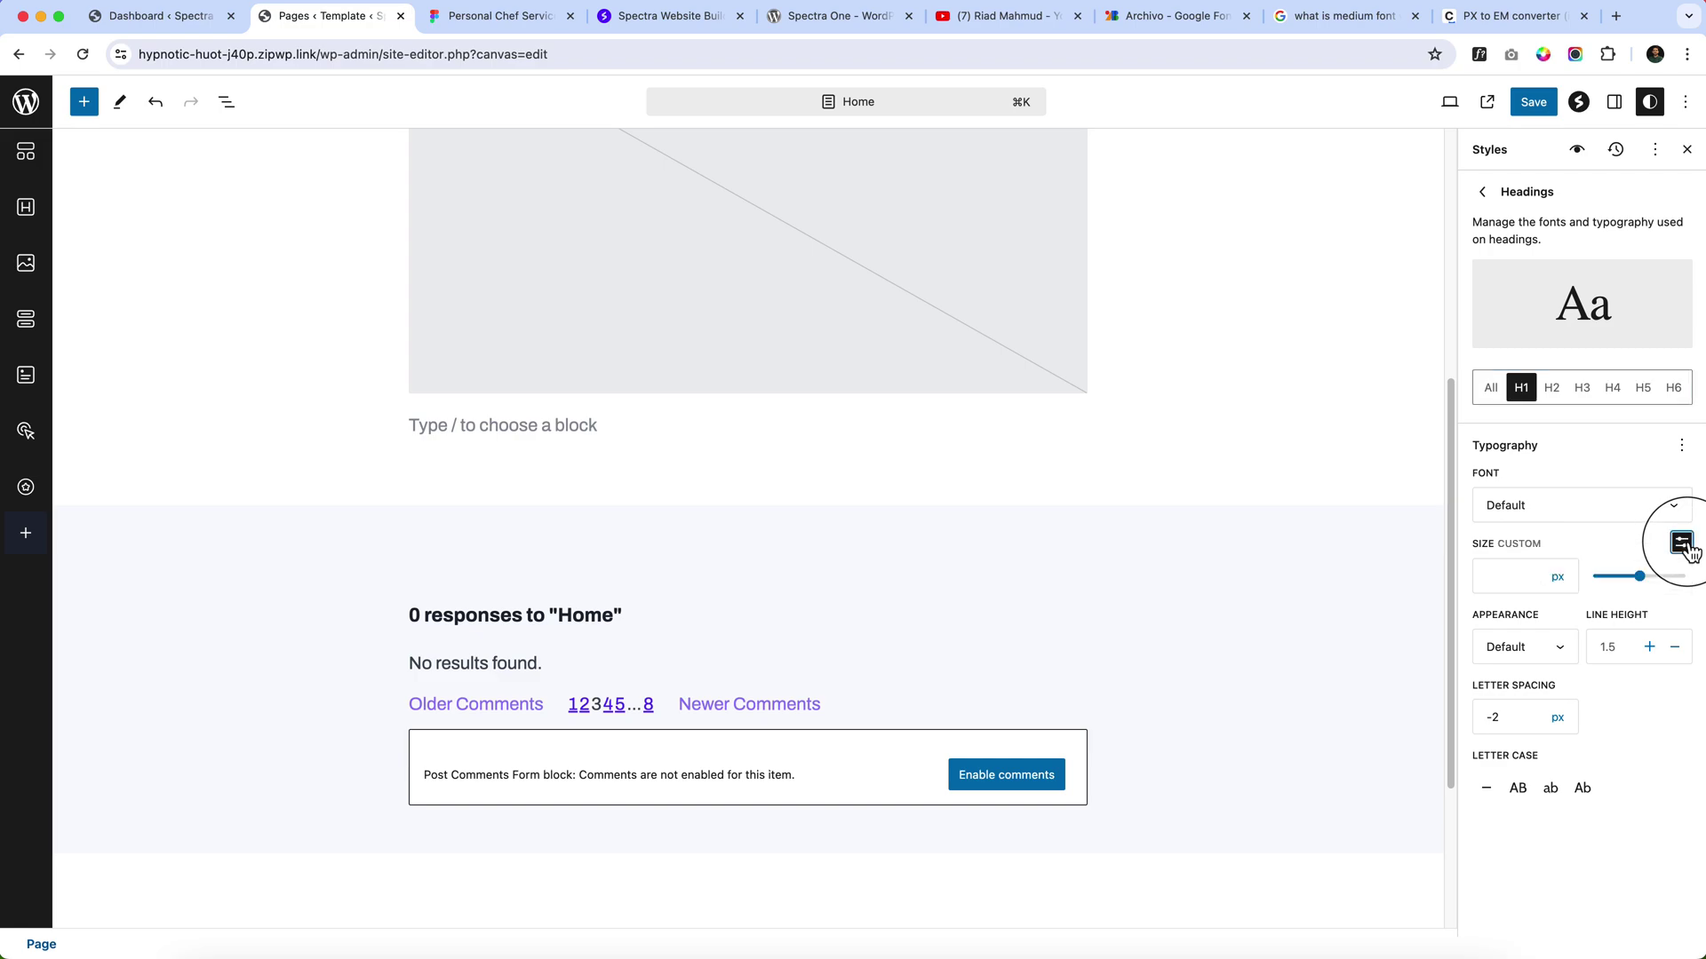
click(522, 7)
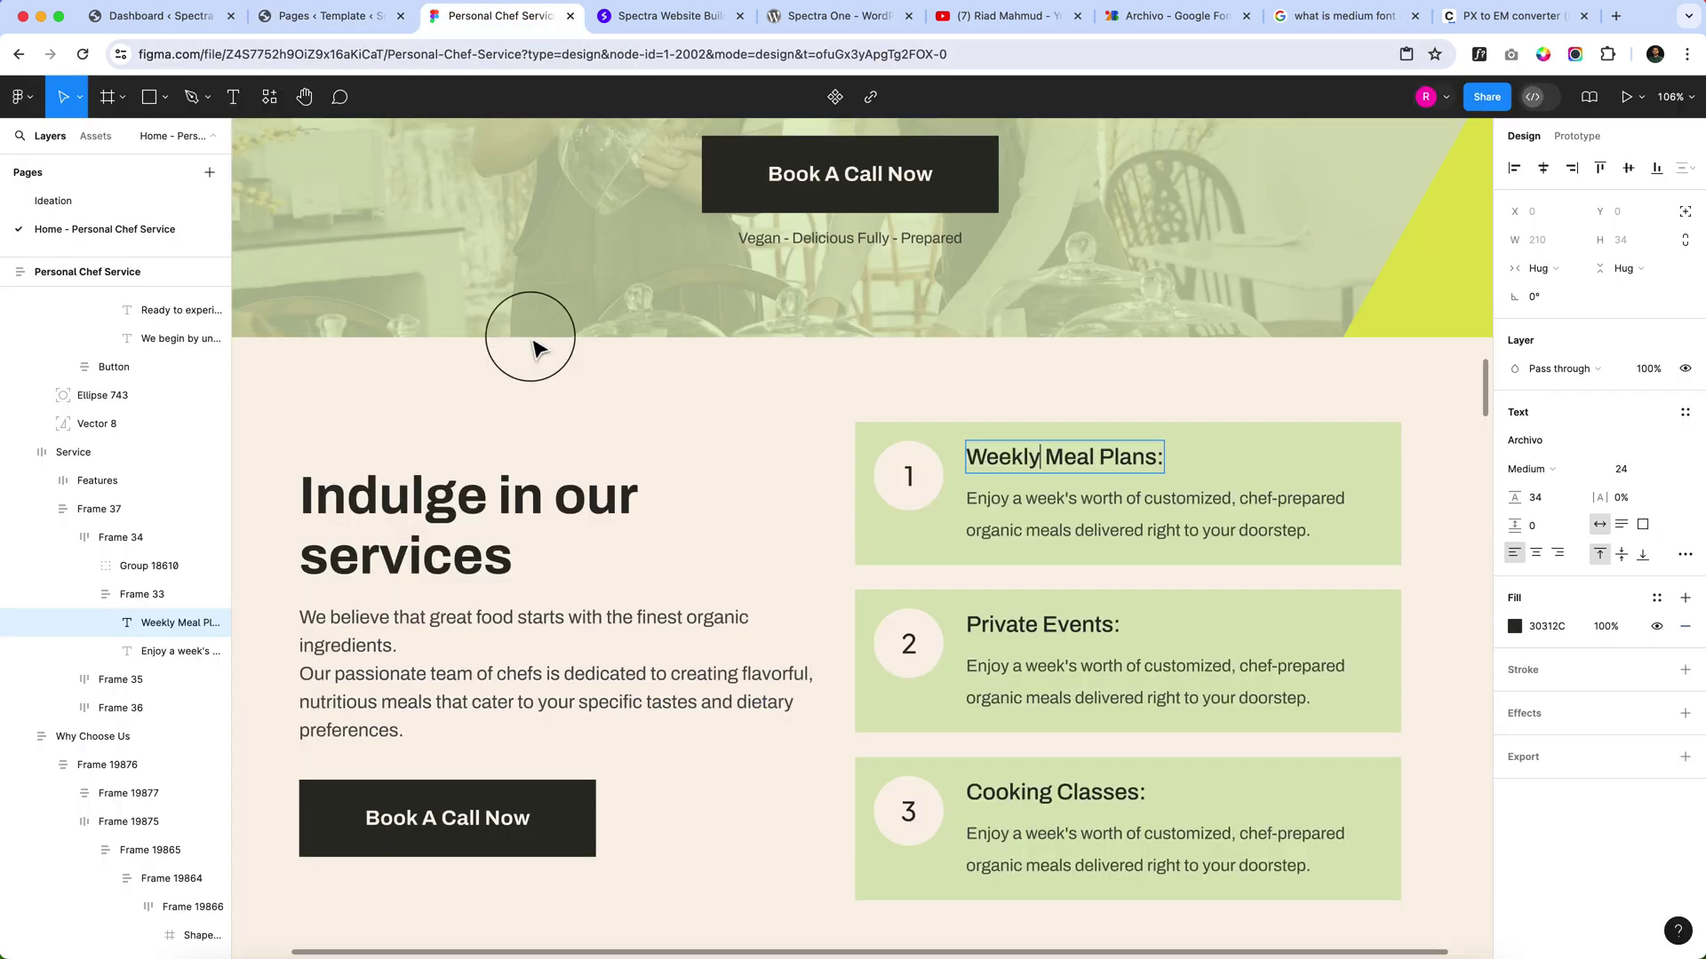
Check the Figma hero heading's values and enter 83 px as the H1 custom size.
scroll(636, 403, up, 15)
scroll(619, 447, up, 15)
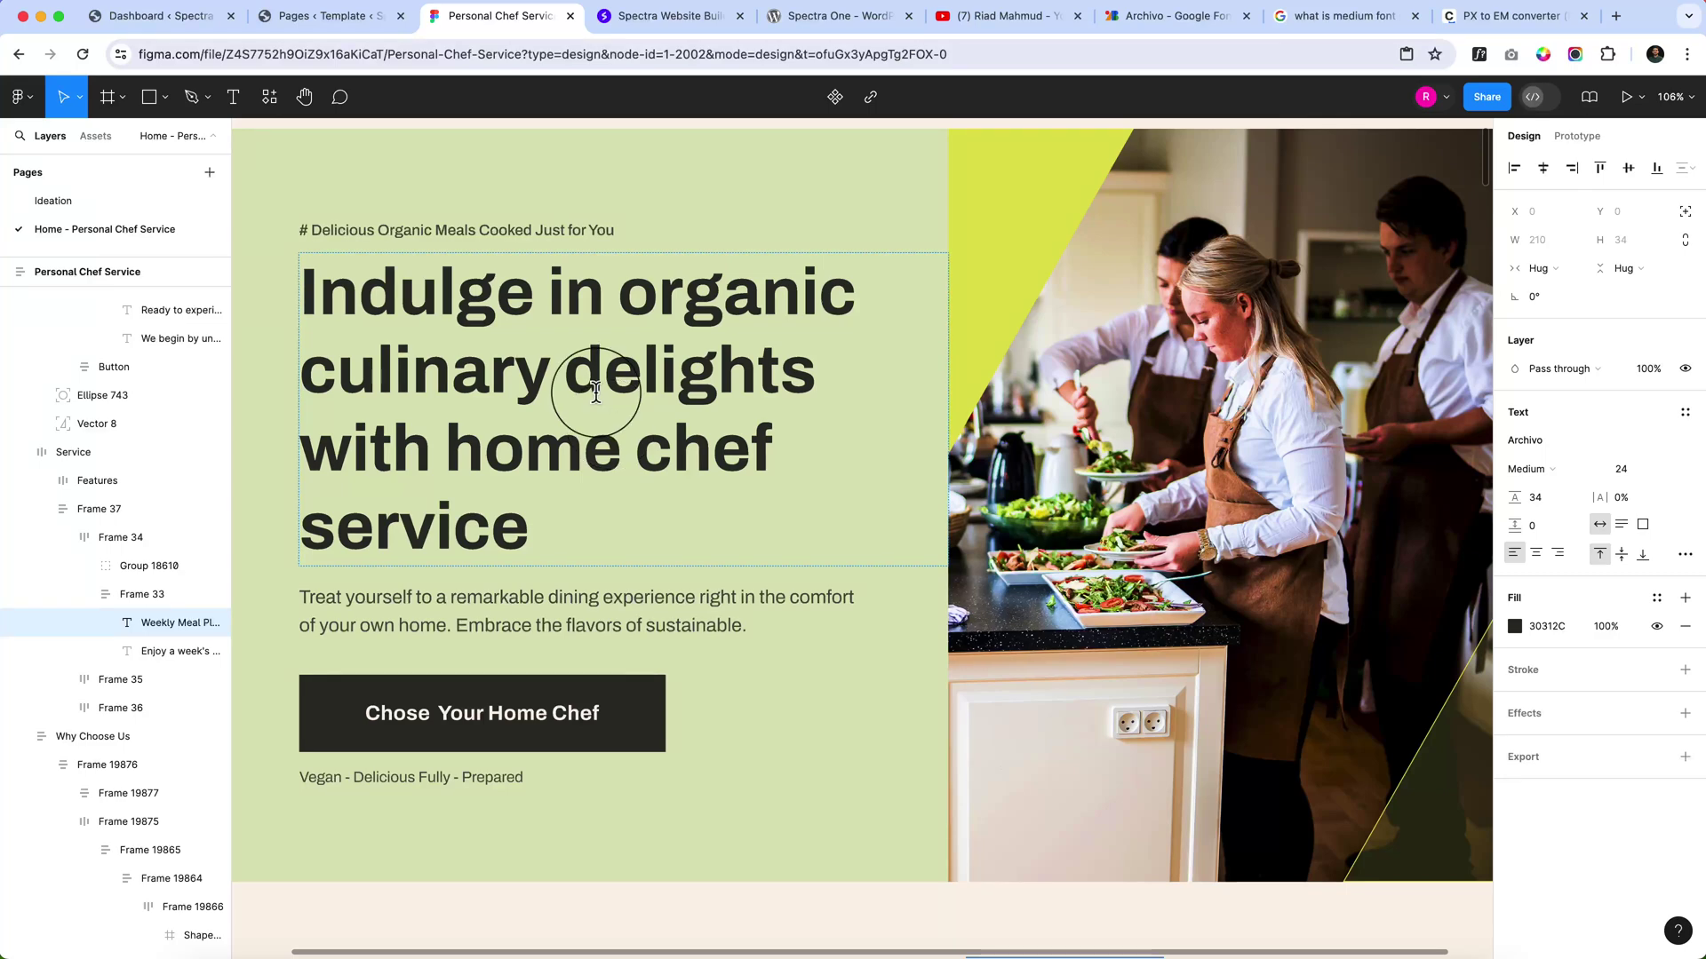
double_click(596, 393)
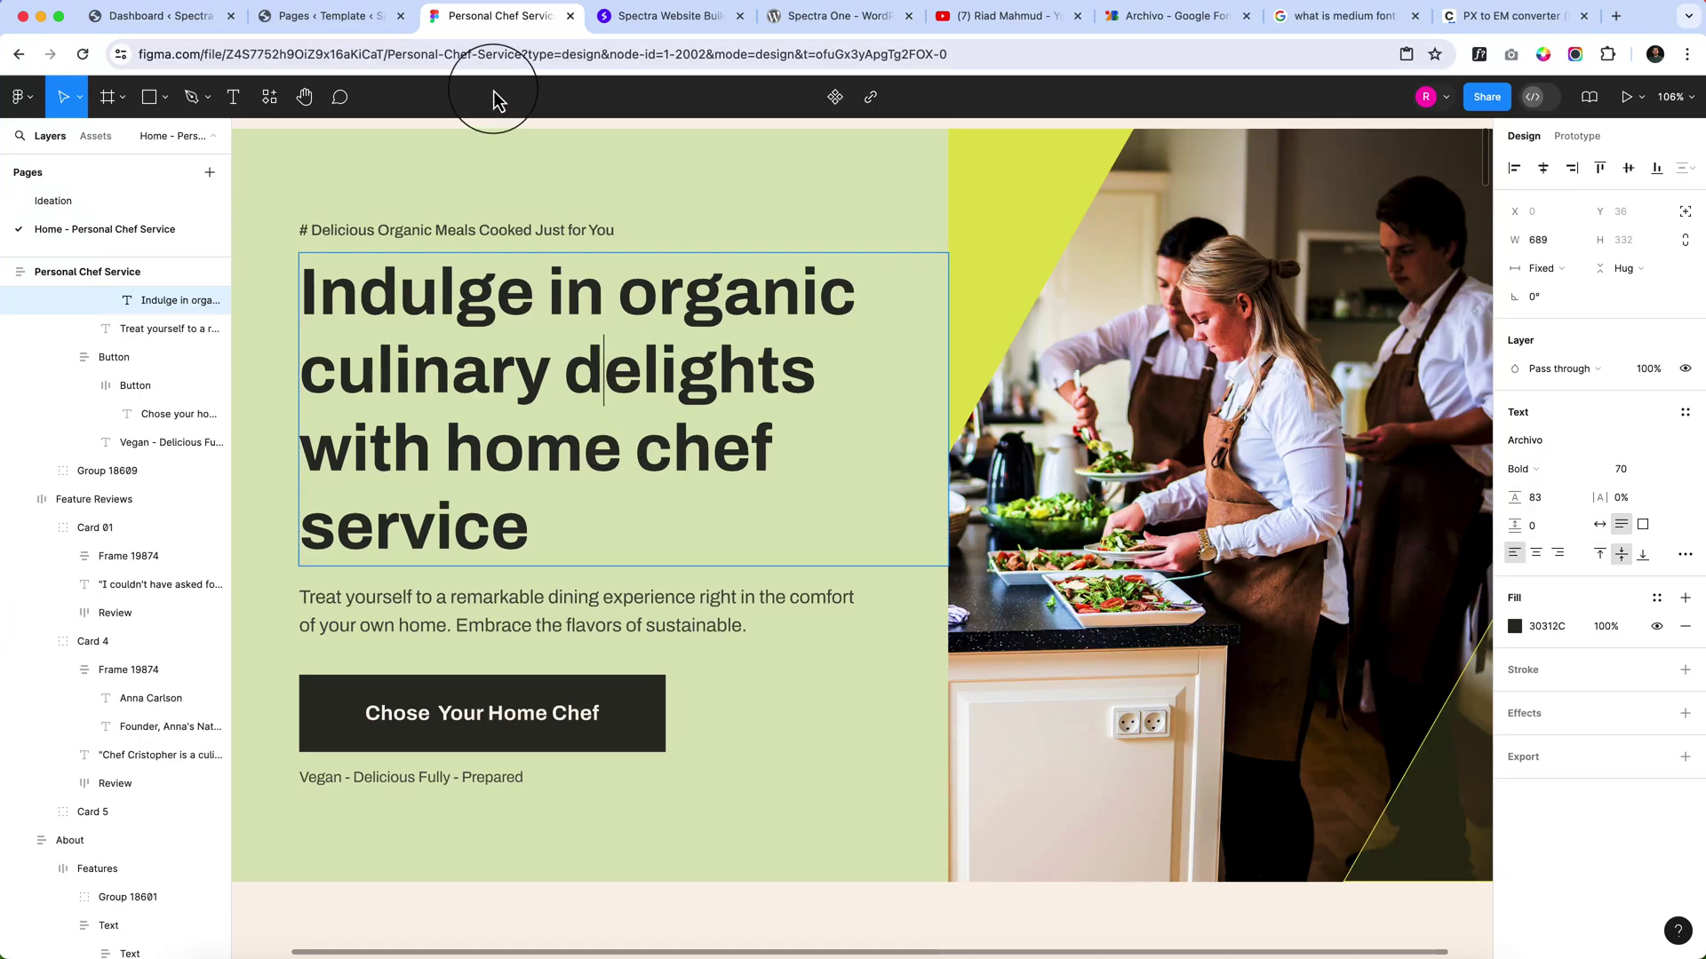
click(293, 17)
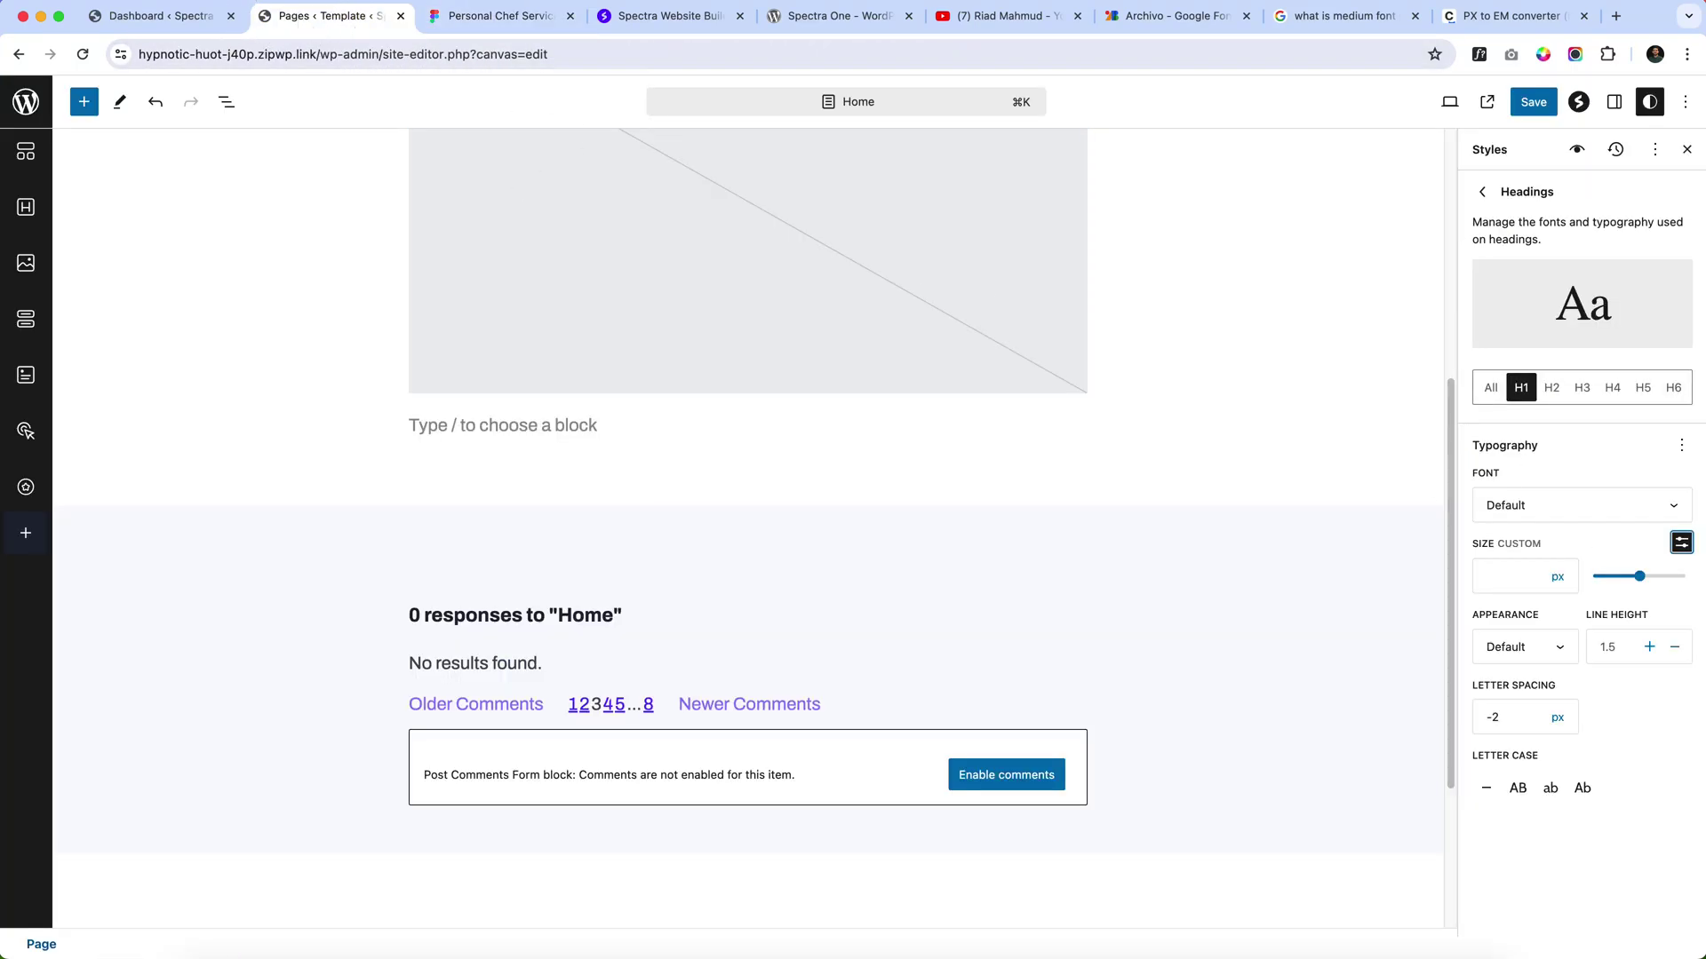
click(1507, 560)
text(83)
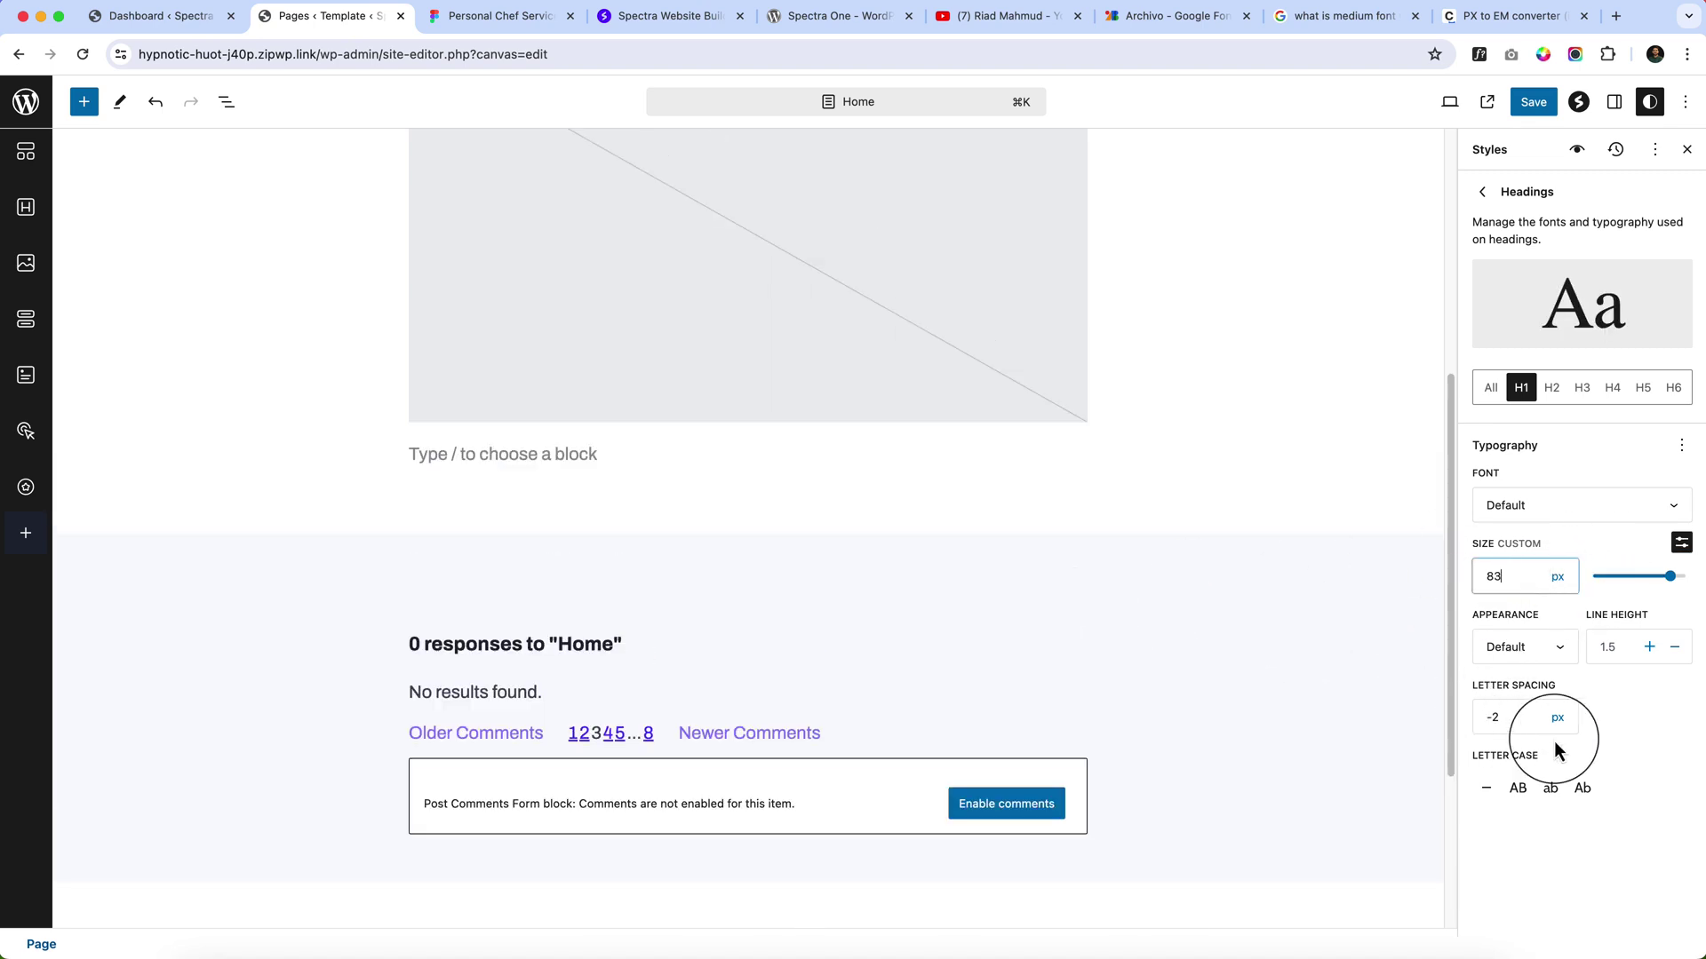
click(1610, 646)
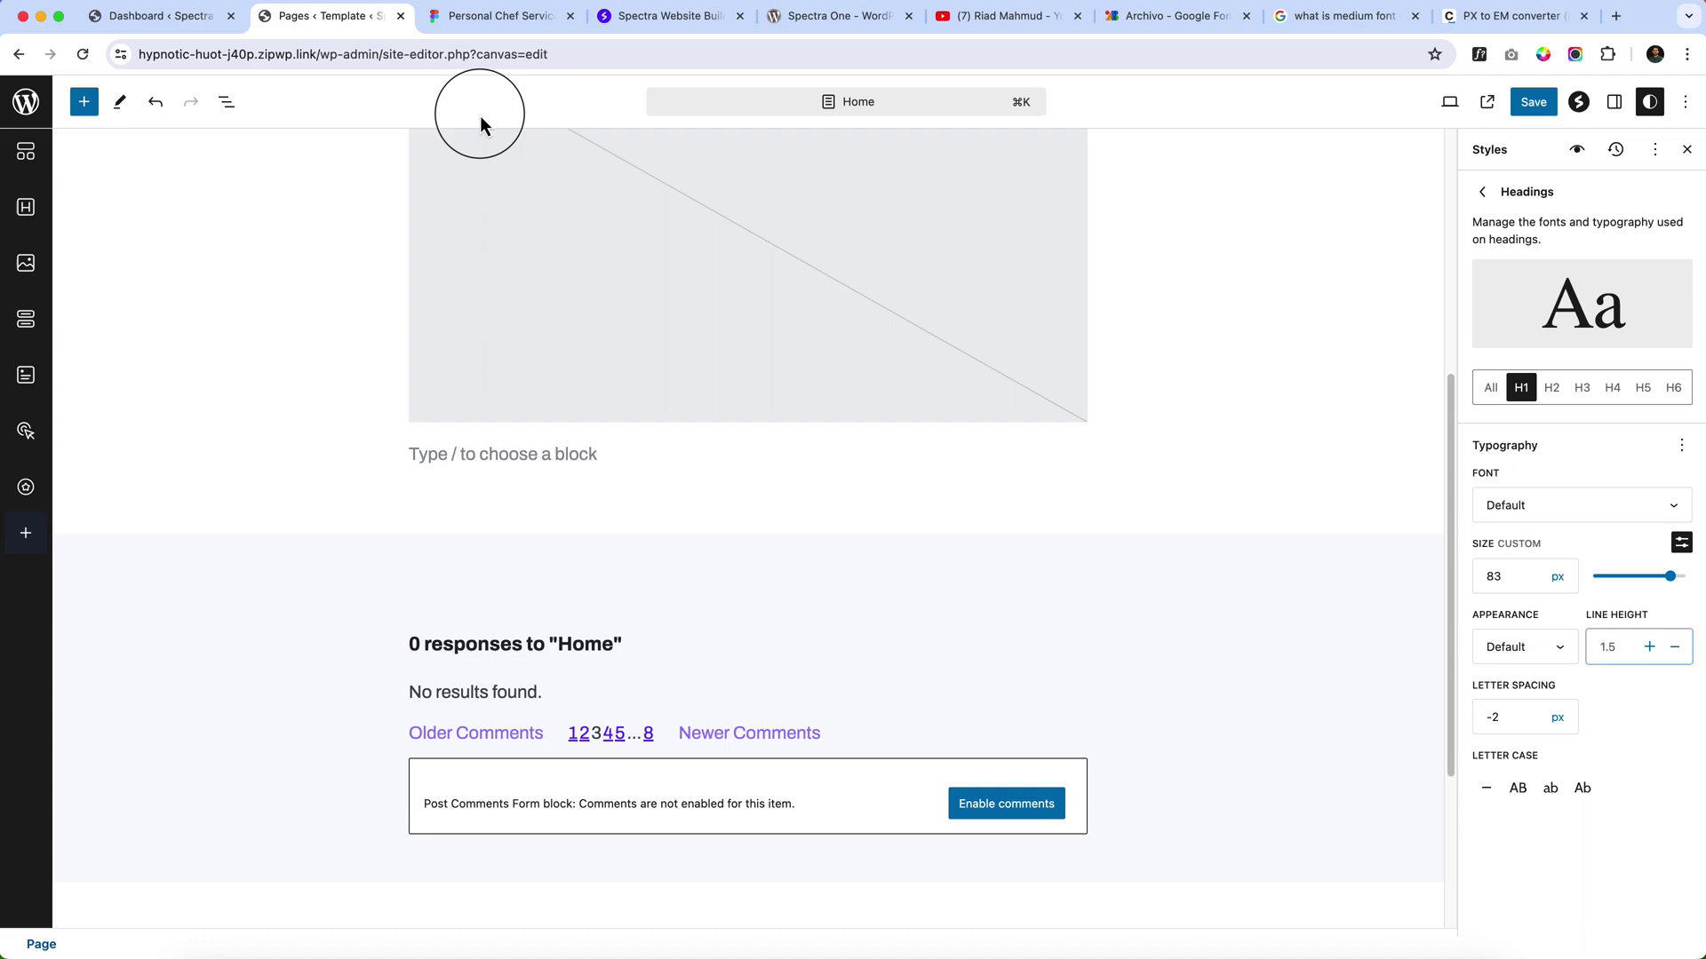
click(502, 16)
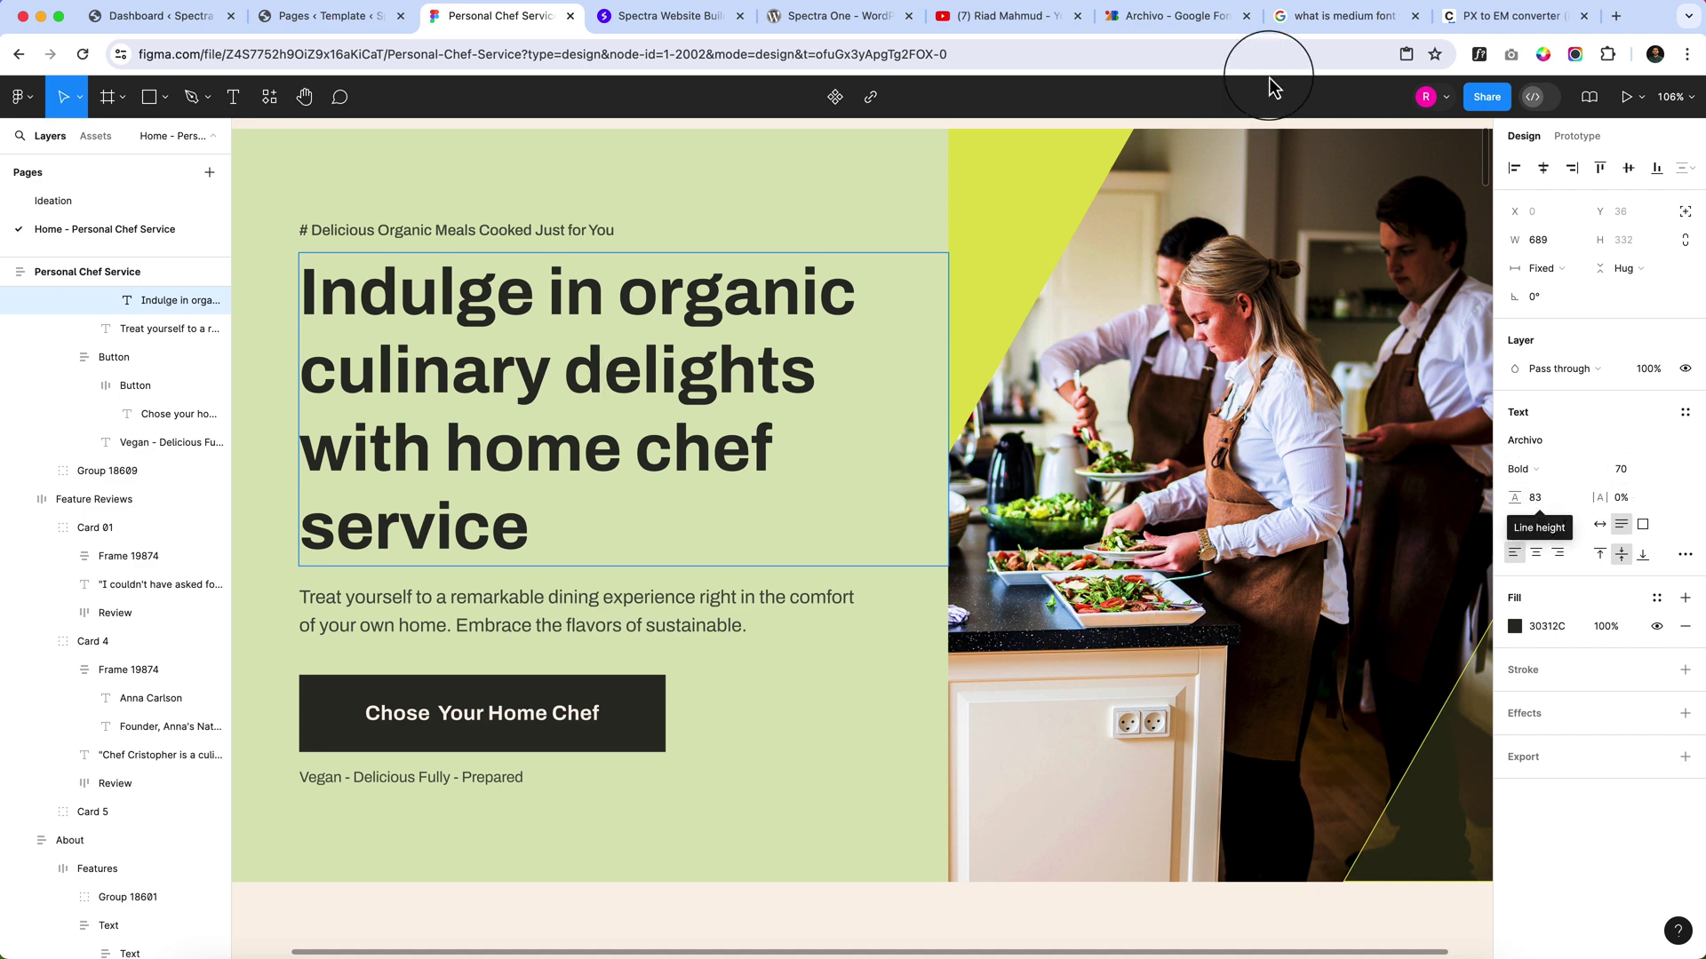
Convert 83 px in nekoCalc's converter, giving 5.188 em.
click(1470, 17)
double_click(671, 430)
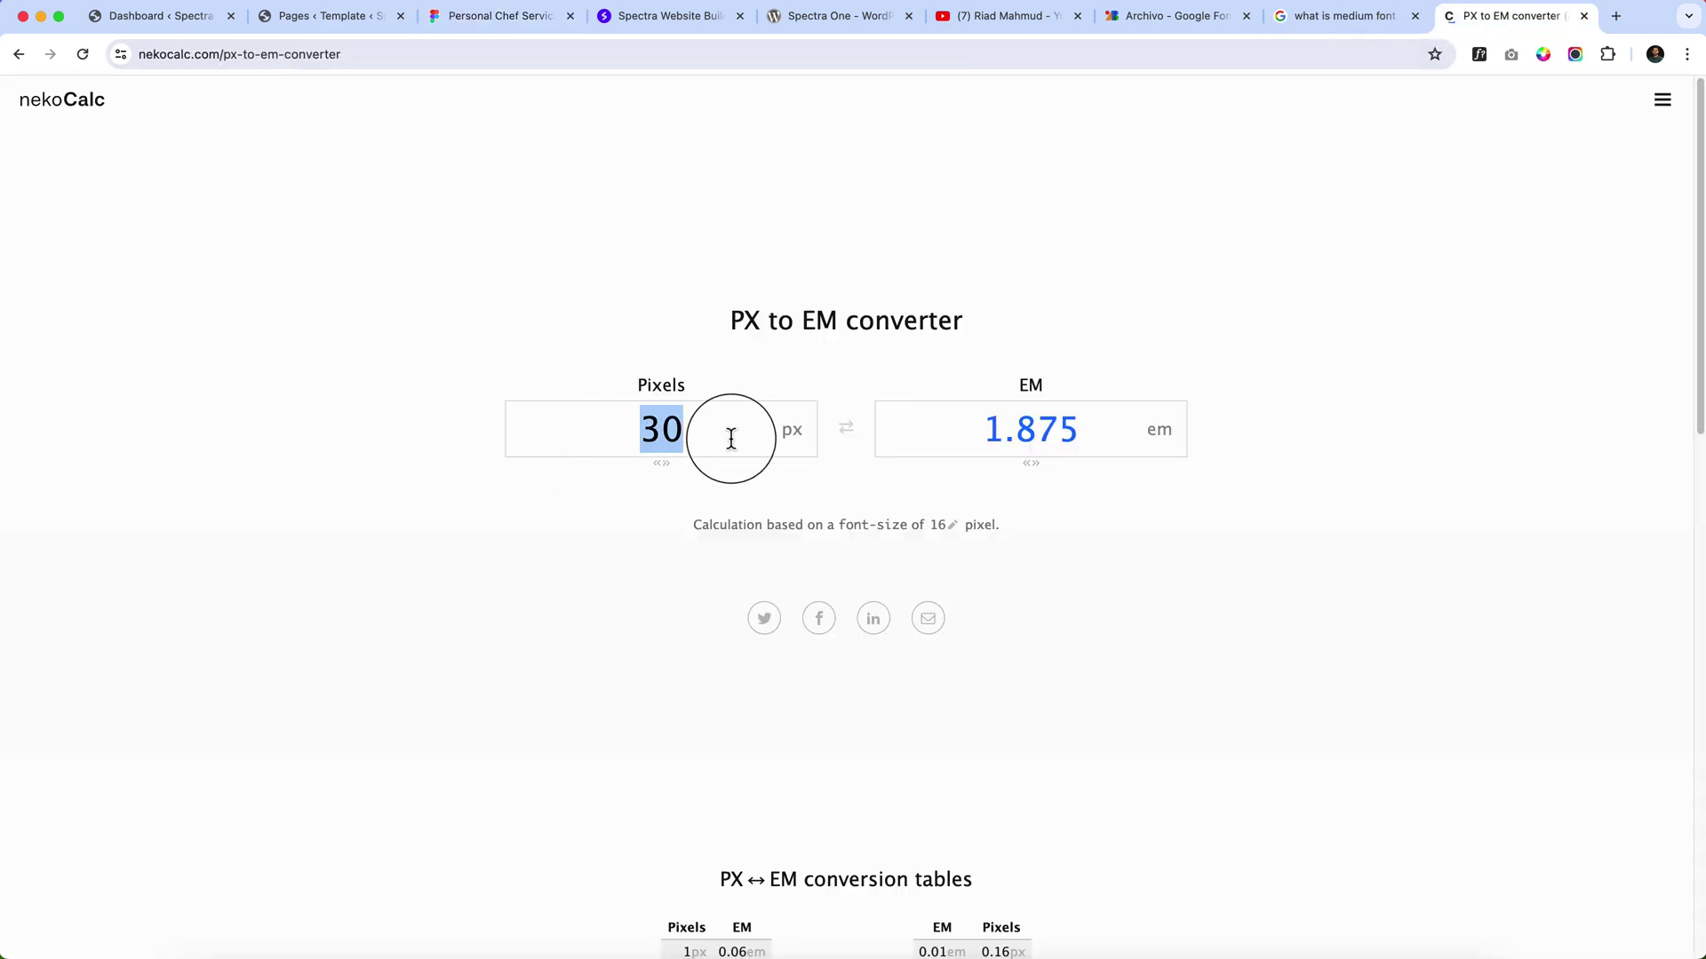
text(83)
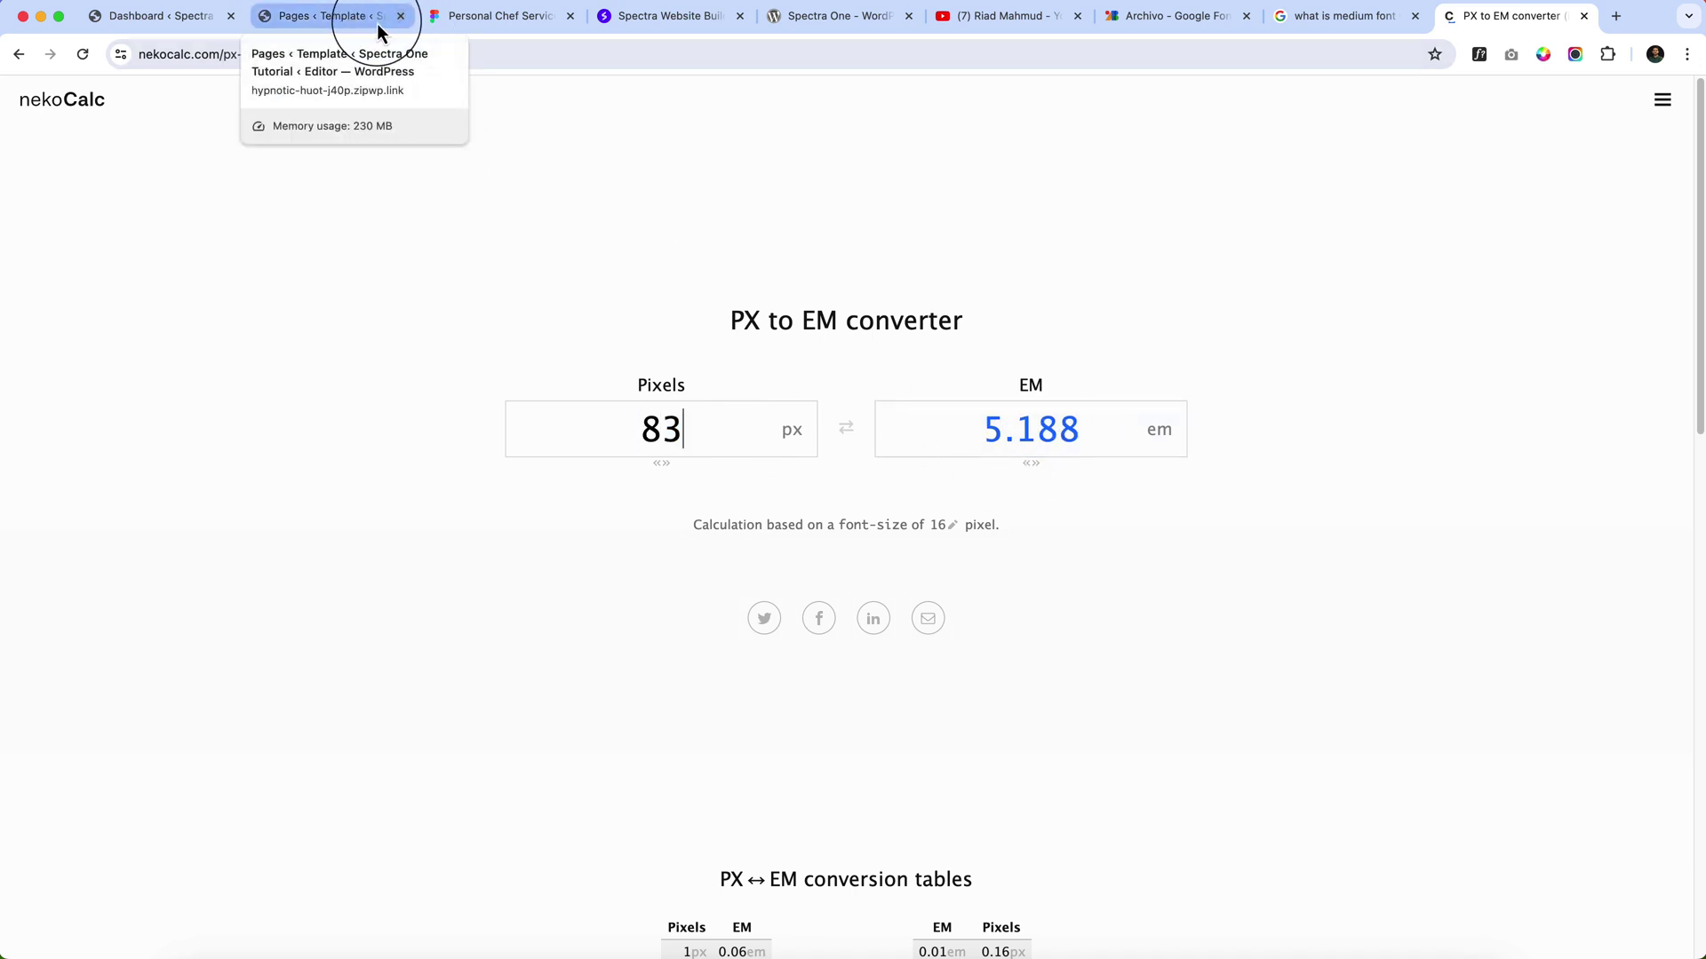
Confirm the Figma hero heading's font size is 70, then return to the H1 Size field.
click(446, 18)
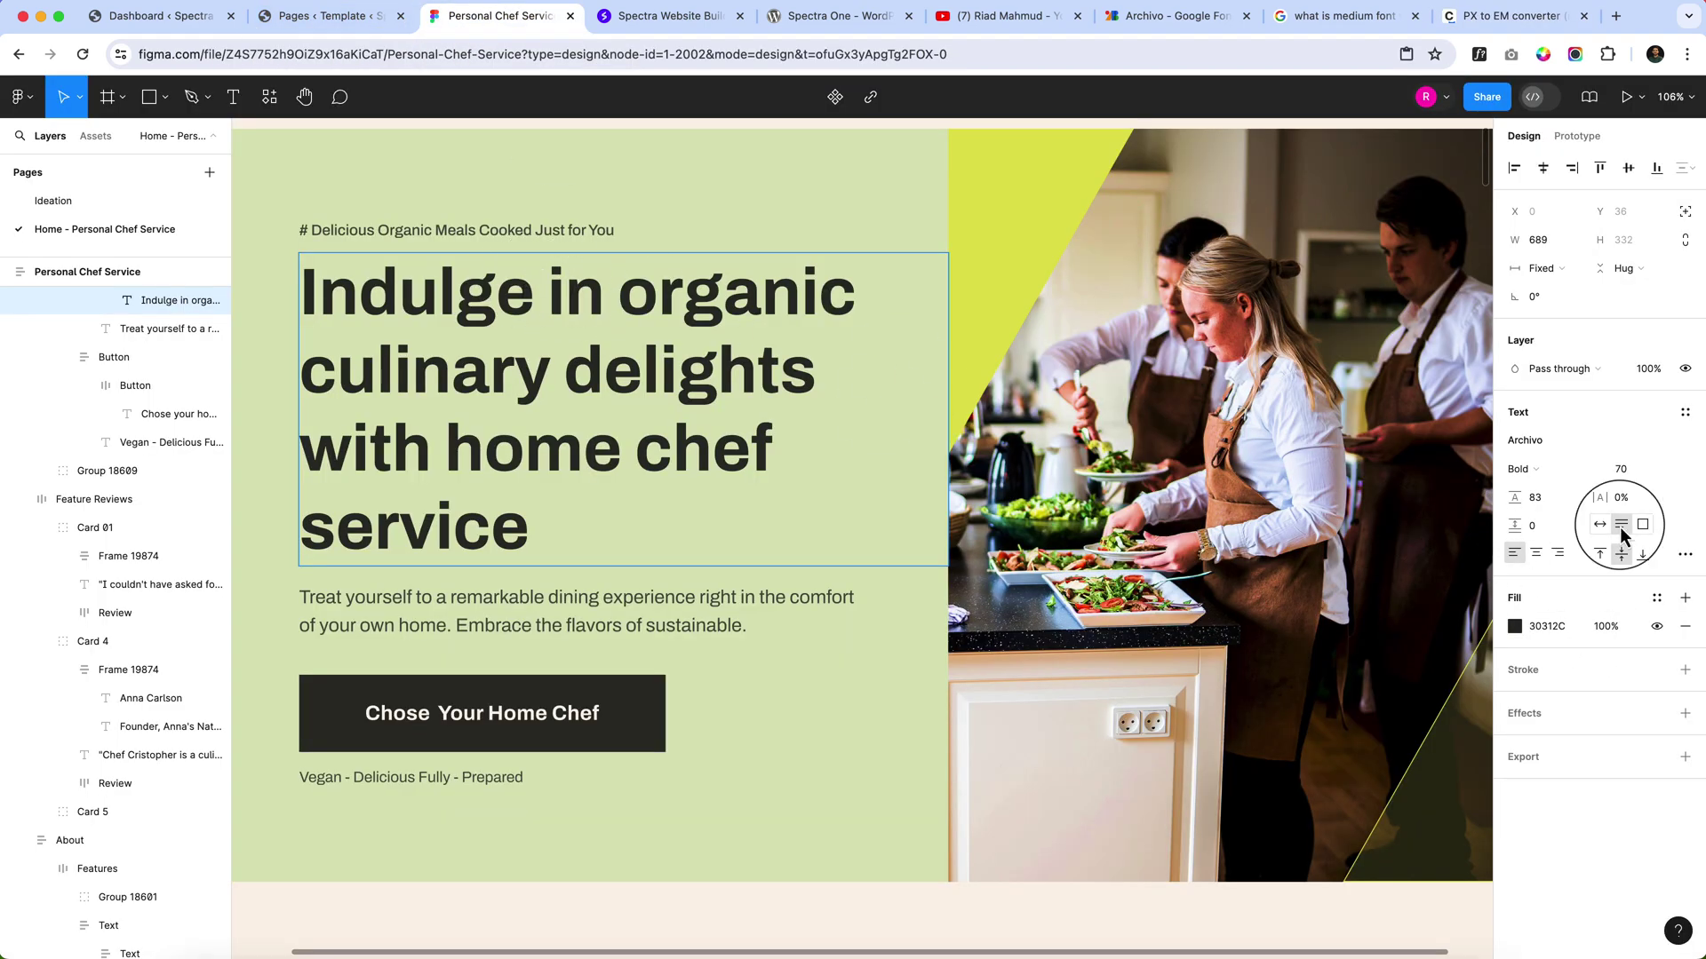
click(1625, 470)
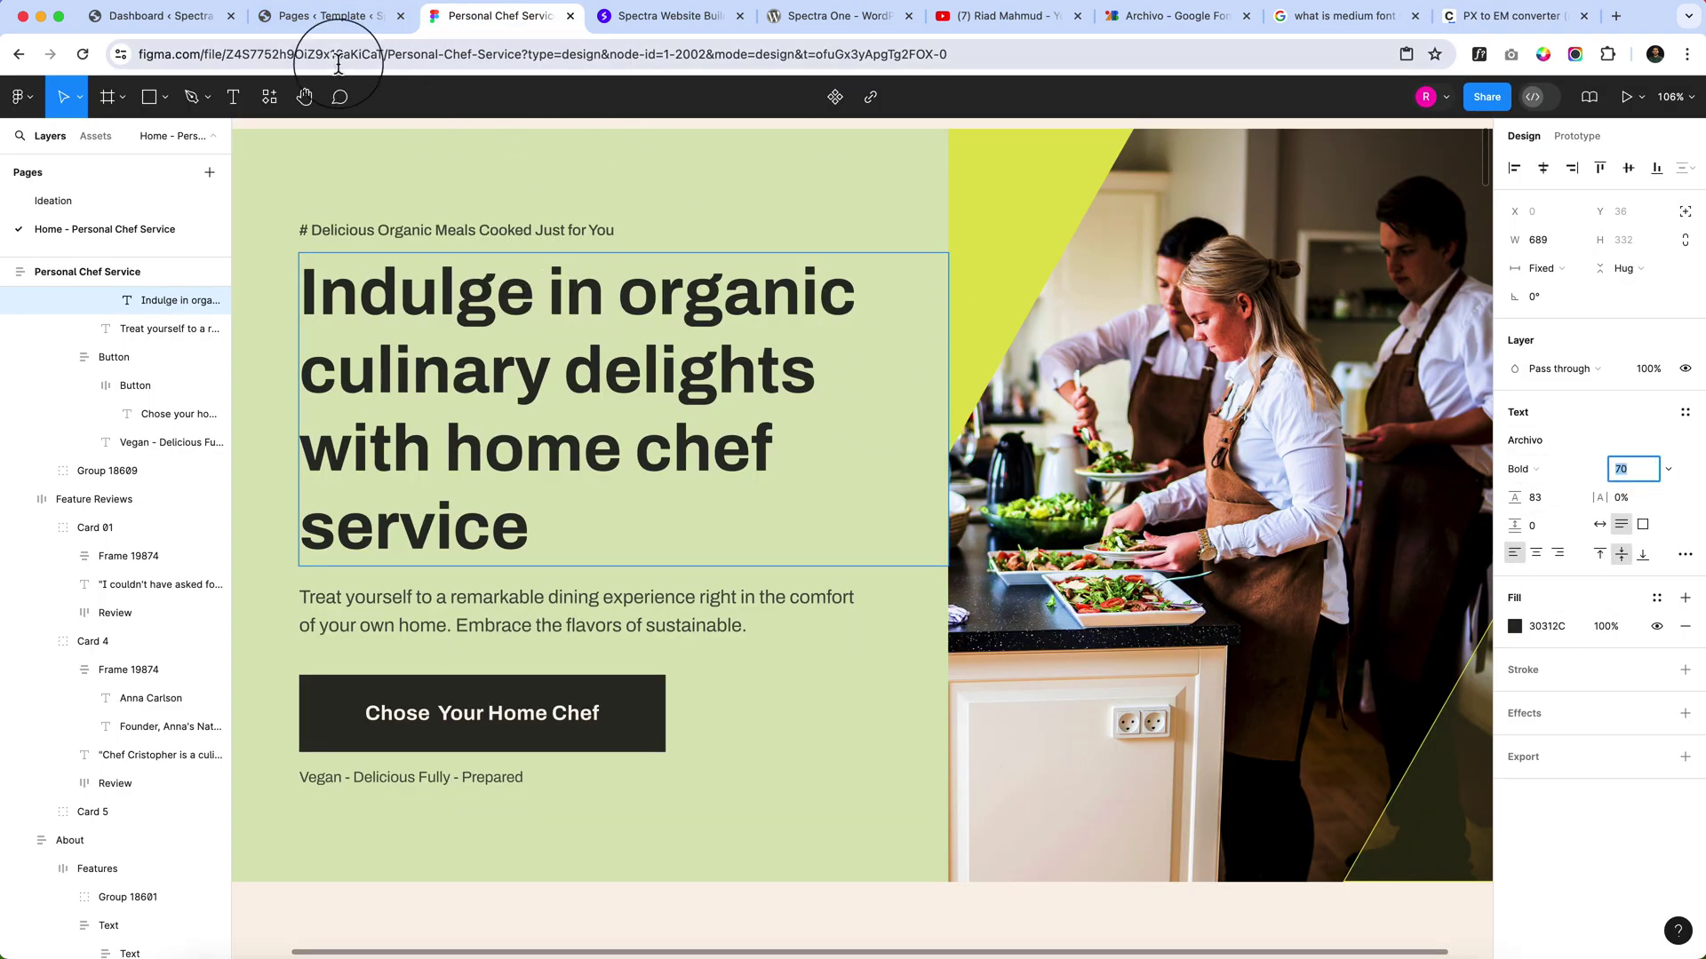
click(373, 16)
click(1517, 577)
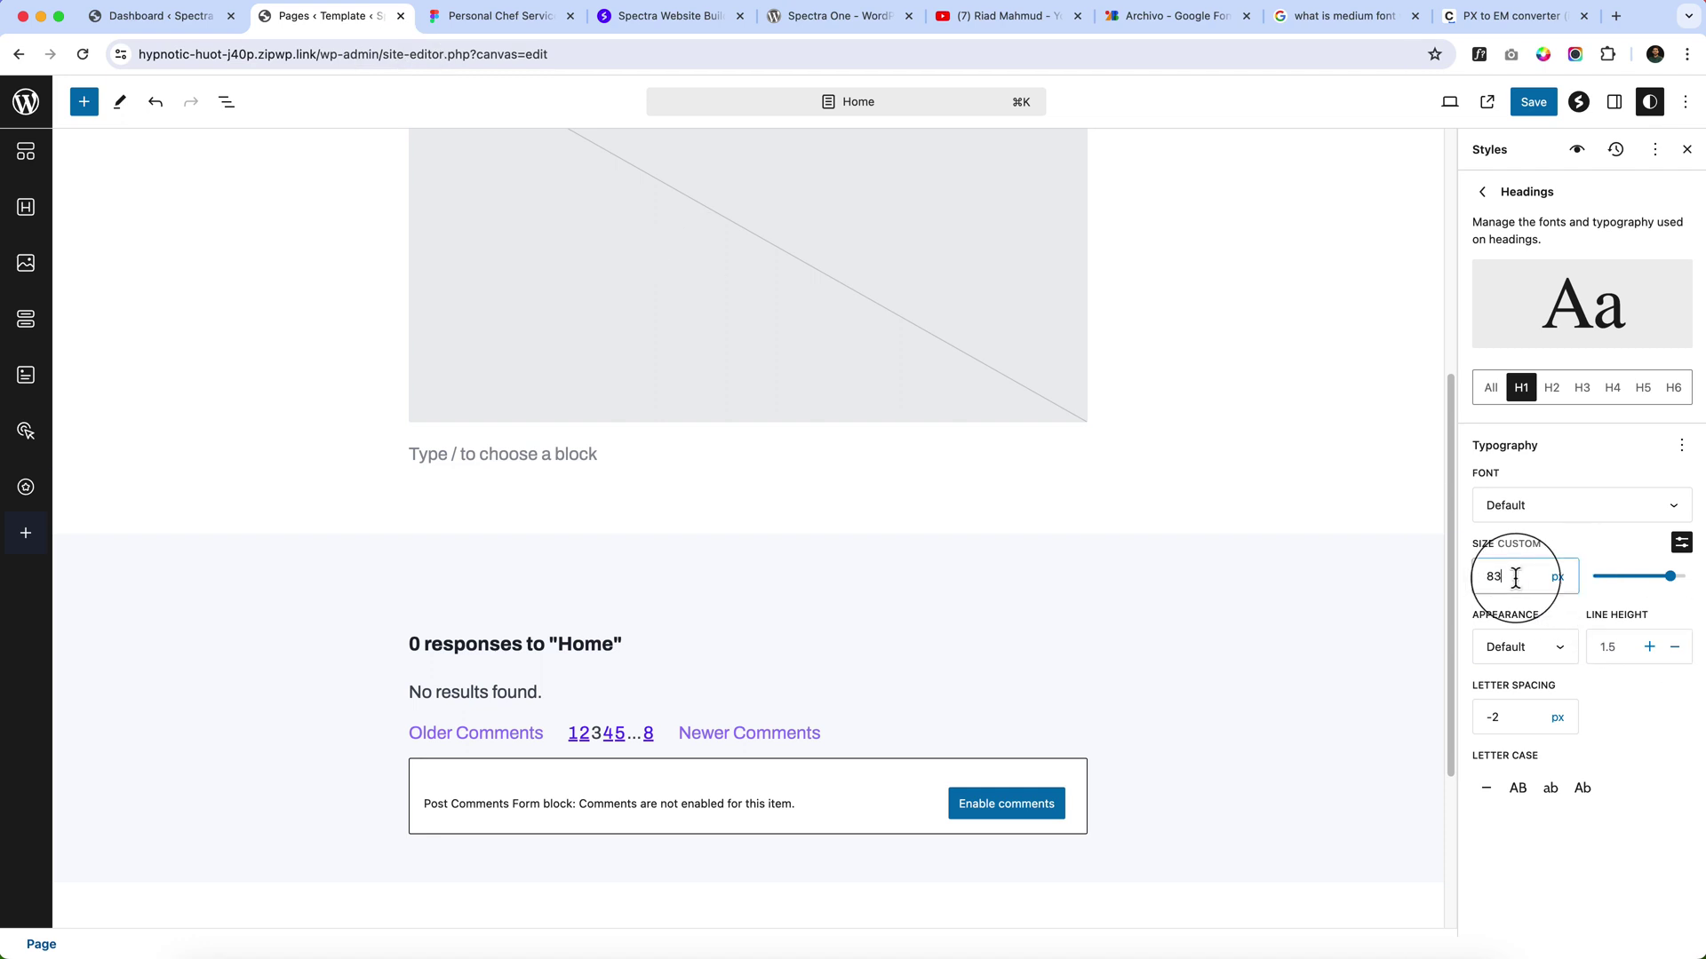
Change the H1 custom size from 83 to 70 px and move to the H2 settings.
key(BackSpace)
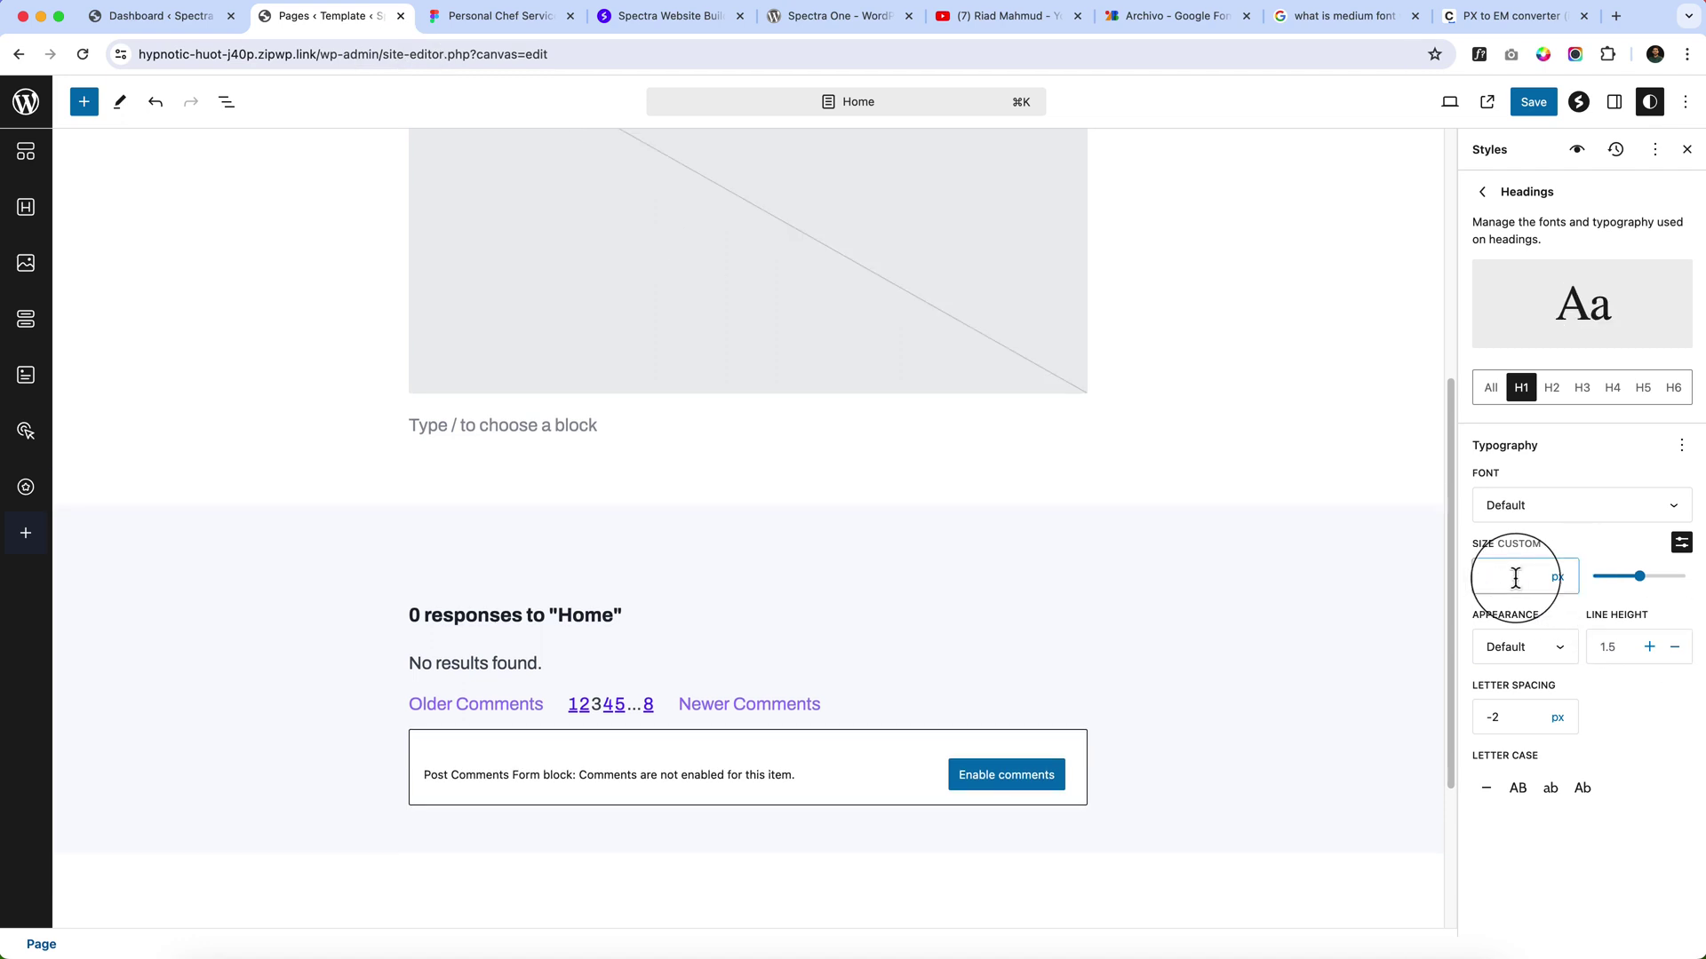
text(70)
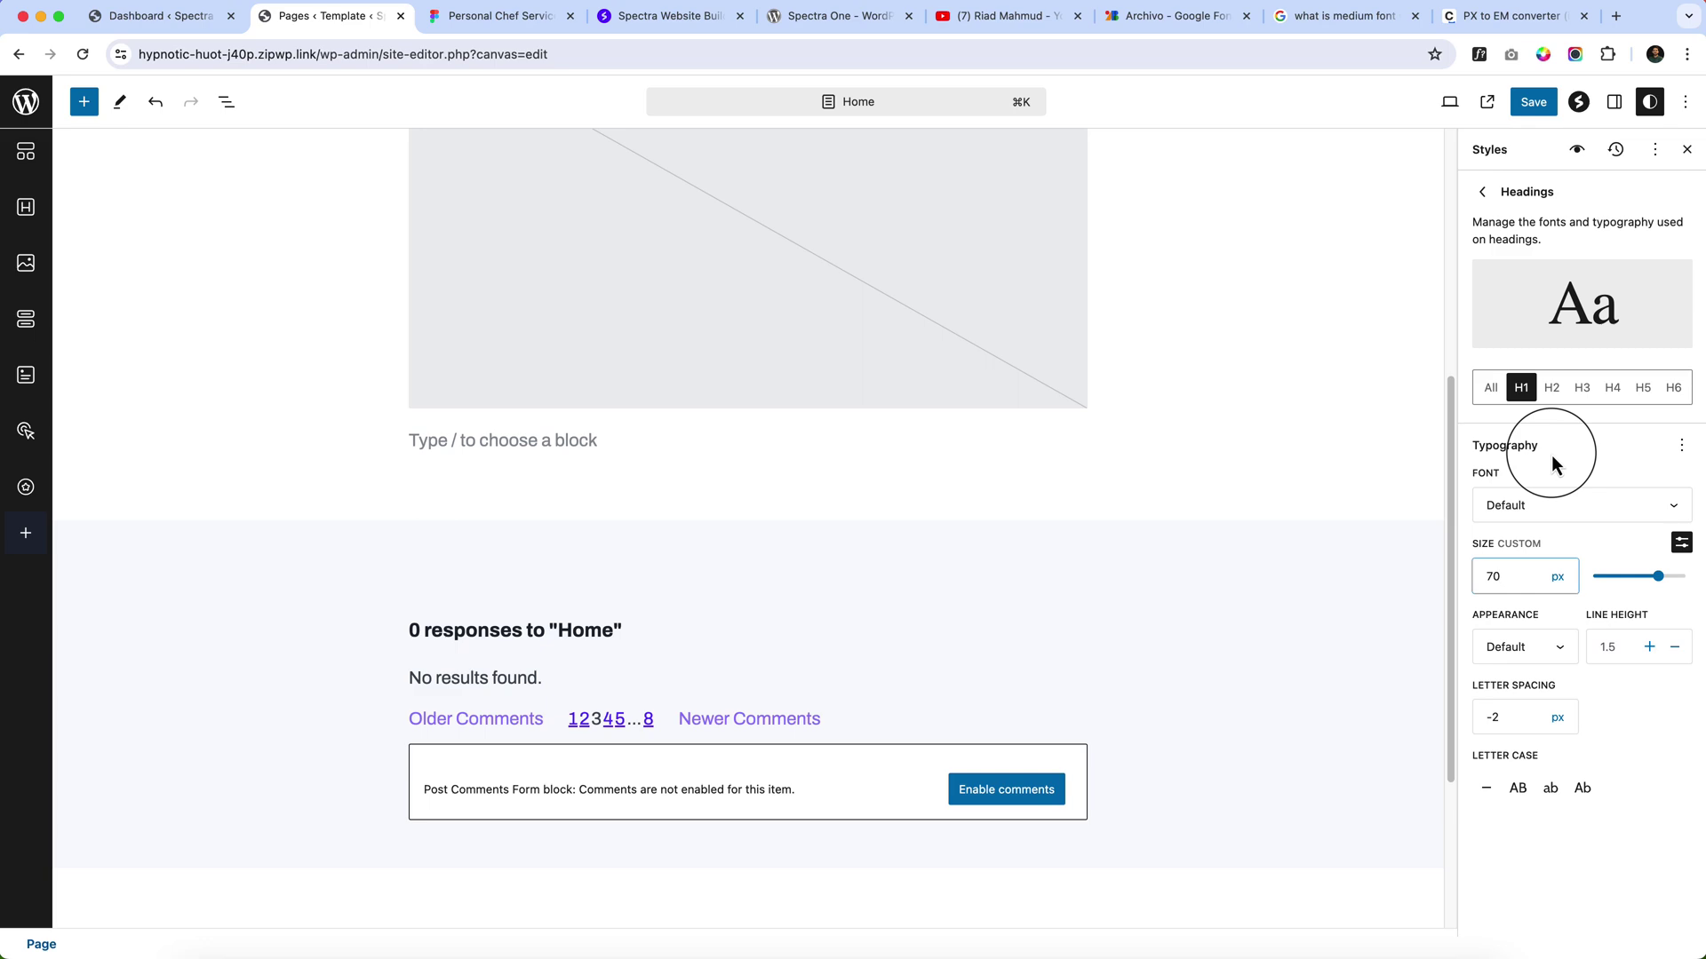
click(1551, 387)
Check the About heading's 56 px size in the Figma design.
click(497, 15)
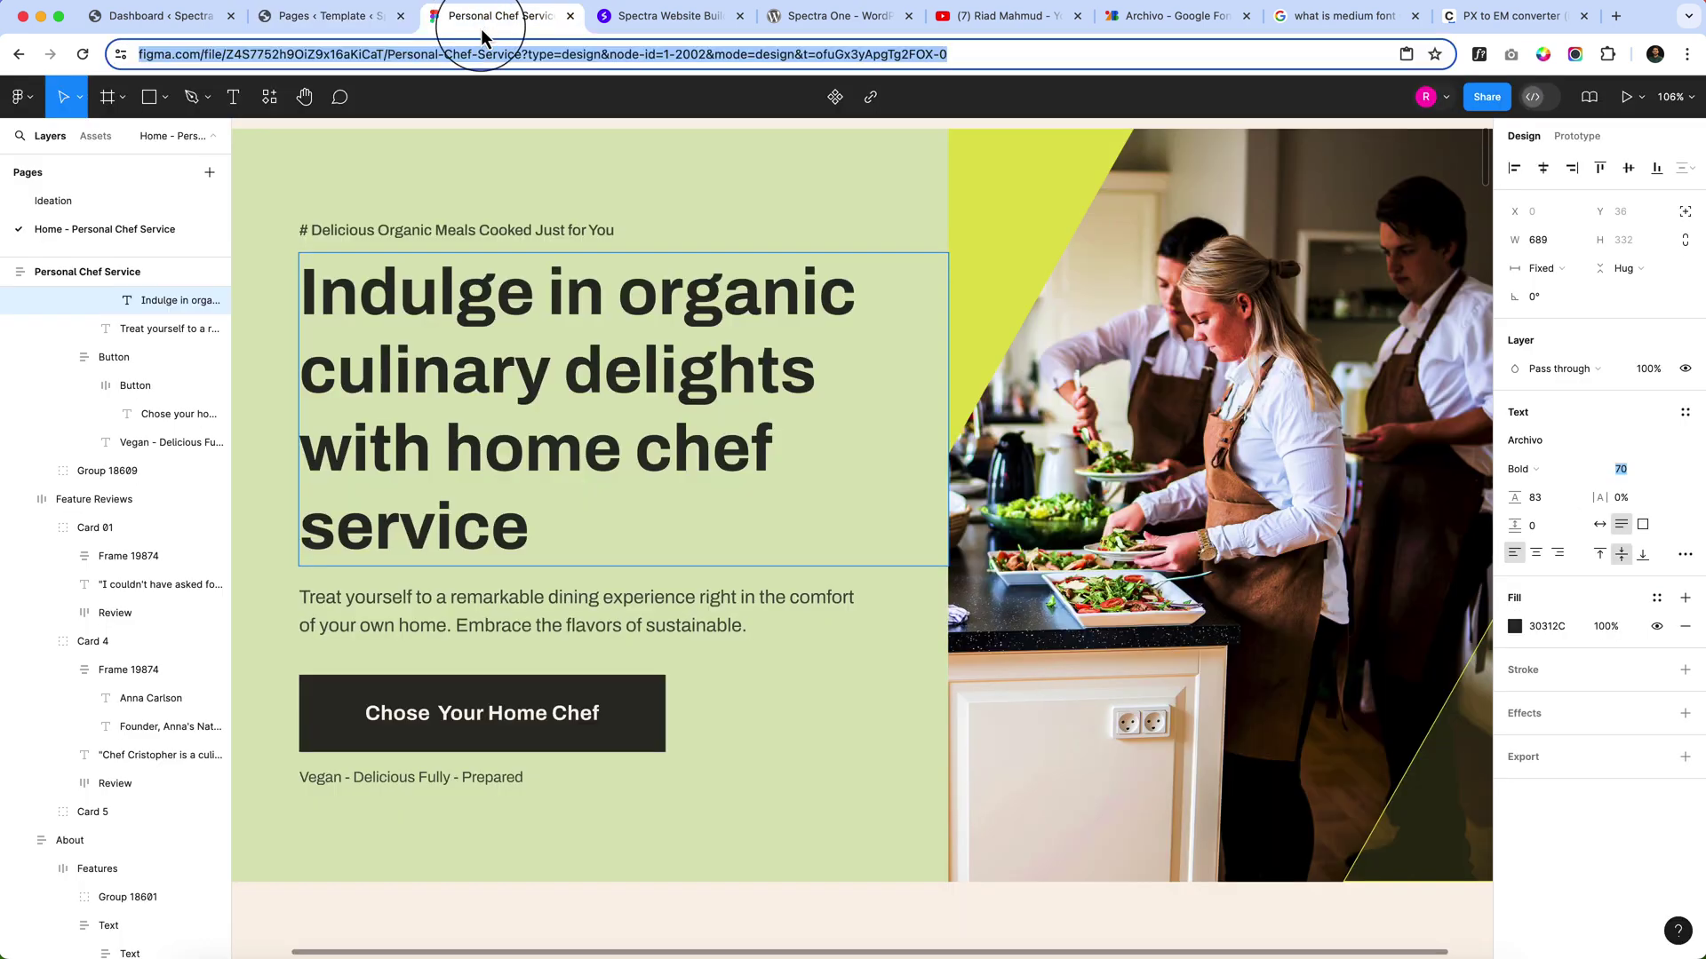
scroll(972, 671, down, 10)
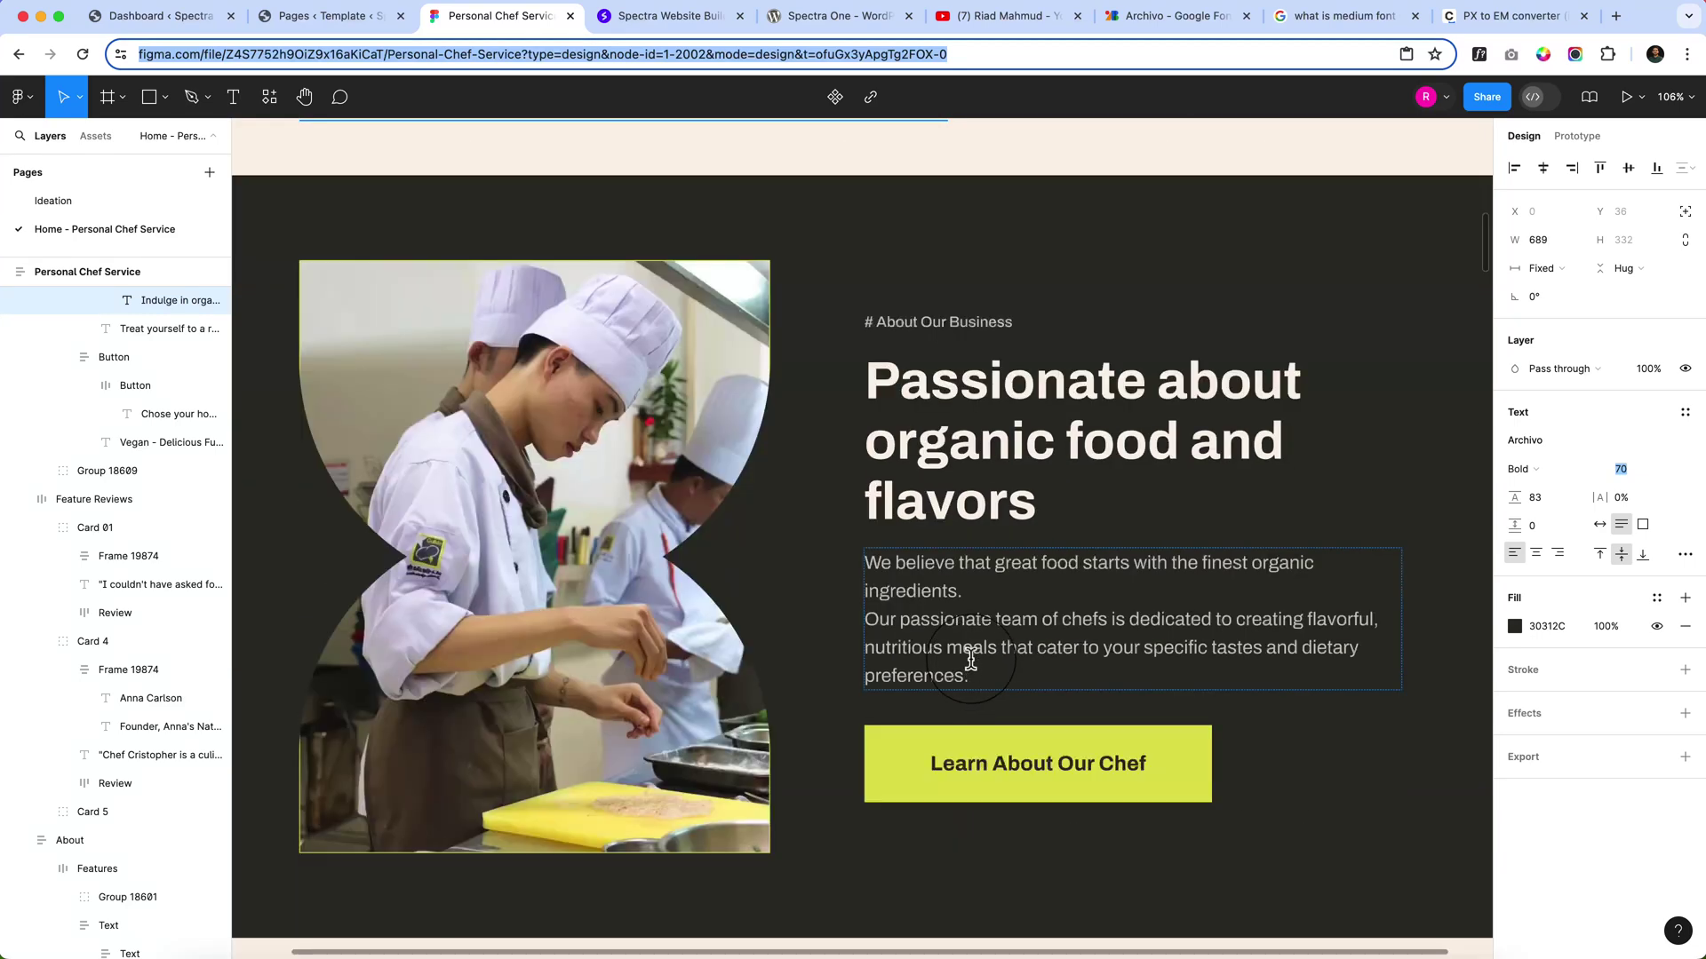
click(982, 425)
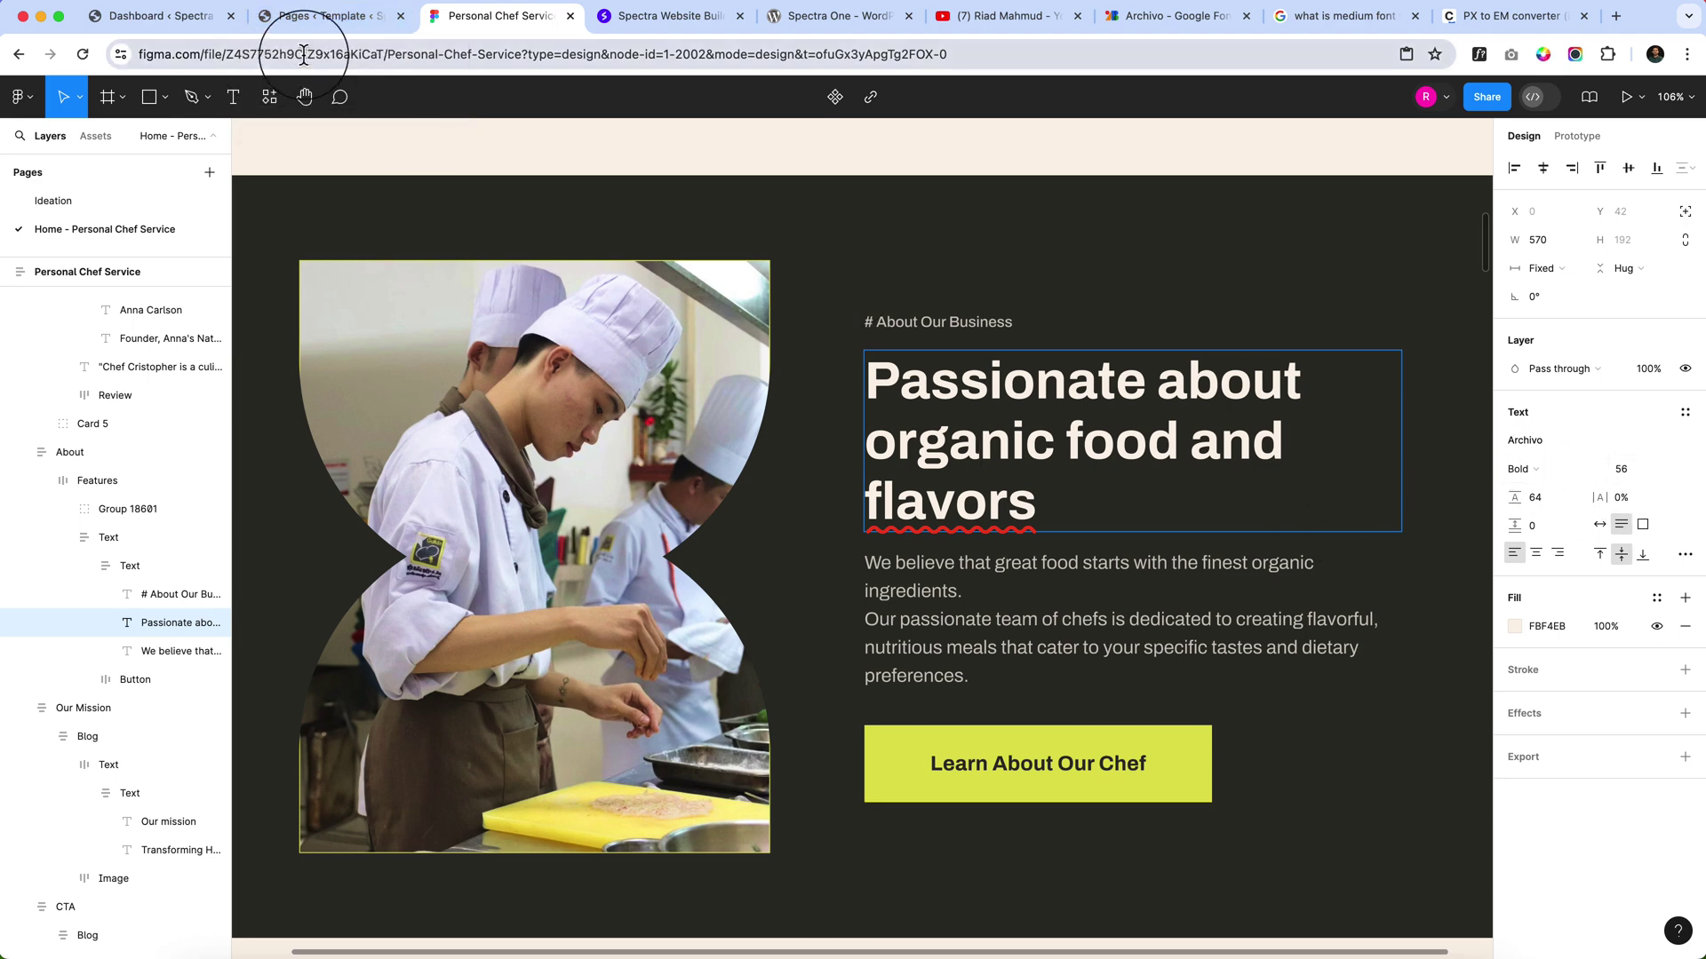
Give H2 headings a custom 56 px size and Bold weight.
click(327, 16)
click(1515, 579)
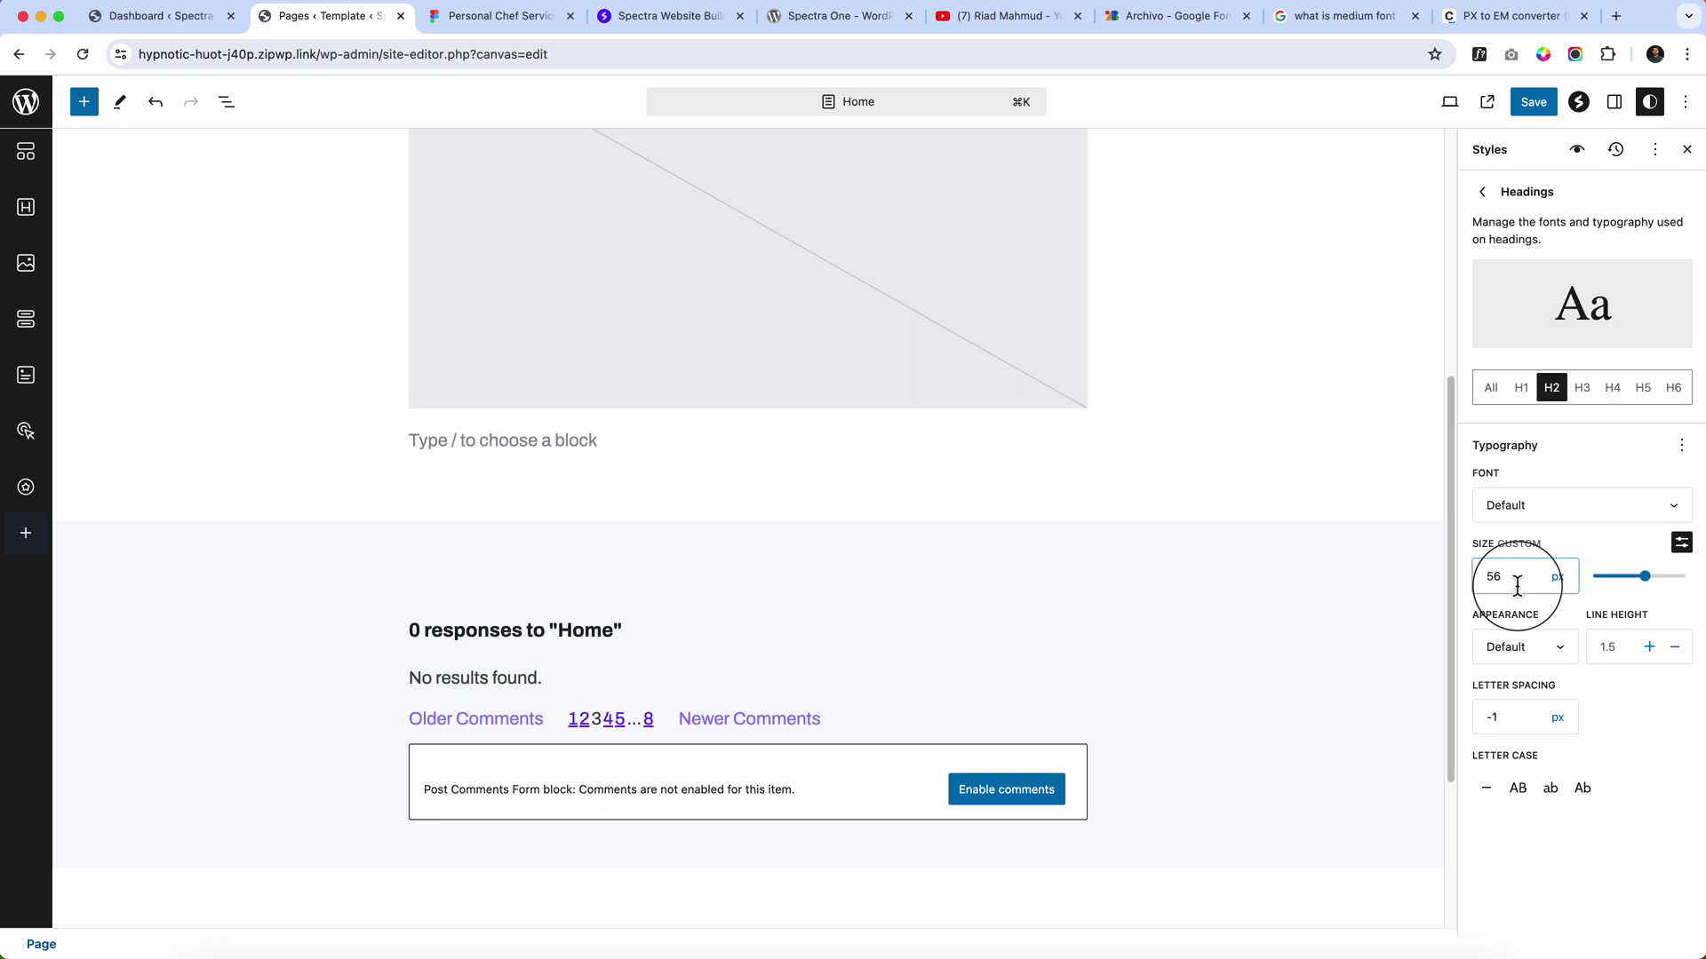
click(1614, 536)
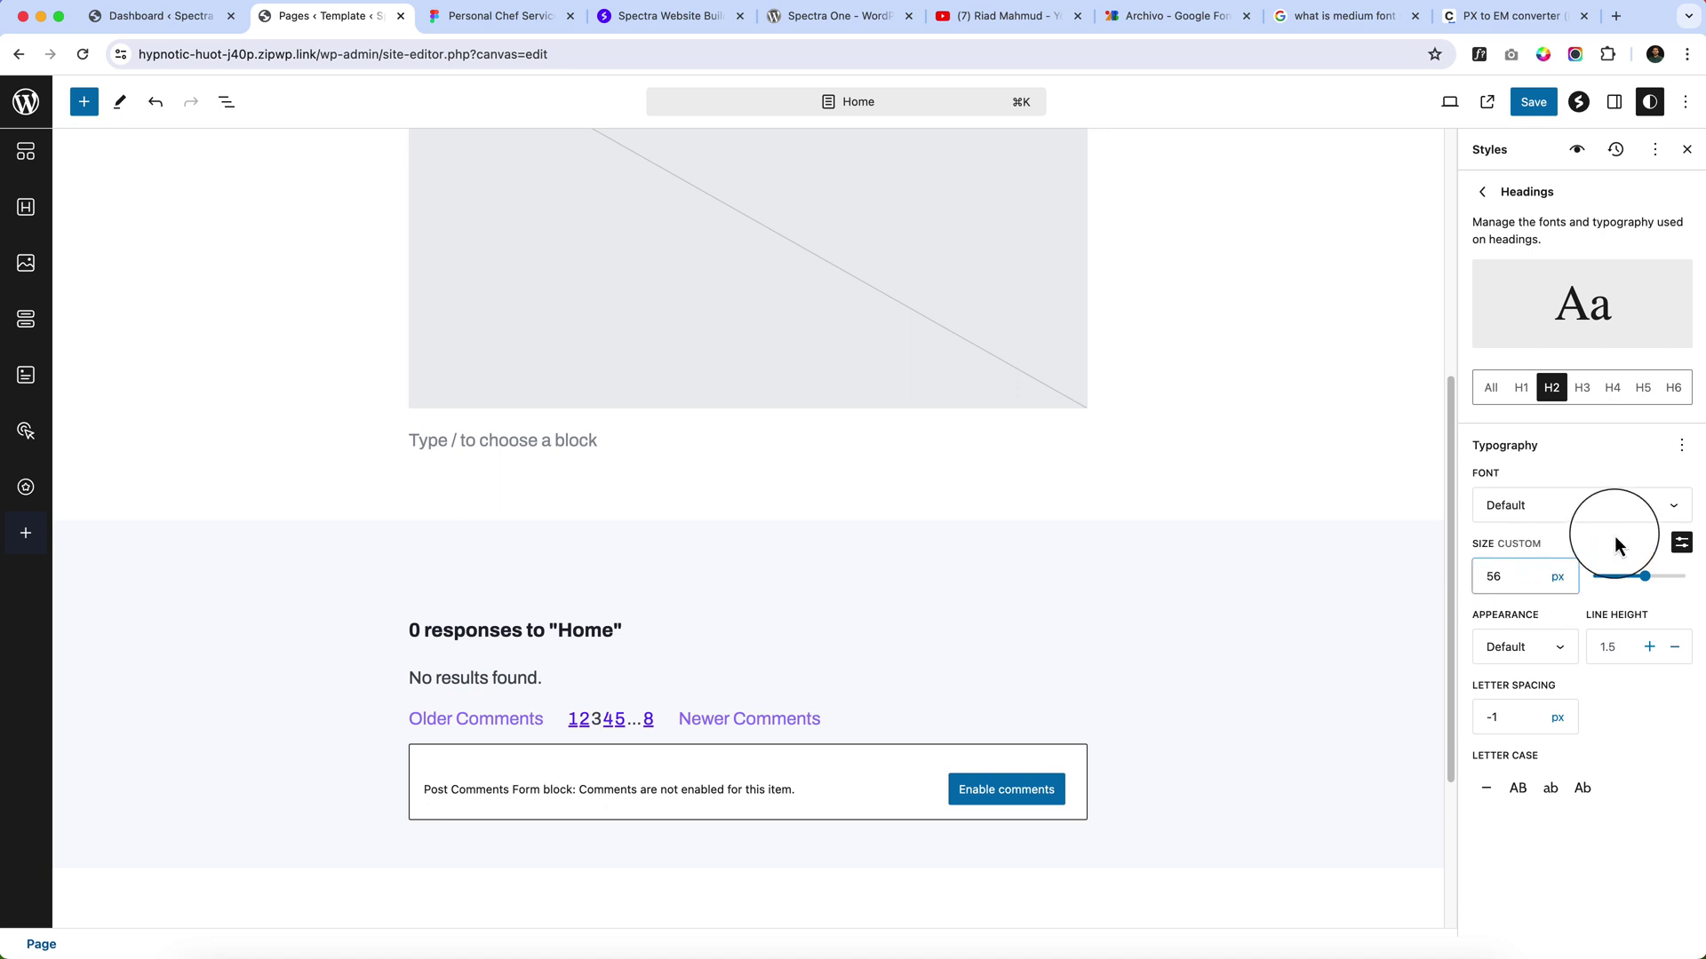
click(1561, 518)
click(1560, 515)
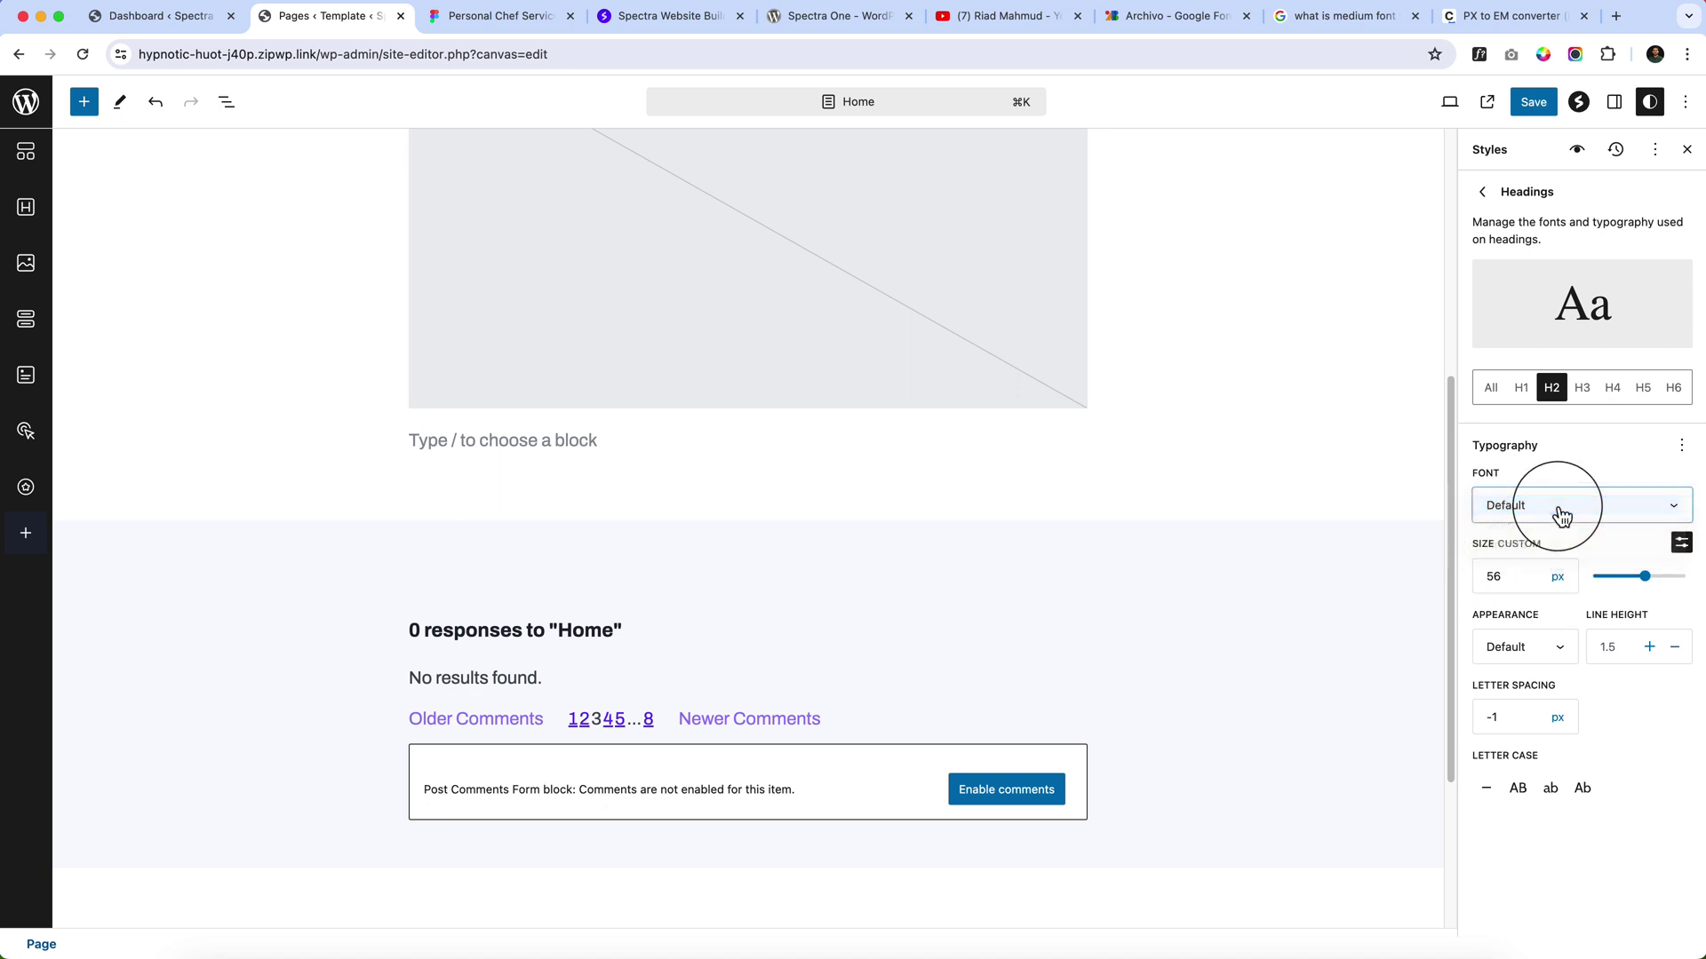
click(1524, 651)
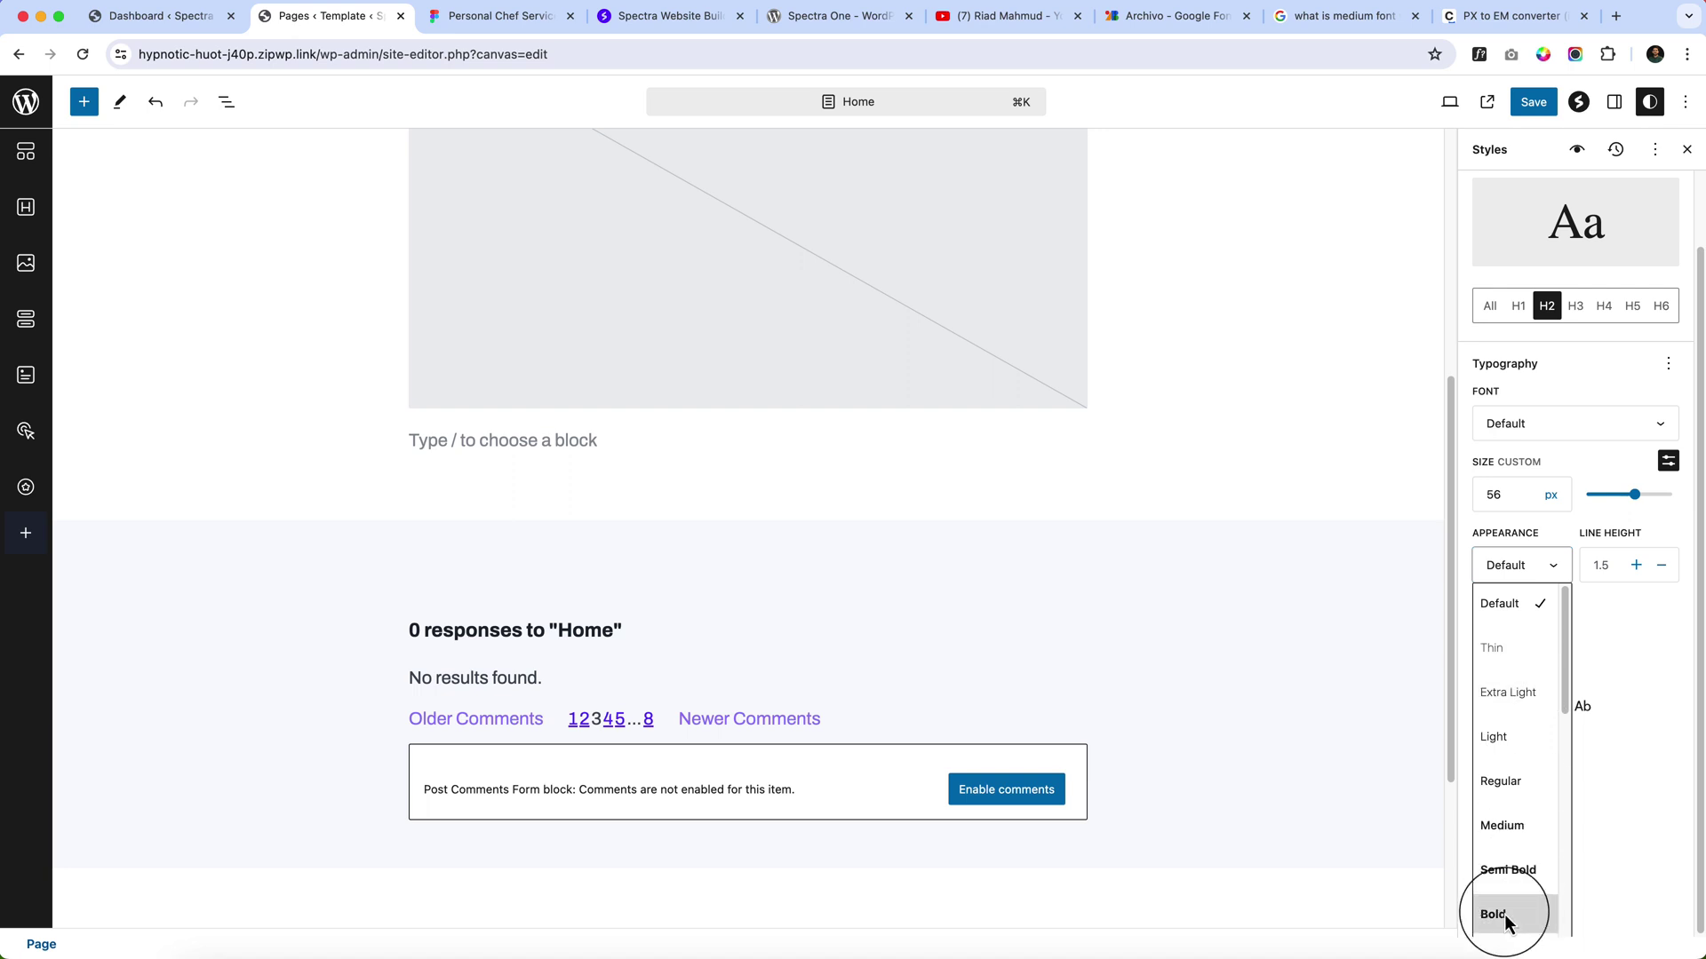
click(1505, 922)
Make H1 headings Bold and bring up the H3 heading settings.
click(1521, 387)
click(1533, 666)
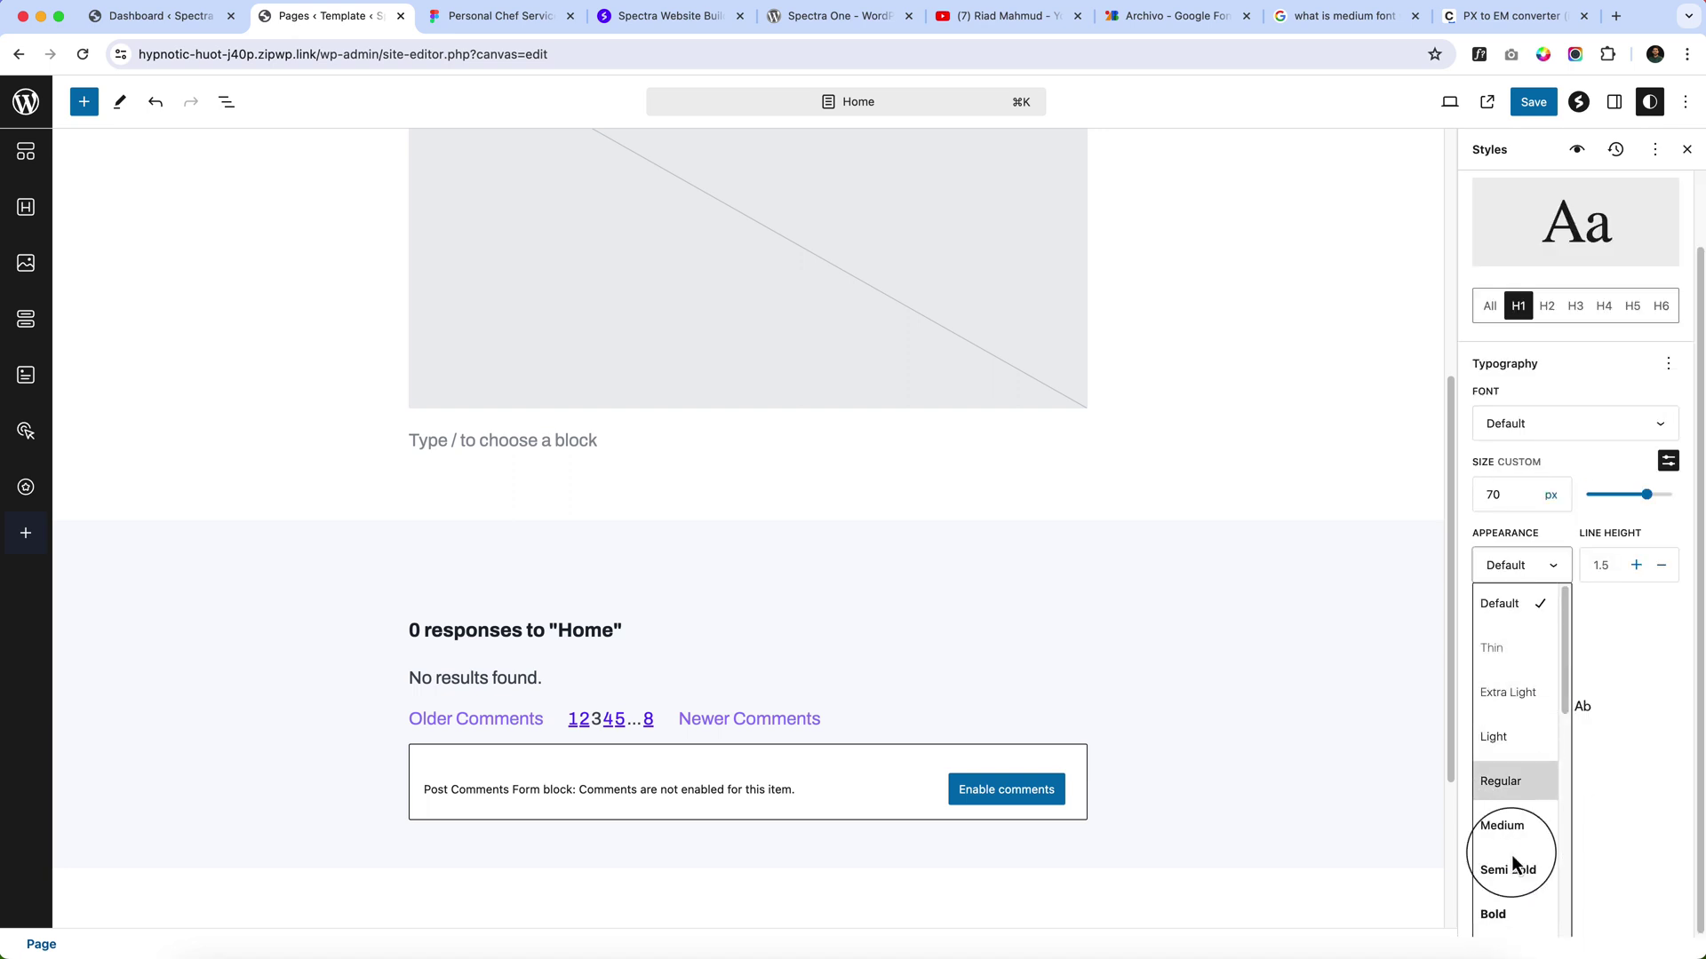
click(1512, 914)
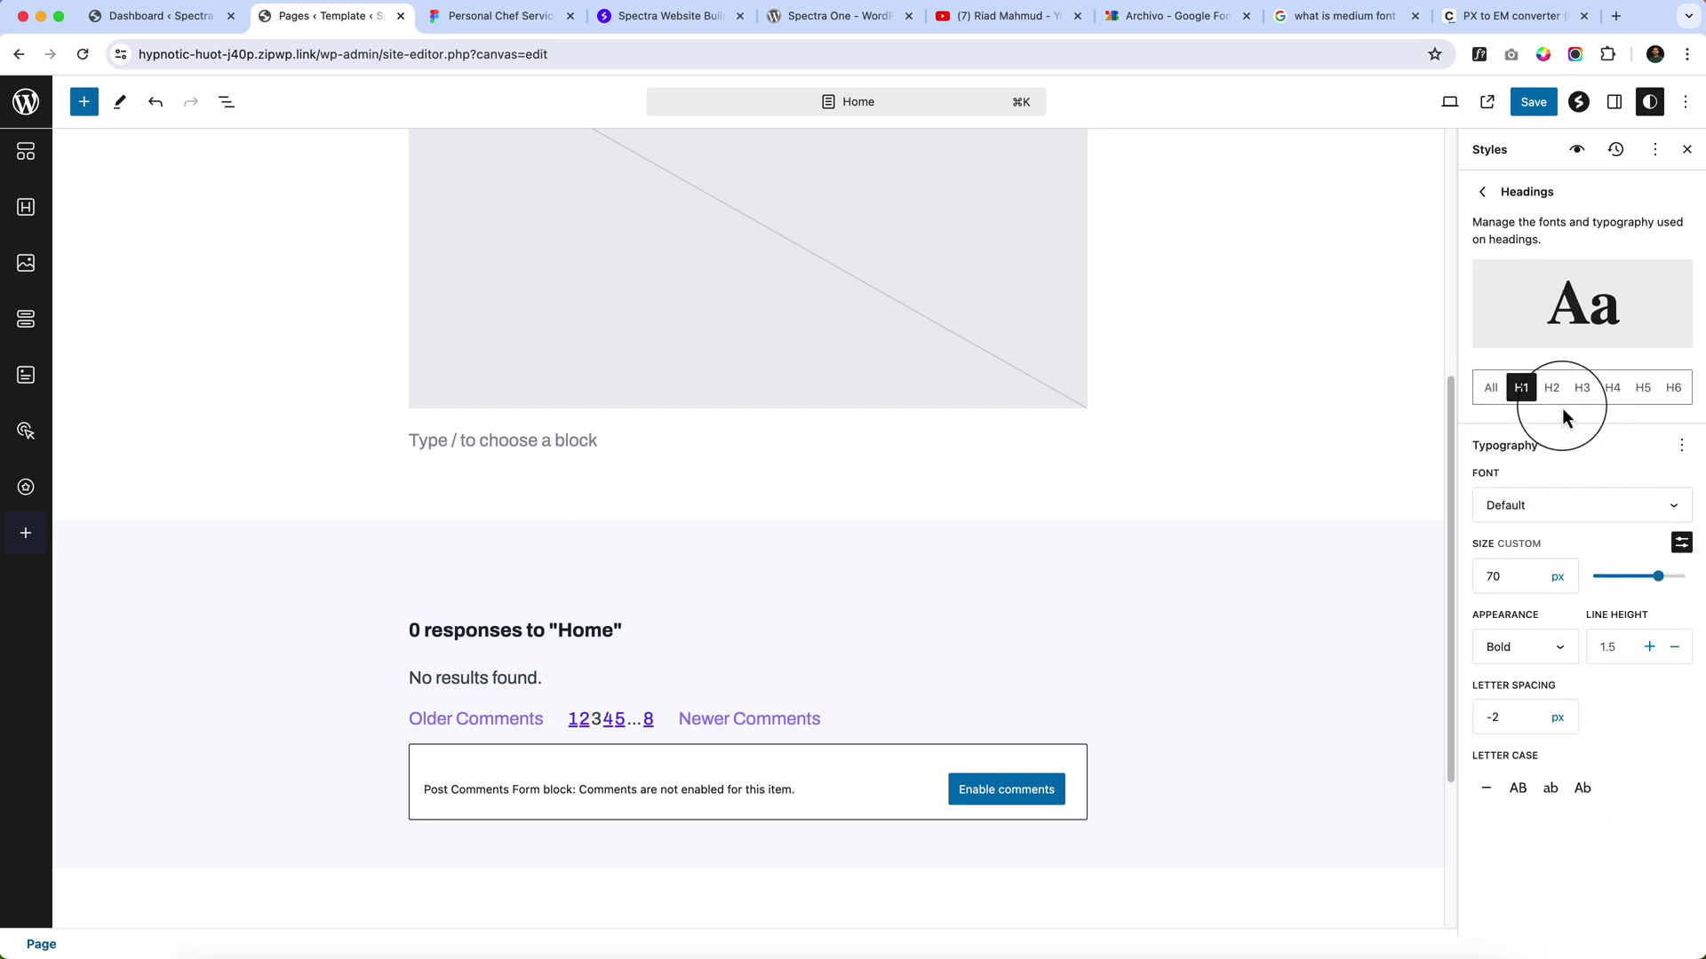
click(1582, 389)
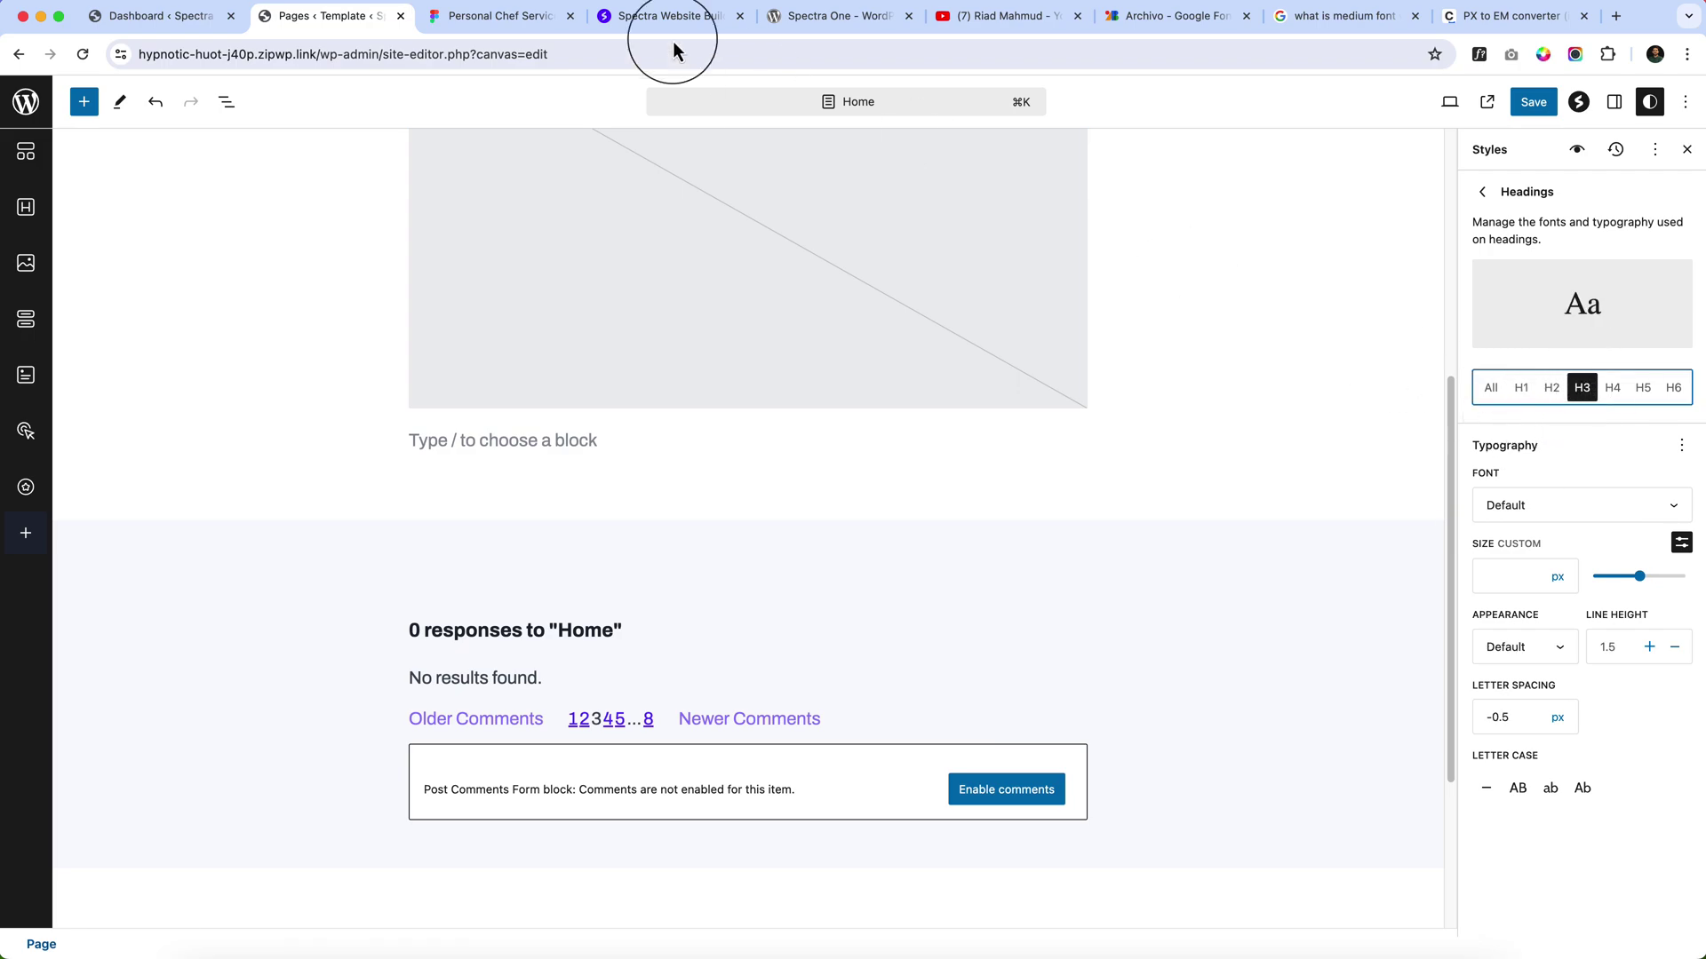
click(502, 18)
Read the Figma font sizes of Private Events, Soups & Stews (30 px) and Organic Excellence.
scroll(817, 584, down, 20)
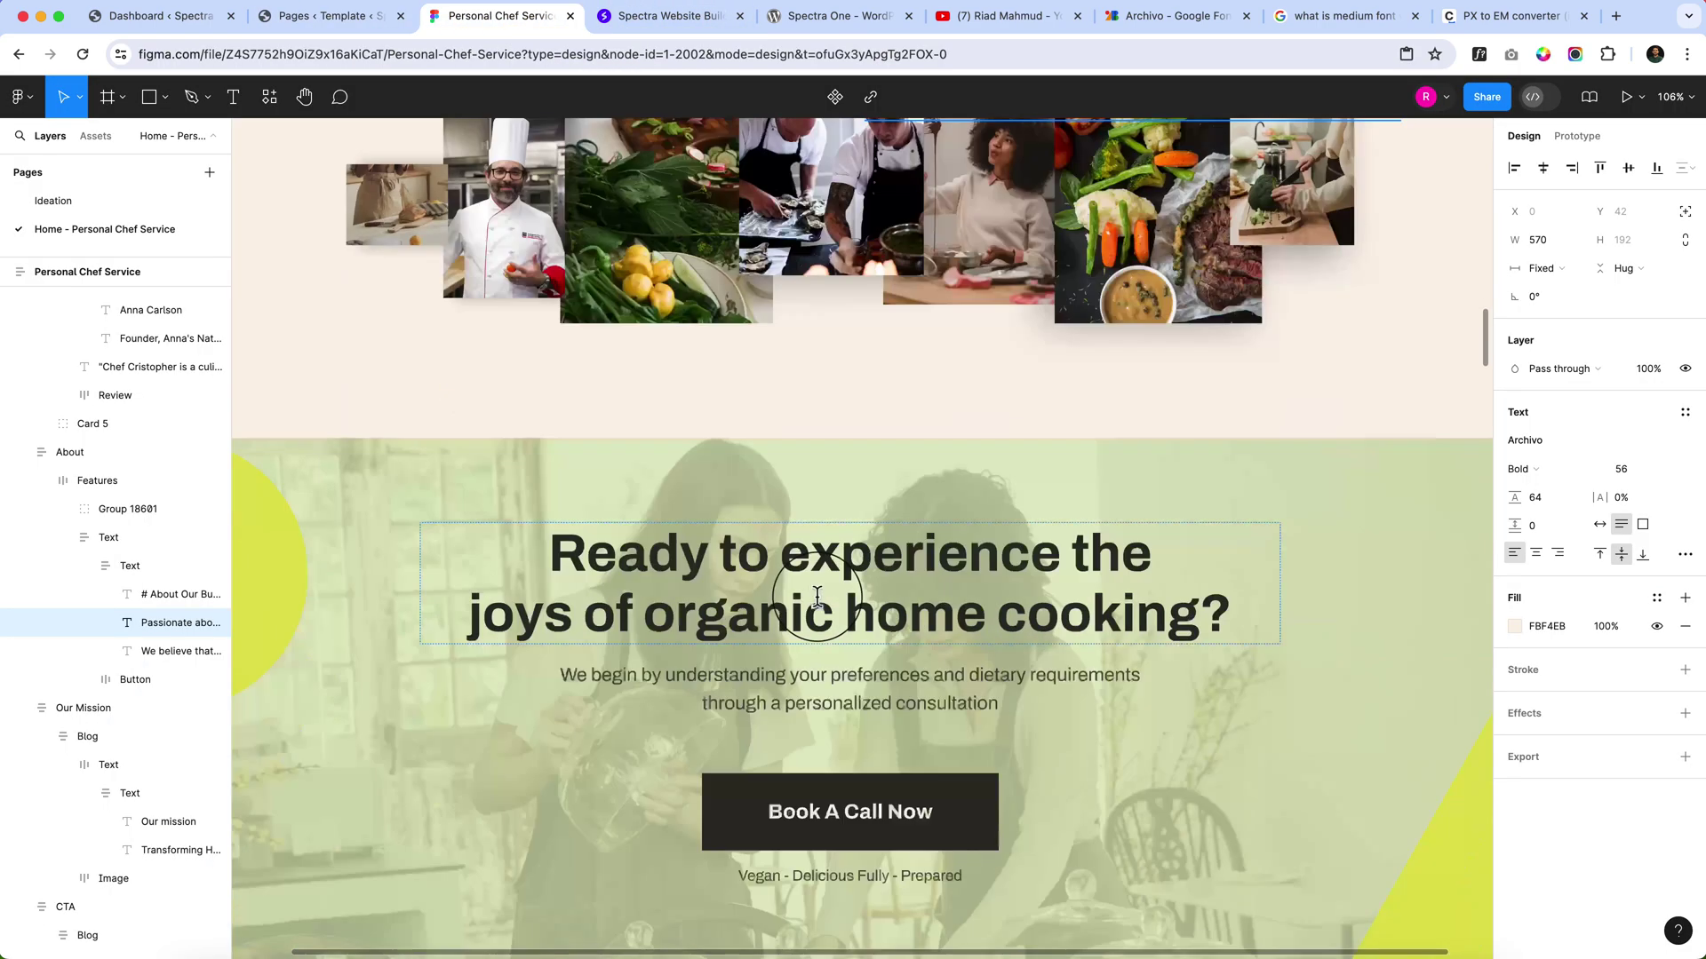
scroll(807, 589, down, 2)
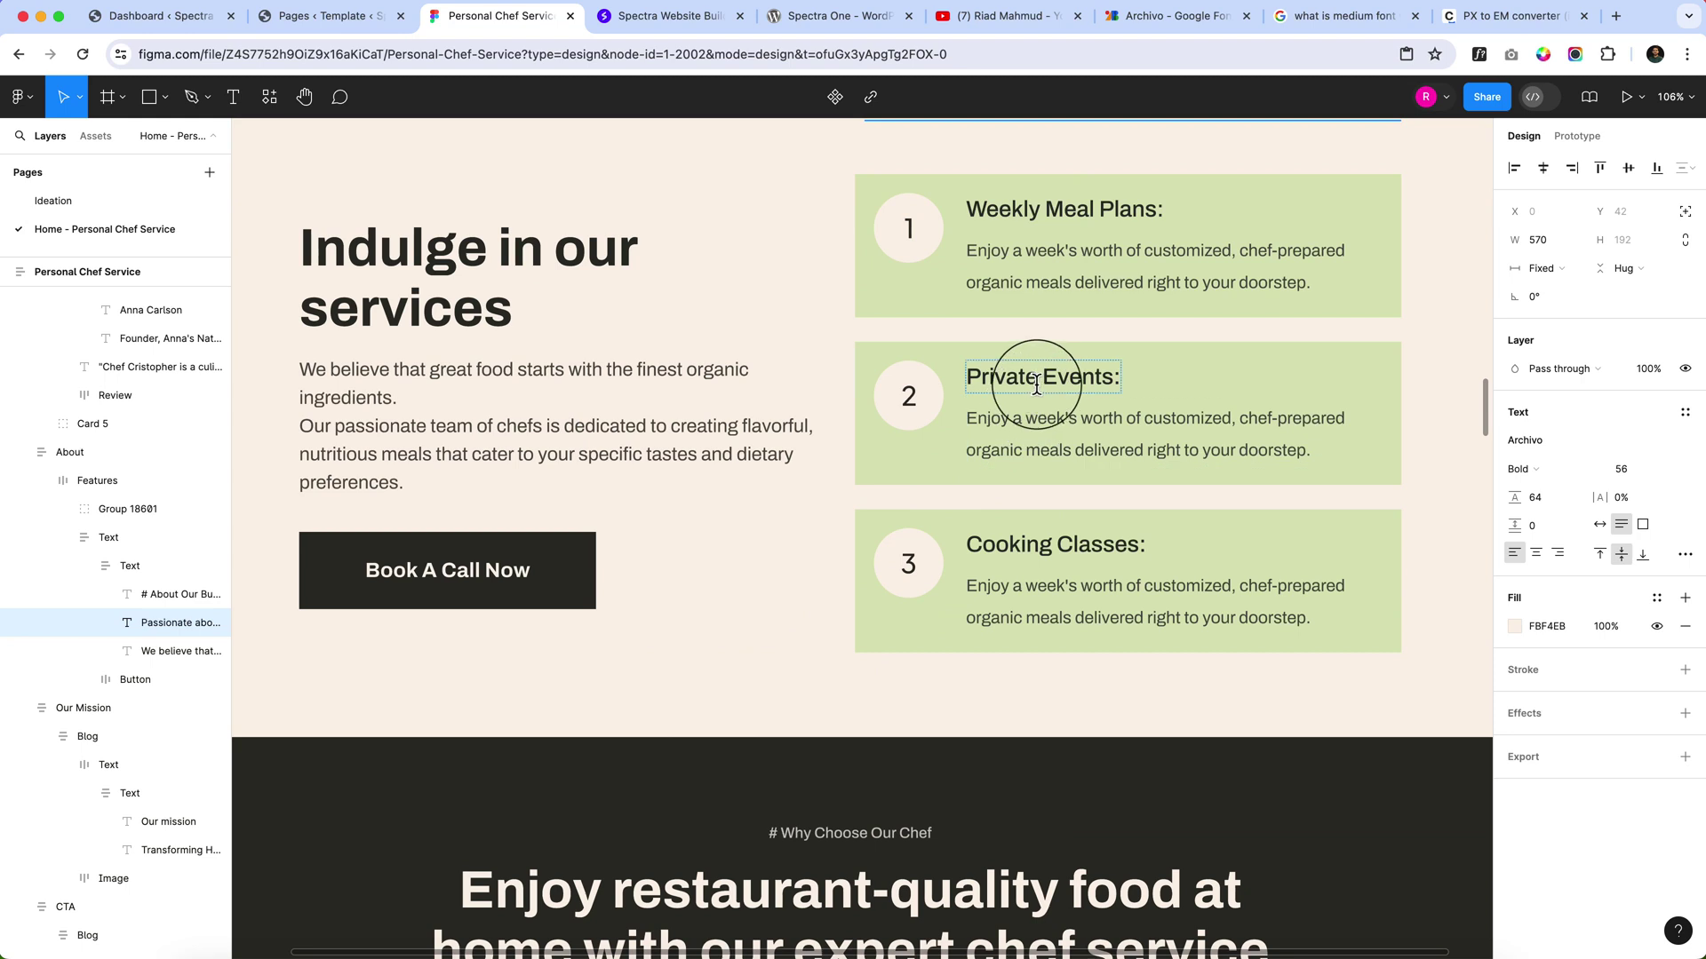
double_click(1035, 378)
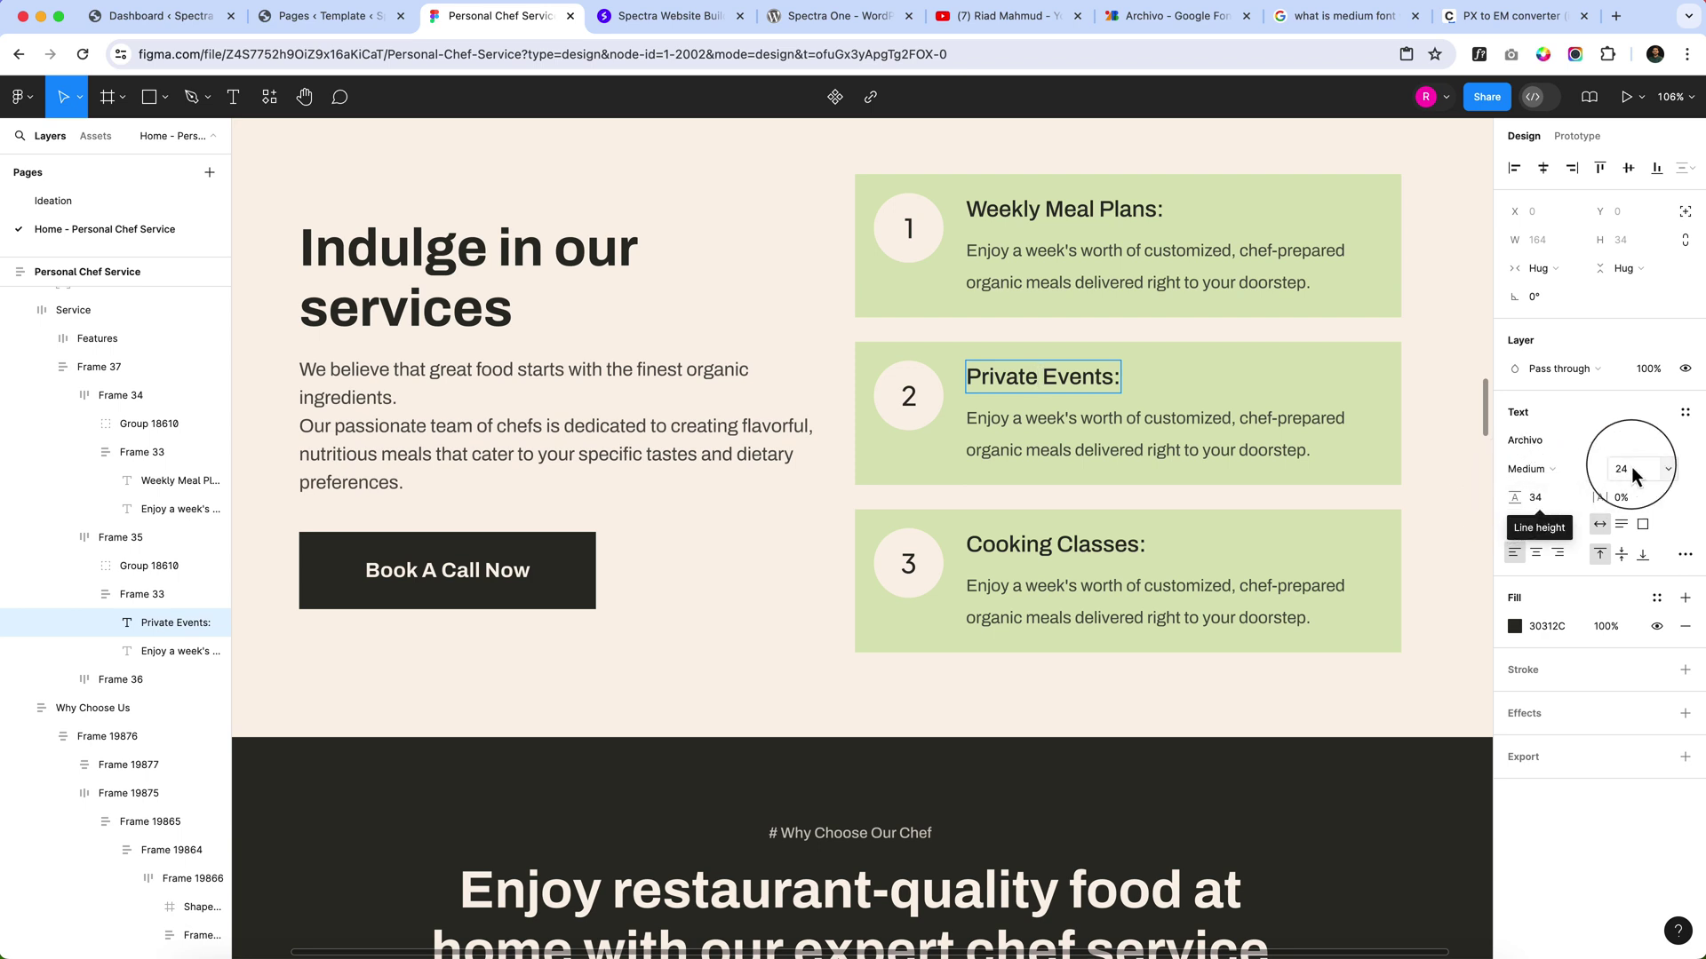
scroll(733, 622, down, 15)
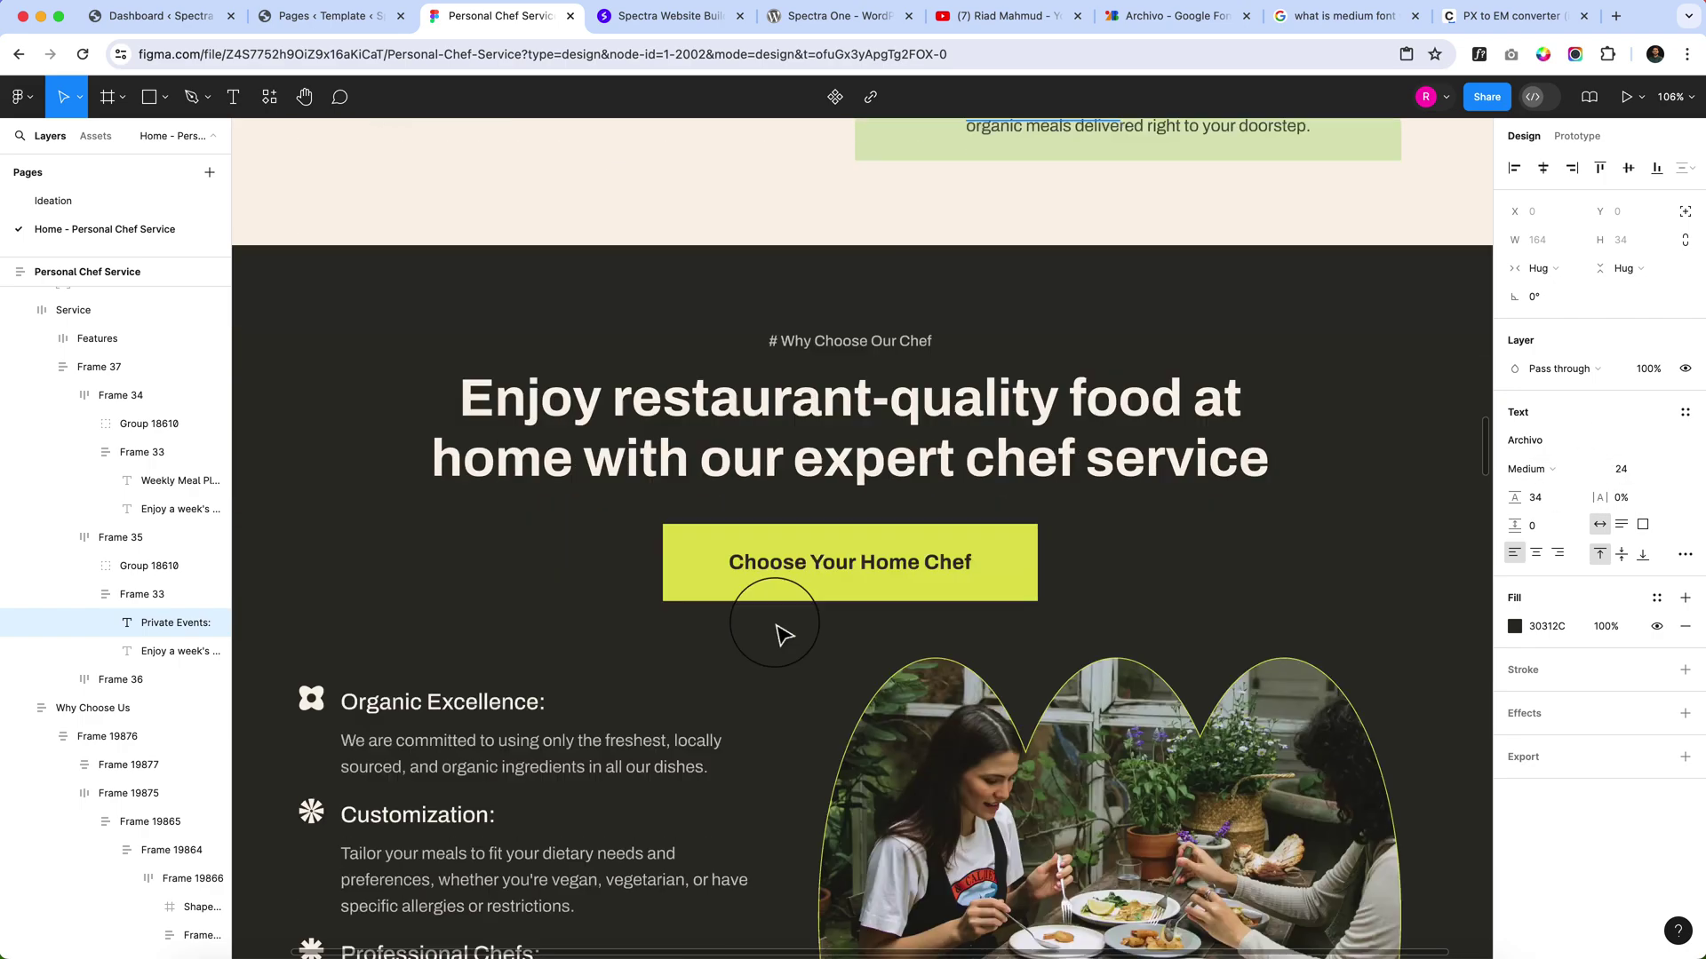
scroll(751, 655, down, 20)
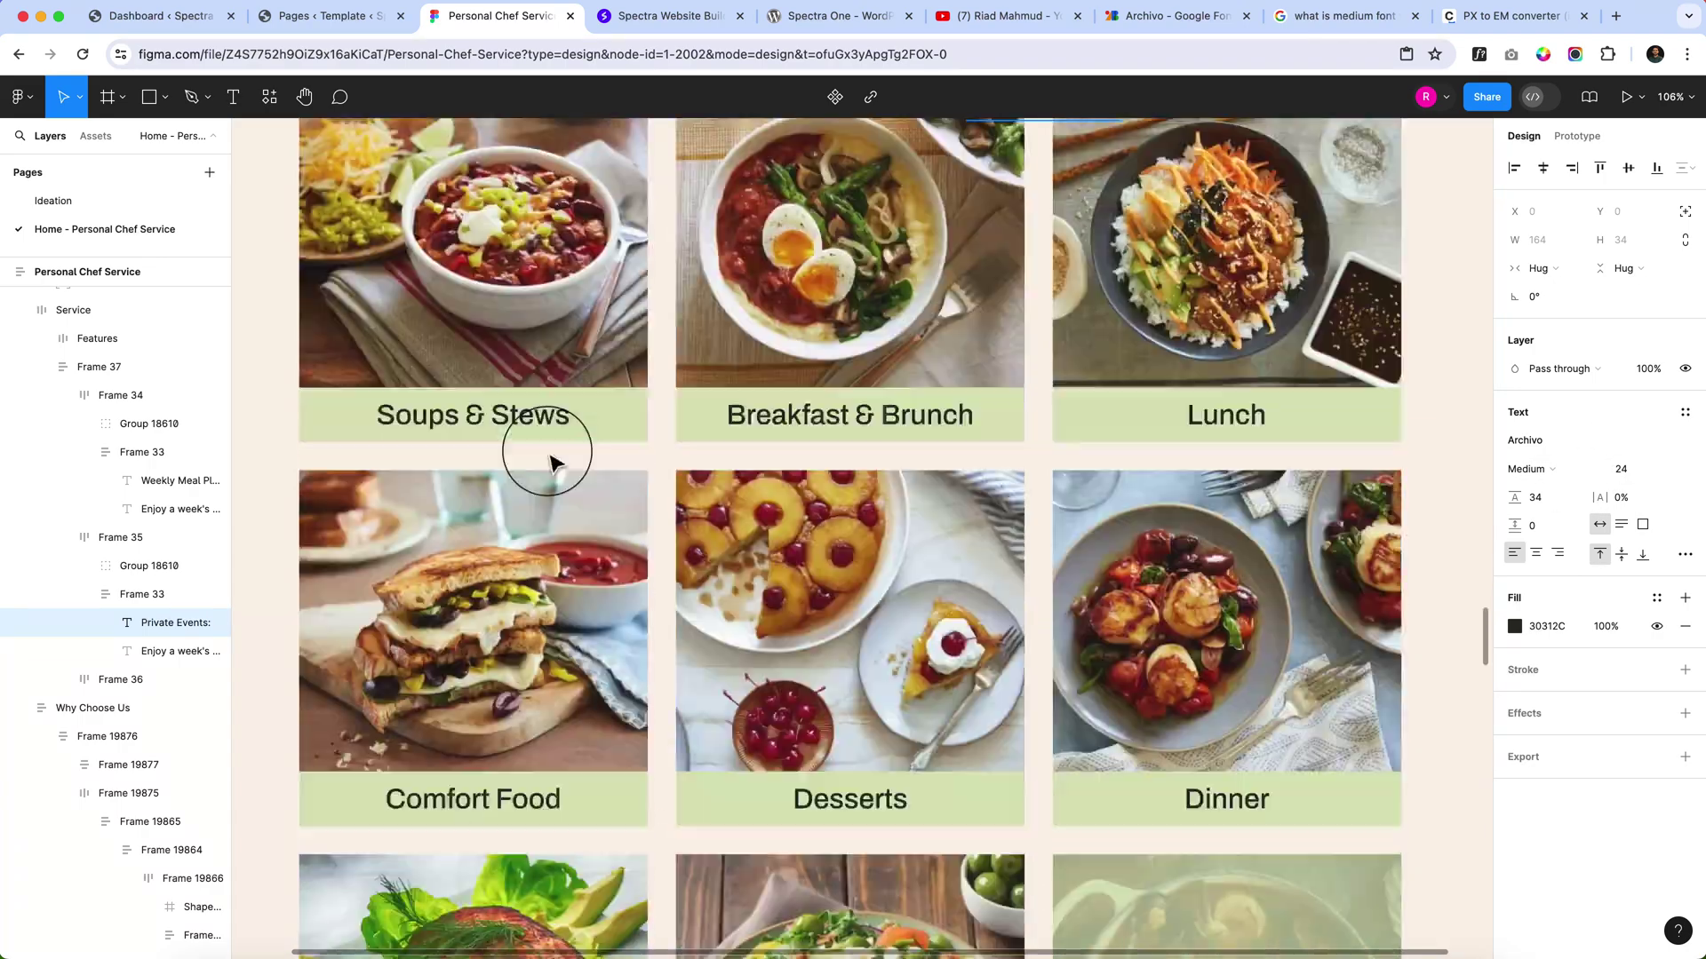
scroll(549, 461, up, 4)
click(545, 629)
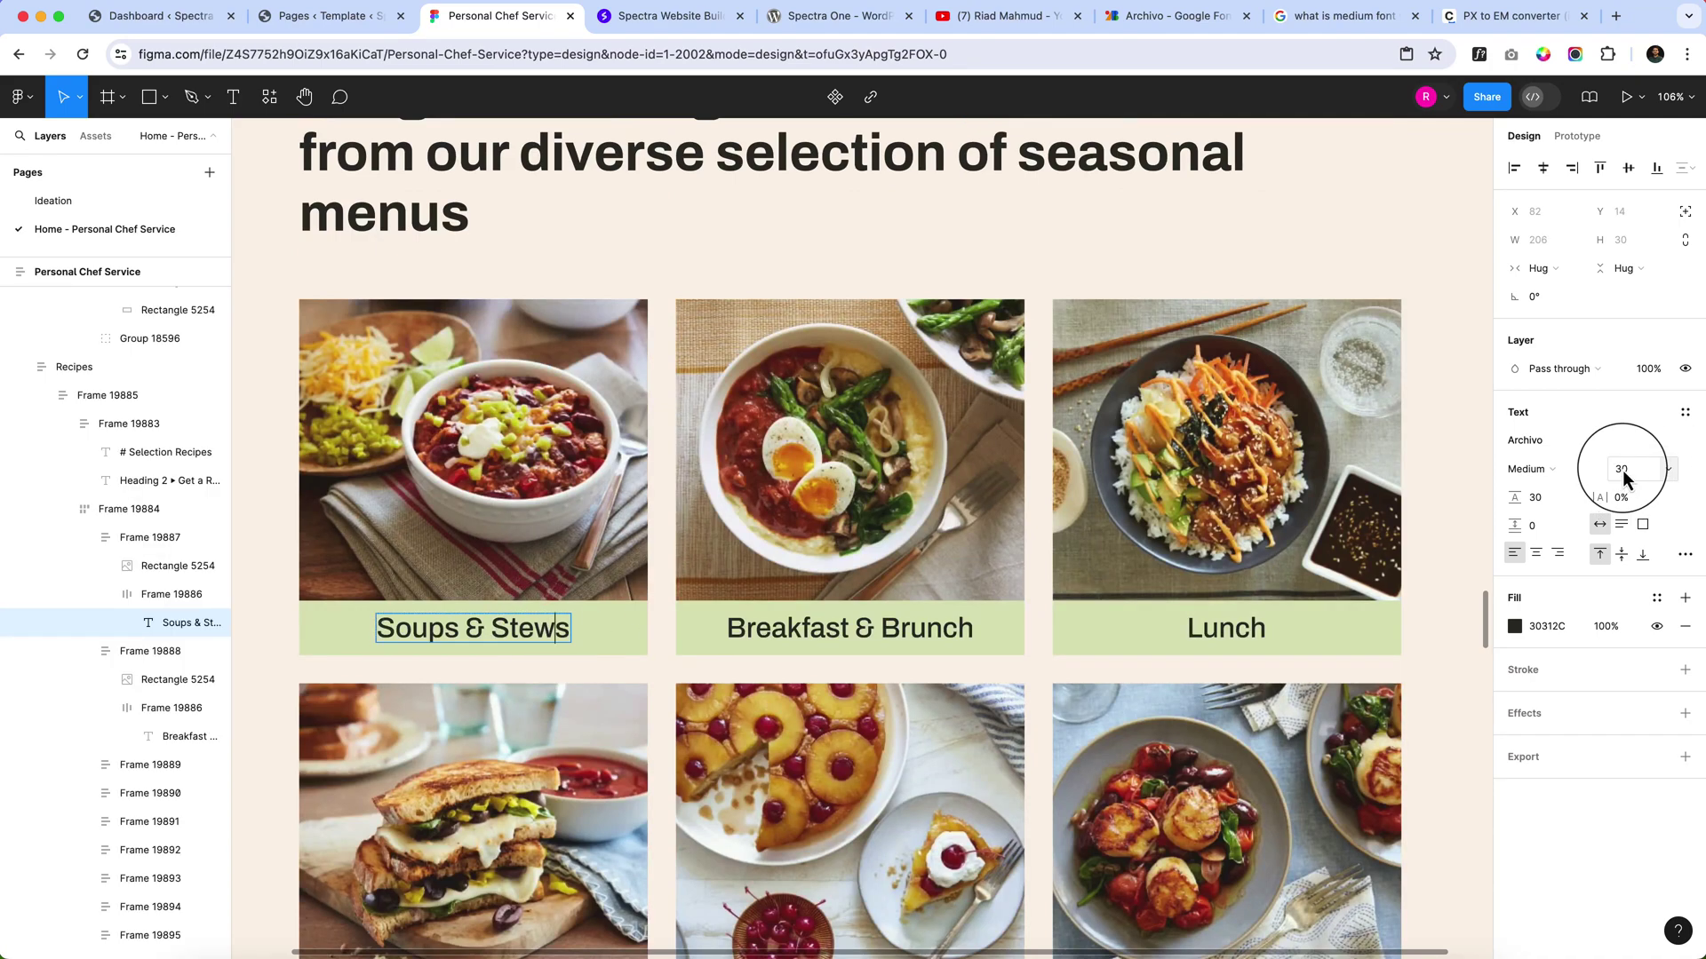
scroll(551, 286, up, 15)
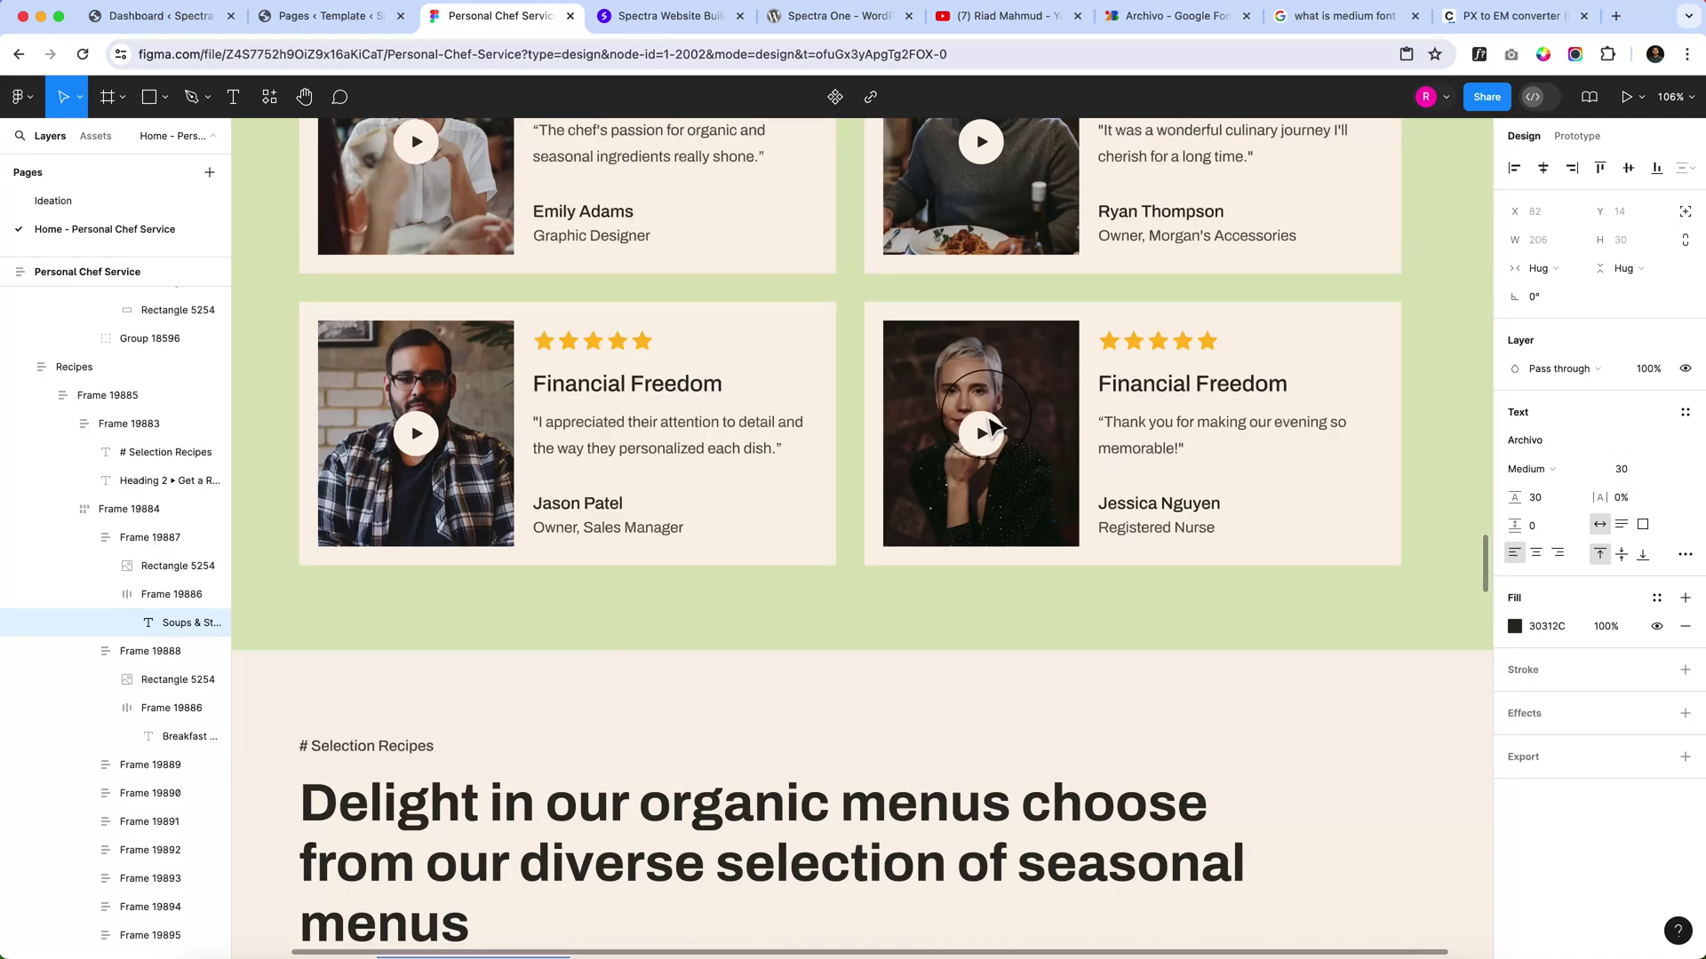
scroll(1028, 429, up, 10)
click(503, 328)
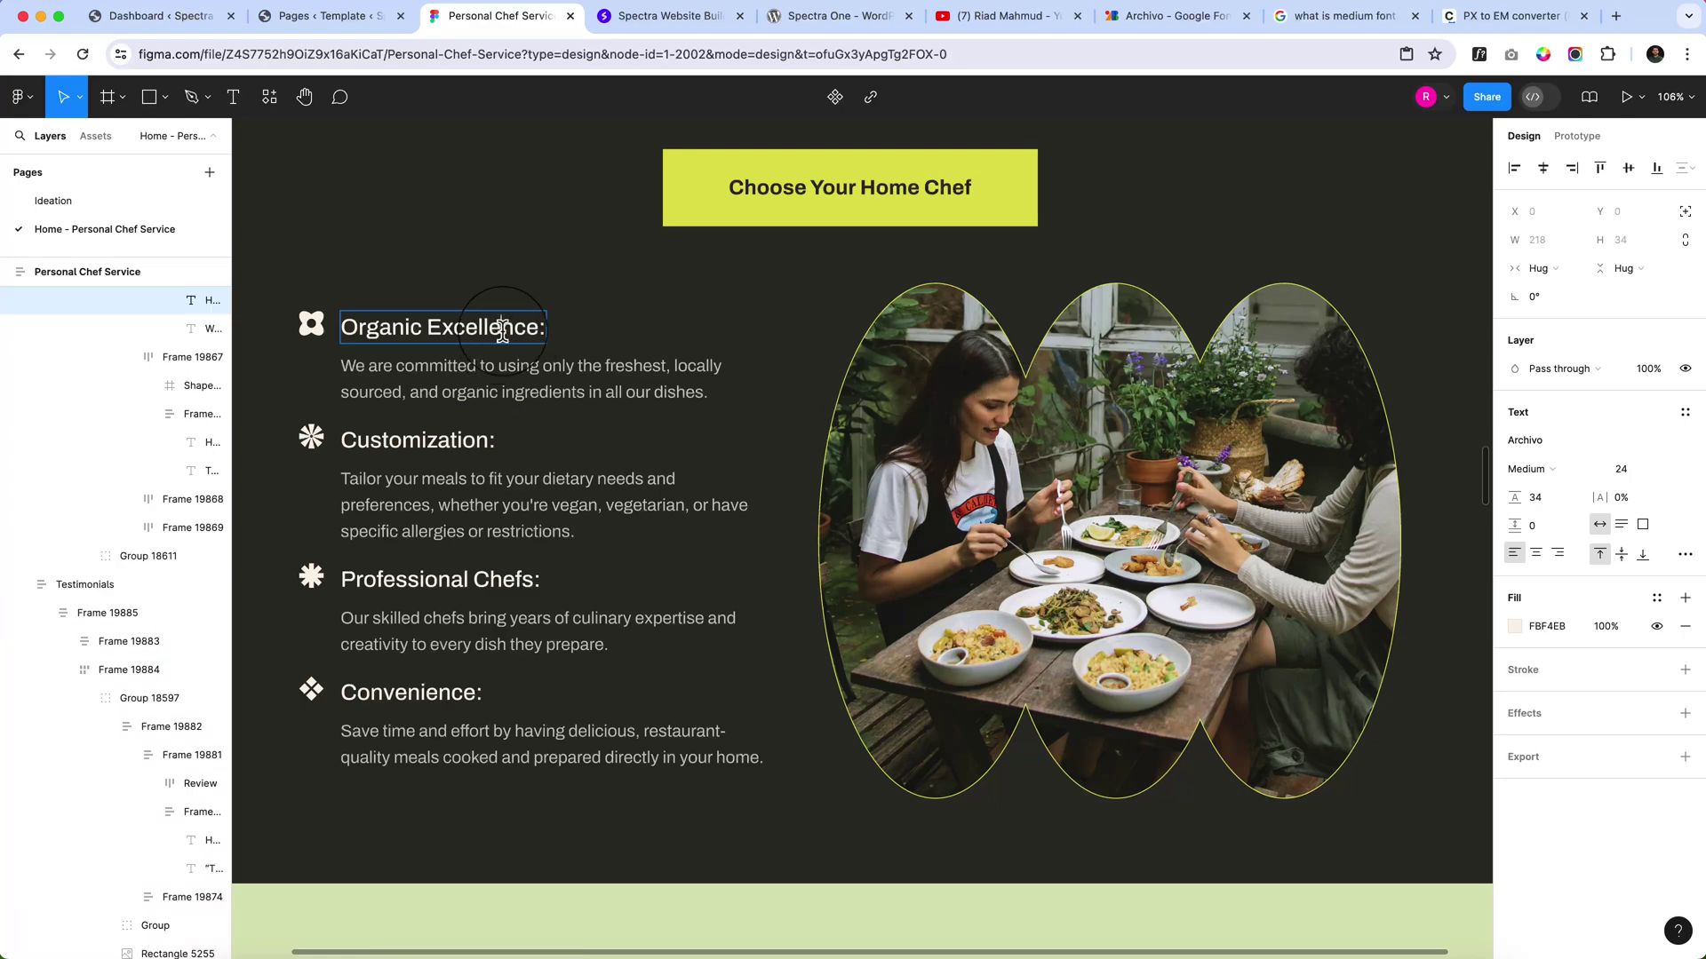
click(337, 16)
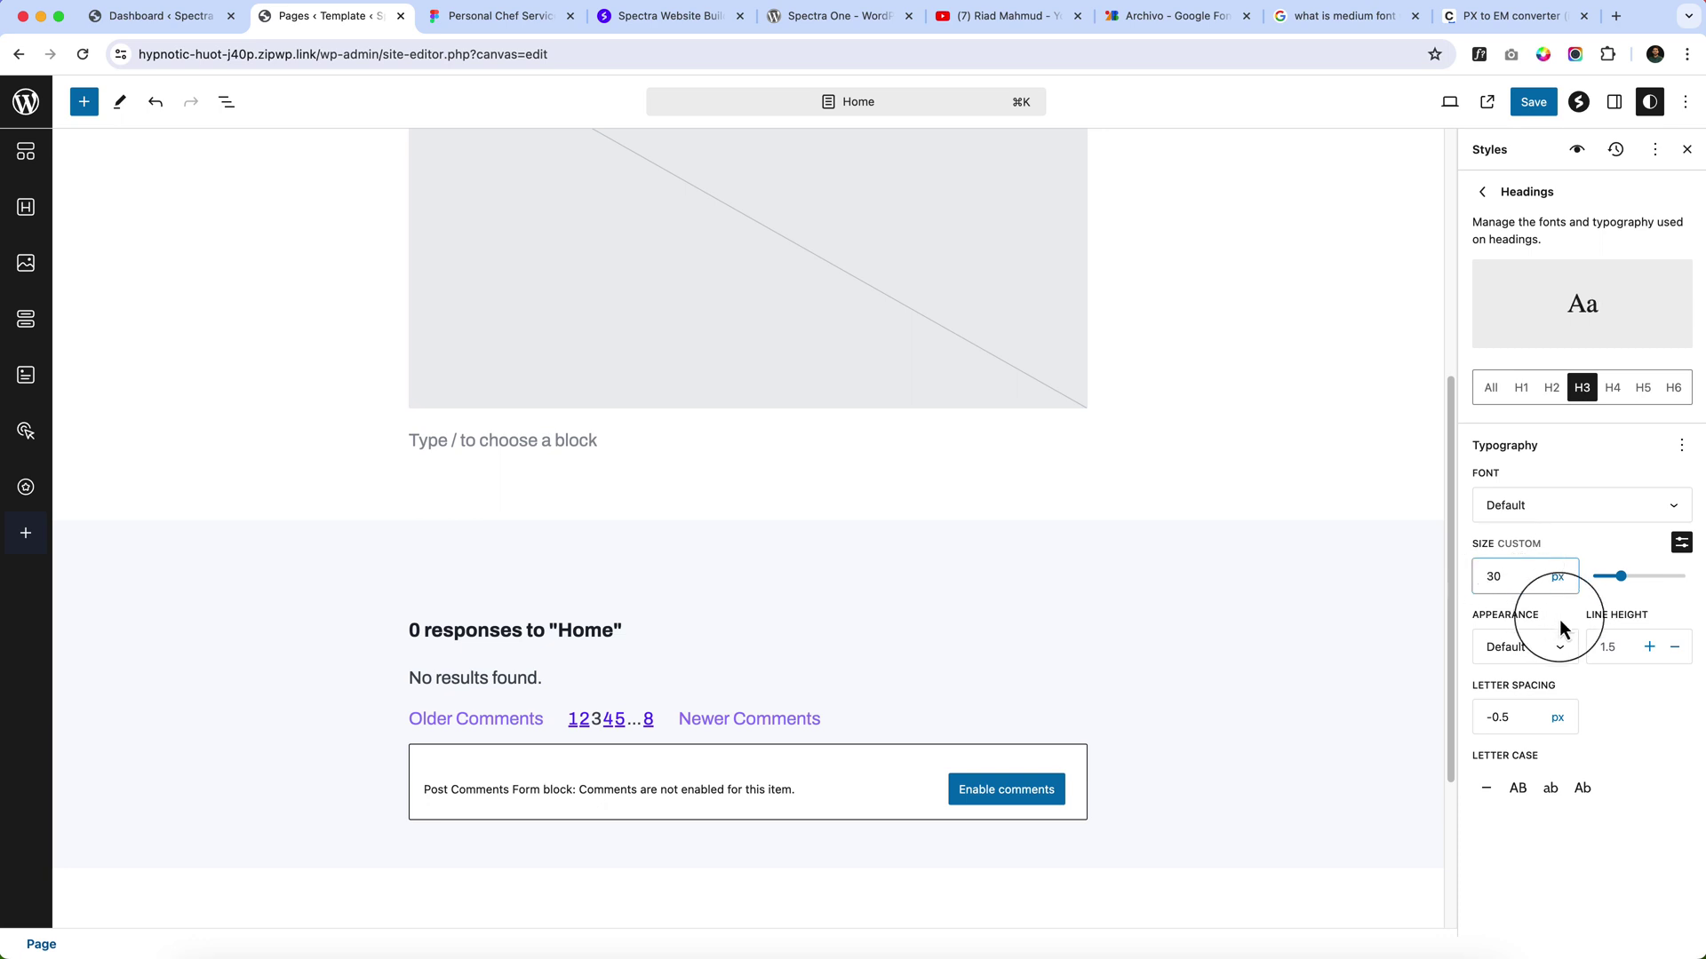
Give WordPress H4 headings a custom 24 px size.
click(1613, 387)
click(1511, 575)
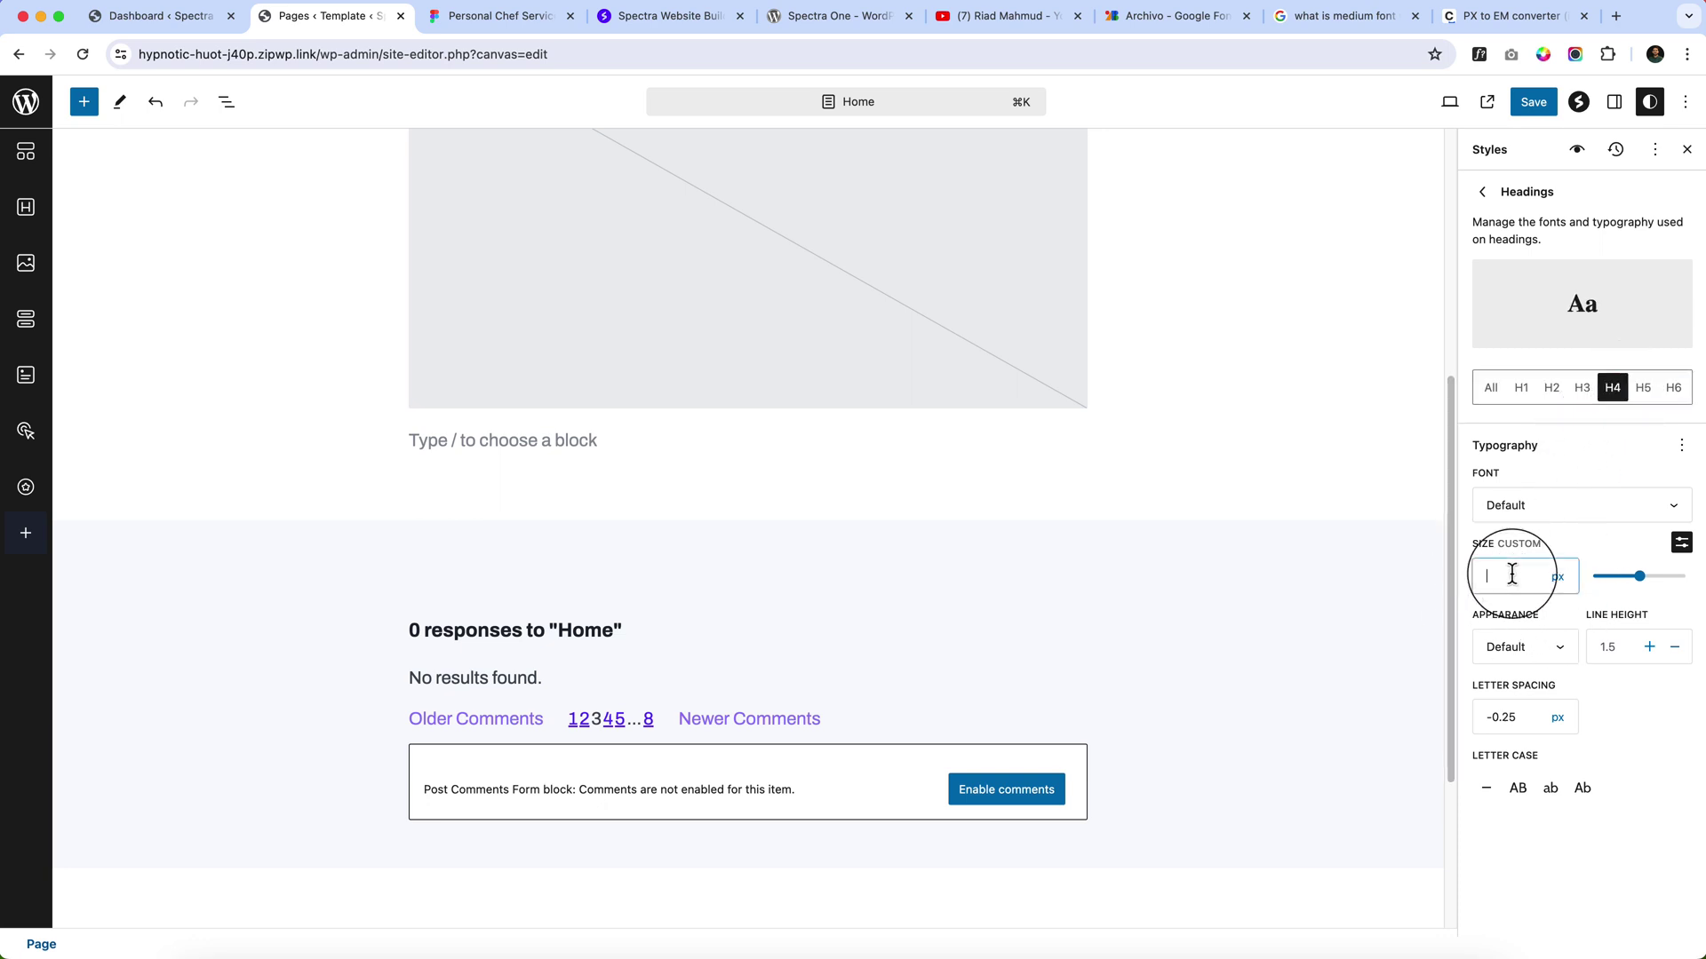
text(24)
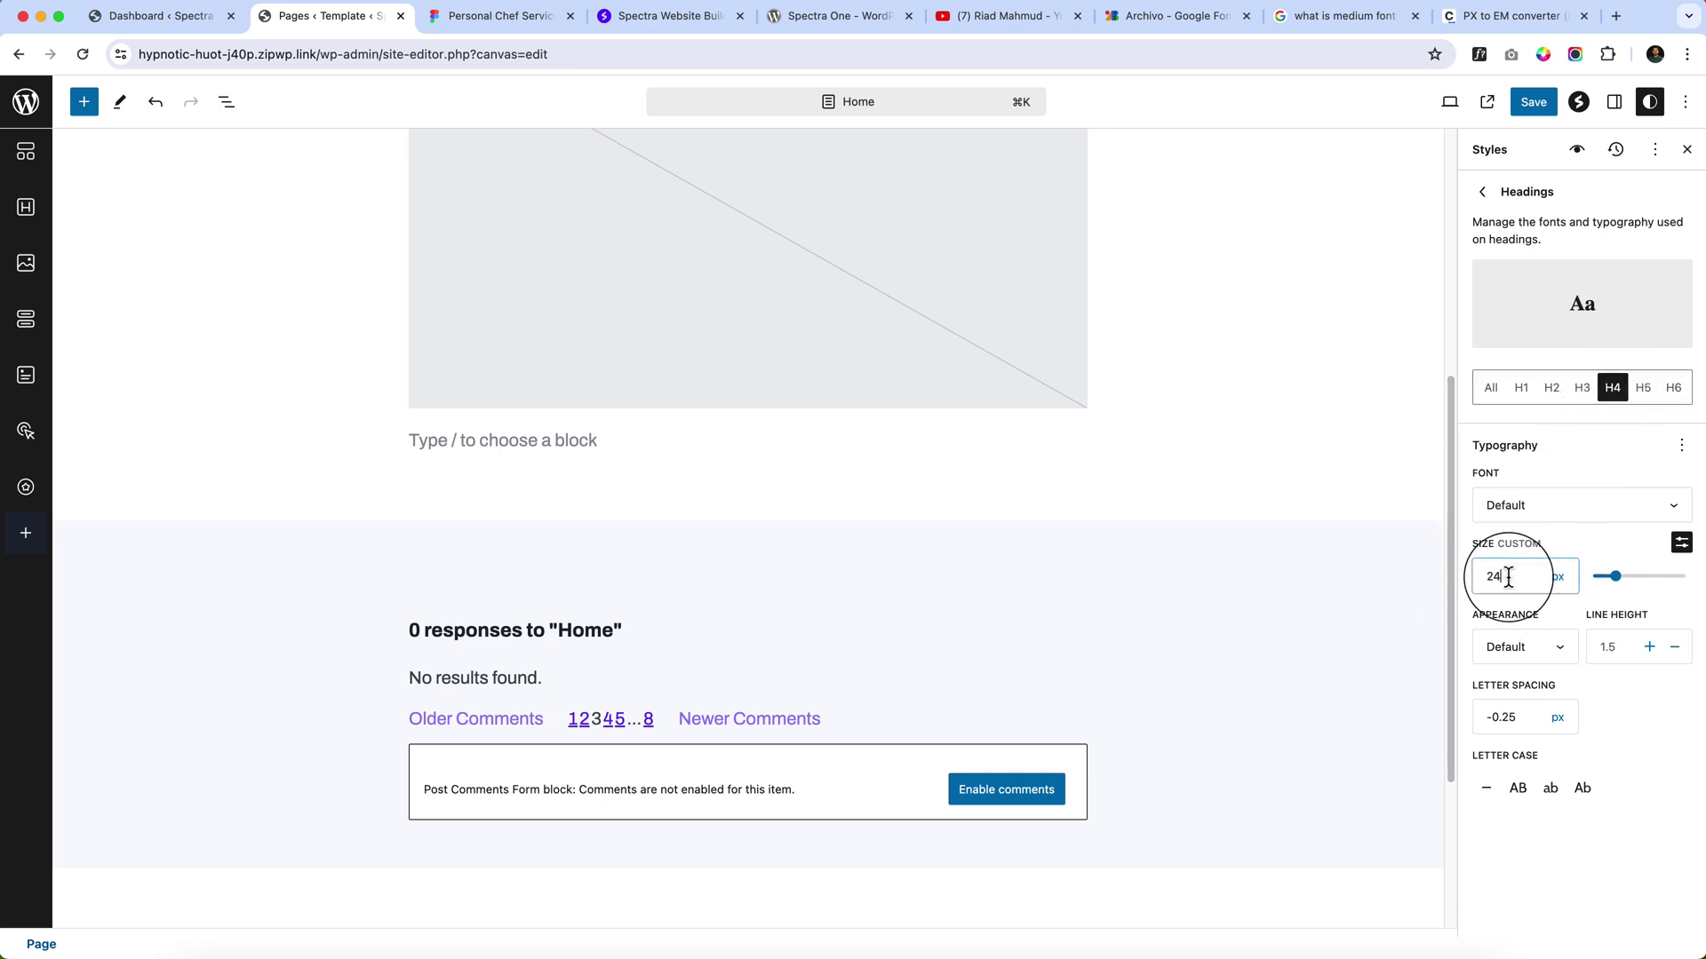
click(530, 20)
scroll(1043, 342, up, 10)
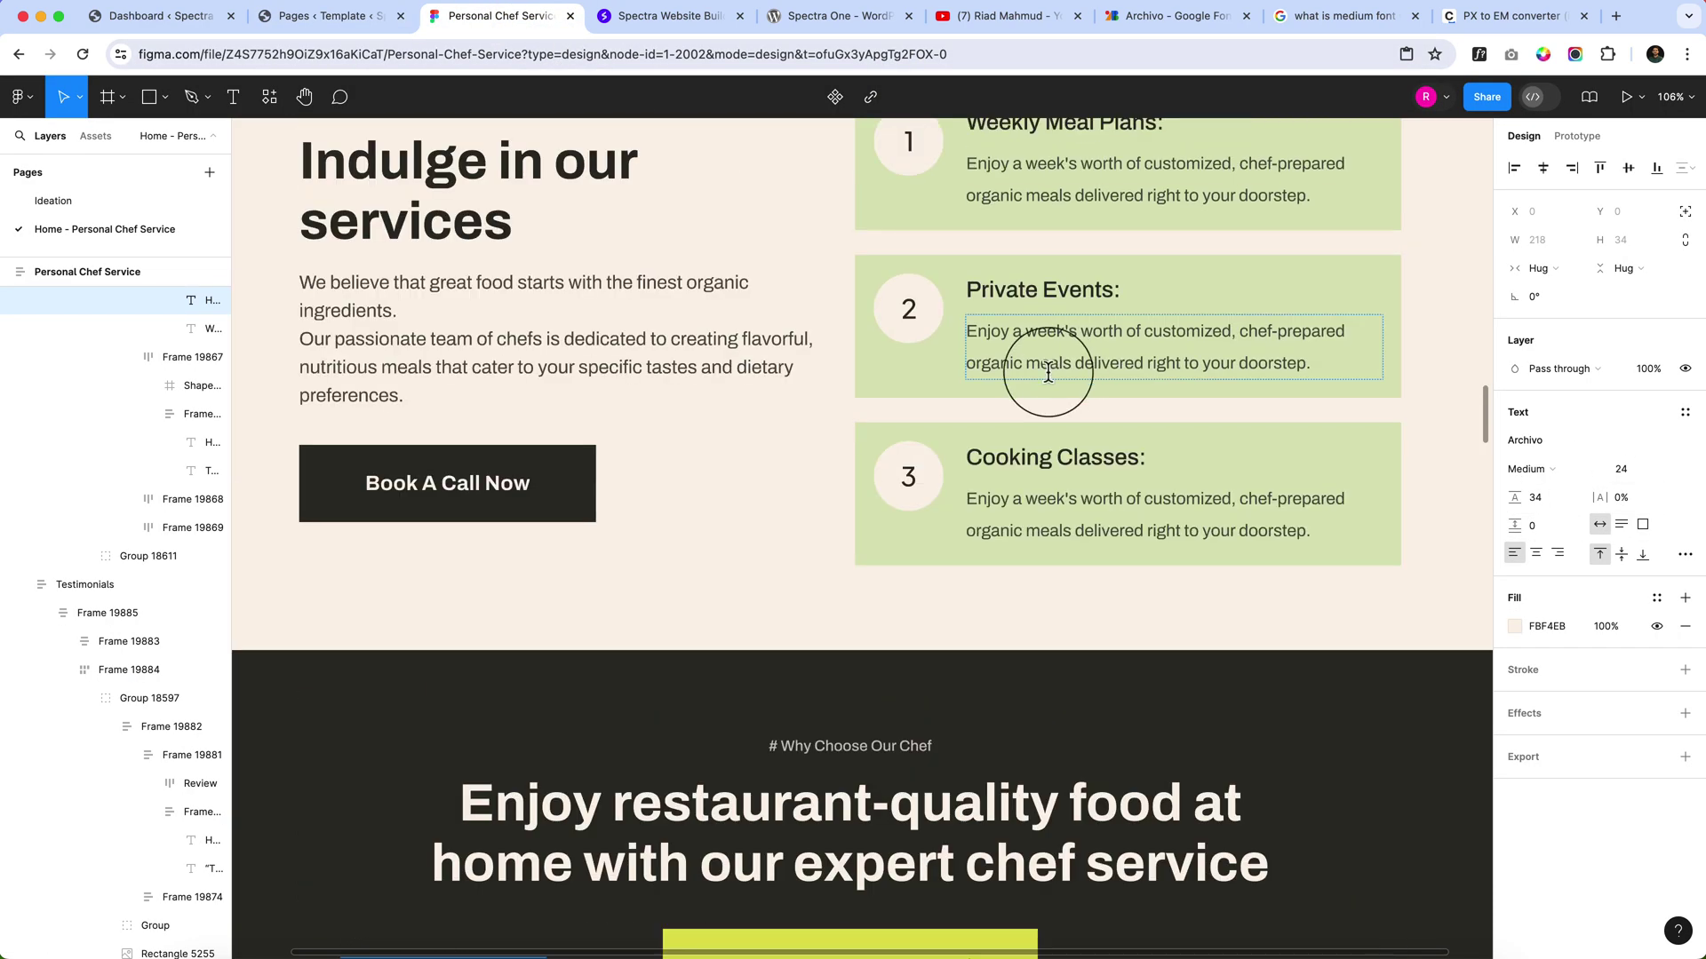
Recheck Private Events and Soups & Stews, then read # Selection Recipes as Archivo Medium 16/24.
click(1030, 294)
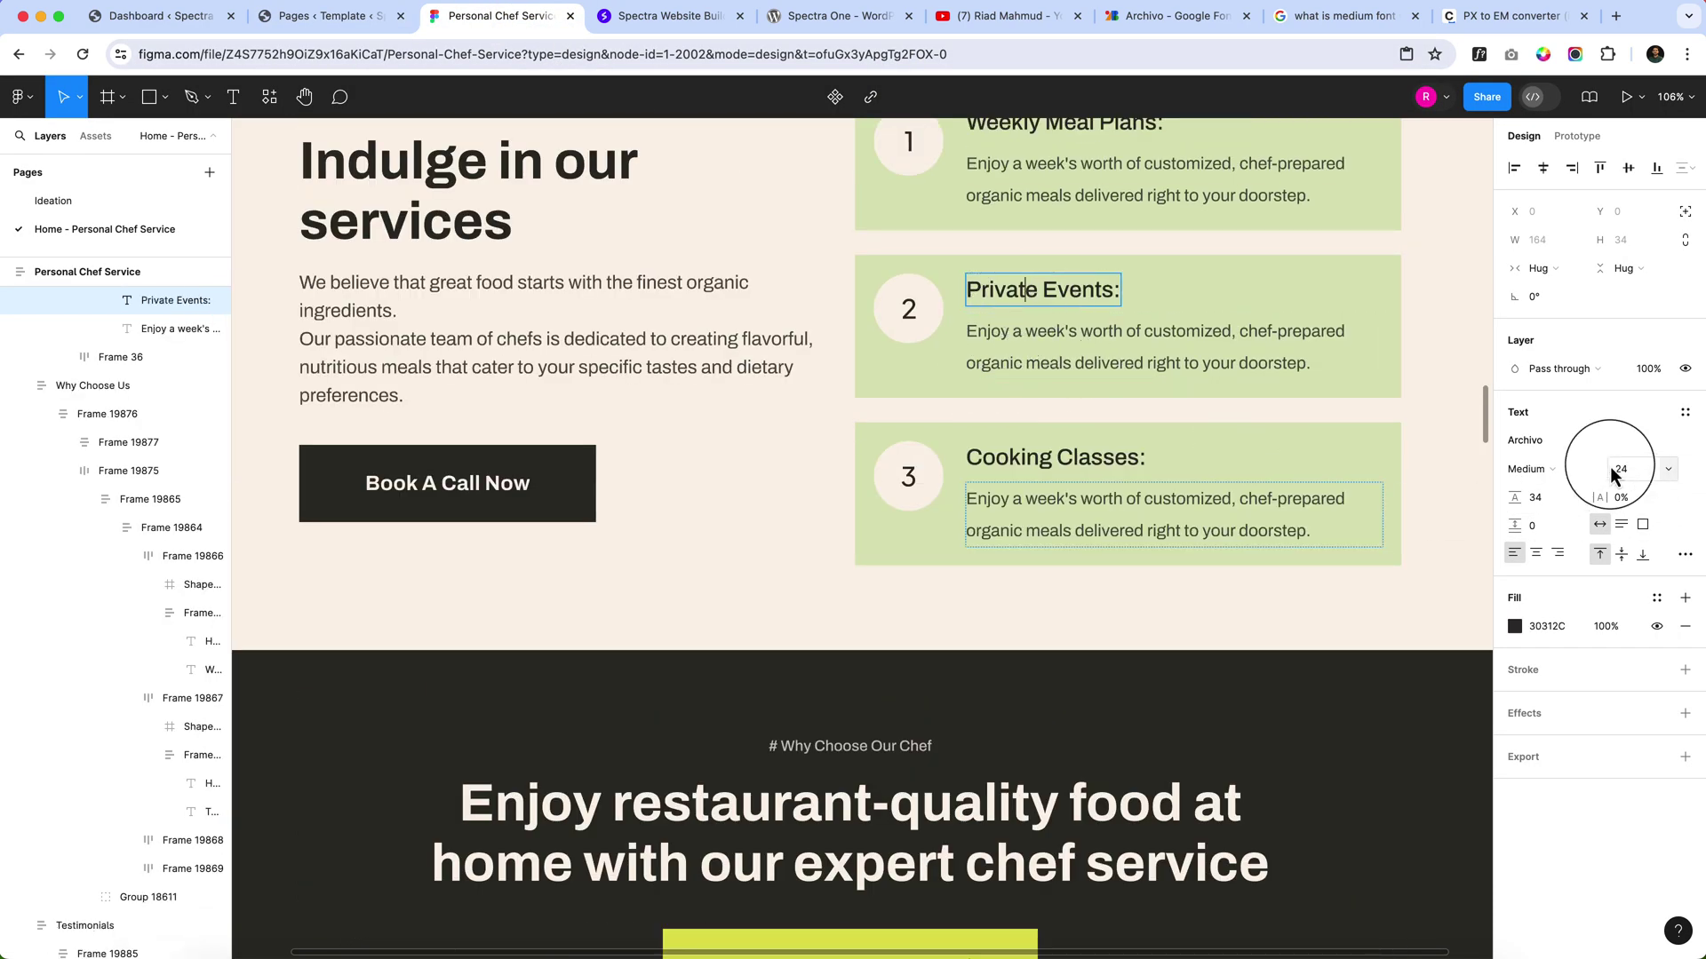
scroll(903, 690, down, 20)
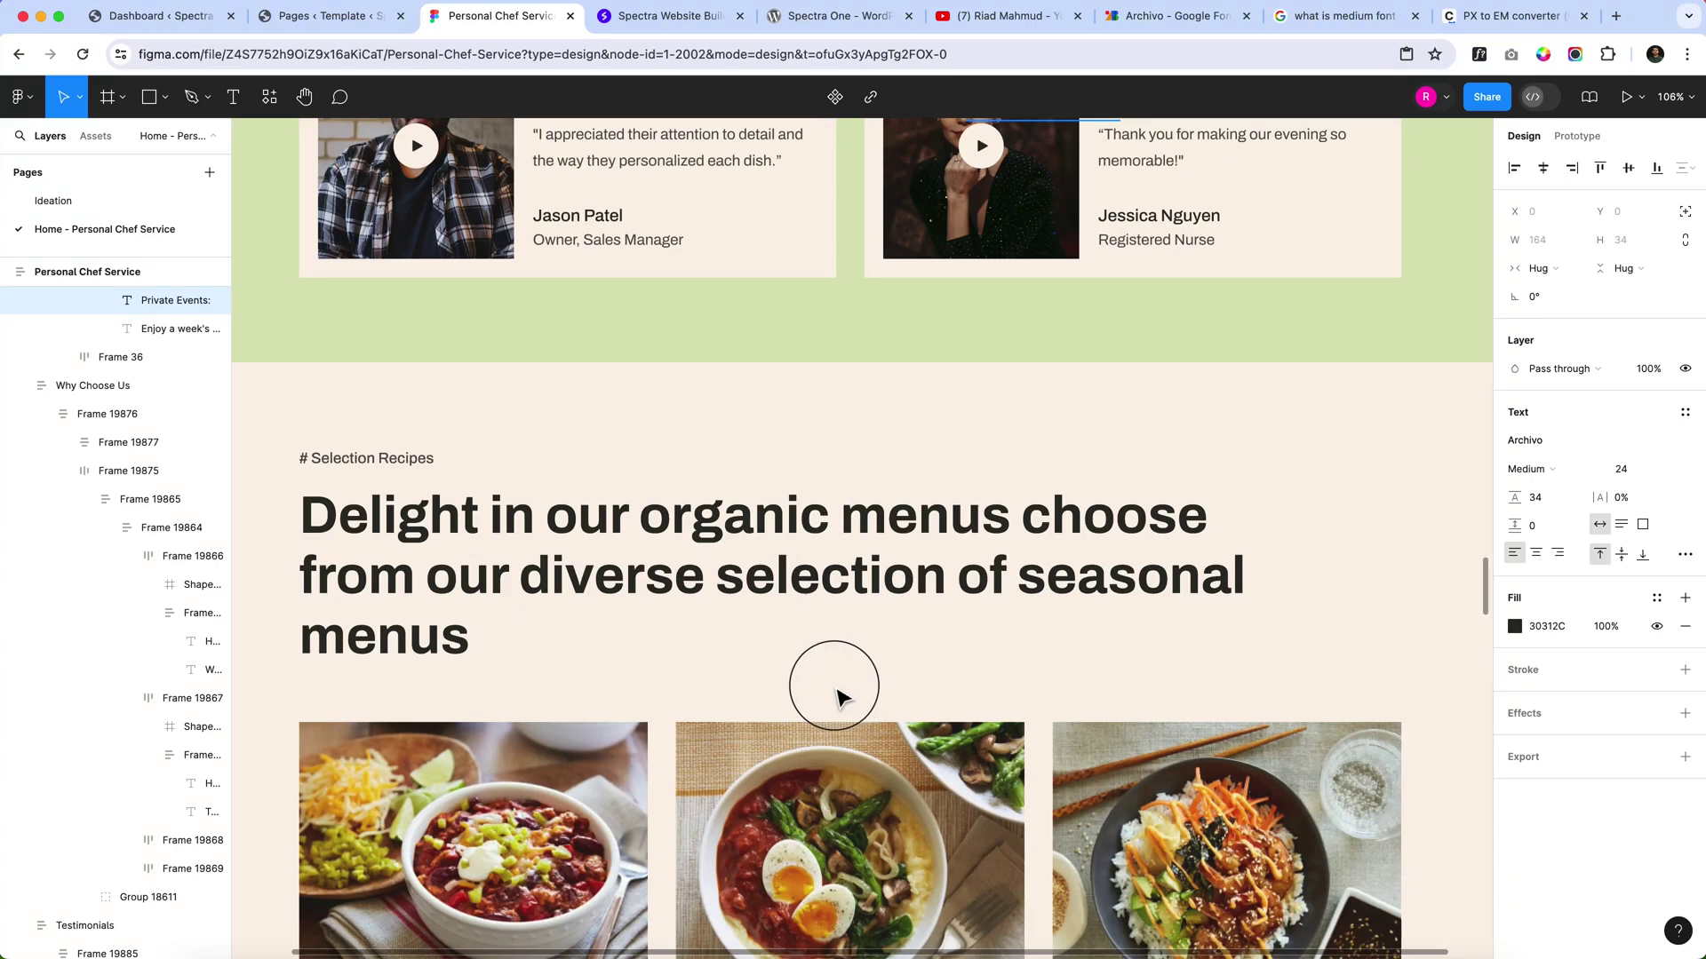
scroll(839, 698, down, 5)
click(483, 667)
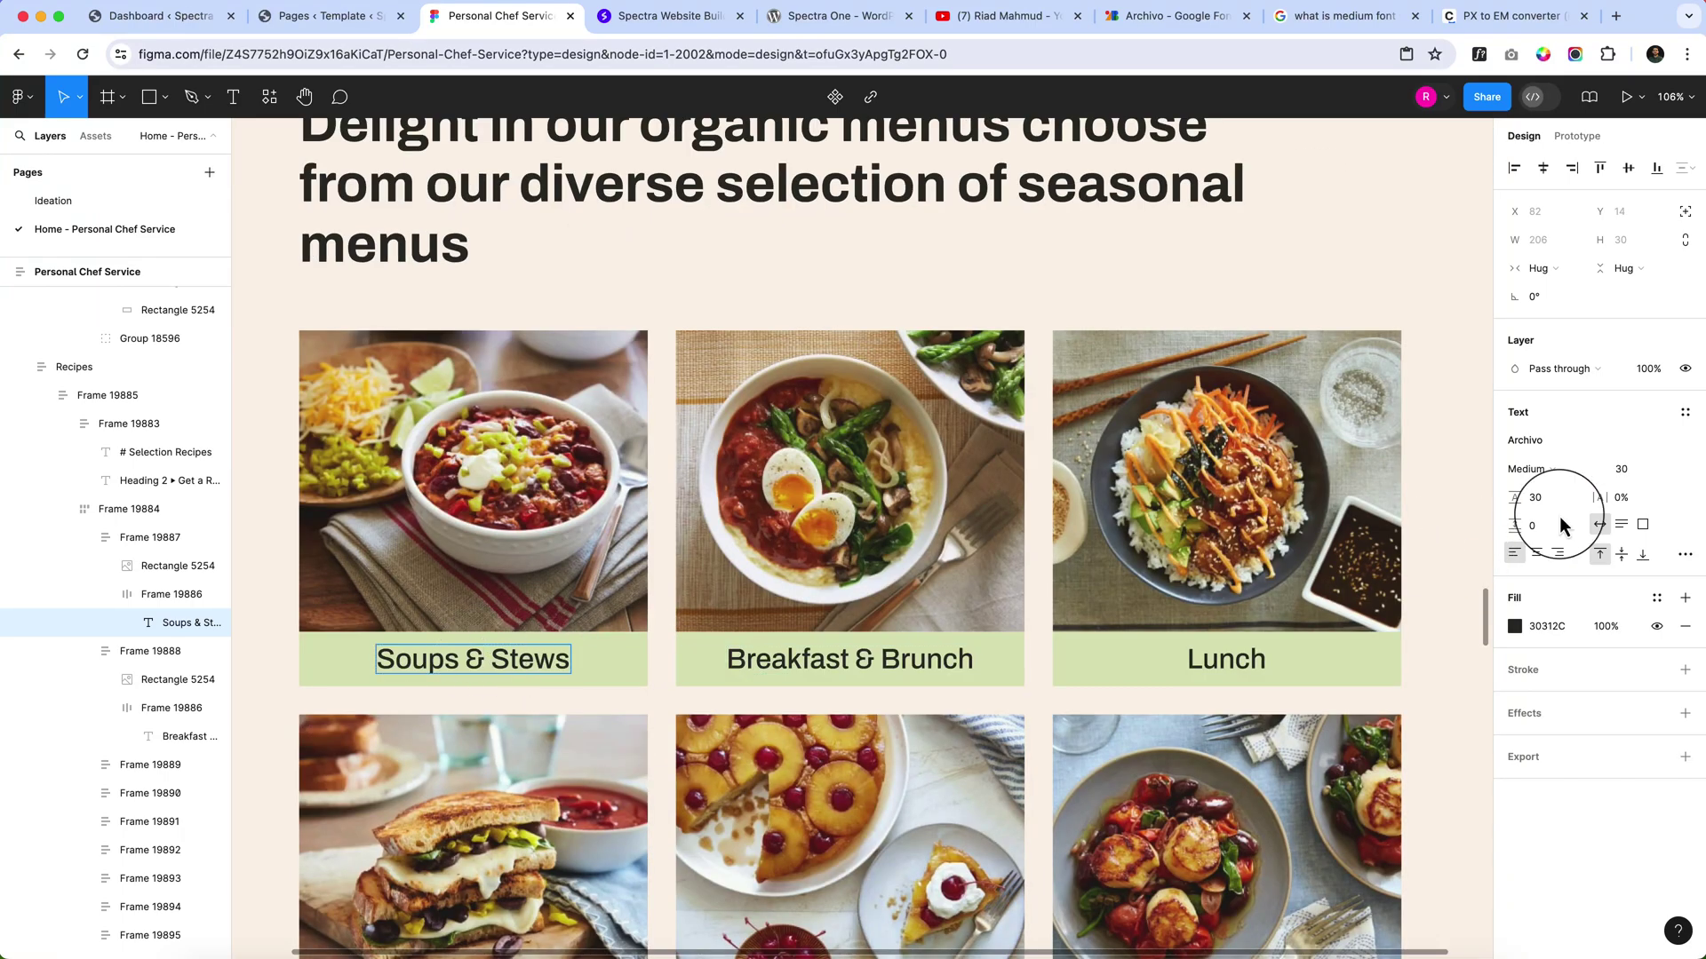
scroll(560, 356, down, 3)
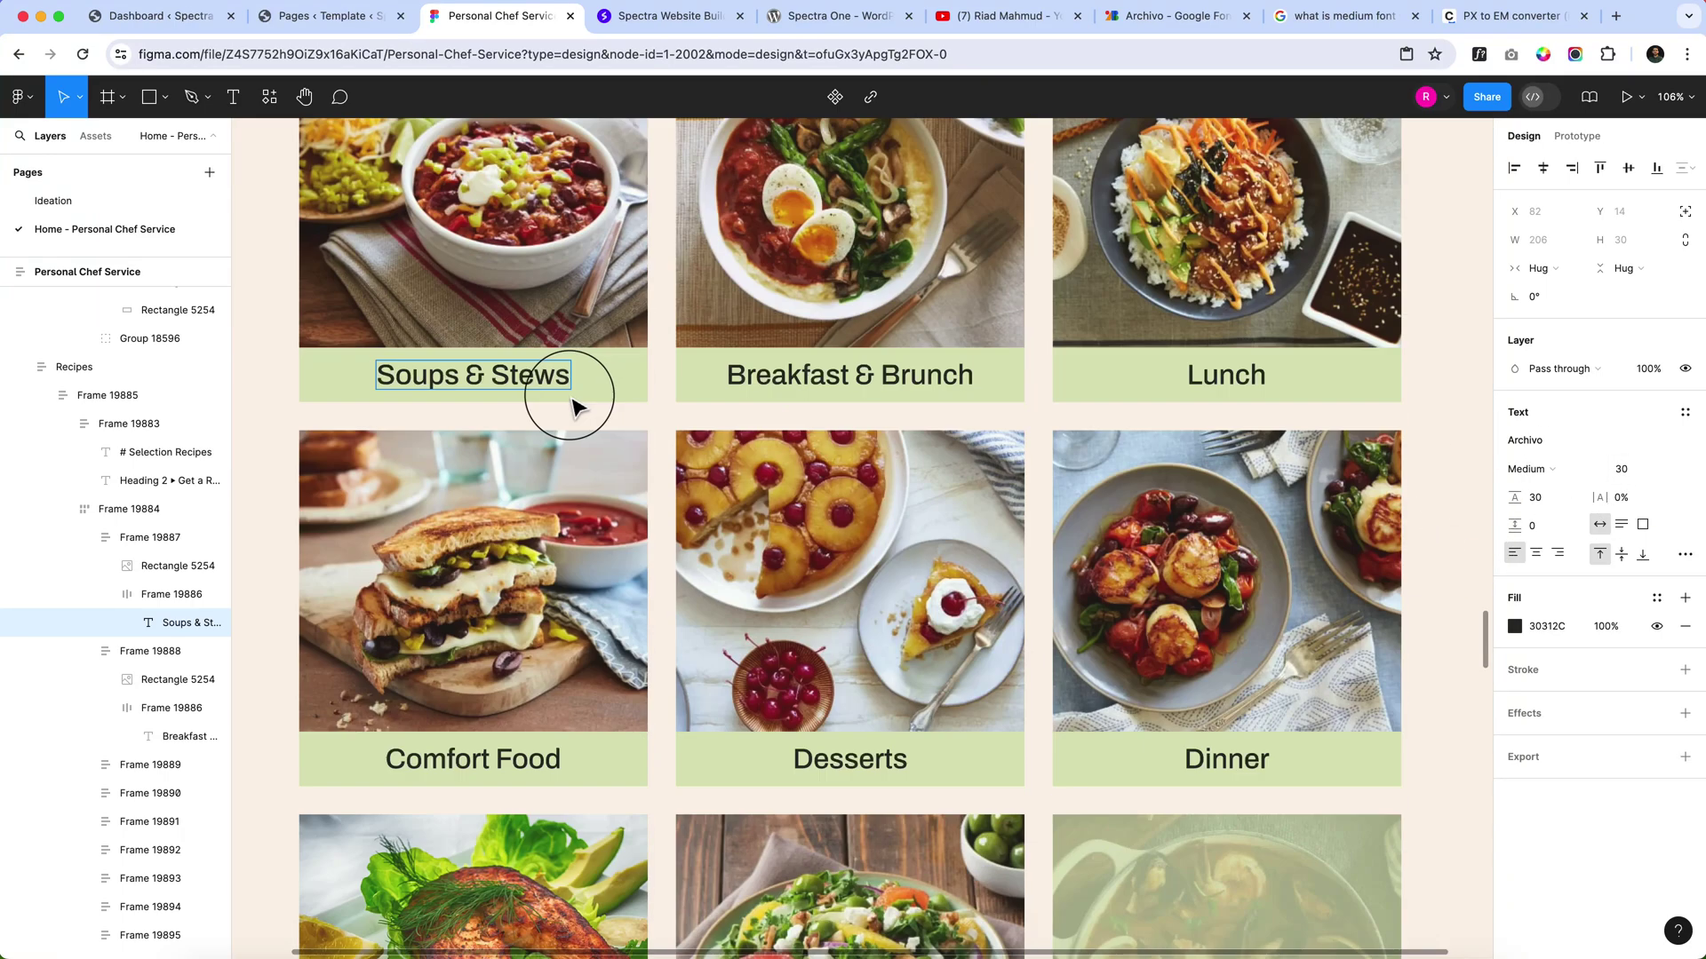
scroll(586, 400, up, 8)
scroll(591, 404, up, 6)
scroll(408, 483, down, 5)
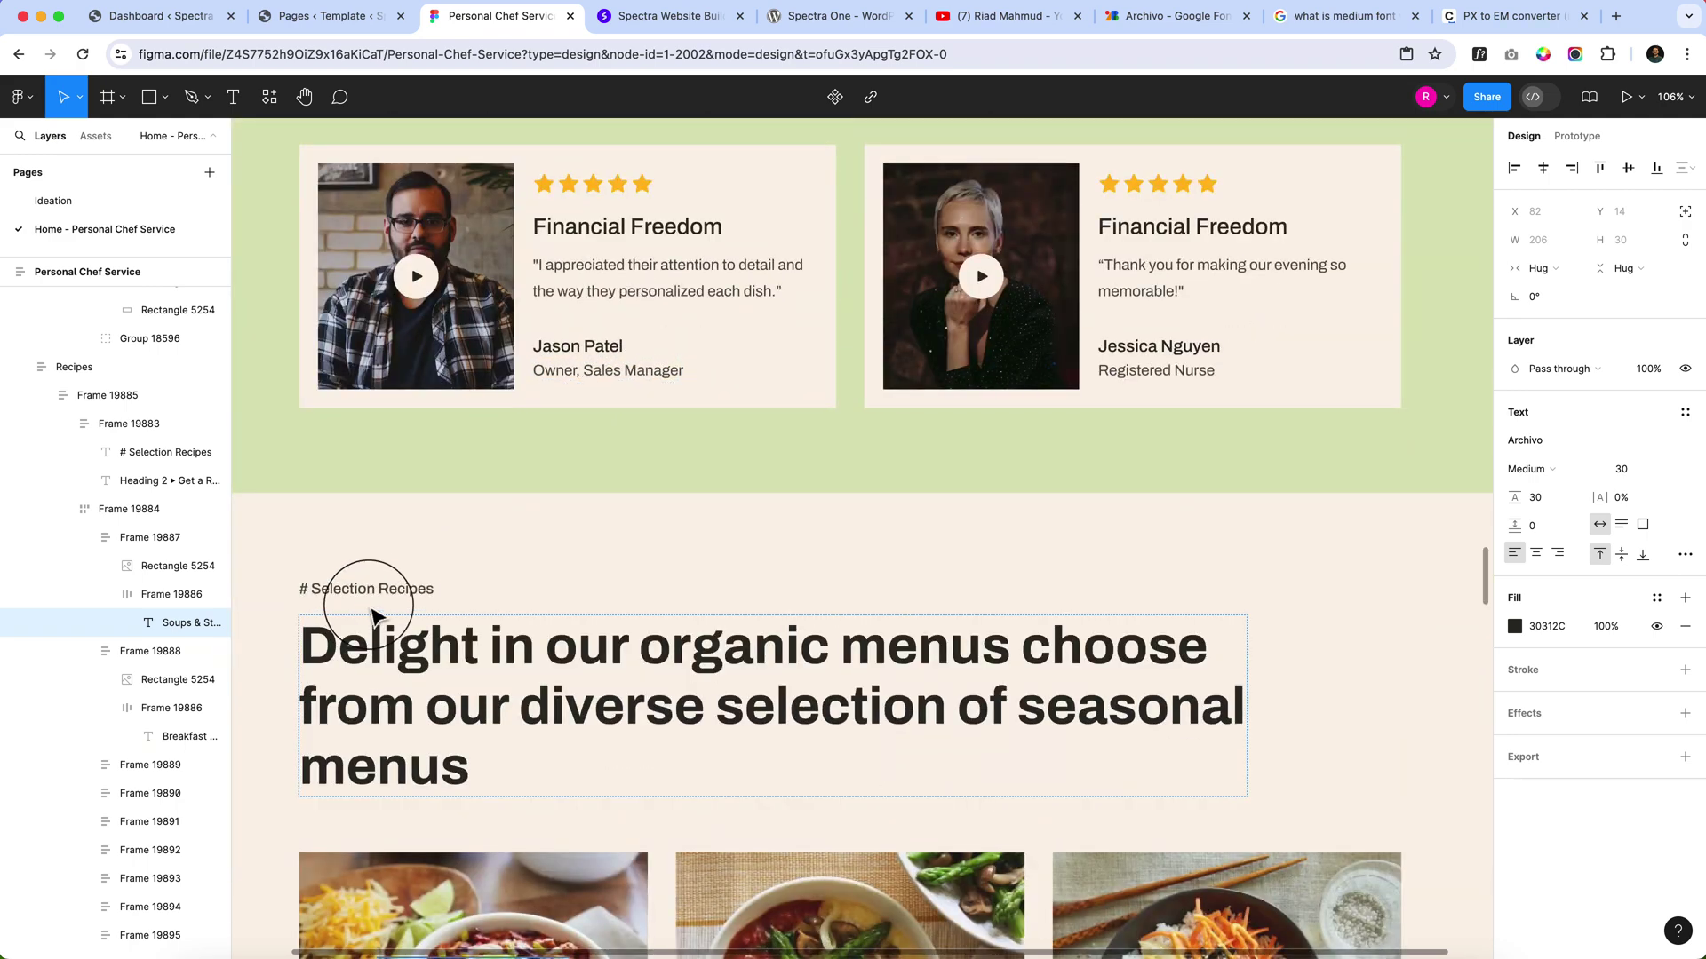
click(397, 592)
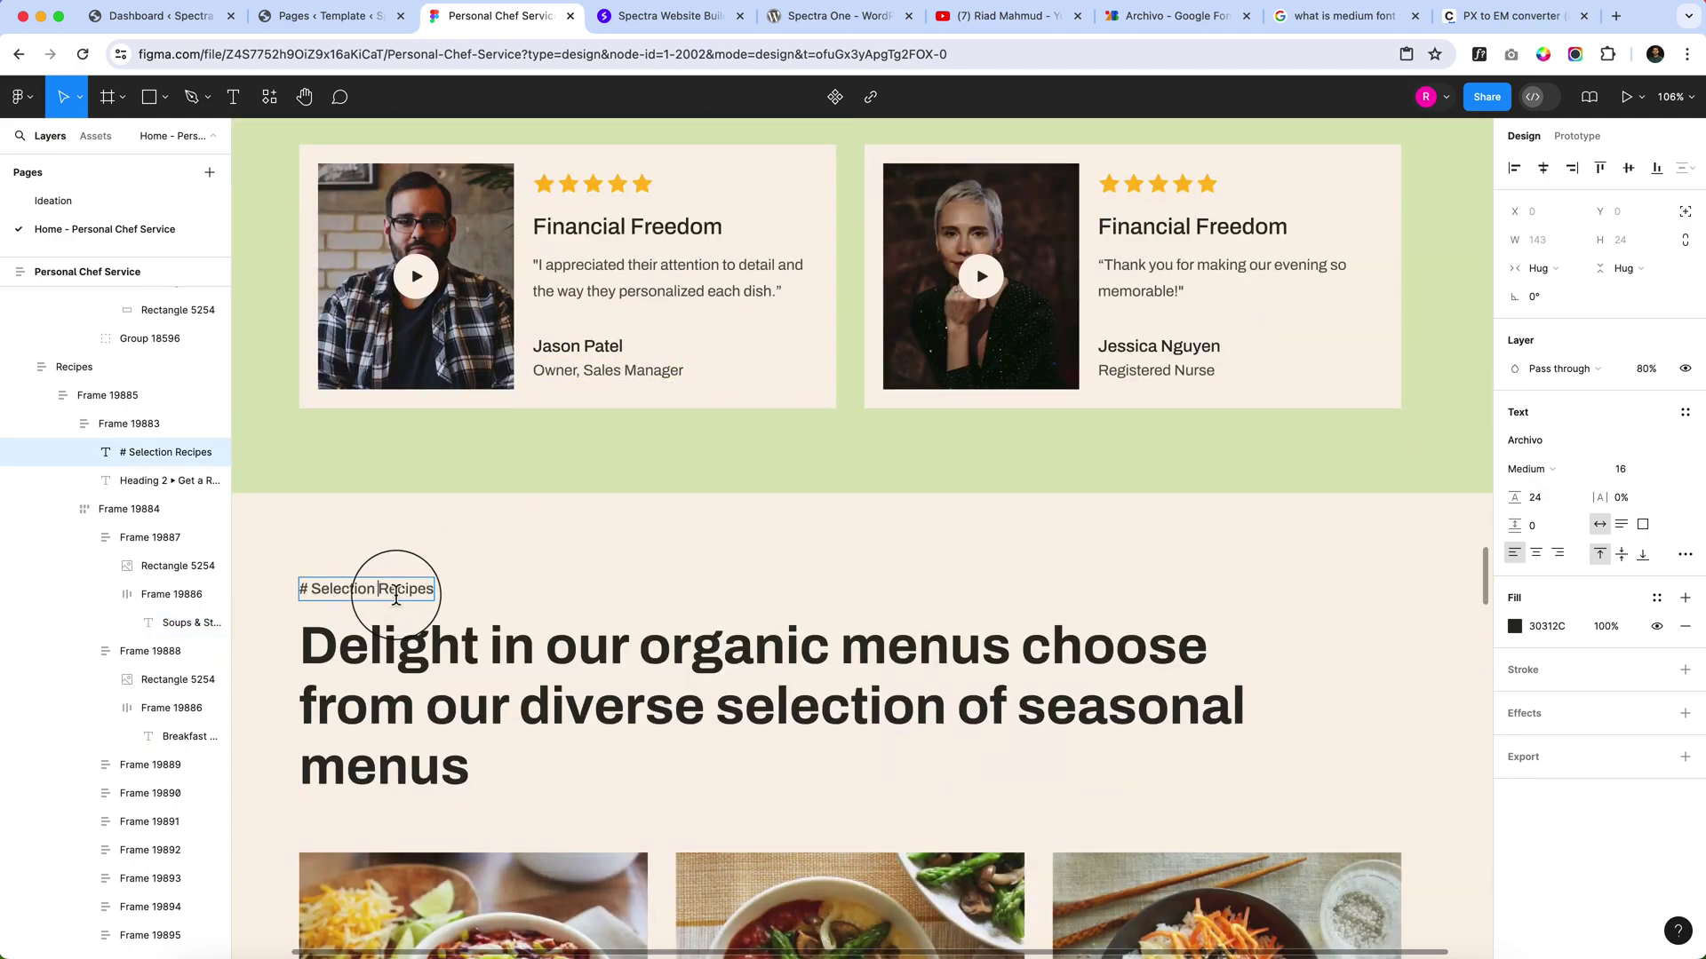
click(338, 17)
Enter a custom size of 16 for H5 and 16 for H6 headings.
click(1642, 388)
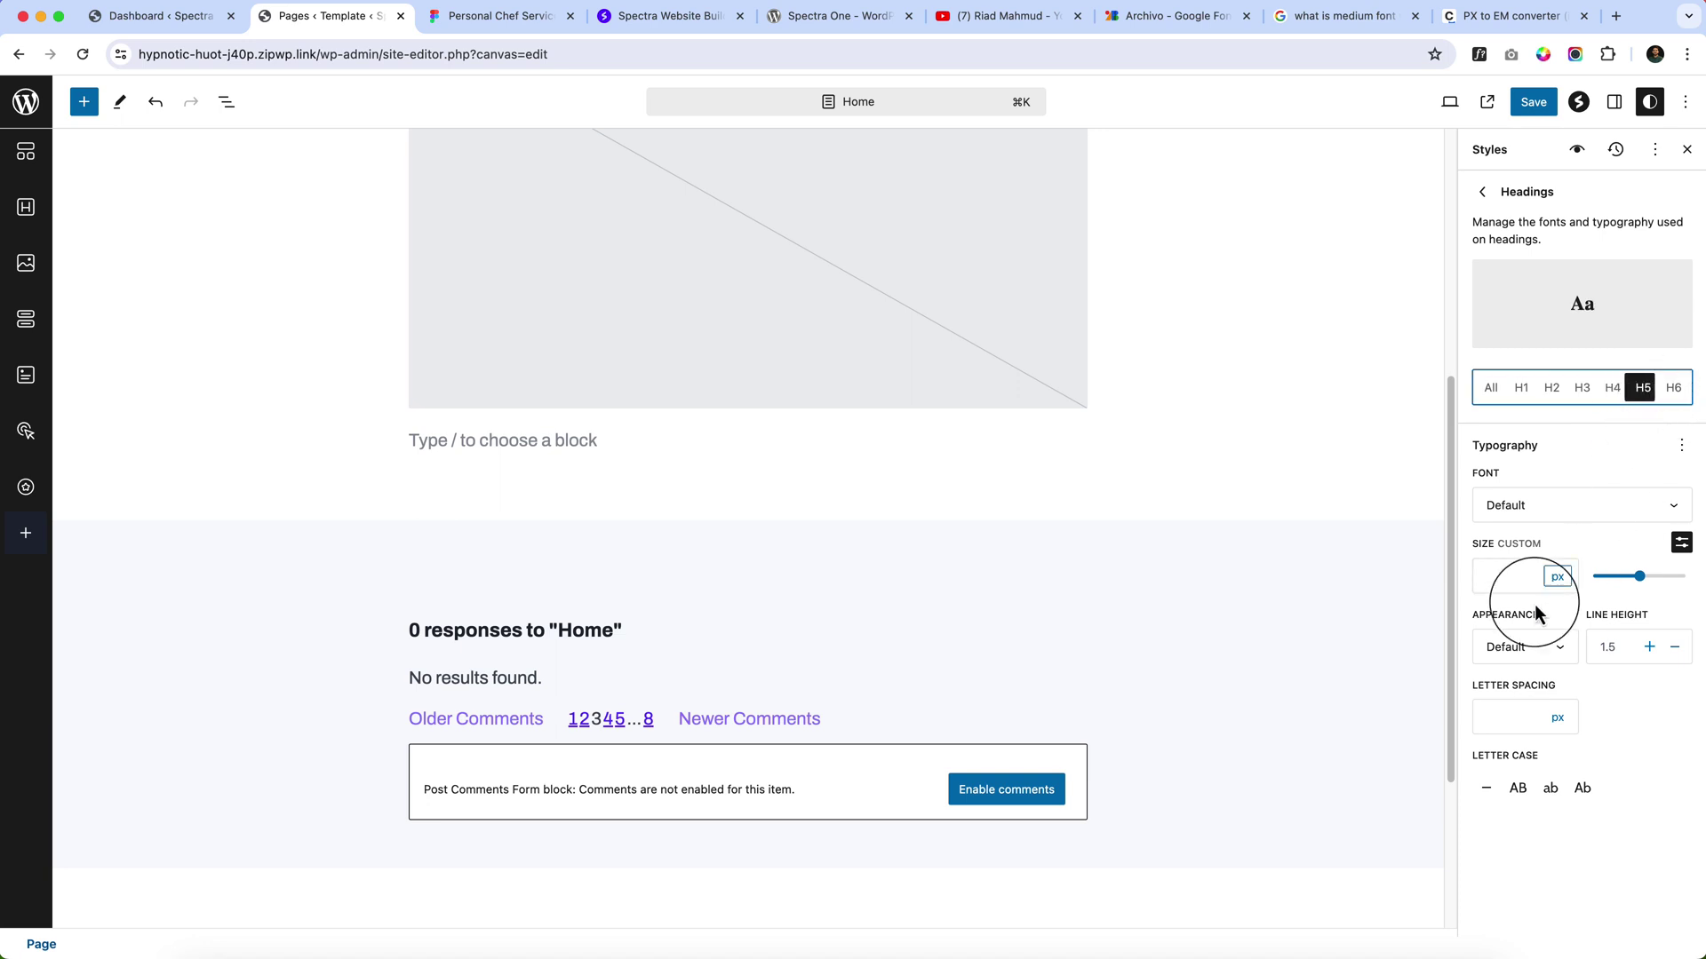
text(16)
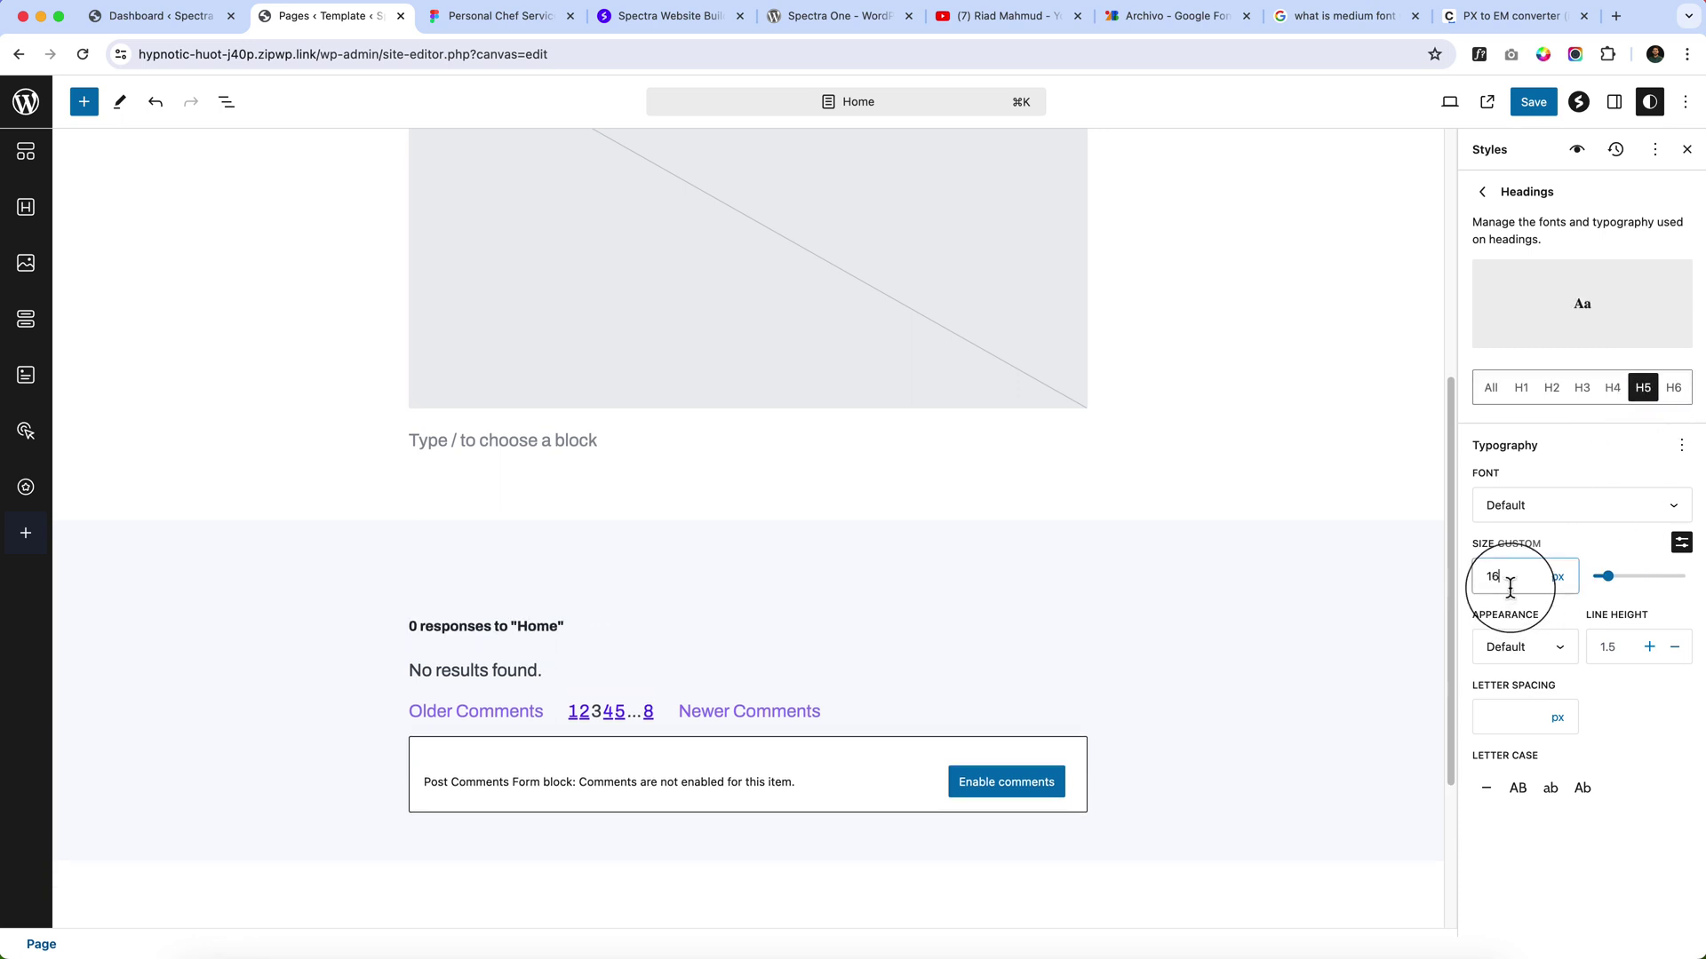
click(1674, 394)
click(1515, 576)
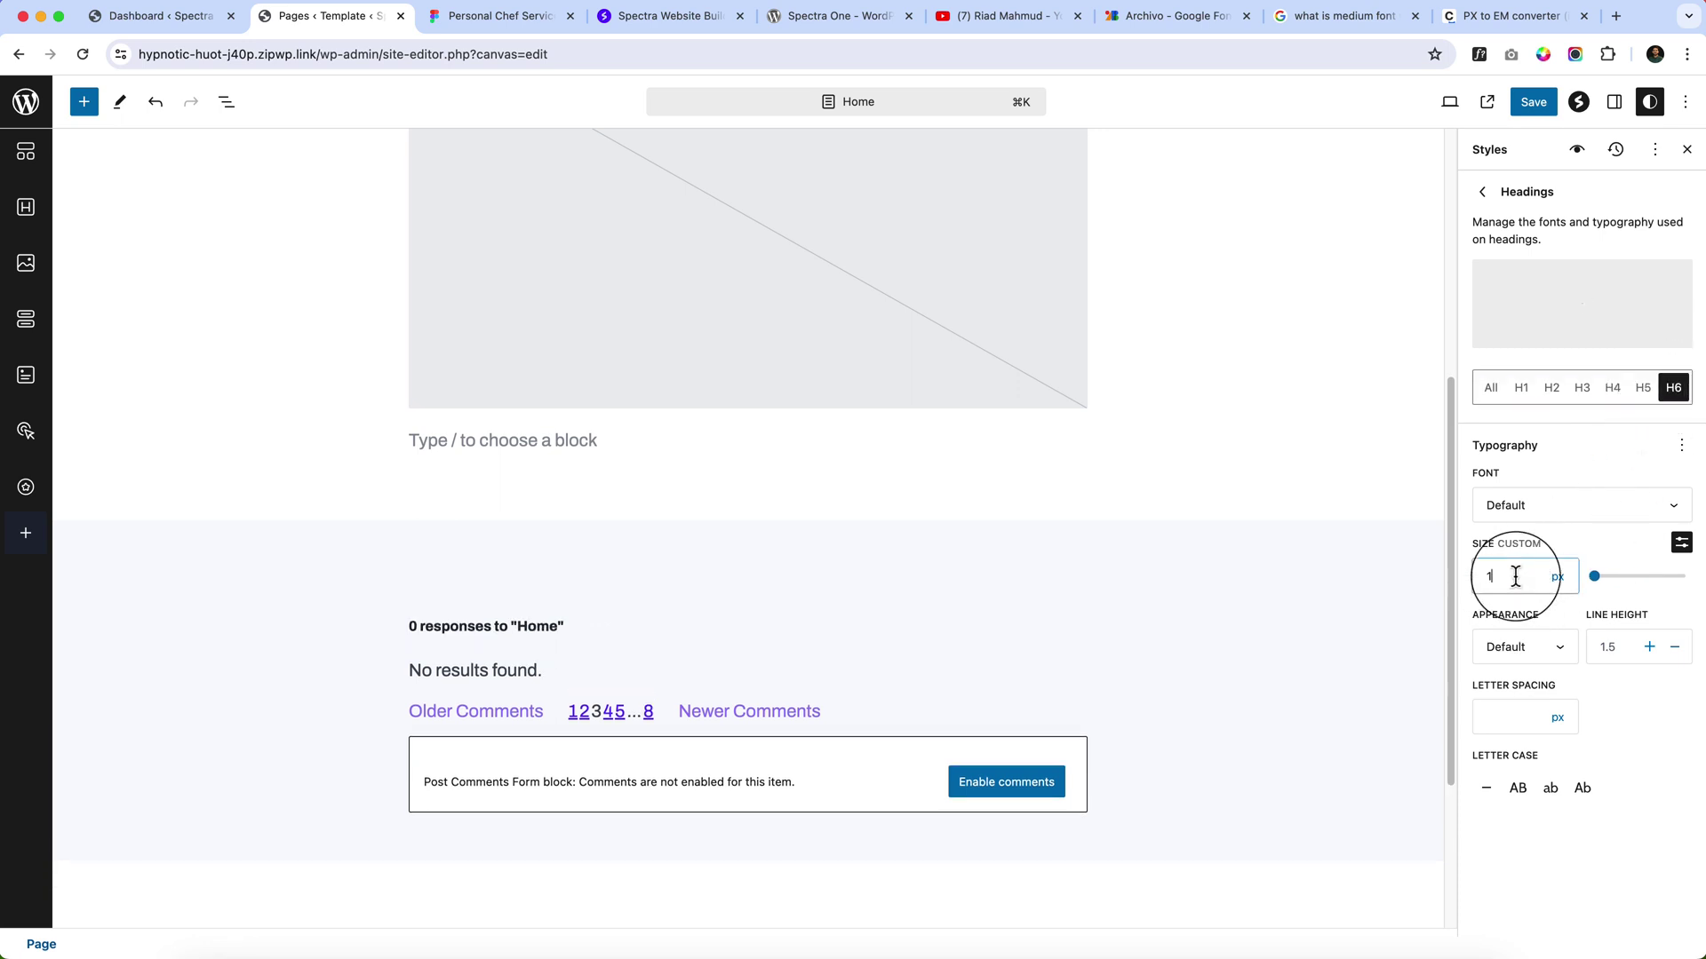
text(16)
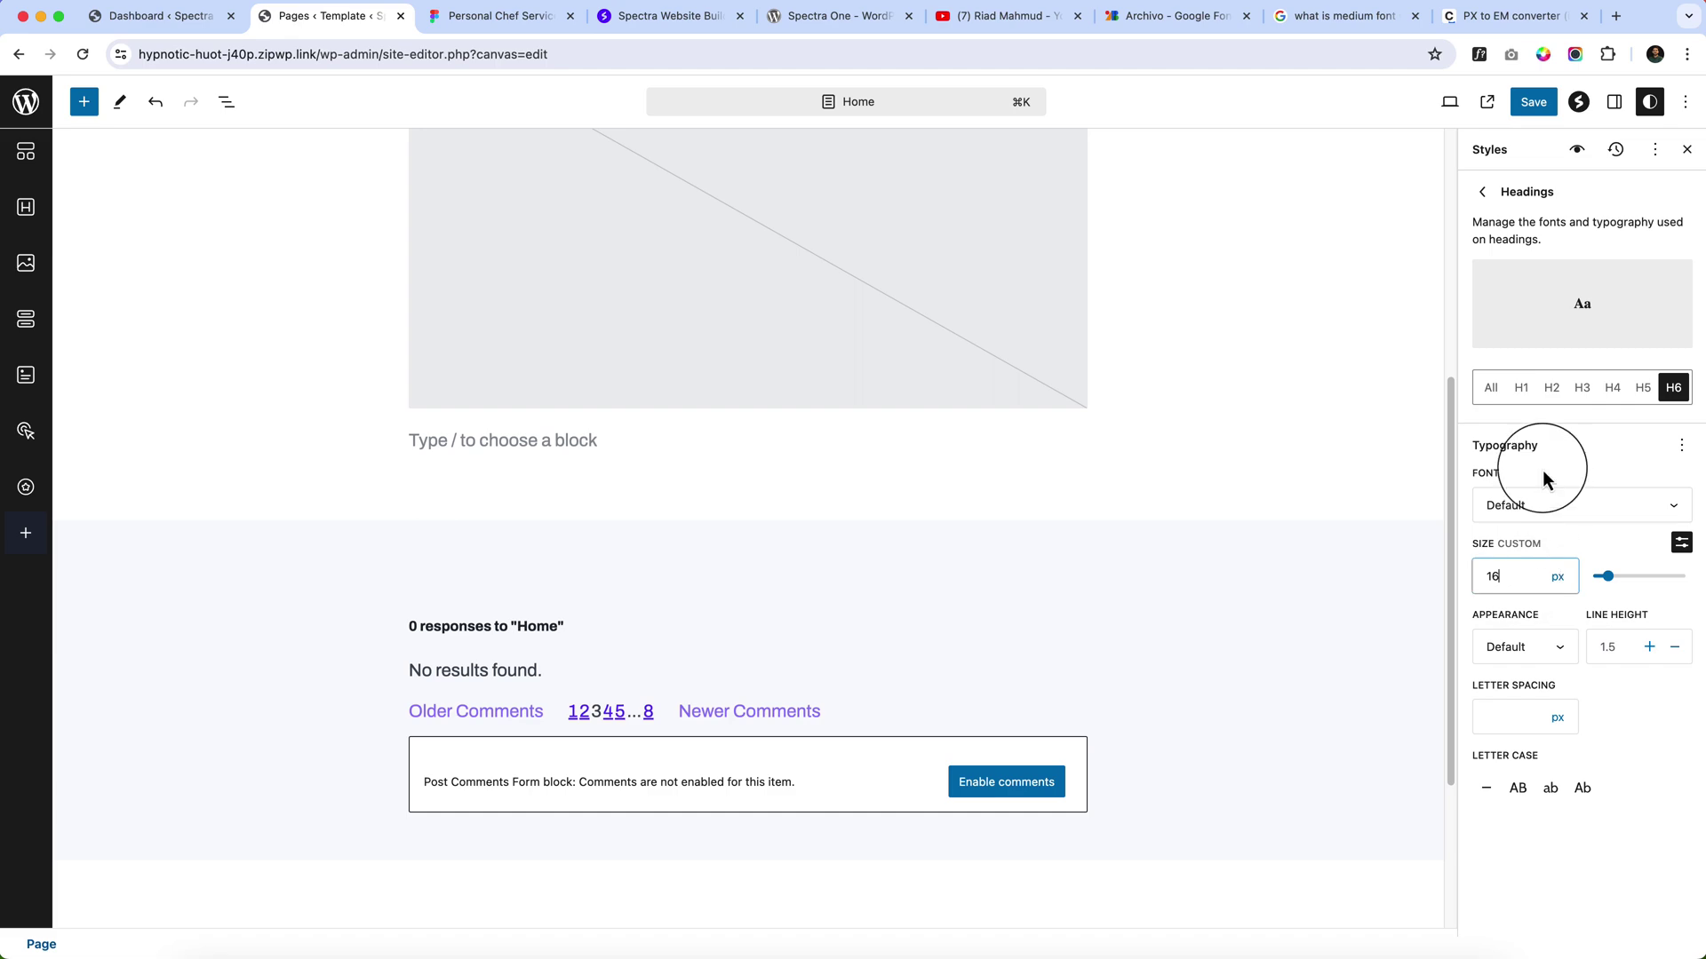
click(1604, 395)
click(459, 17)
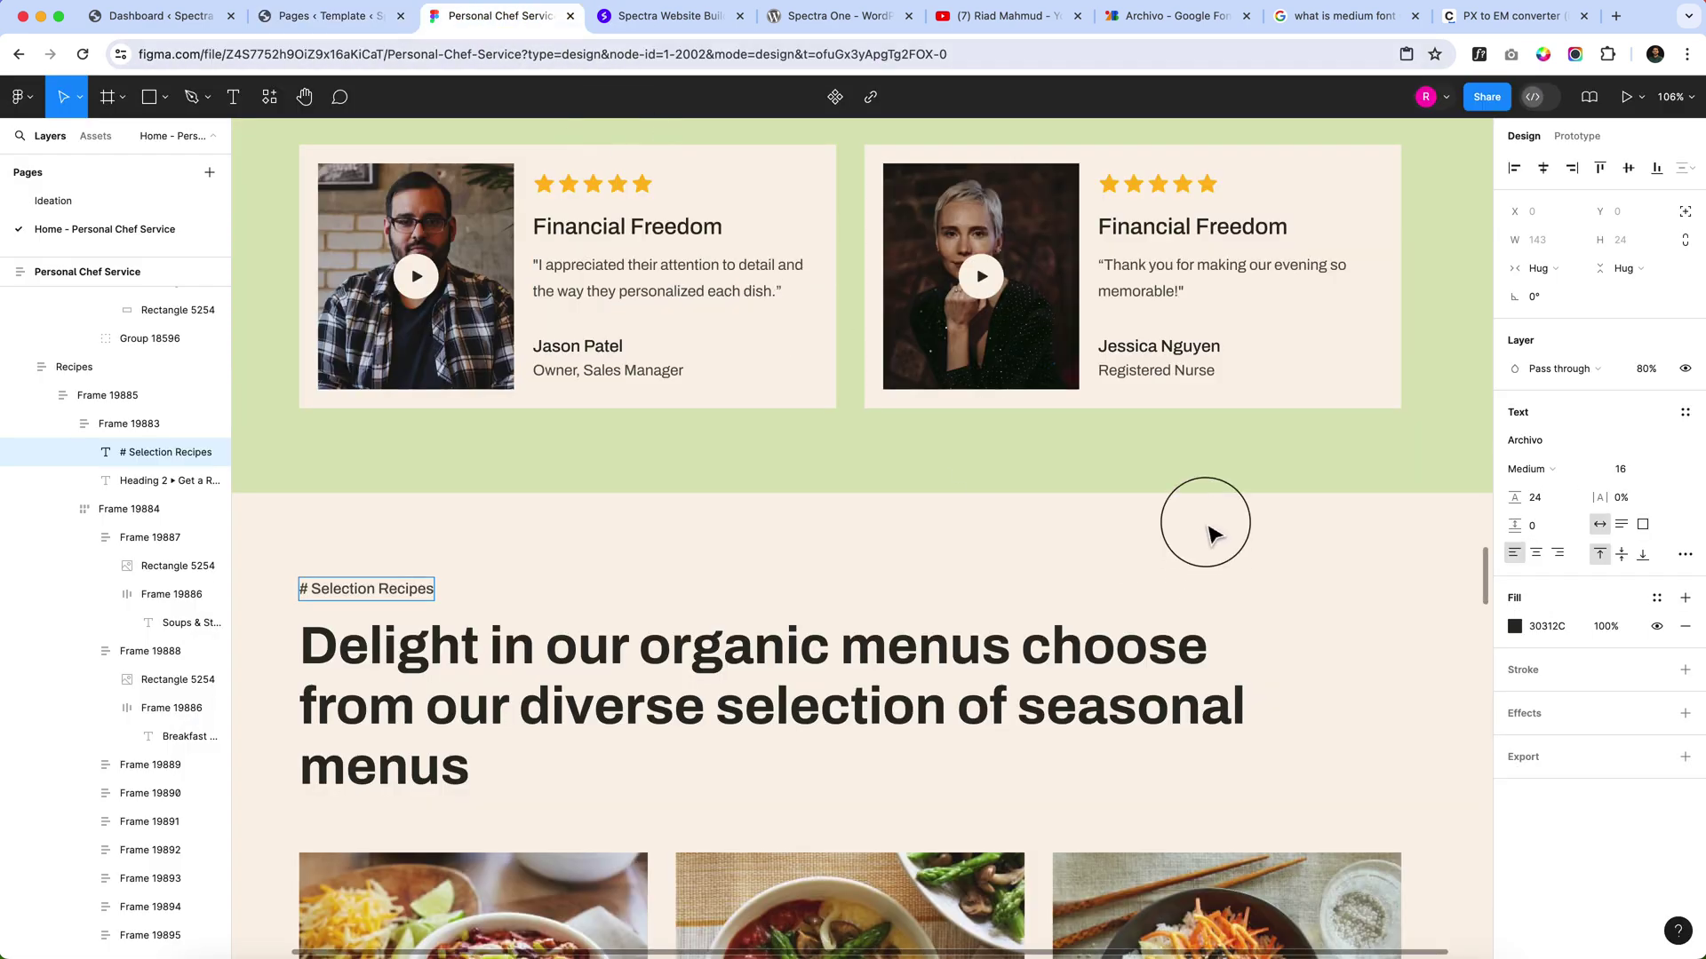
Confirm Financial Freedom, # Selection Recipes and Soups & Stews all use Archivo Medium weight.
click(1154, 207)
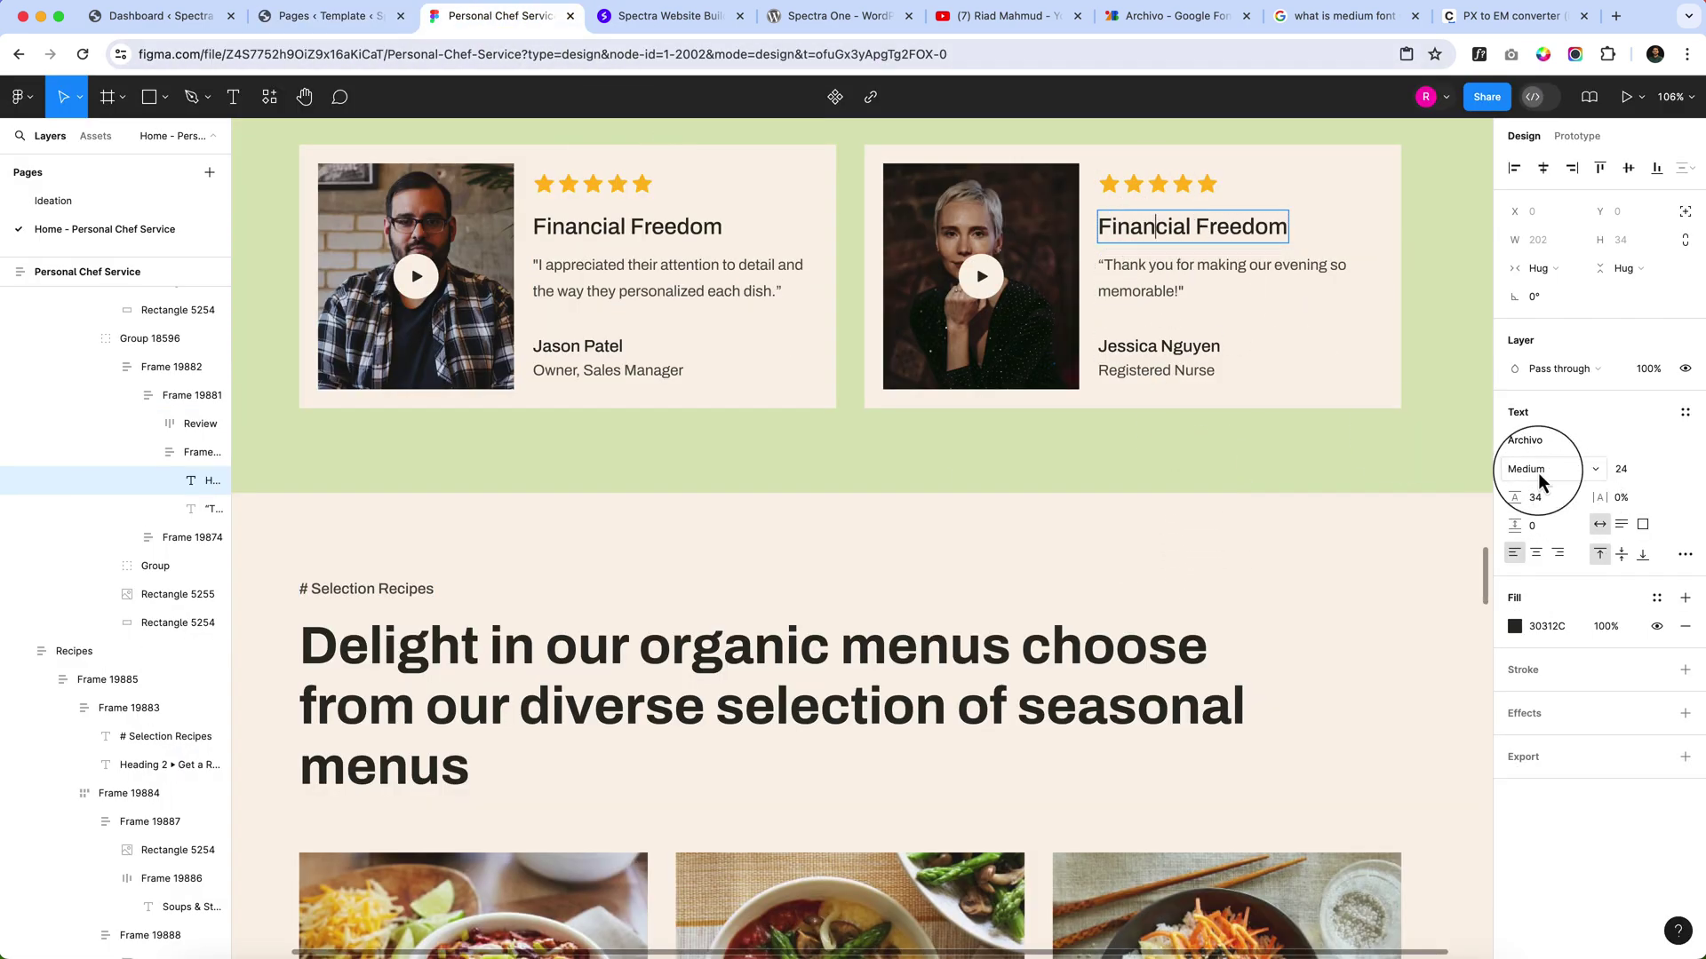
click(409, 588)
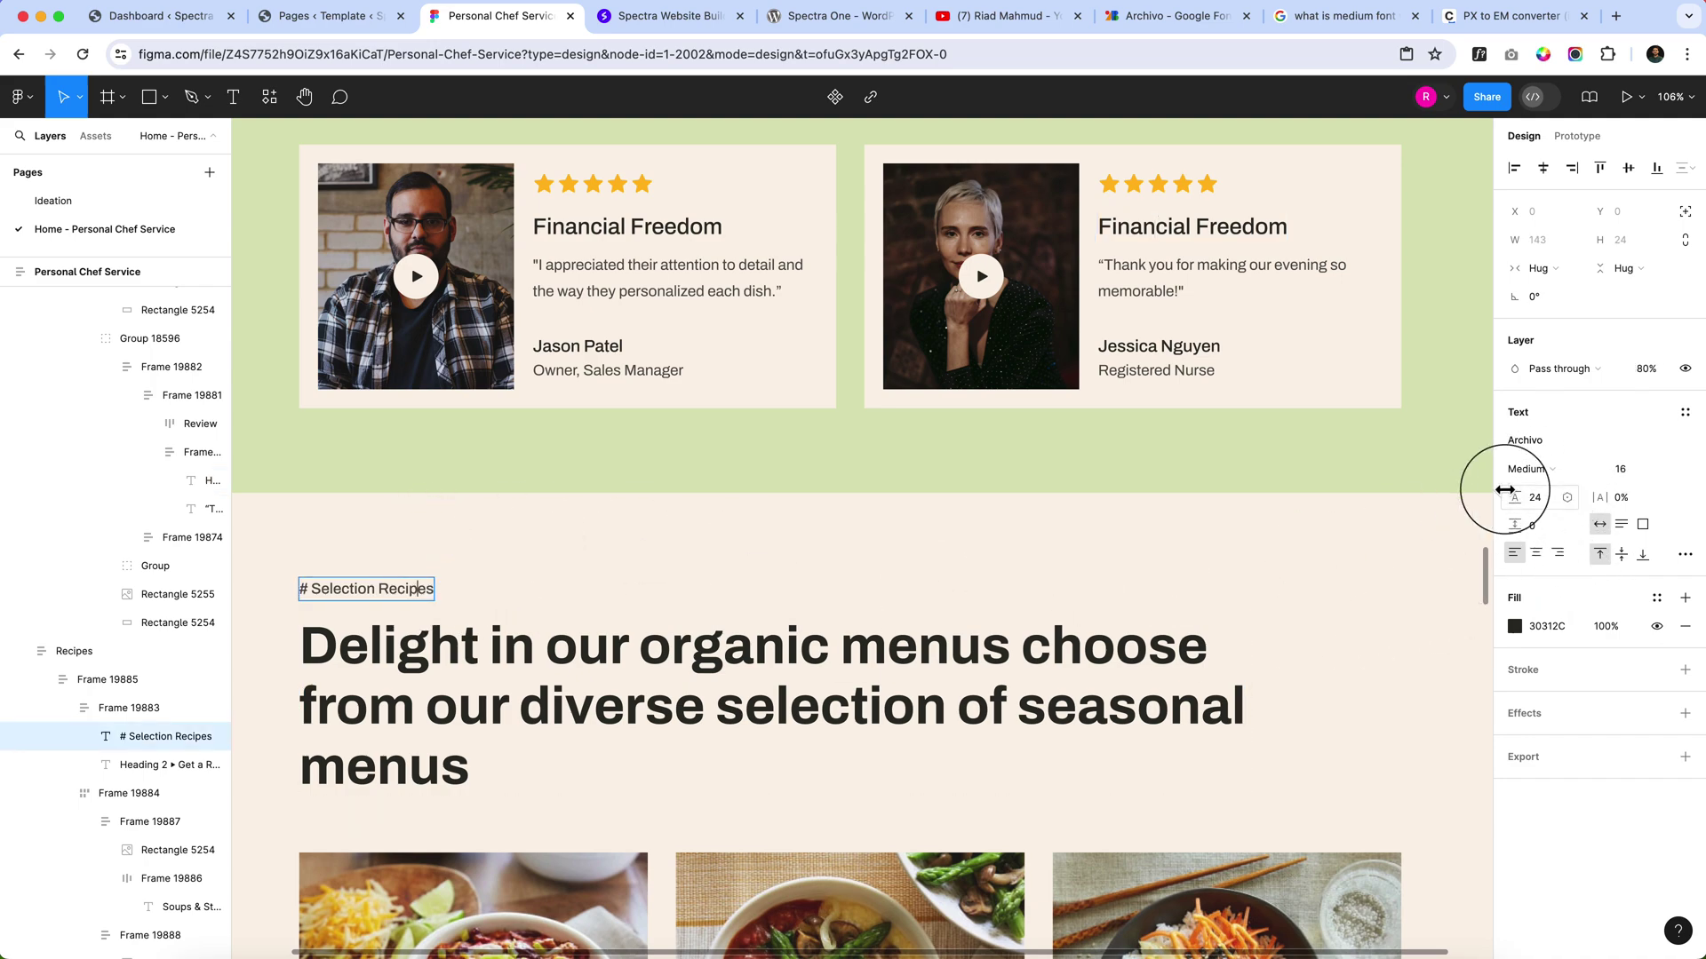
scroll(513, 369, up, 3)
scroll(674, 514, down, 14)
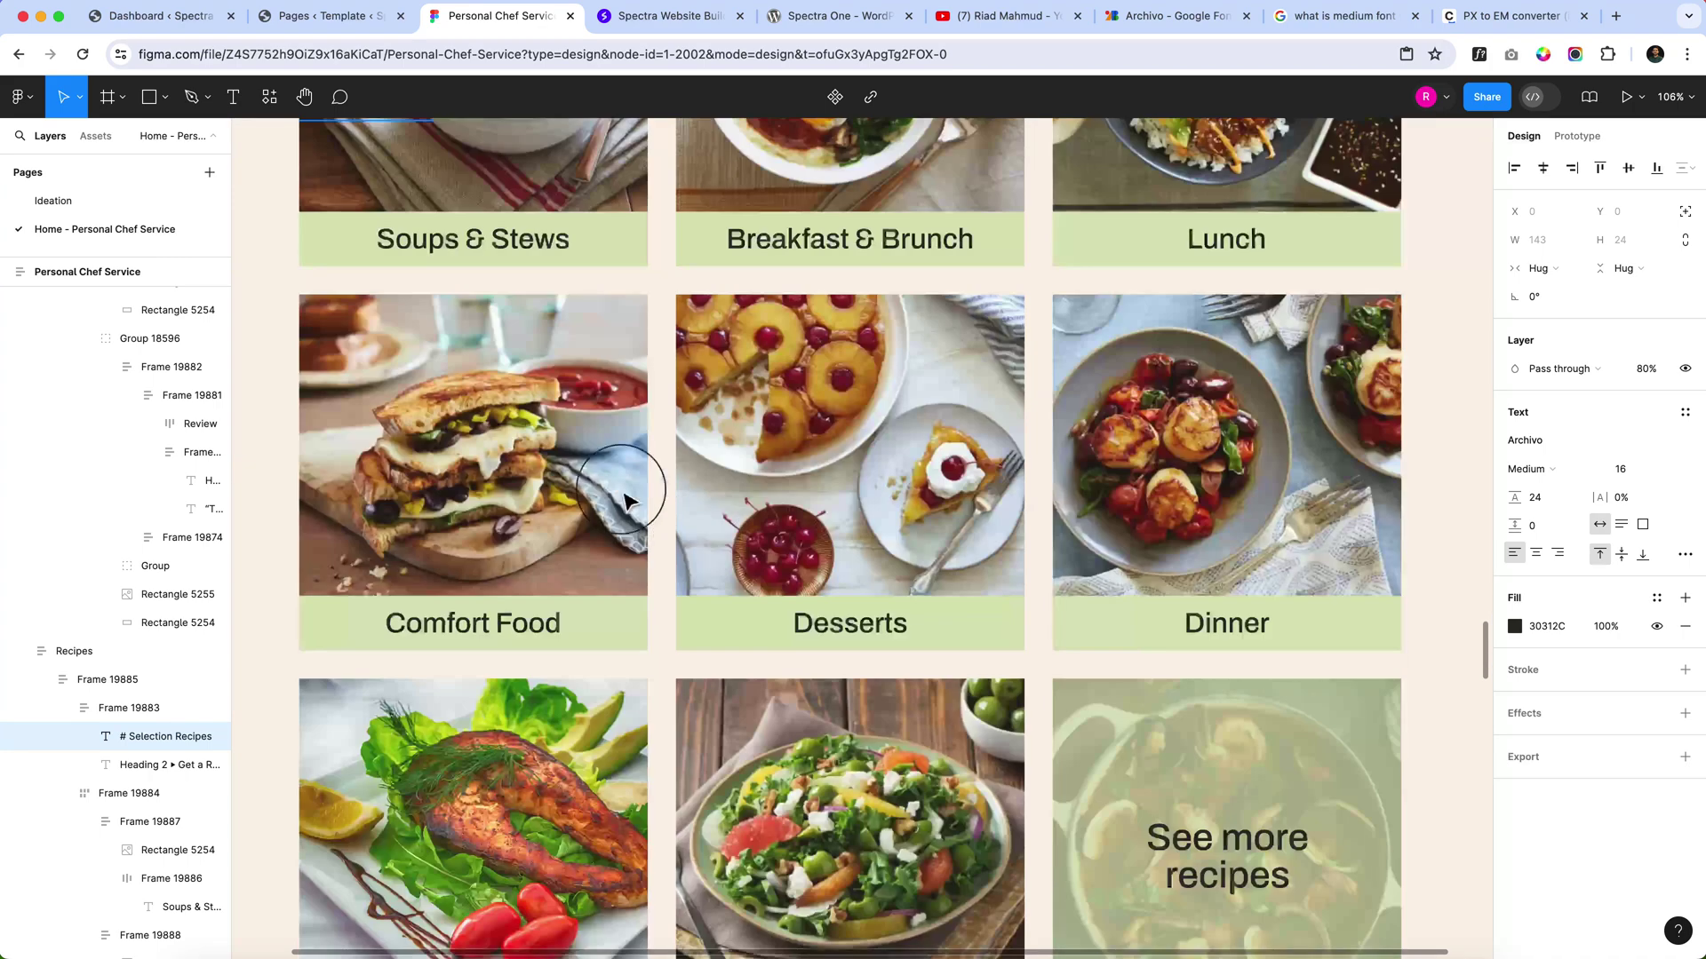
scroll(625, 500, up, 3)
double_click(534, 410)
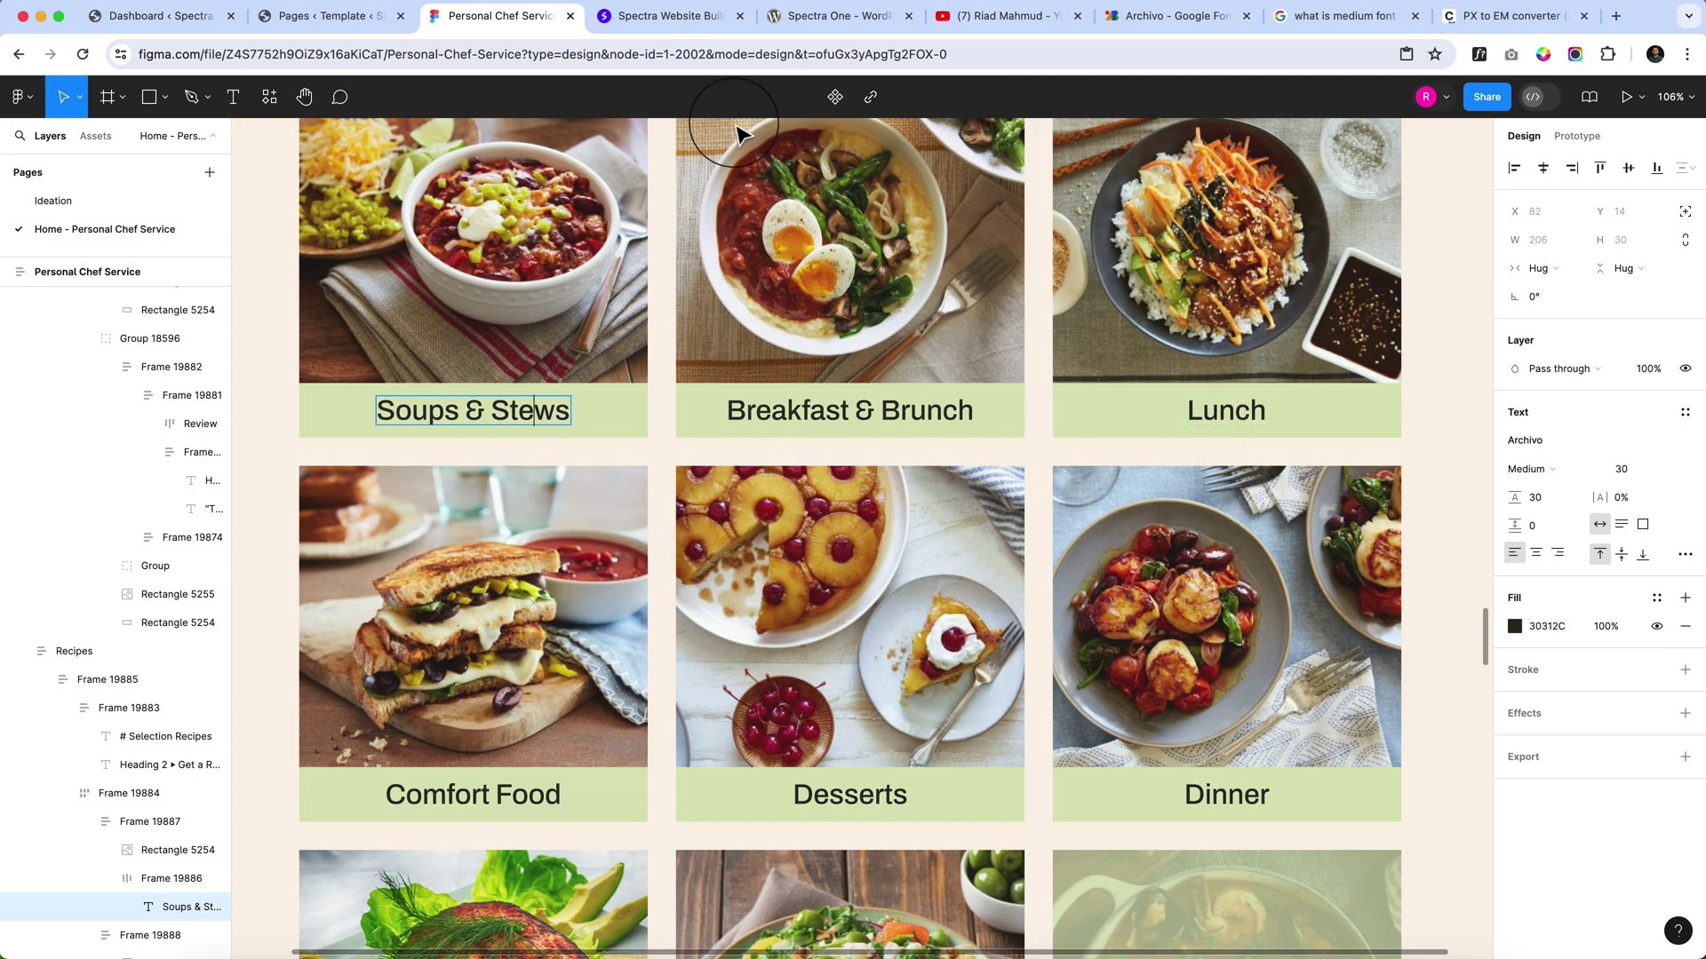
Review the H2 and H1 settings, then set H3 headings to Medium weight.
click(302, 19)
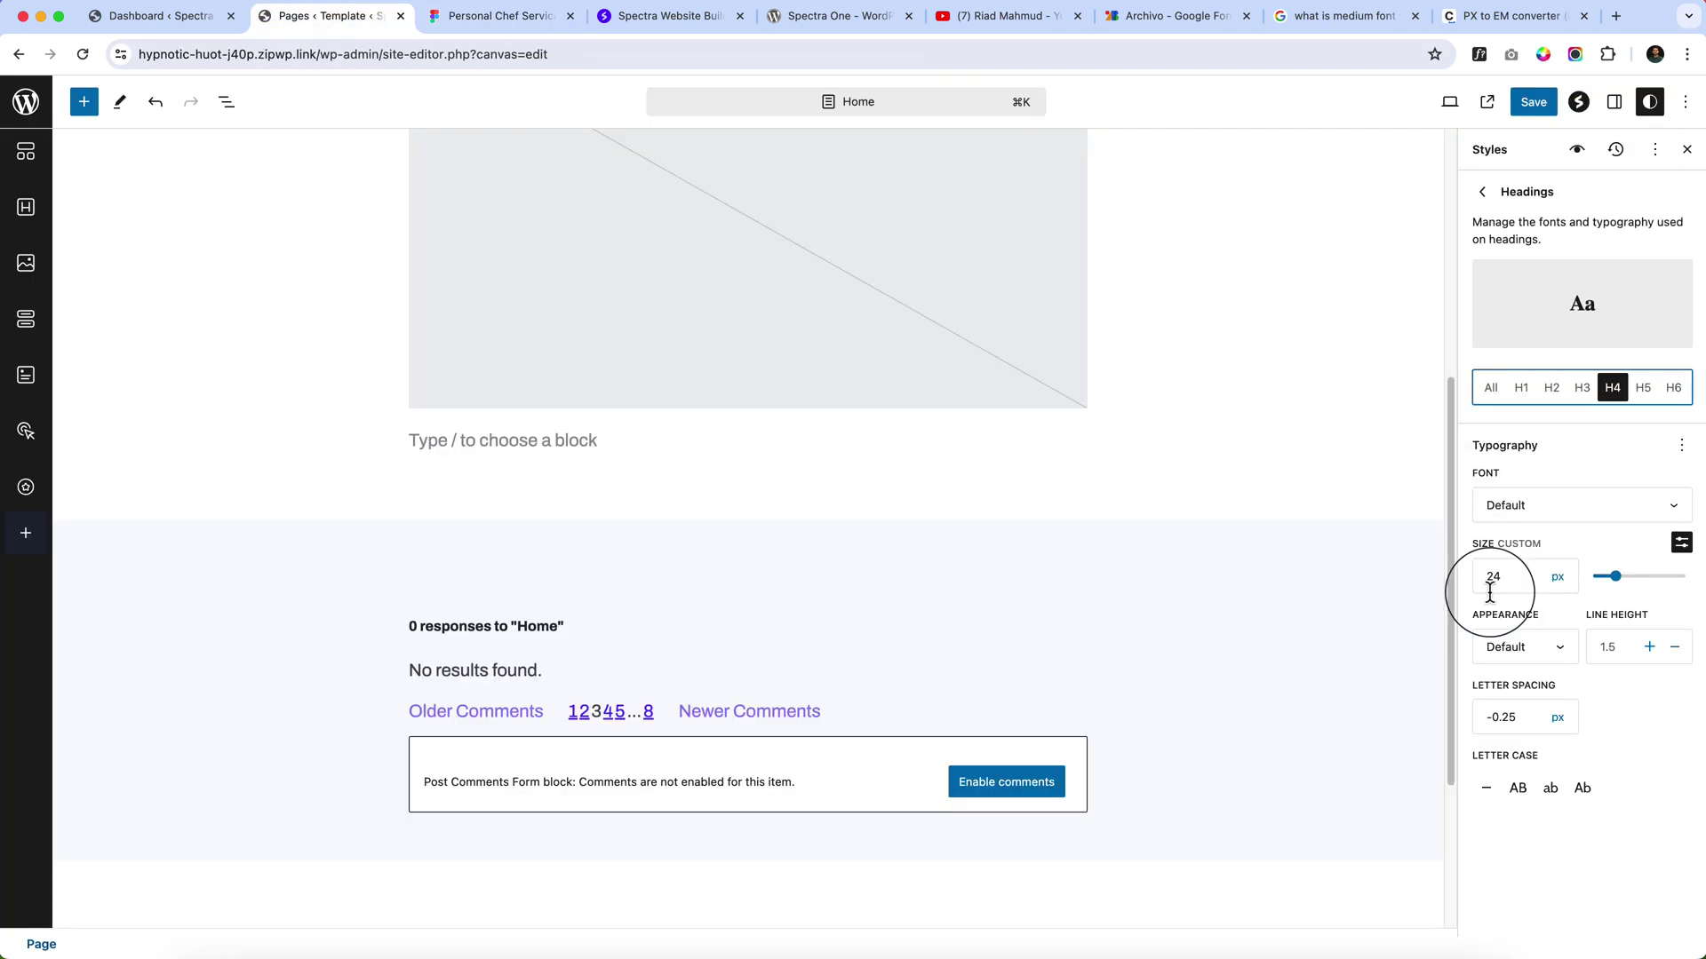
click(1552, 391)
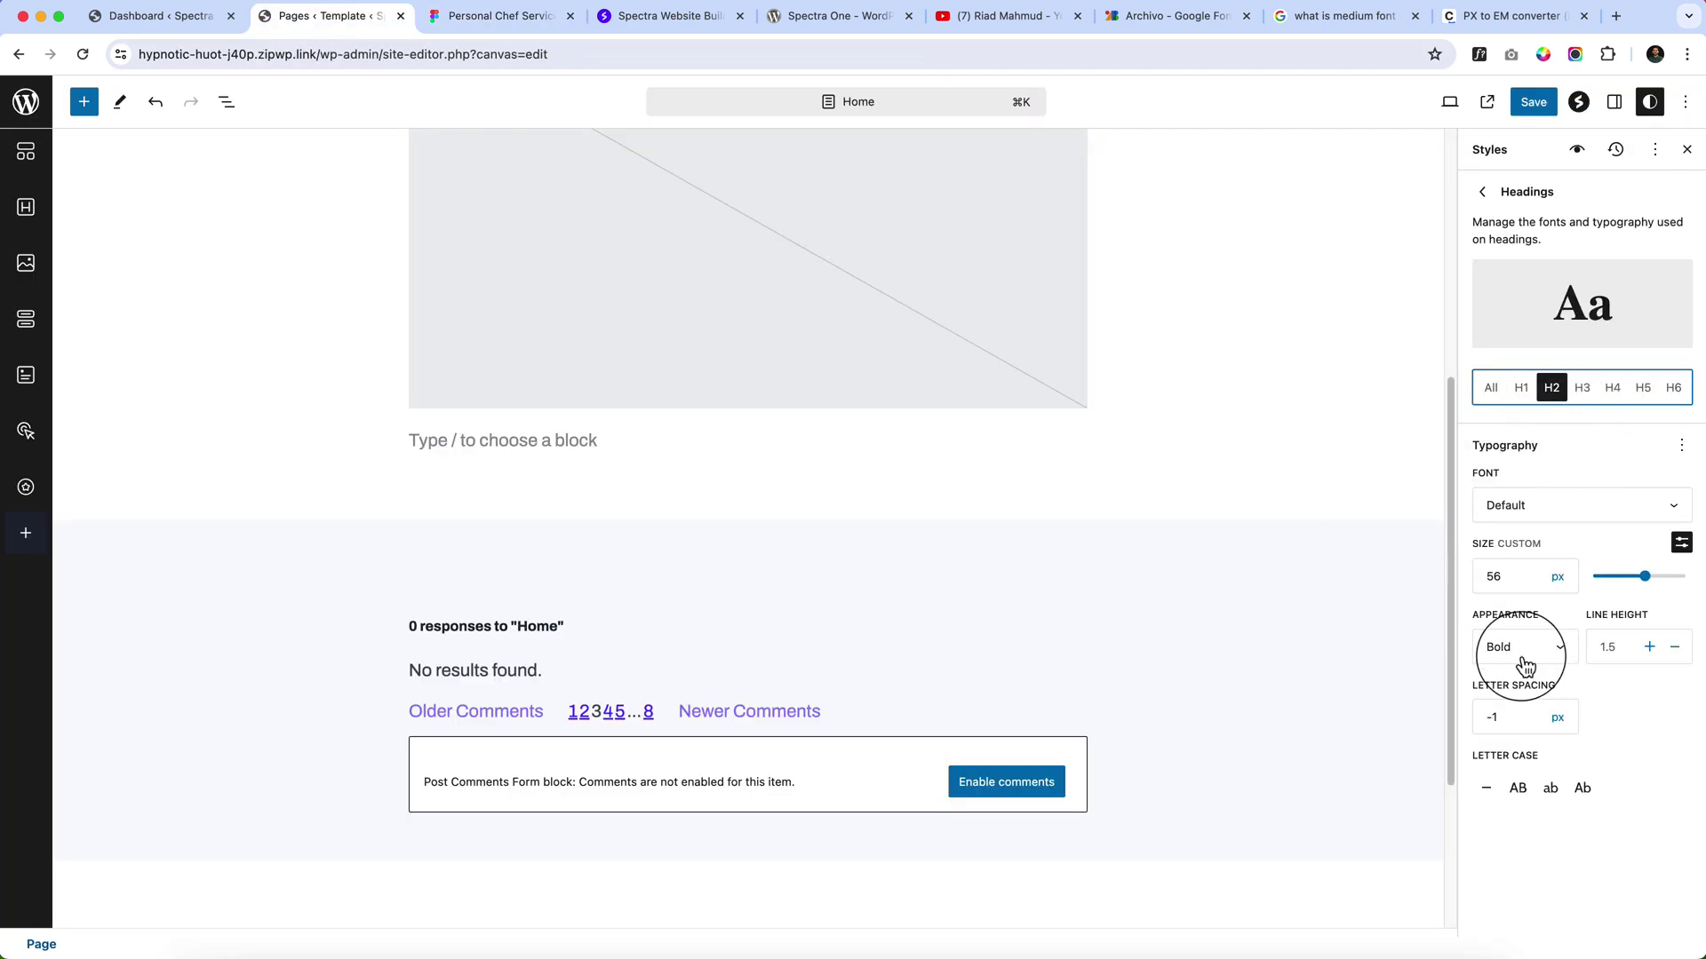
click(1521, 388)
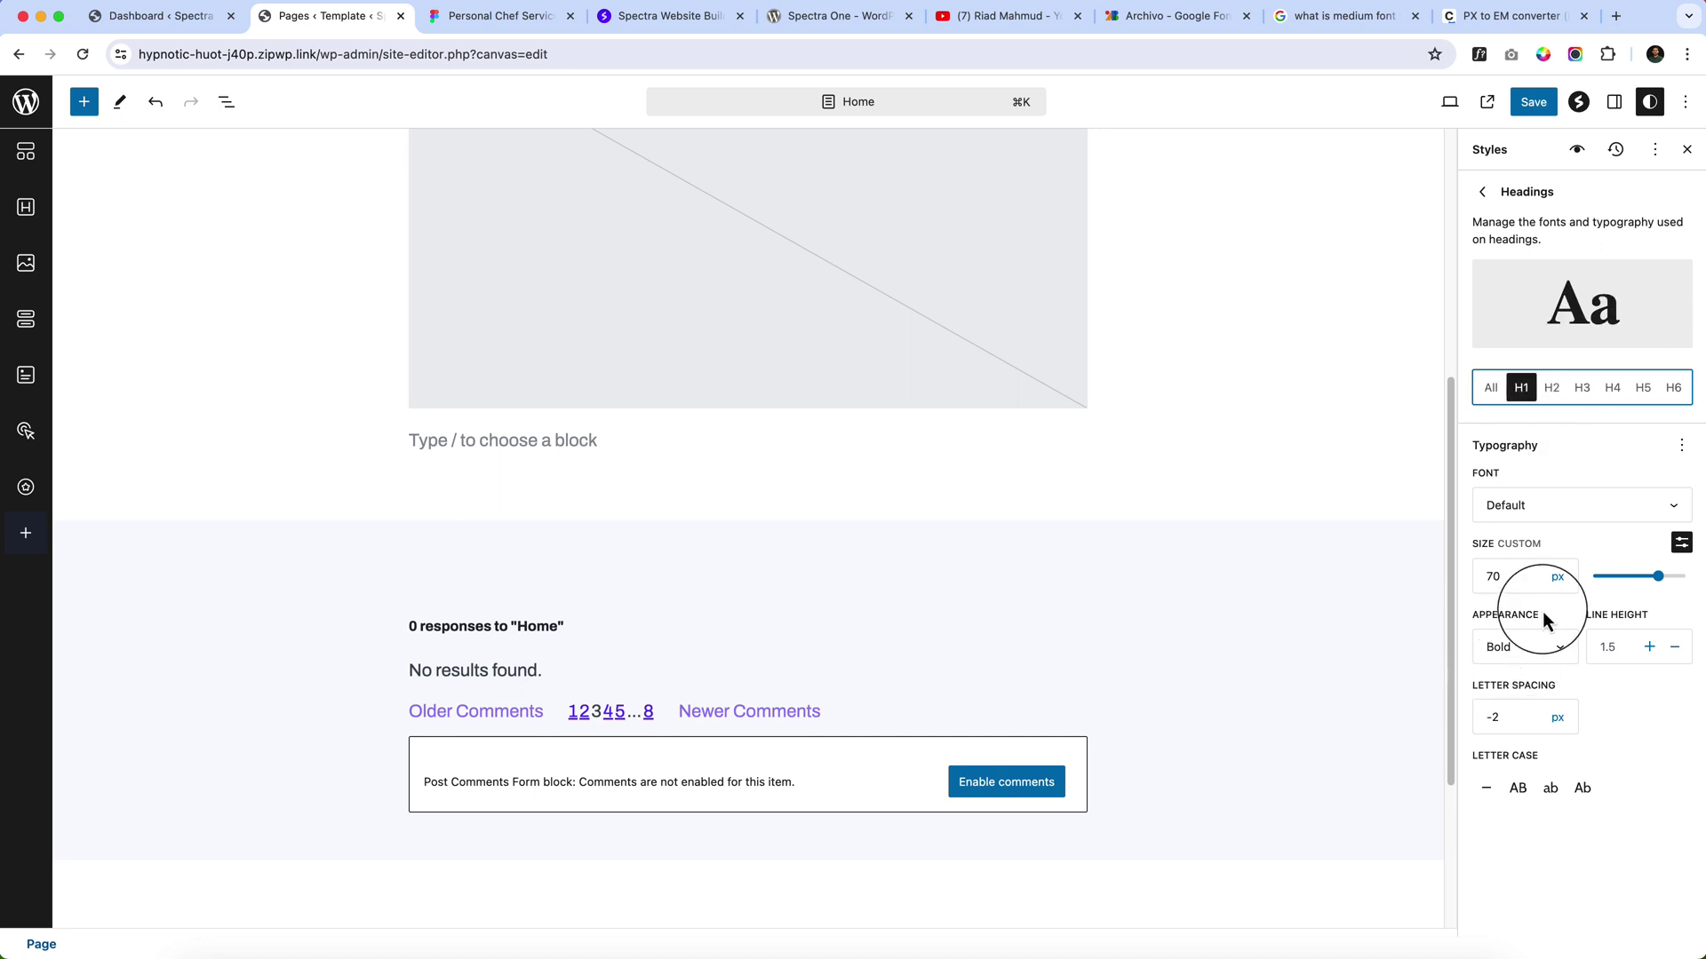
click(1581, 389)
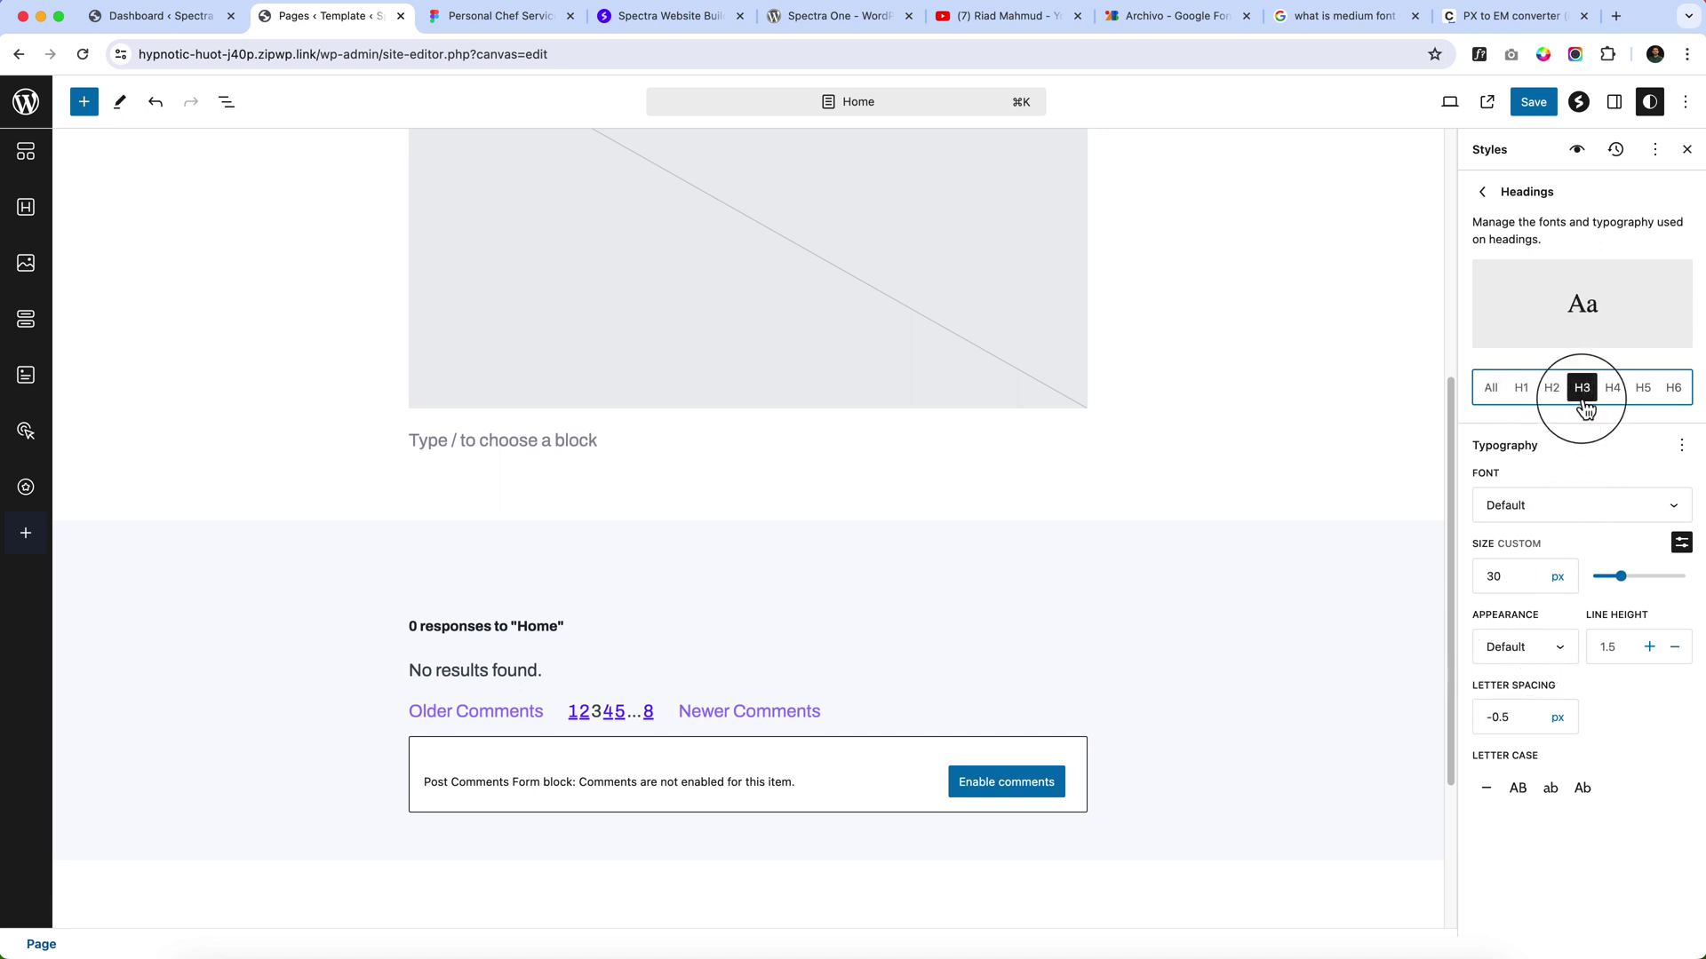
click(1571, 654)
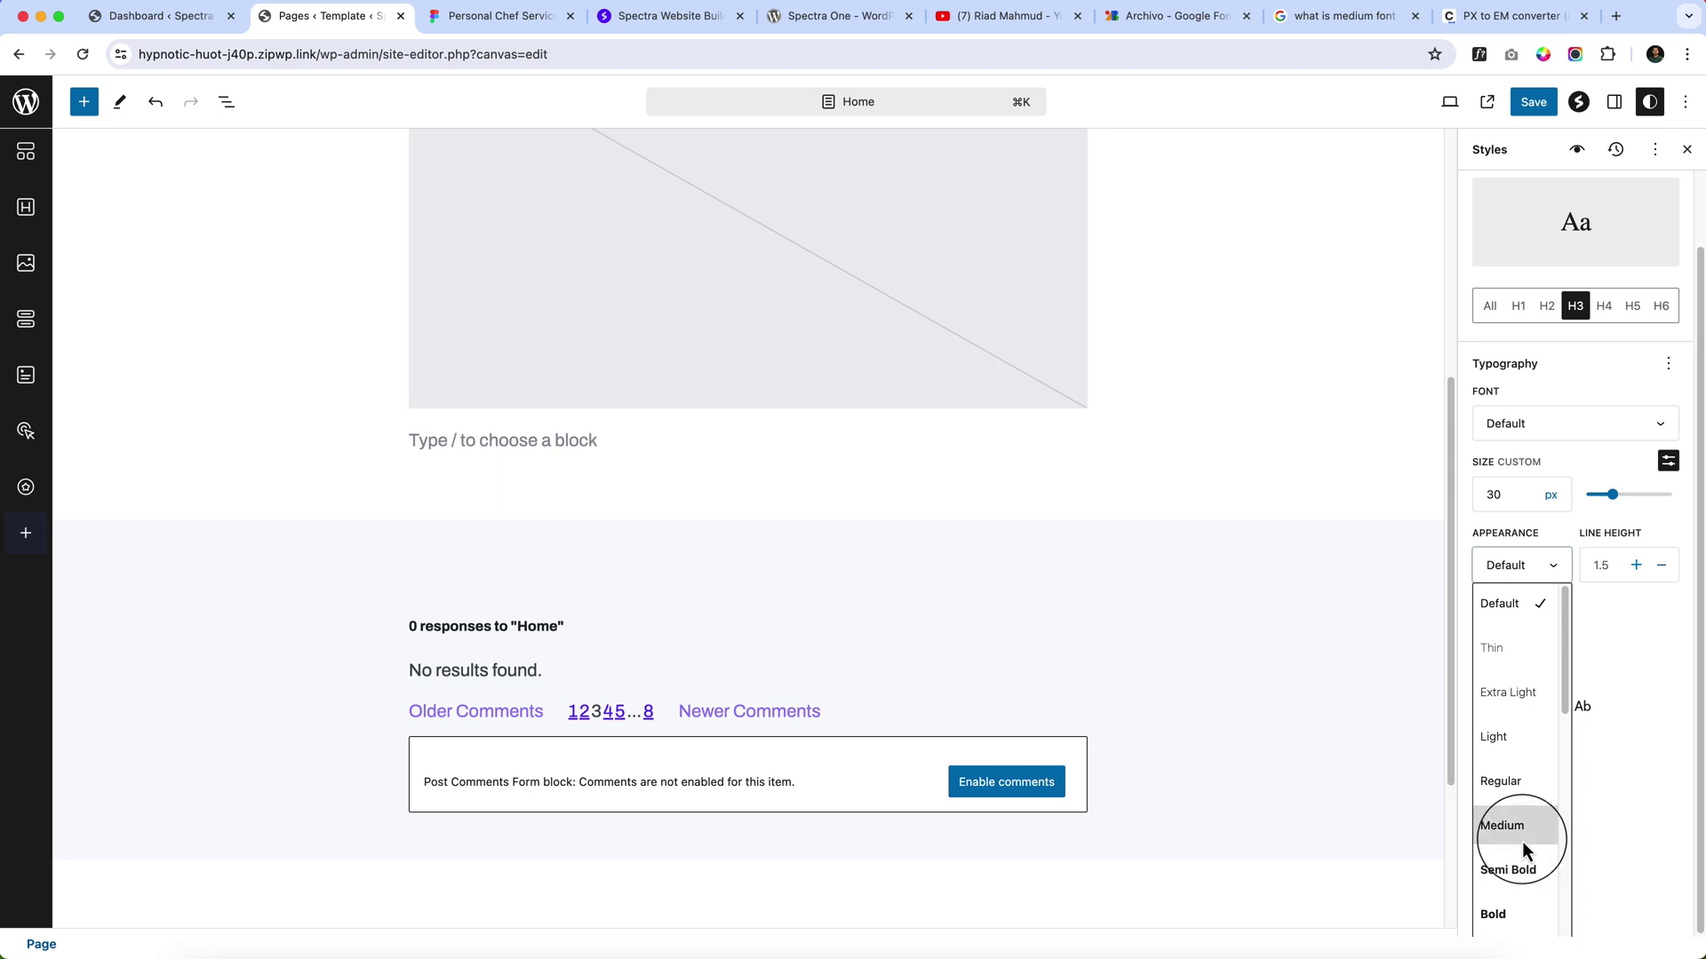
click(1521, 840)
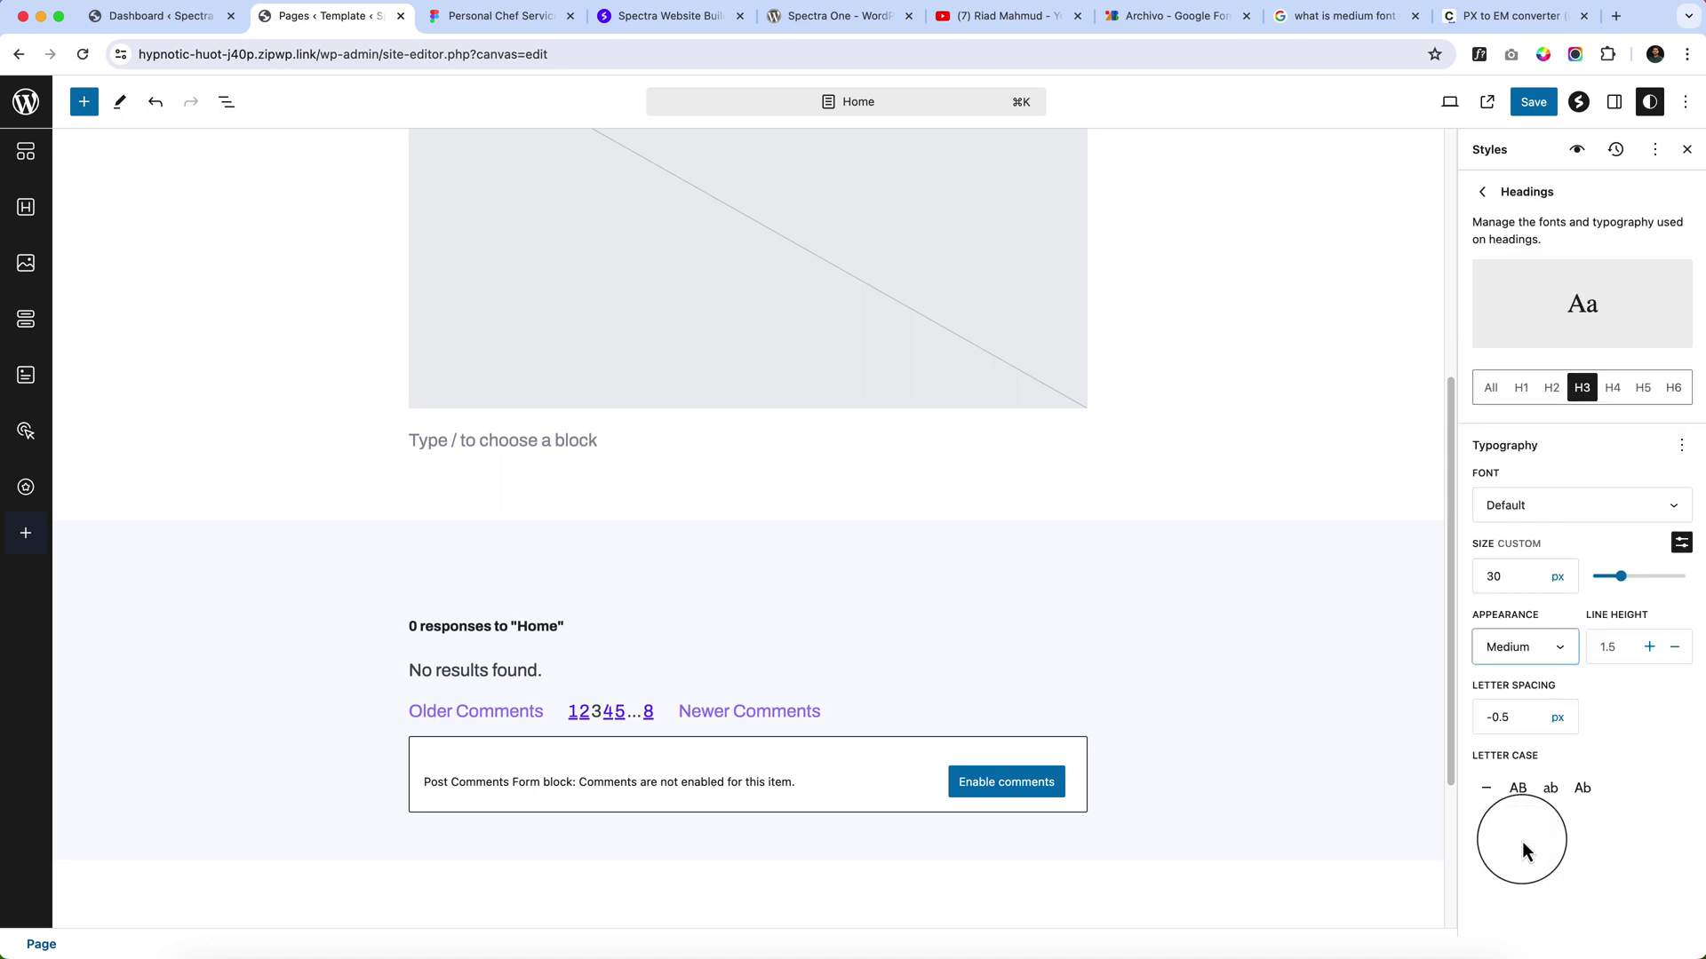
Set H4, H5 and H6 headings to Medium weight.
click(1613, 390)
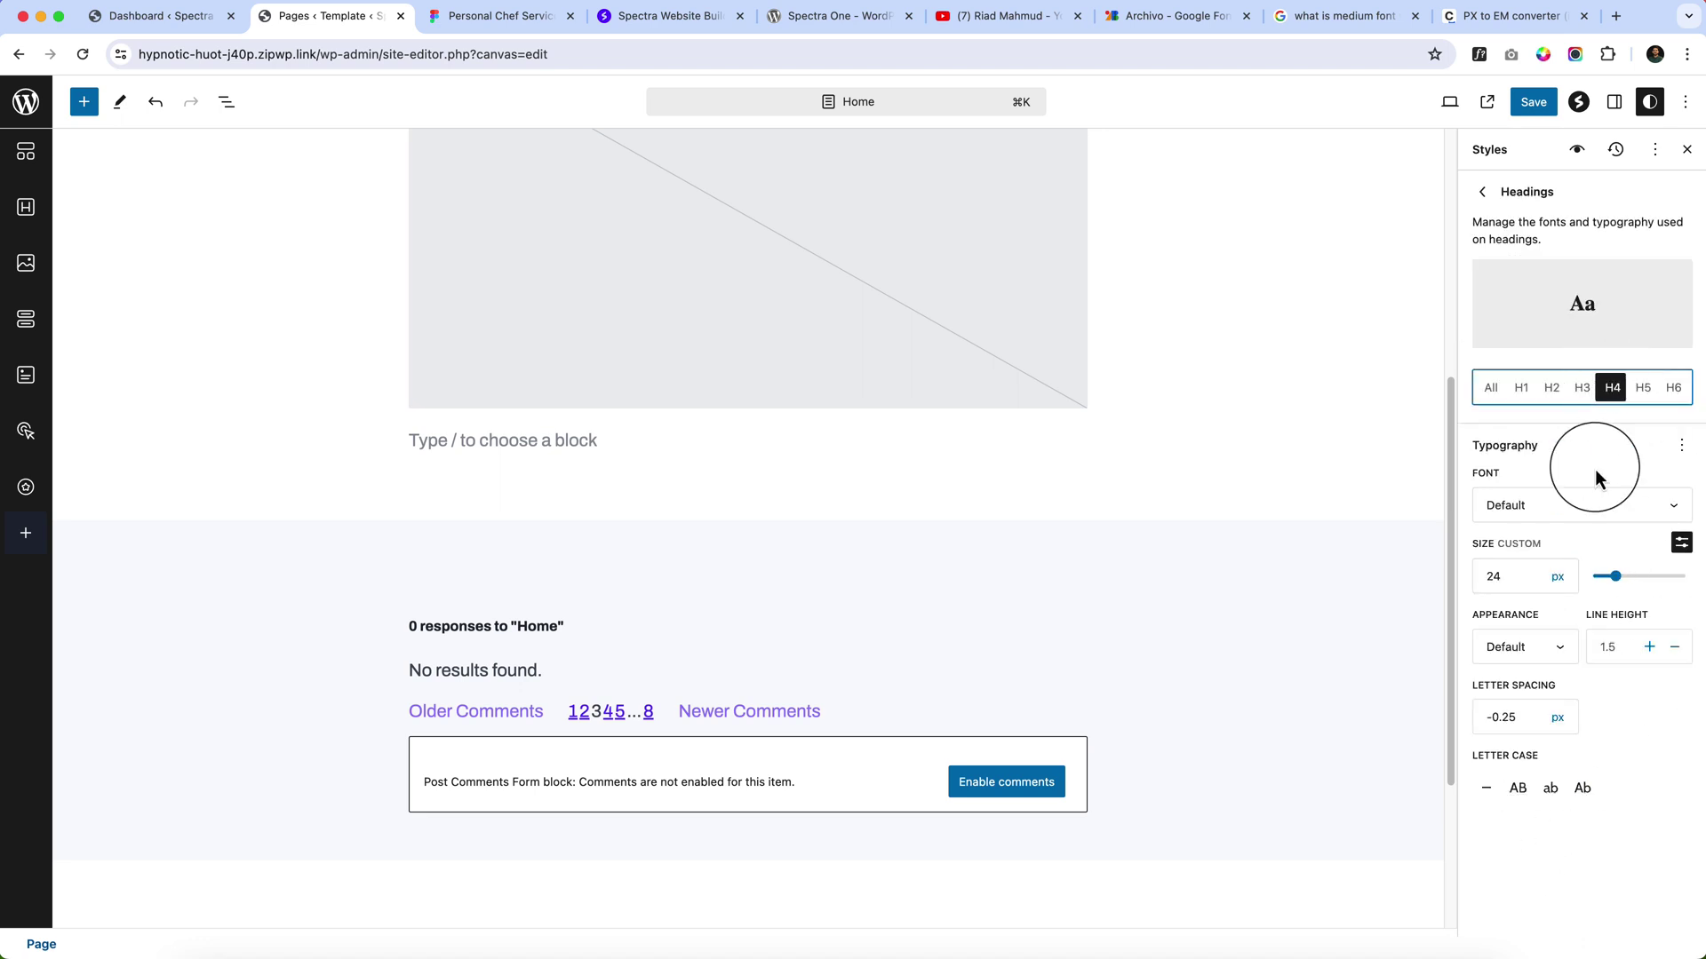
click(1524, 648)
click(1517, 826)
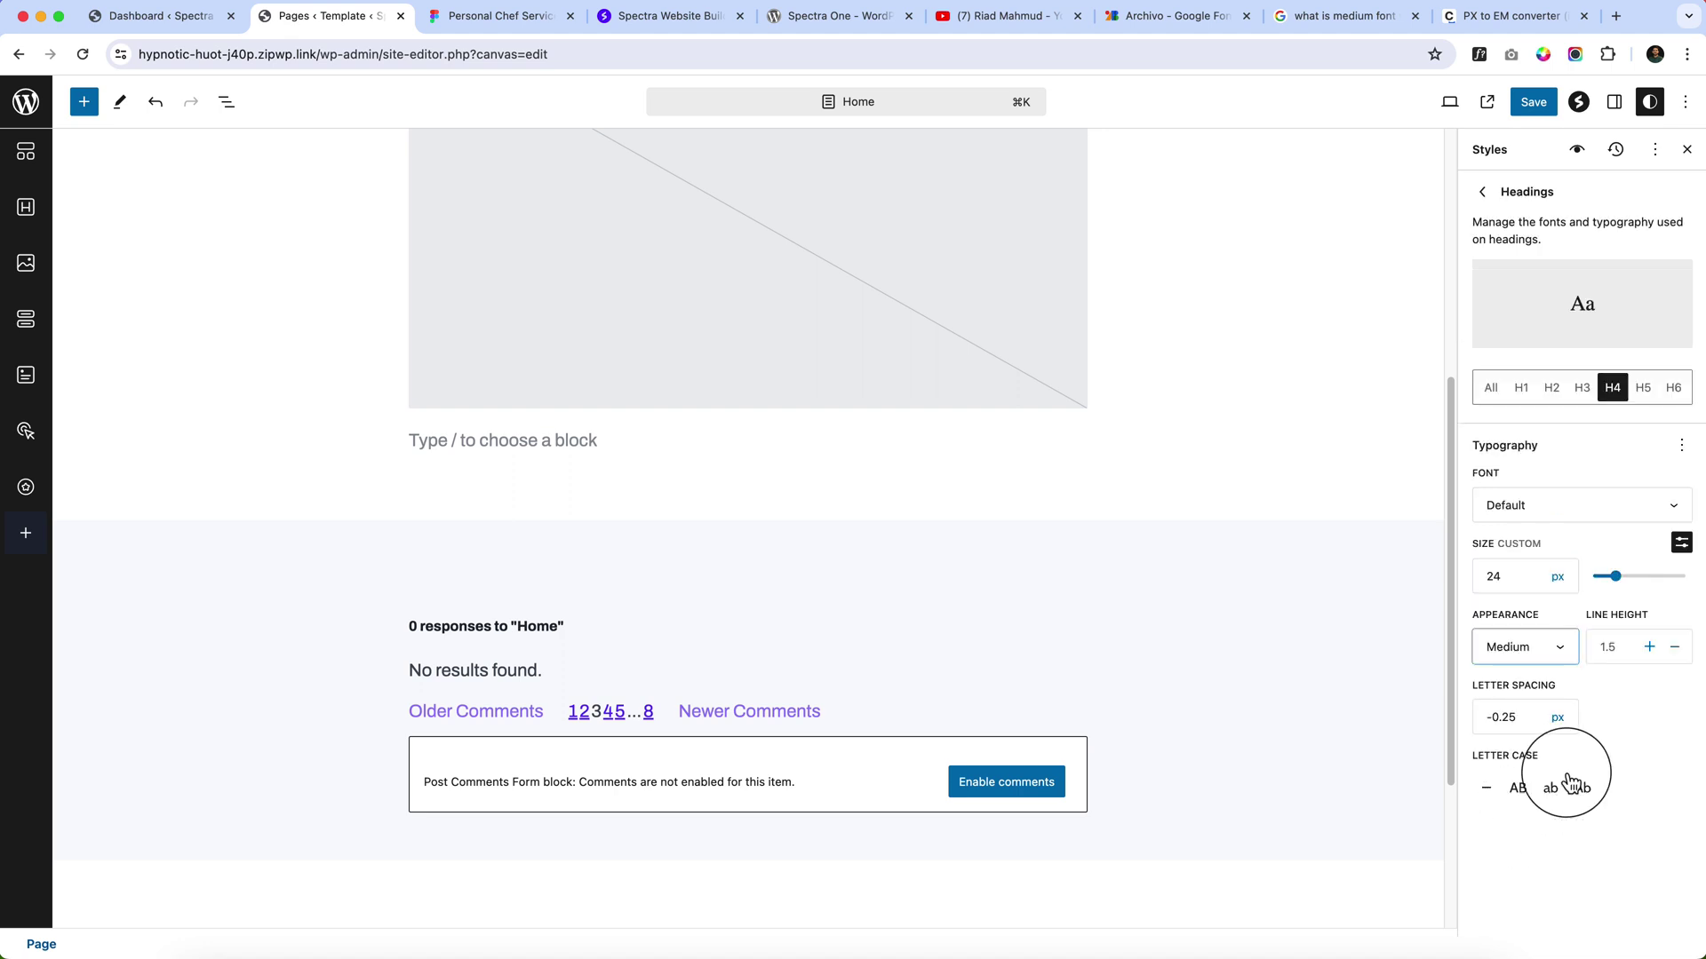
click(1642, 388)
click(1566, 657)
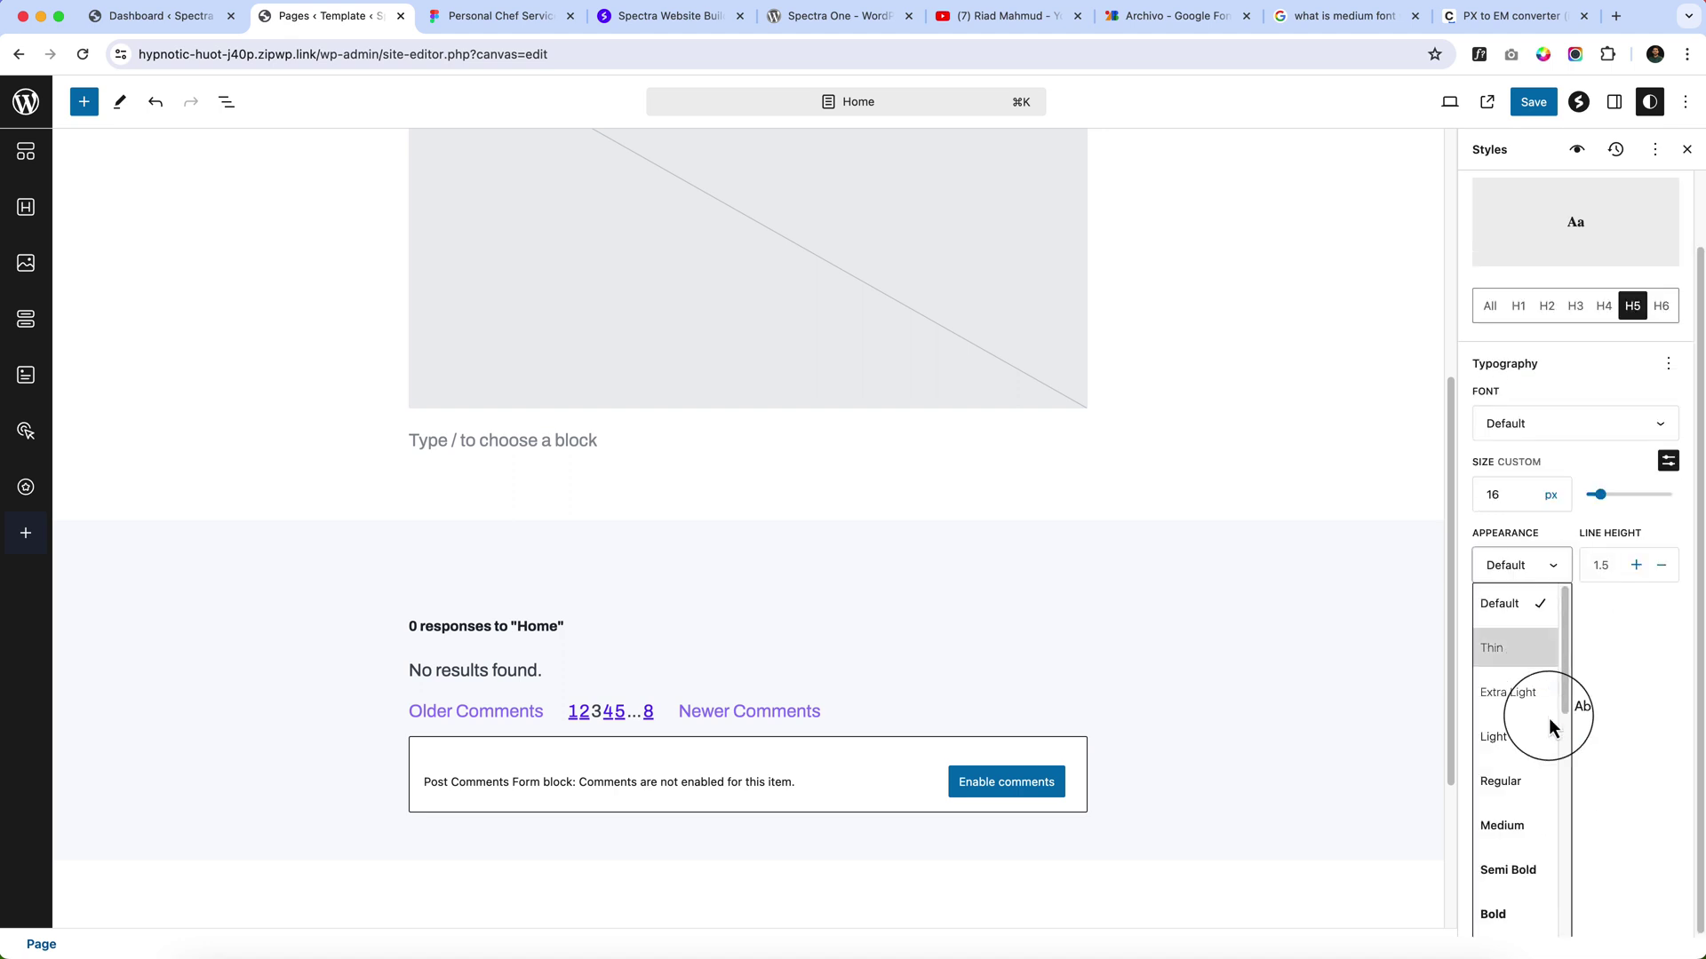
click(1529, 828)
click(1673, 387)
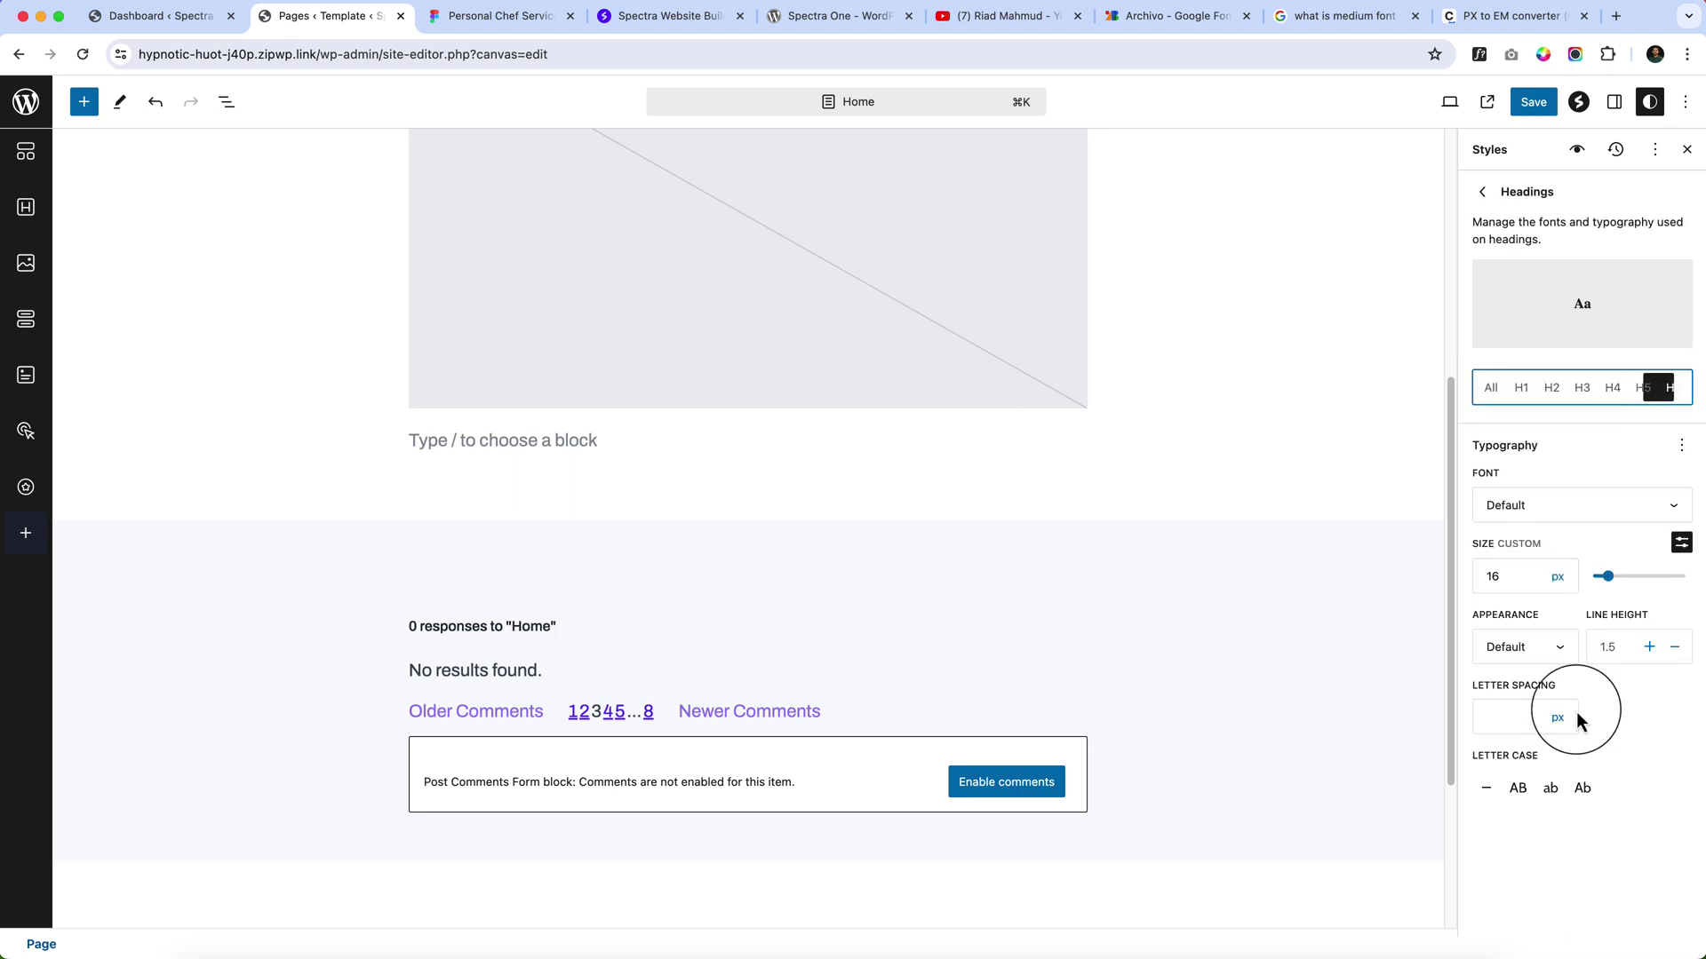
click(1535, 658)
click(1517, 824)
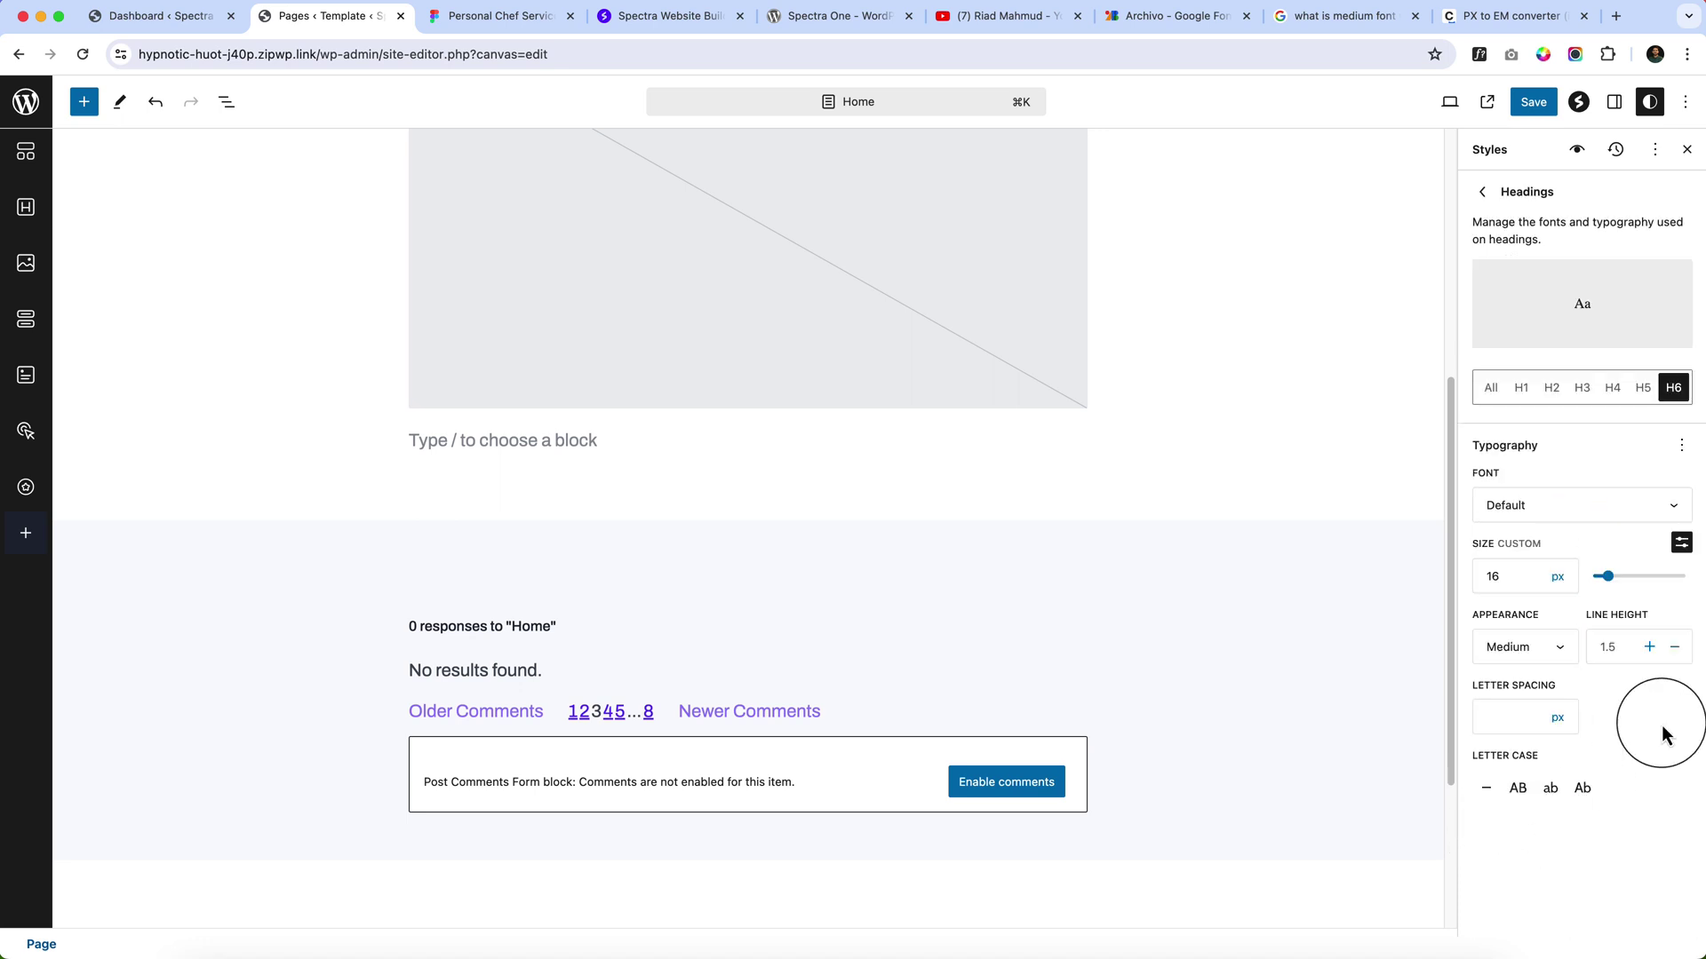
Save the global style changes and confirm the save.
scroll(1100, 572, up, 5)
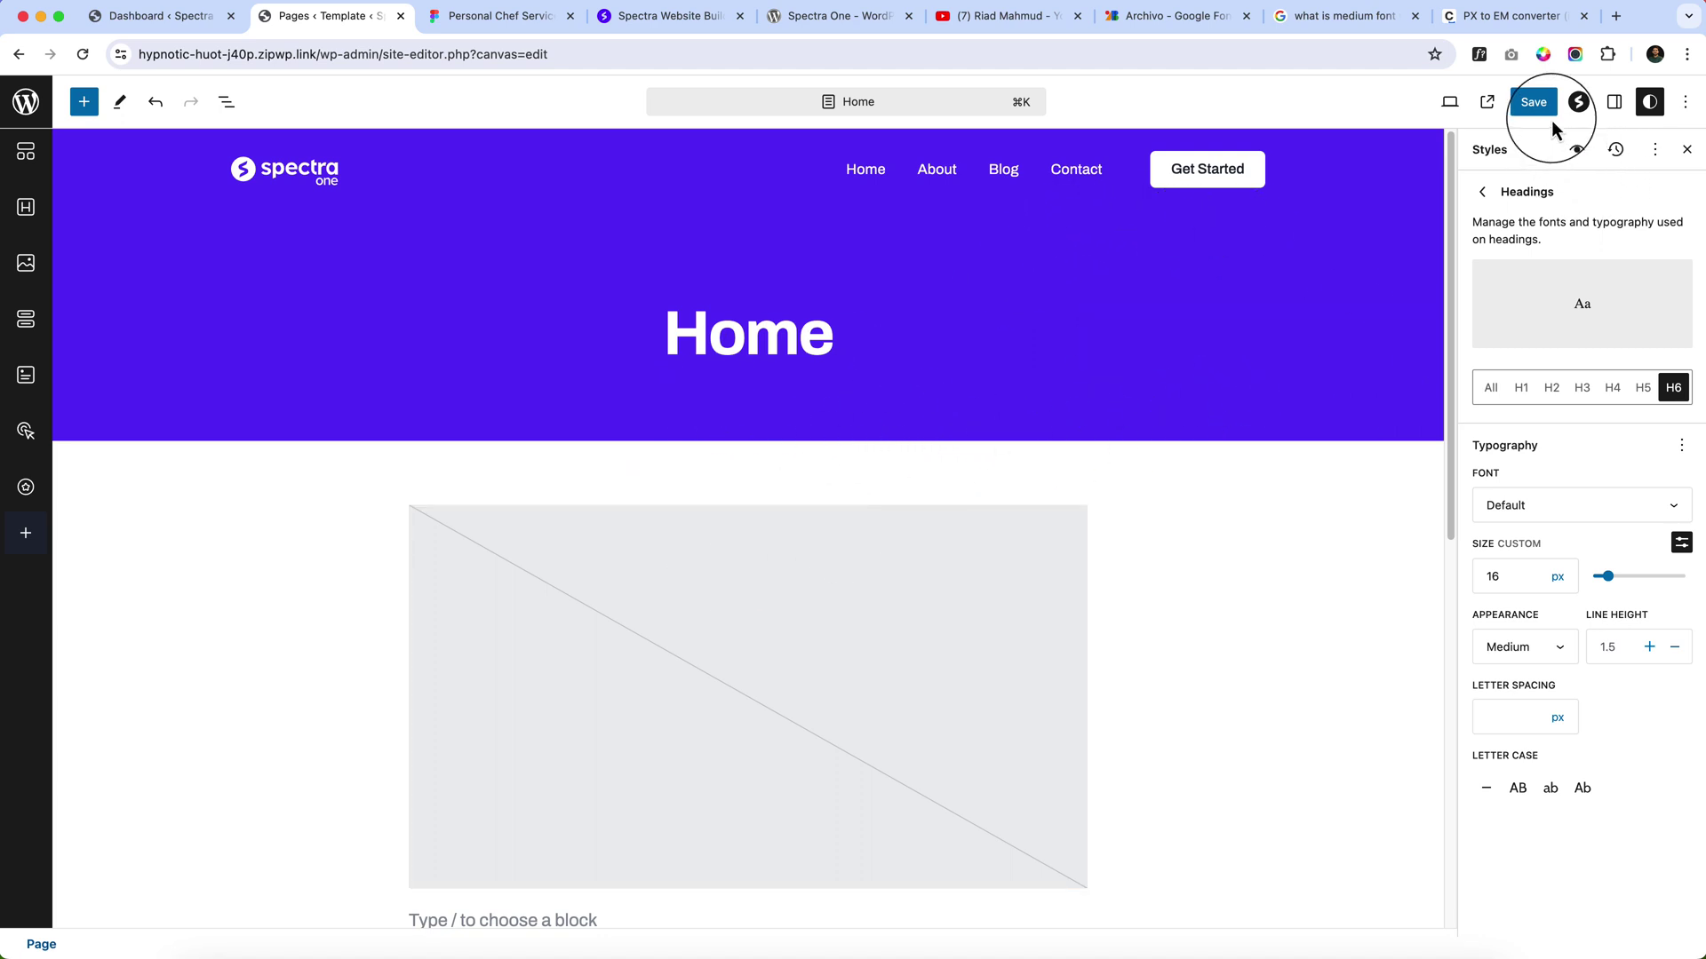
click(1533, 102)
click(1529, 107)
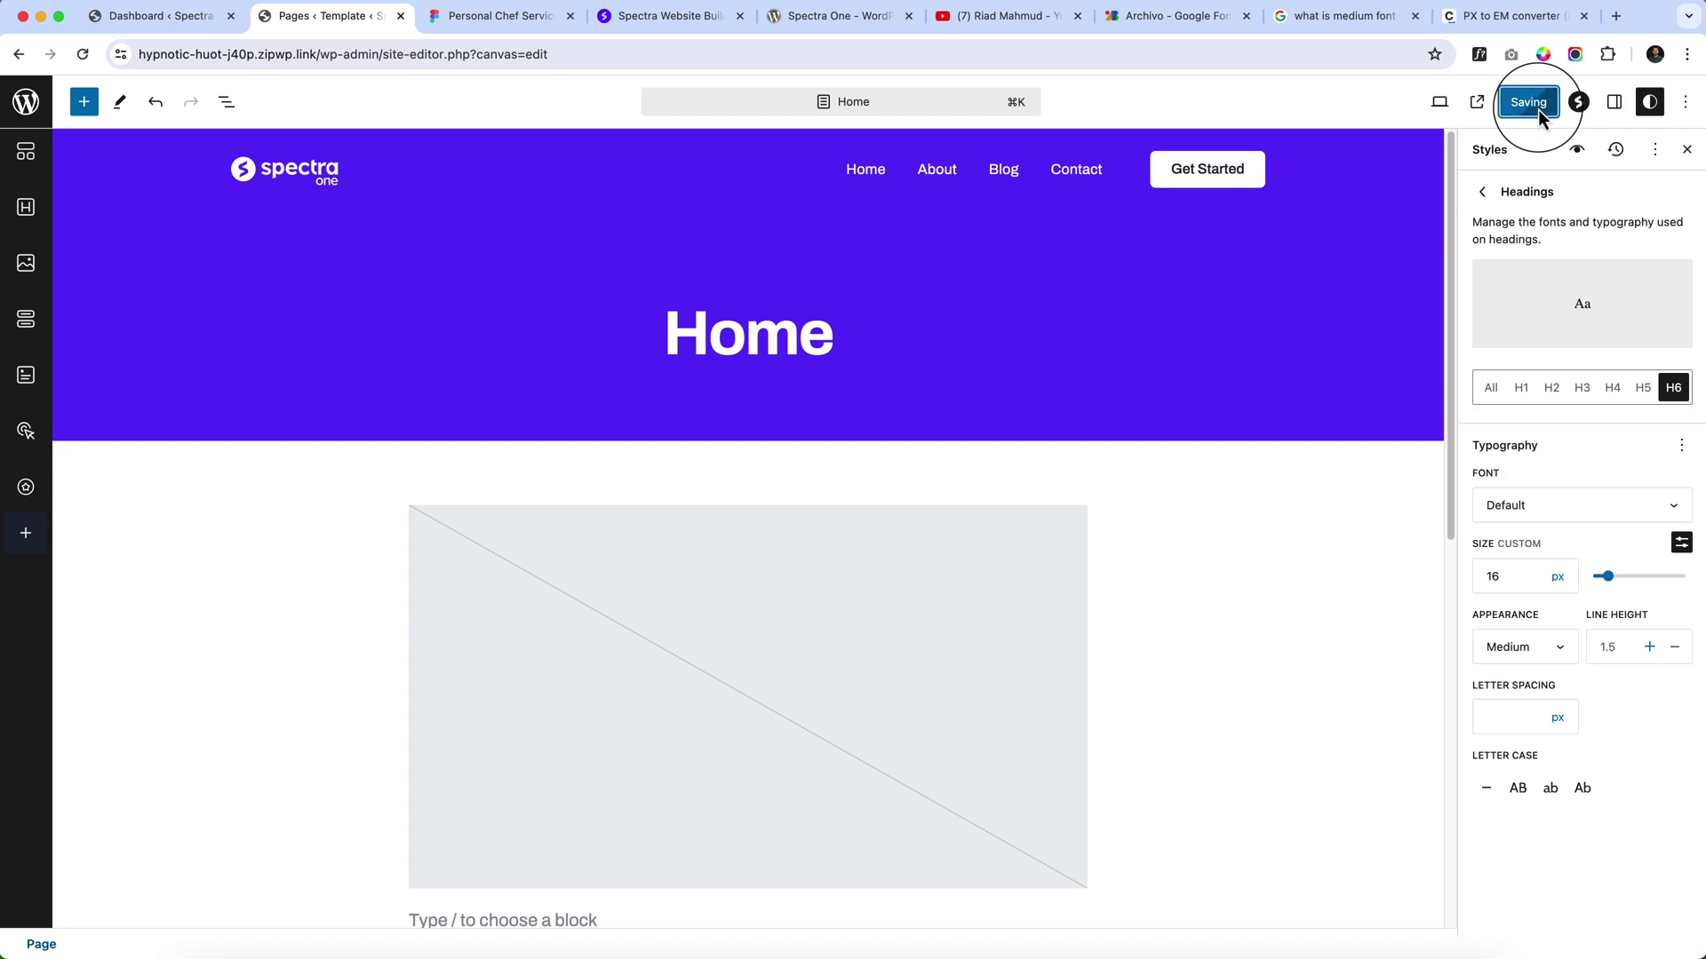
click(156, 16)
Open the live site's Home page as the third tab and turn on WhatFont inspection.
mouse_move(97, 90)
right_click(72, 122)
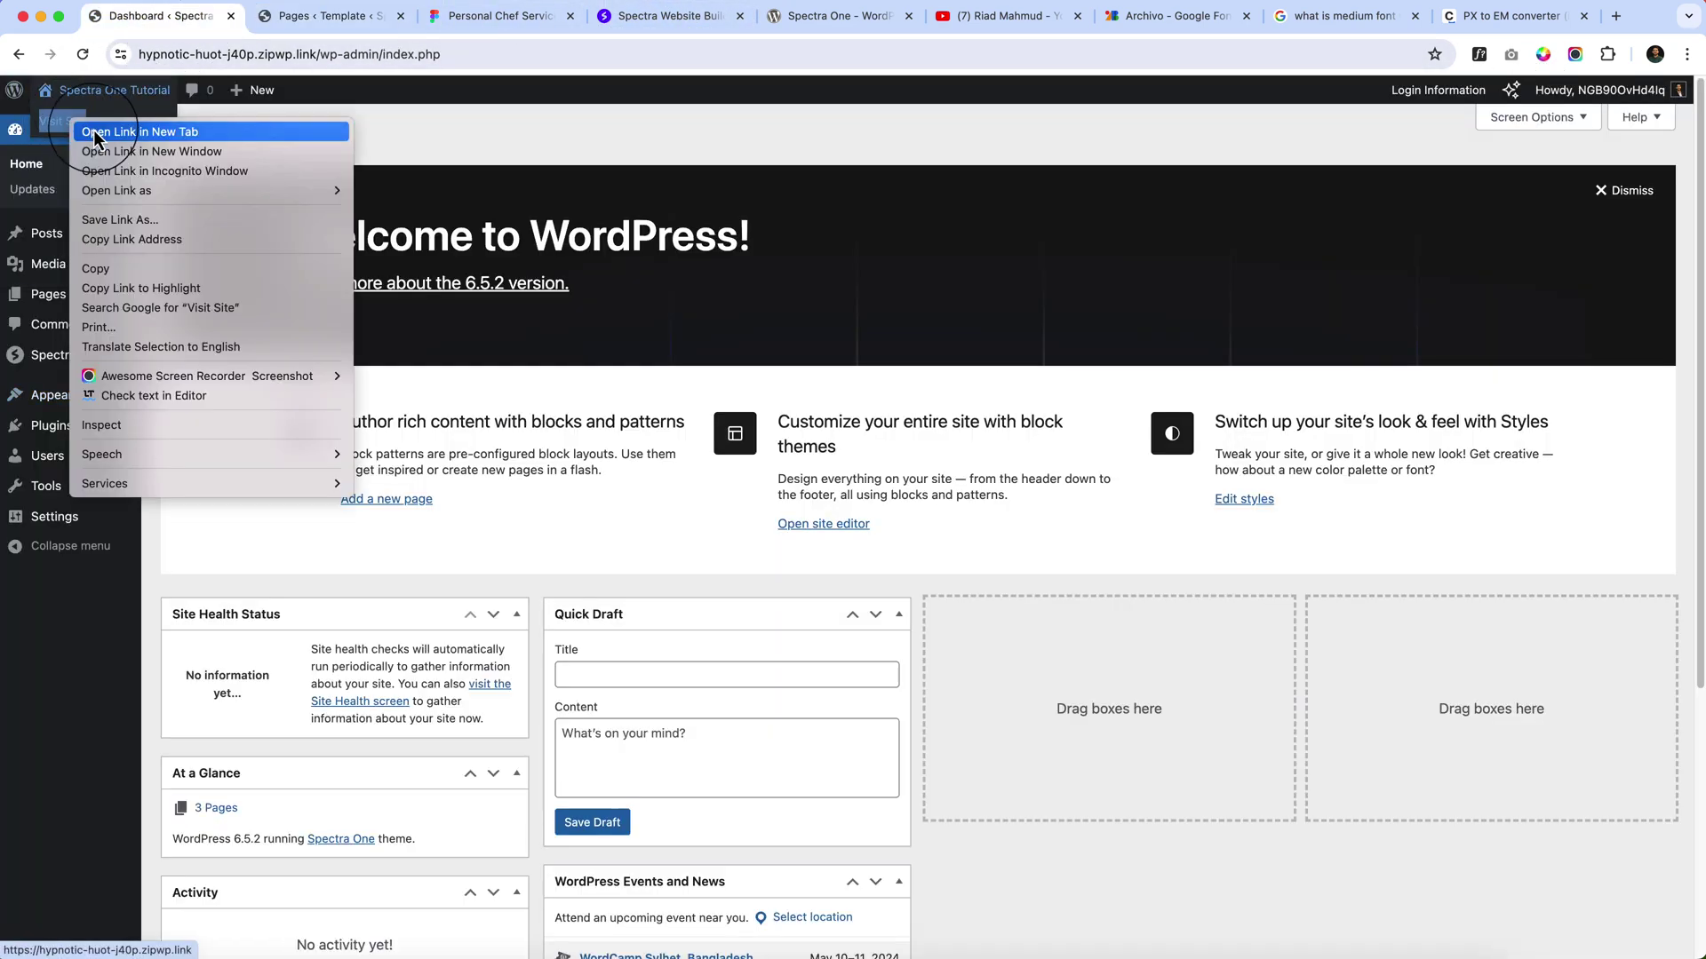
click(95, 131)
drag(279, 24, 424, 35)
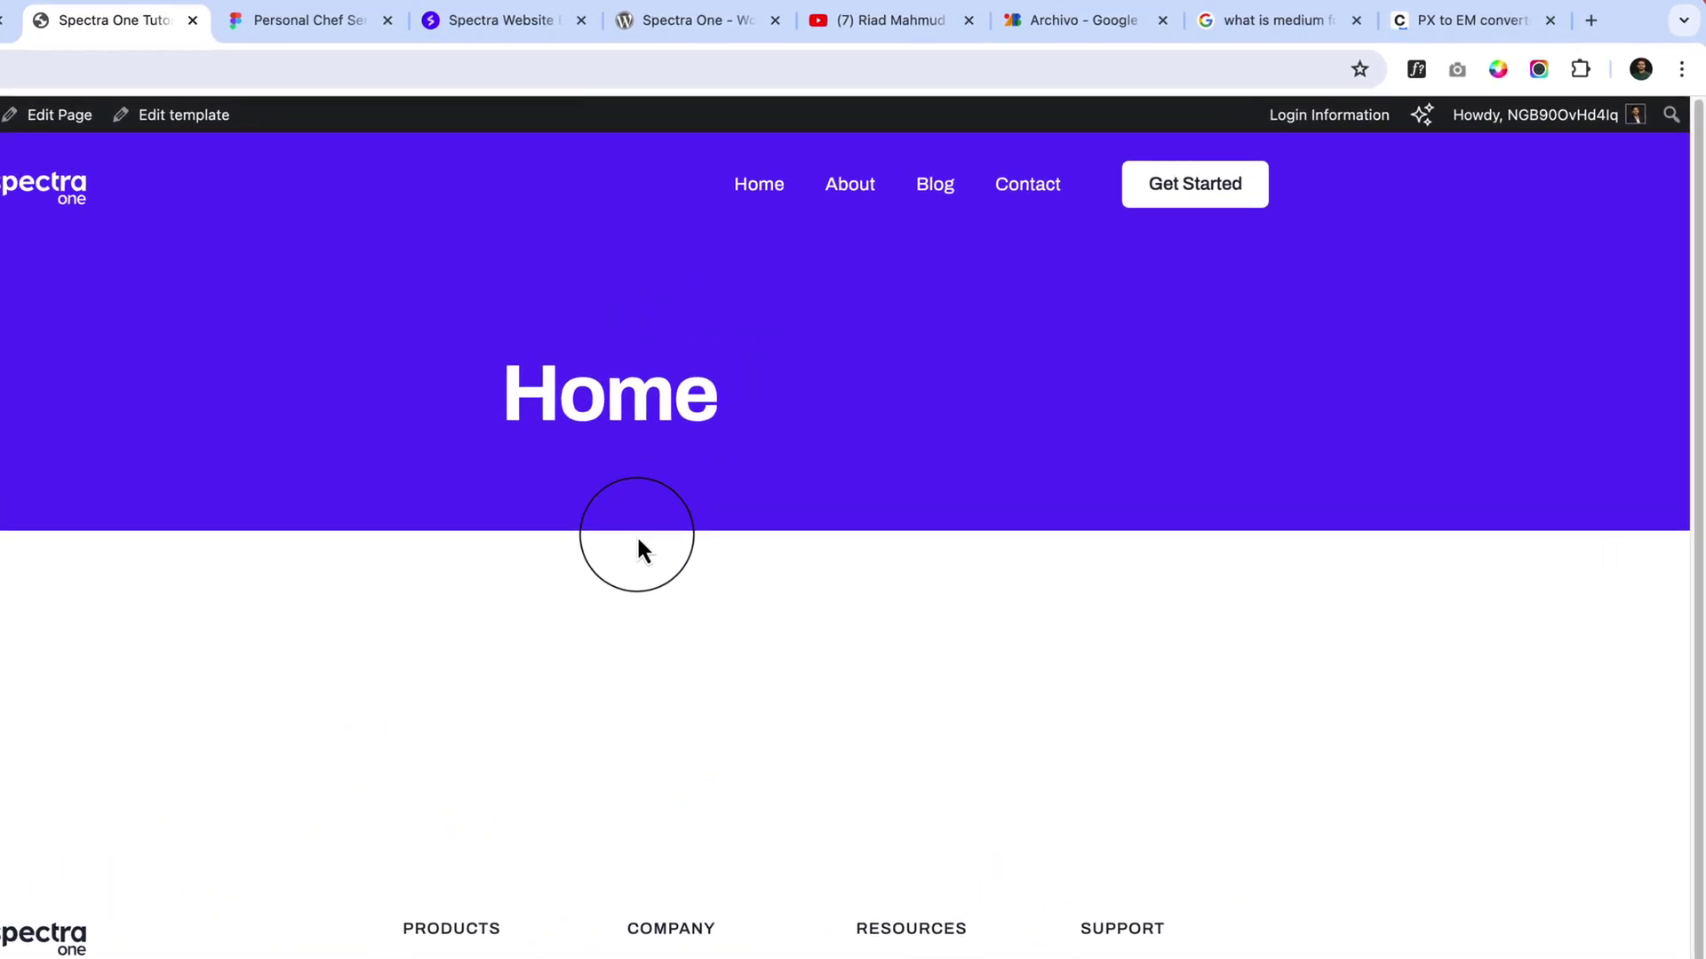
click(1416, 71)
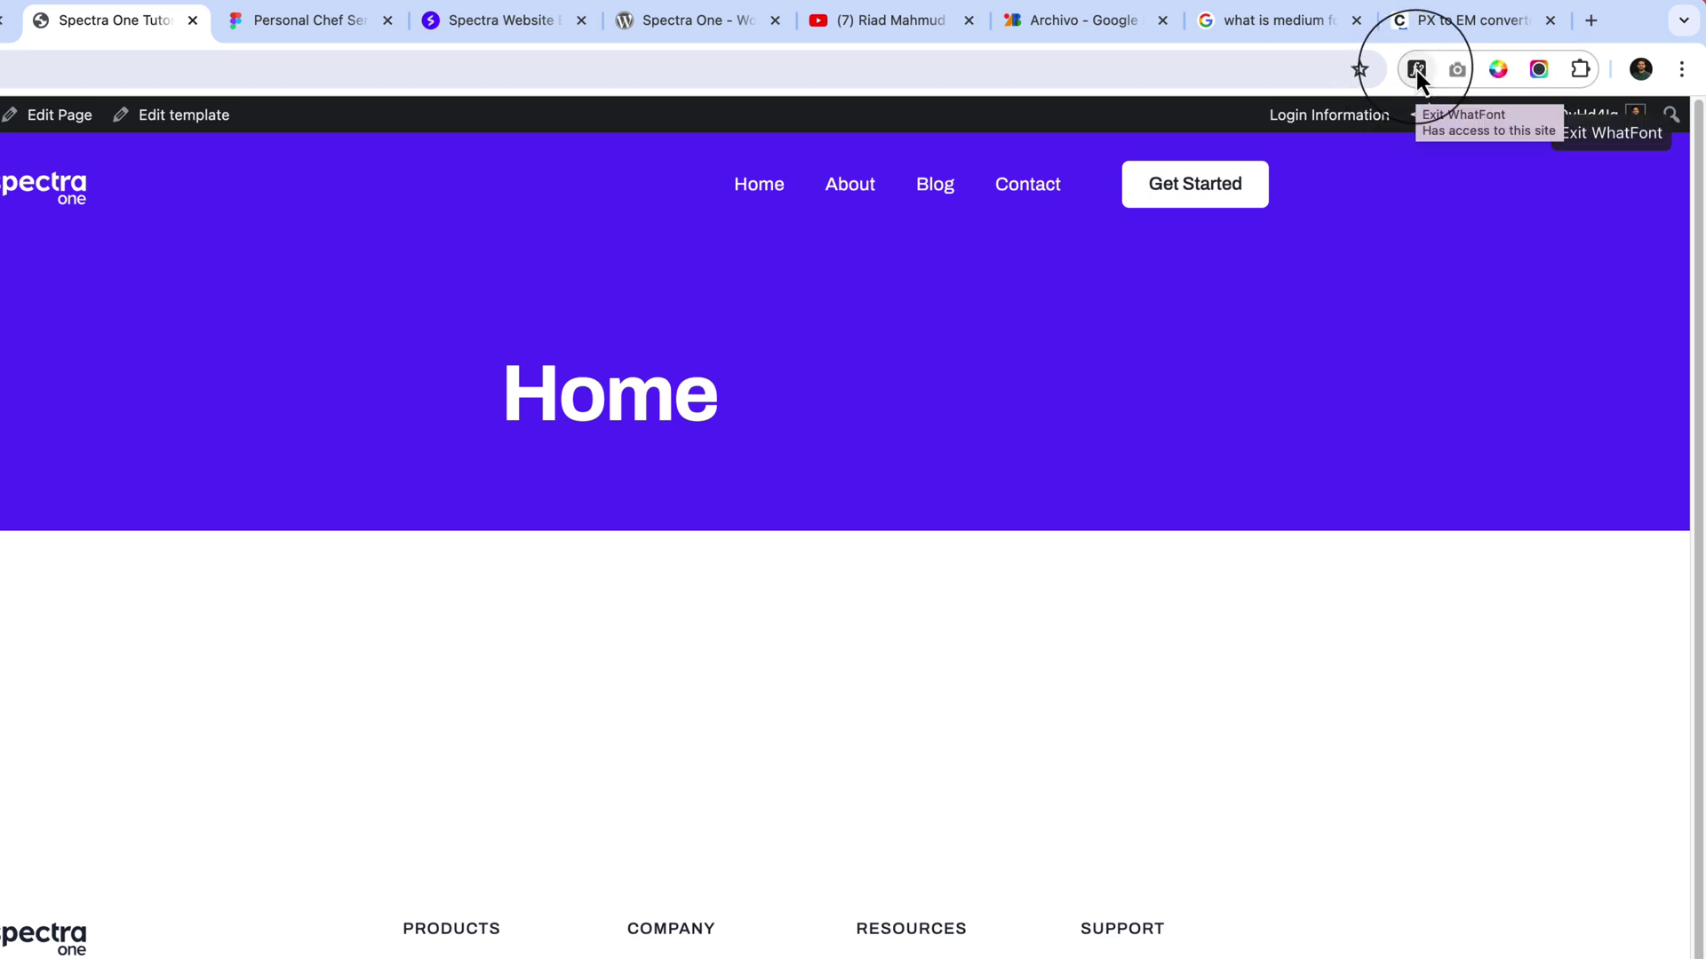